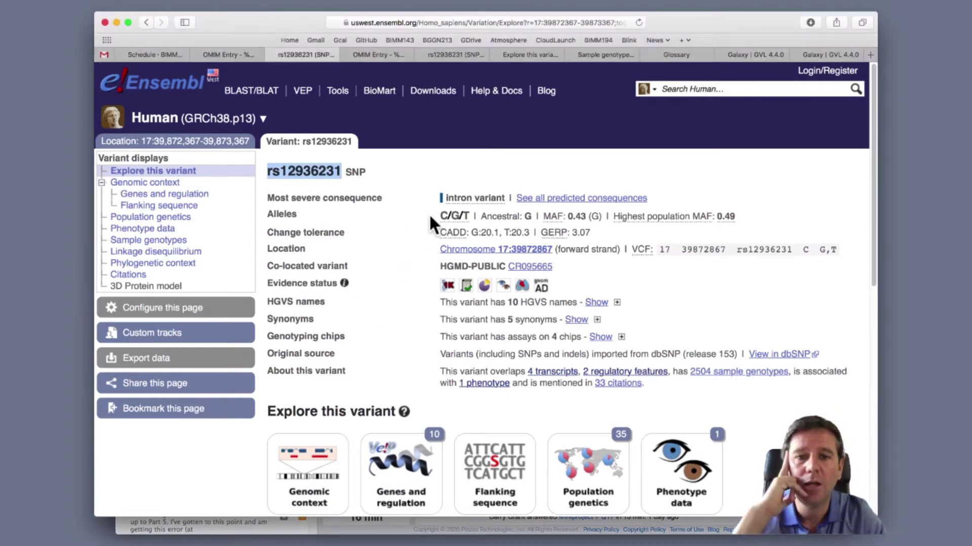
mouse_move(448, 198)
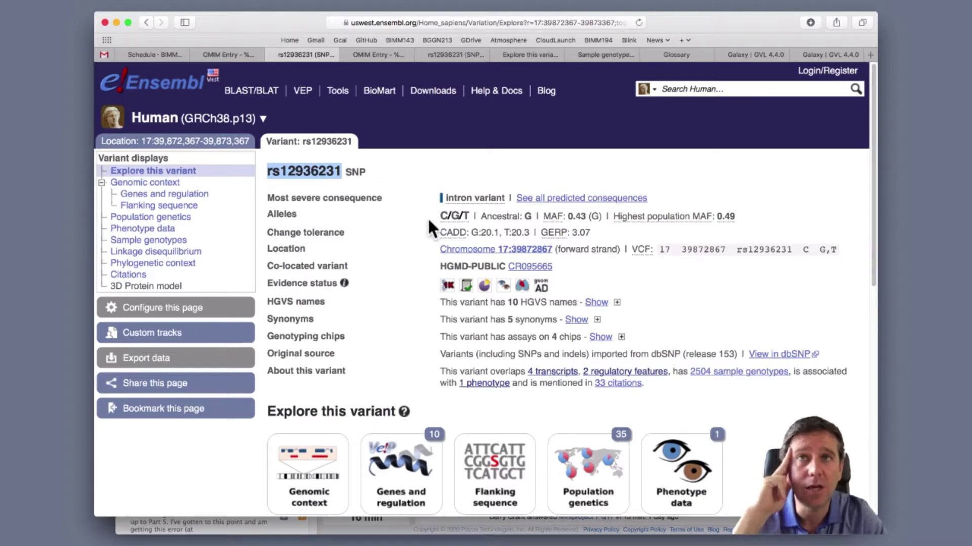
mouse_move(552, 216)
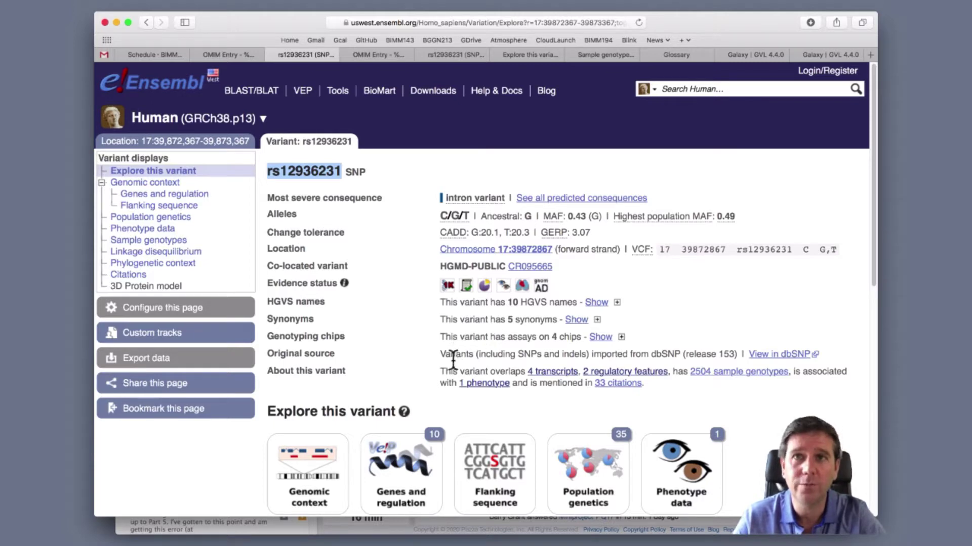
drag(443, 371, 577, 365)
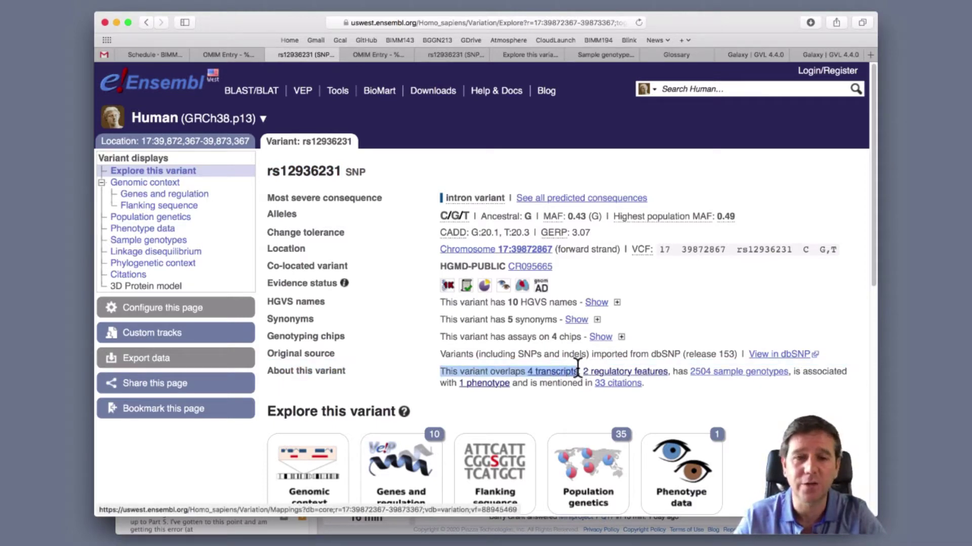
Open the 4 transcripts view for rs12936231 and scroll through the consequences table
click(547, 370)
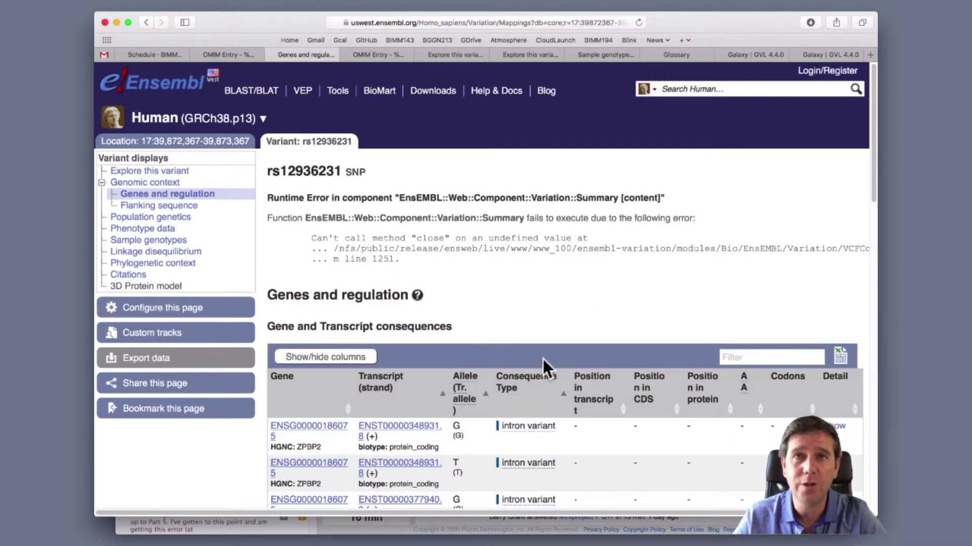
scroll(546, 350, down, 5)
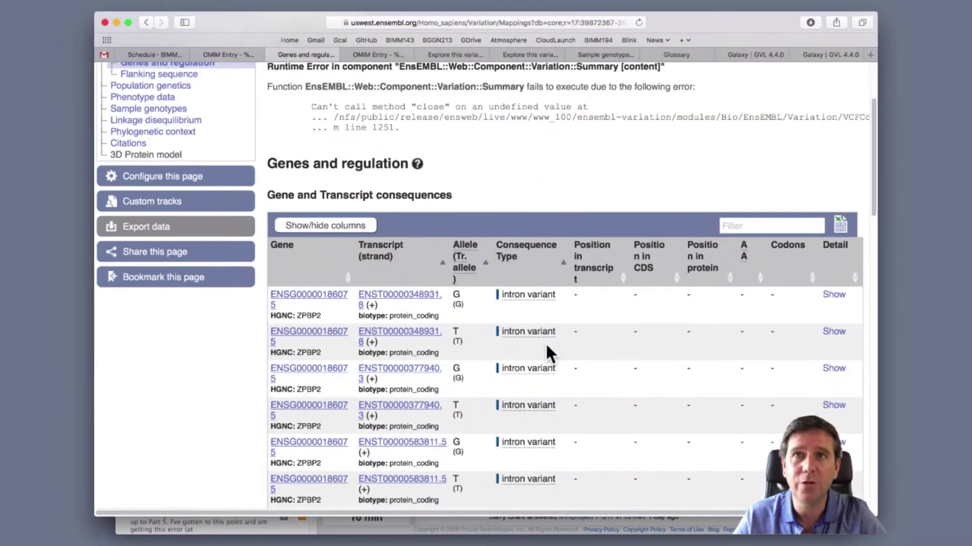
scroll(546, 346, down, 2)
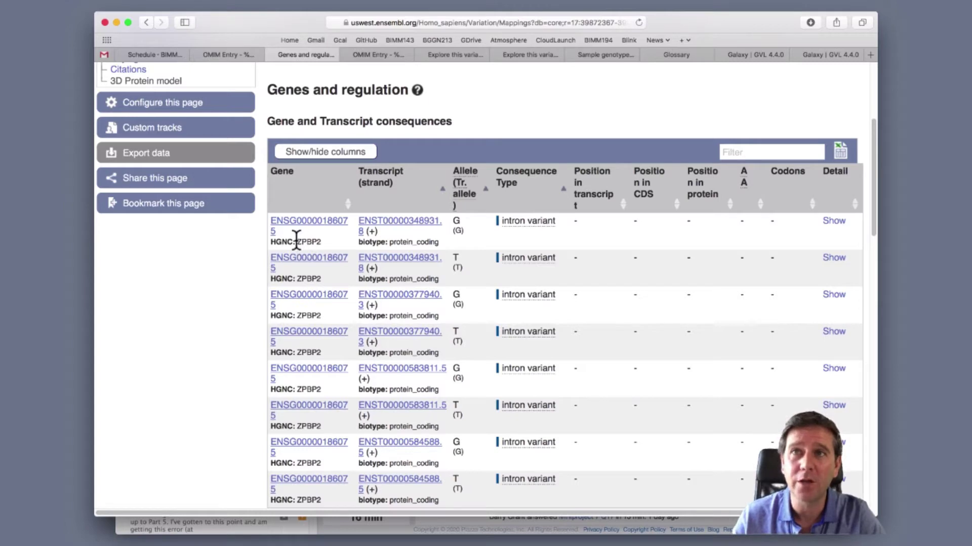
click(281, 241)
drag(281, 242, 263, 240)
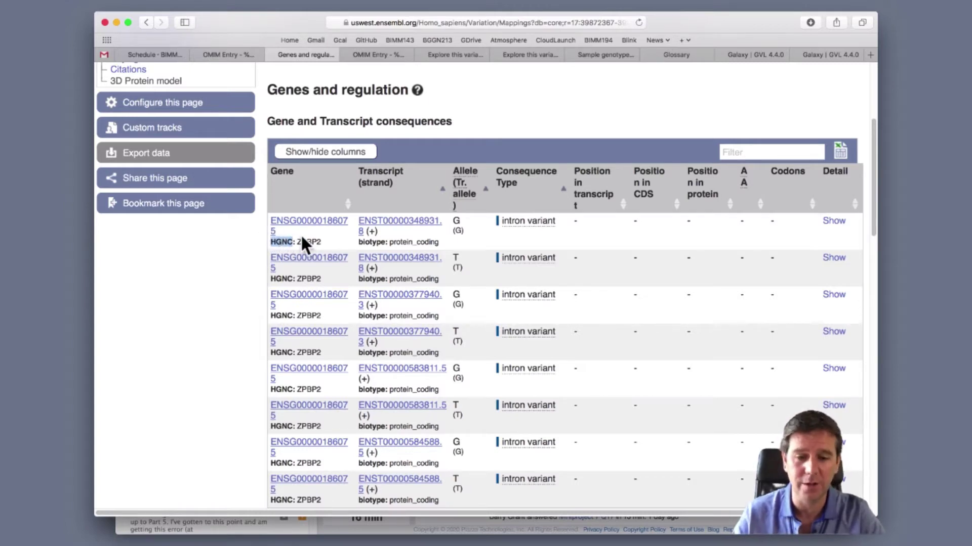
Highlight gene name ZPBP2 in the first intron-variant consequence row
scroll(327, 233, up, 3)
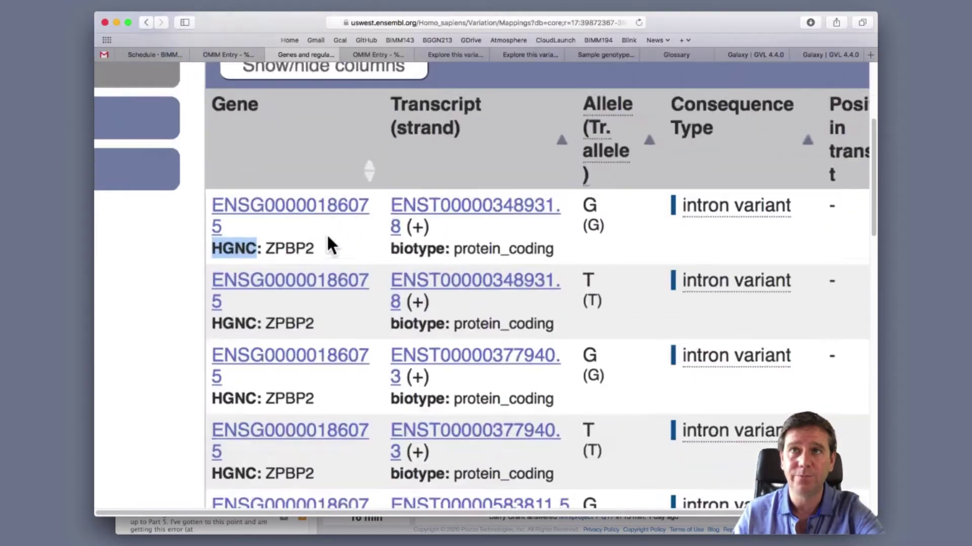
click(263, 250)
drag(263, 250, 317, 250)
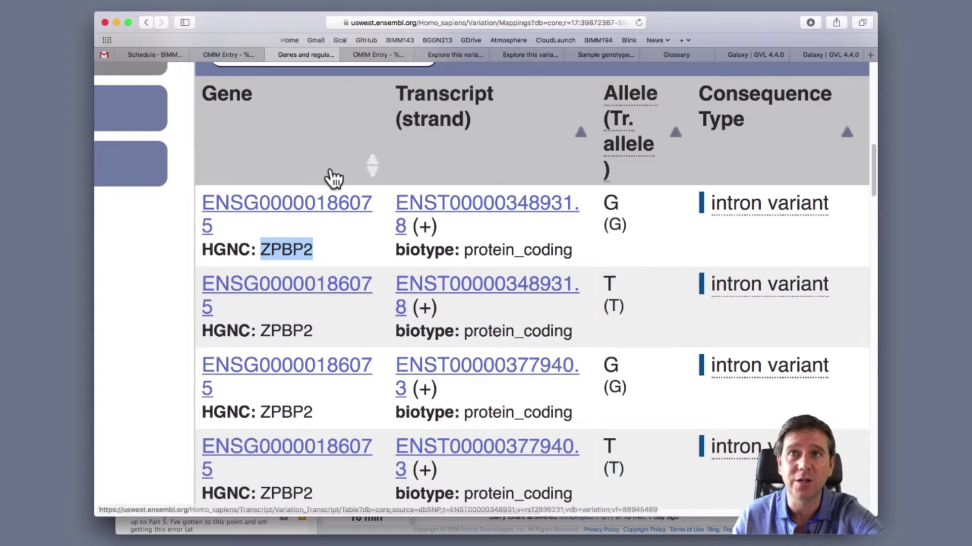
mouse_move(797, 205)
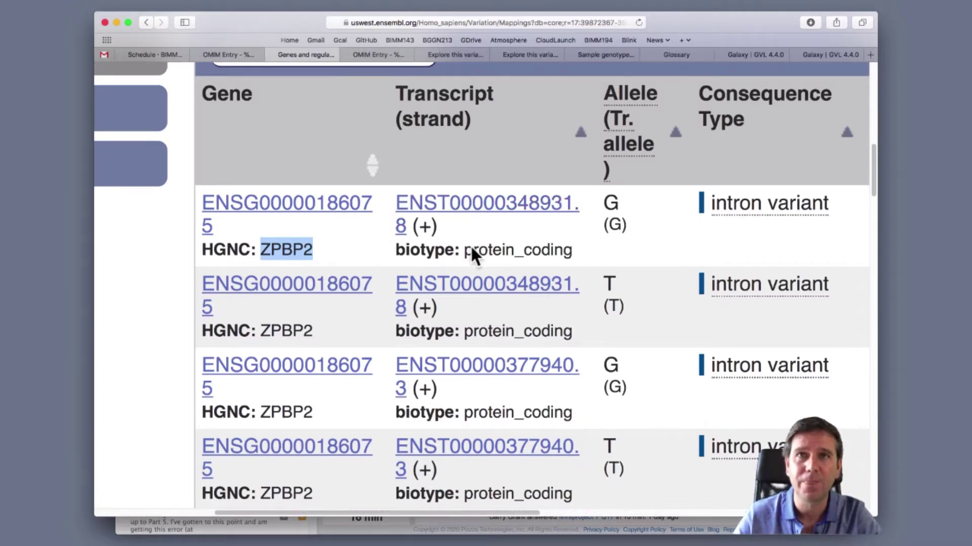
Zoom the page back out and switch to the OMIM entry 611403 tab
scroll(471, 253, up, 5)
scroll(440, 233, down, 5)
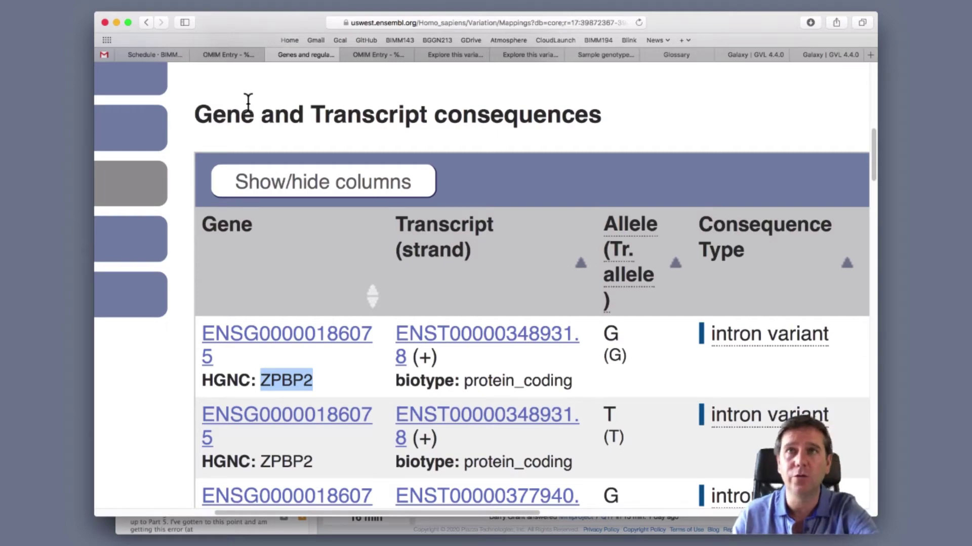
key(super+minus)
key(super+minus)
scroll(247, 106, up, 4)
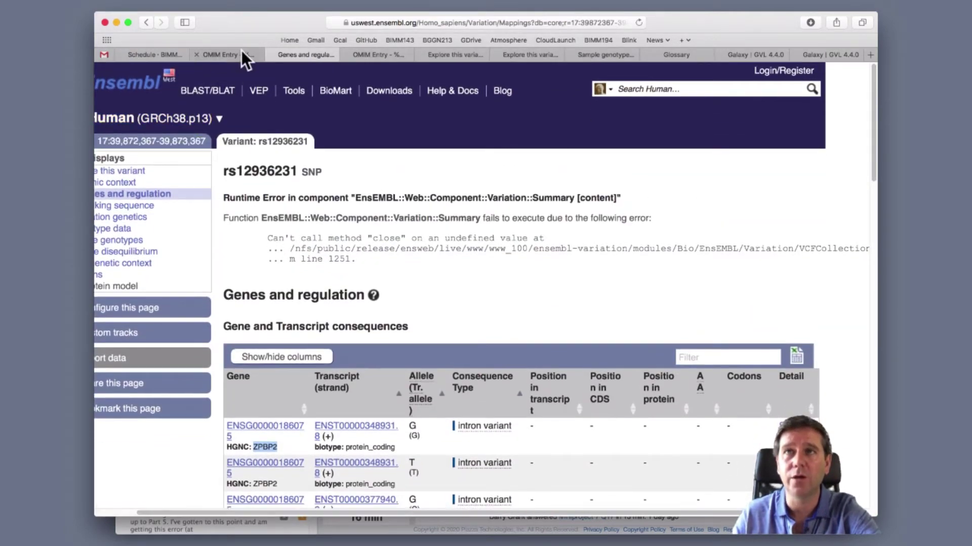
click(241, 53)
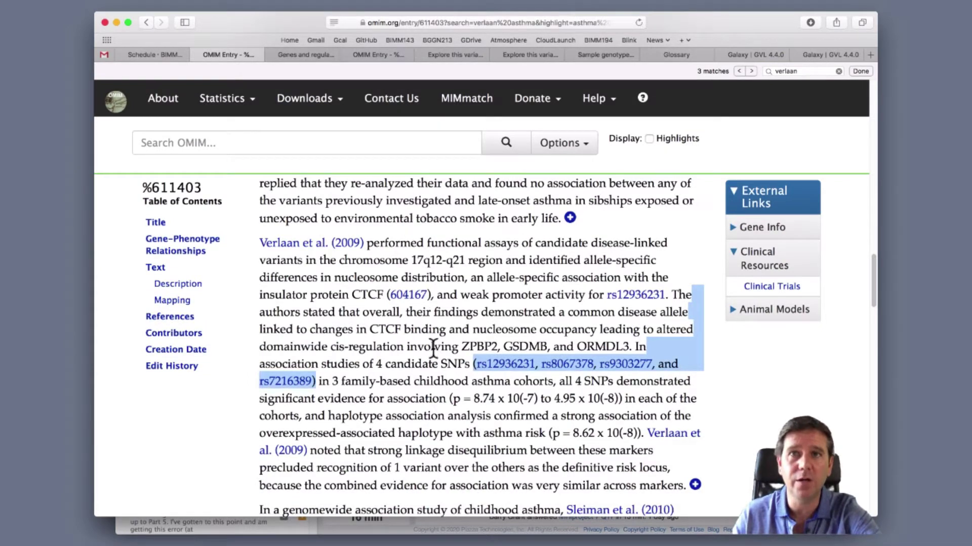
Highlight the candidate SNP rs numbers in the Verlaan et al. (2009) passage
click(436, 372)
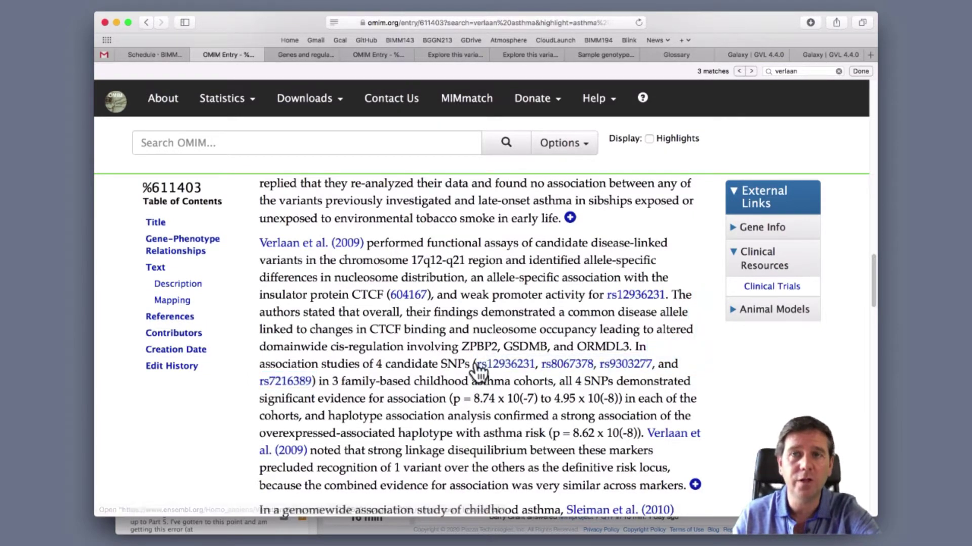
drag(476, 364, 313, 383)
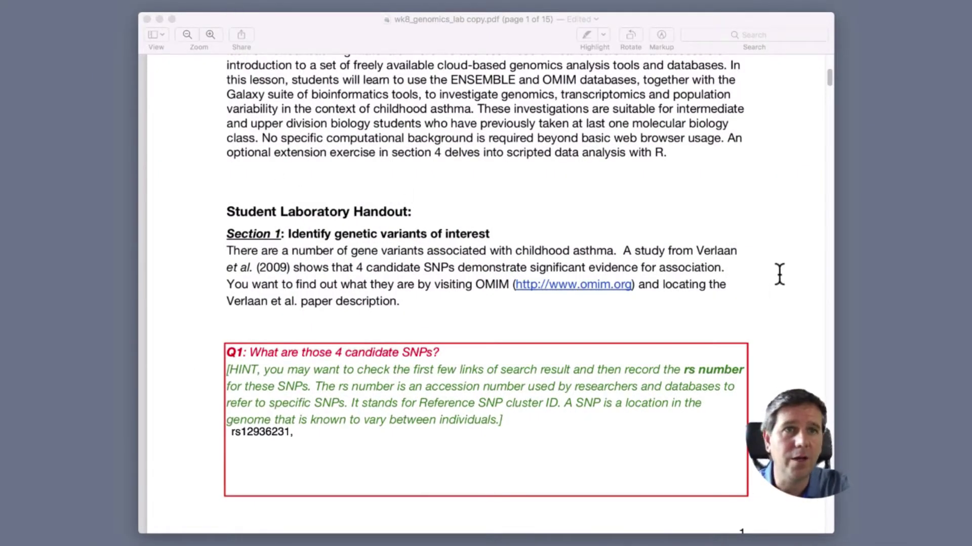
click(368, 495)
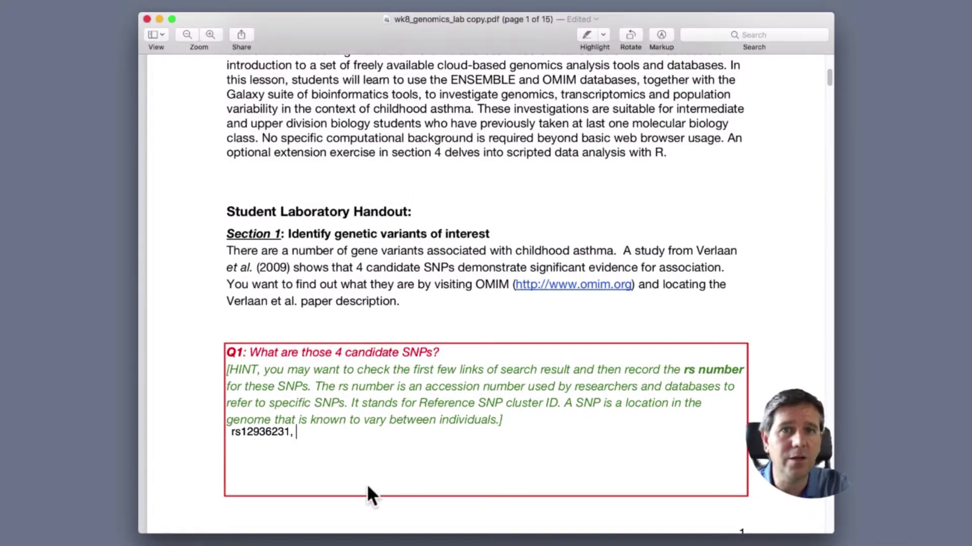
right_click(333, 431)
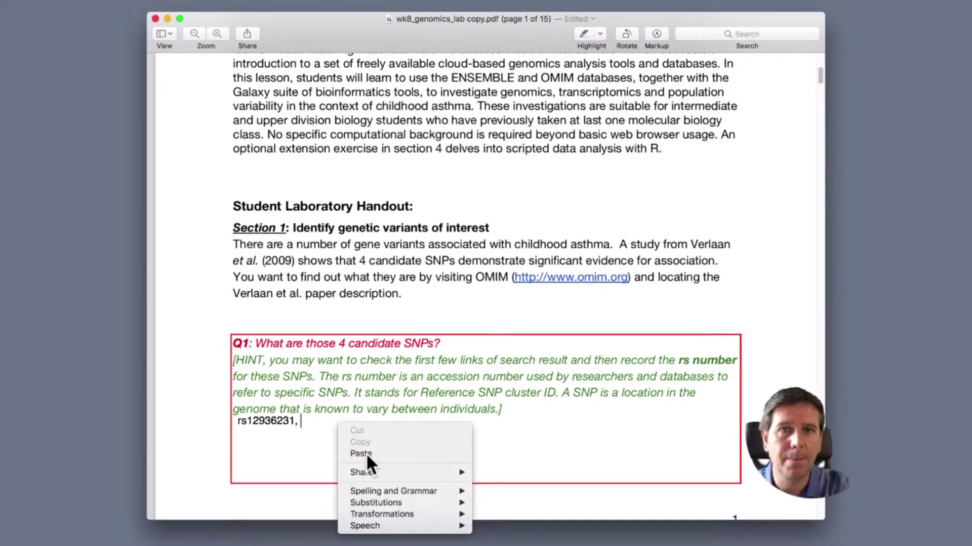
click(365, 454)
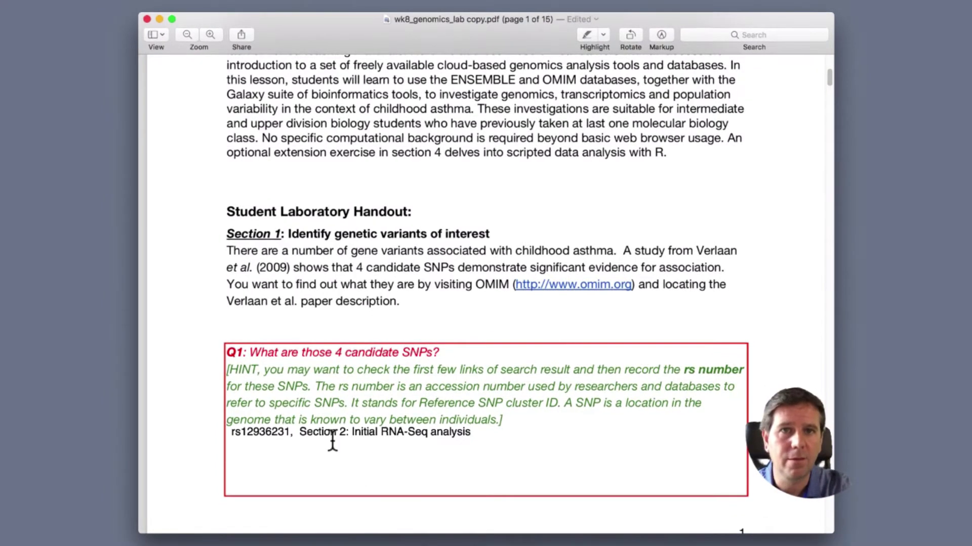
drag(302, 423, 504, 410)
key(super+c)
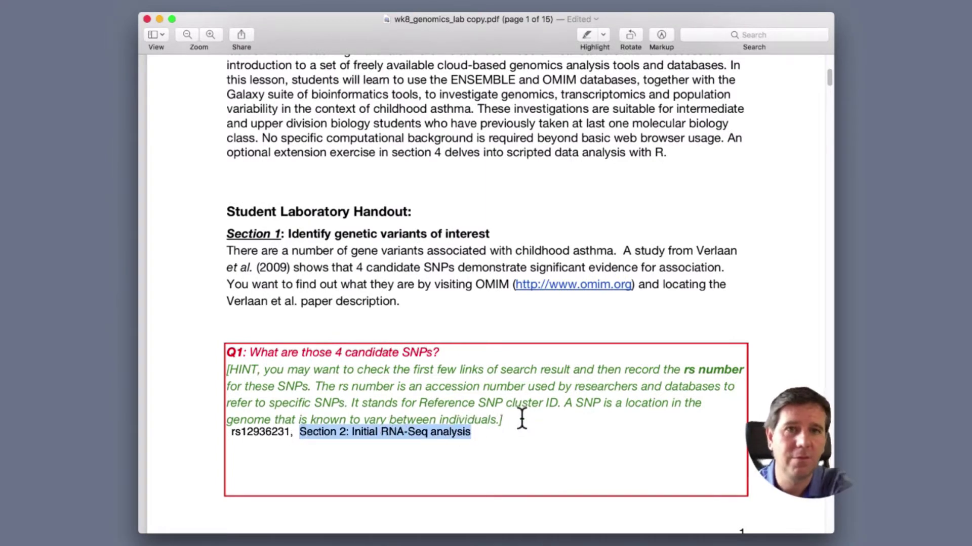
key(BackSpace)
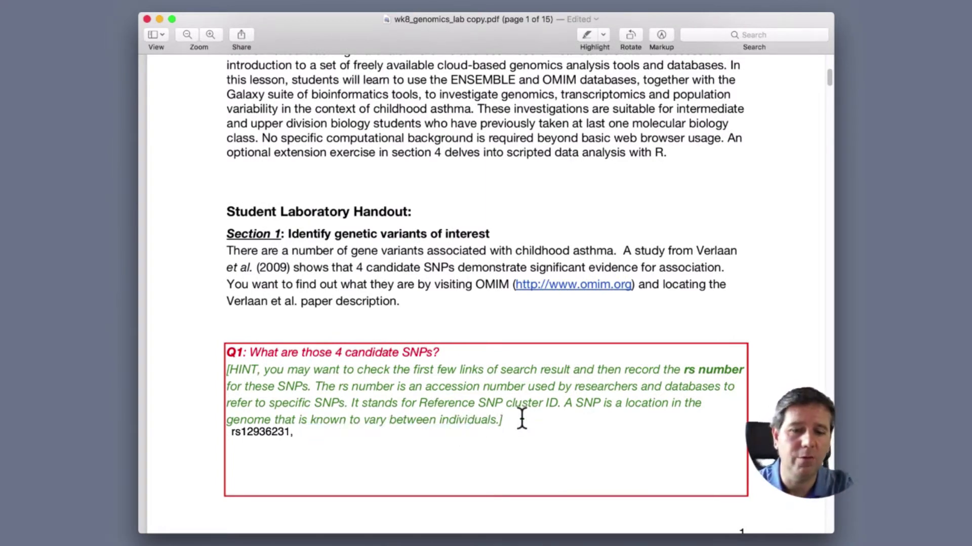
key(super+v)
key(BackSpace)
key(BackSpace)
key(BackSpace)
key(BackSpace)
key(BackSpace)
key(BackSpace)
key(BackSpace)
key(BackSpace)
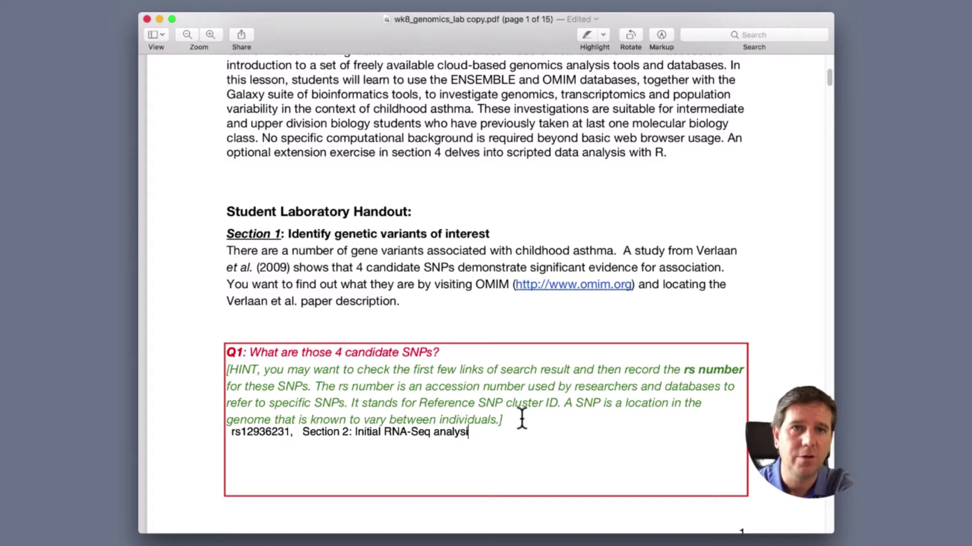
key(BackSpace)
key(BackSpace)
key(BackSpace)
key(BackSpace)
key(BackSpace)
key(BackSpace)
key(BackSpace)
key(BackSpace)
key(BackSpace)
key(BackSpace)
key(BackSpace)
key(BackSpace)
key(BackSpace)
key(BackSpace)
key(BackSpace)
key(BackSpace)
key(BackSpace)
key(BackSpace)
key(BackSpace)
key(BackSpace)
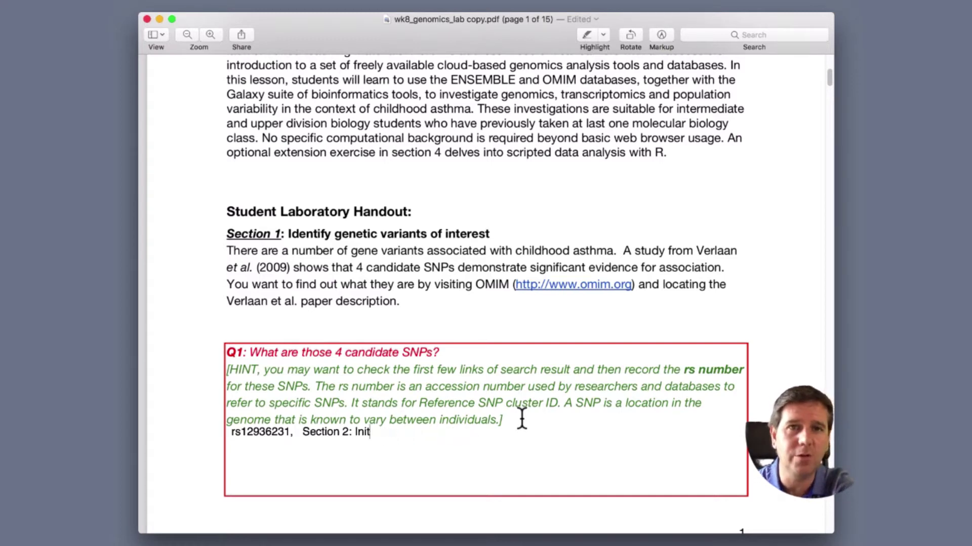
key(BackSpace)
key(BackSpace)
key(BackSpace)
key(BackSpace)
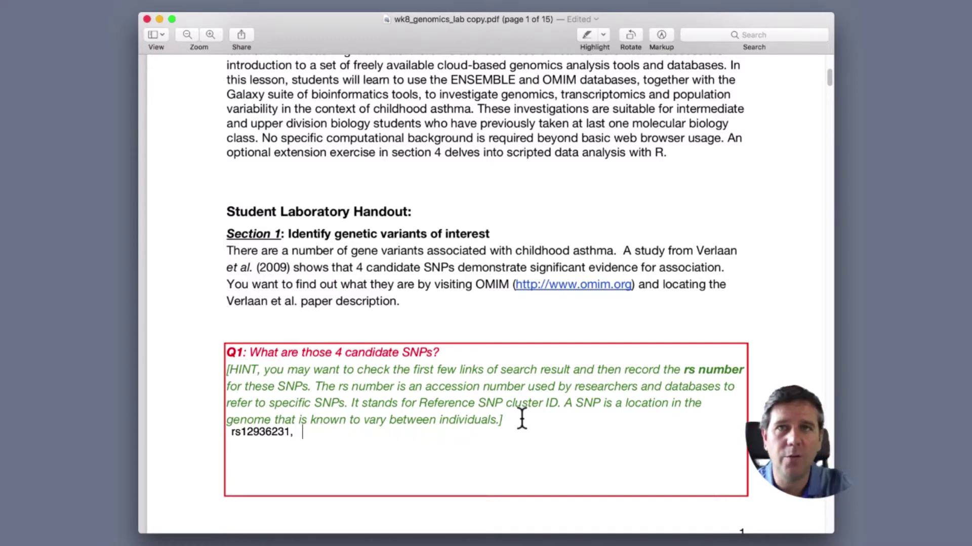
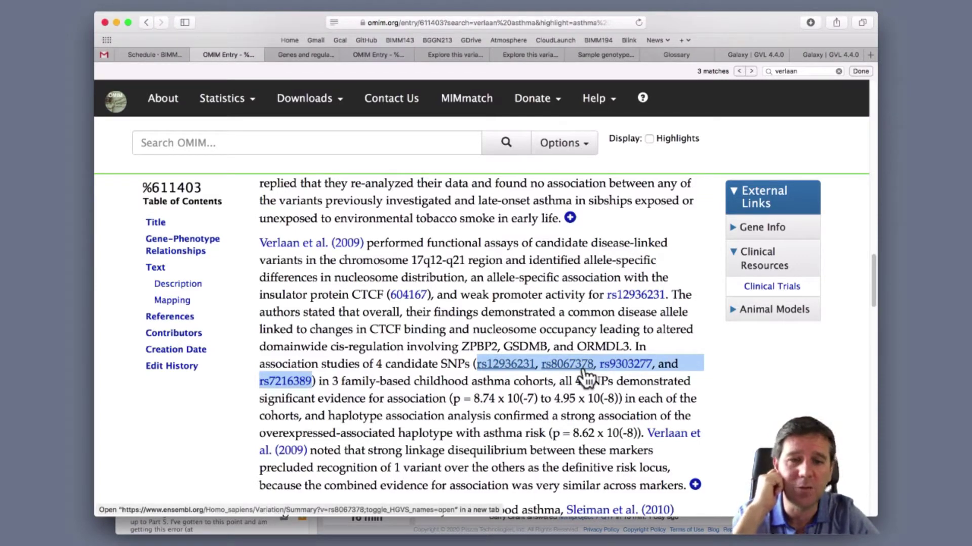
From the Verlaan et al. (2009) passage in OMIM 611403, open rs8067378's Ensembl variant page in a new tab
click(583, 372)
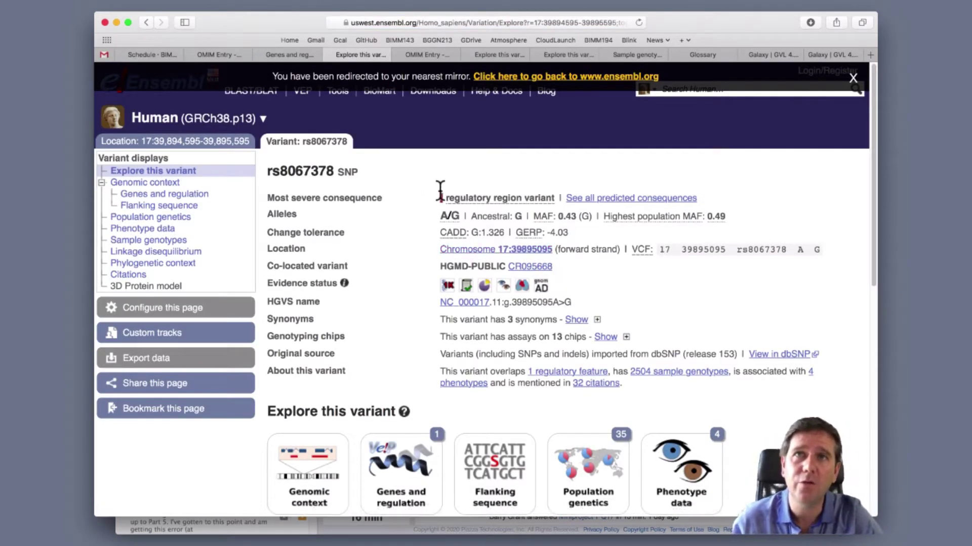
Highlight rs8067378's MAF value 0.43 and the 'overlaps 1 regulatory feature' sentence
mouse_move(511, 197)
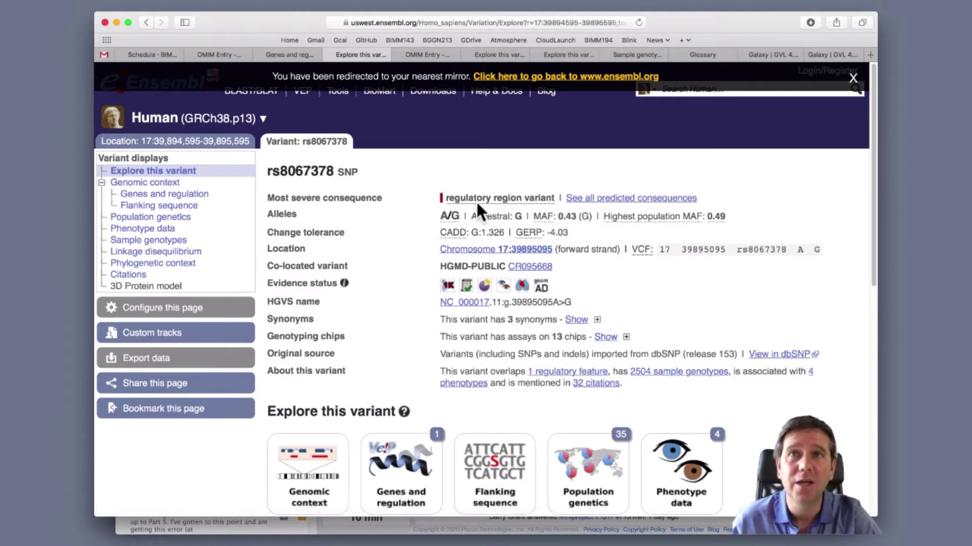
mouse_move(454, 216)
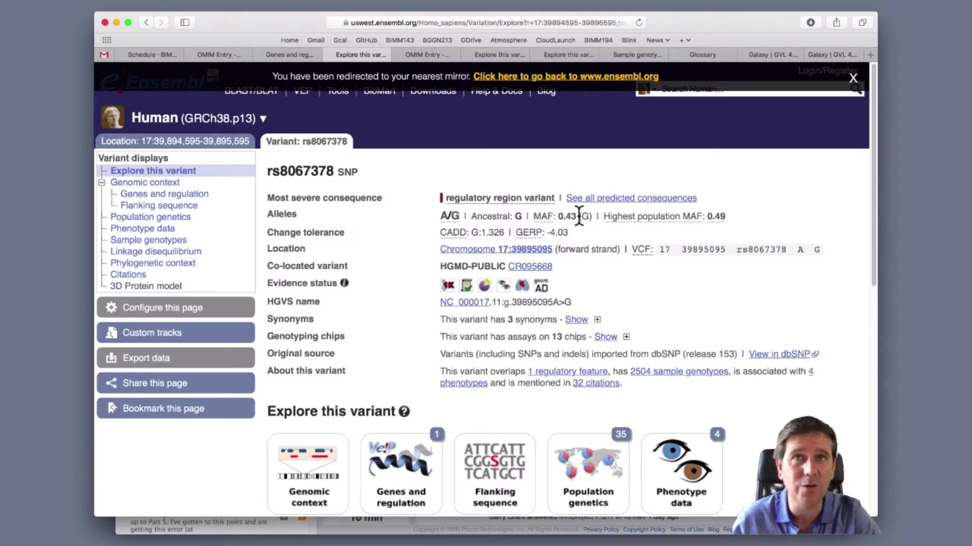
drag(555, 216, 580, 215)
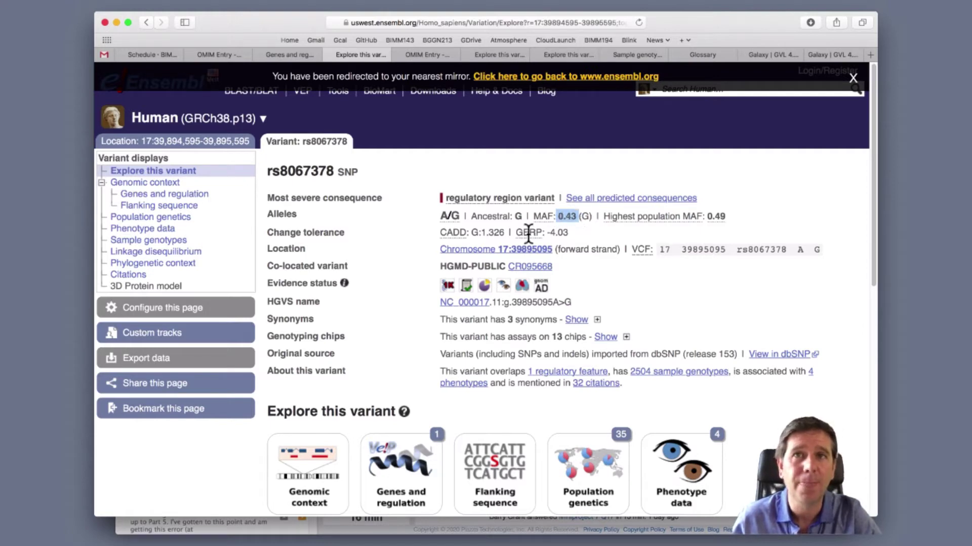
click(441, 370)
drag(441, 370, 547, 370)
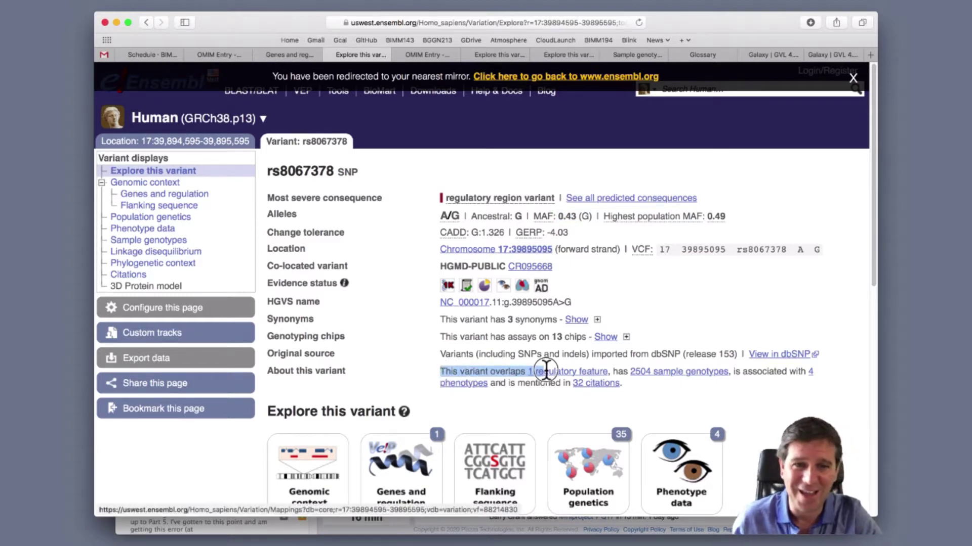
drag(547, 370, 547, 370)
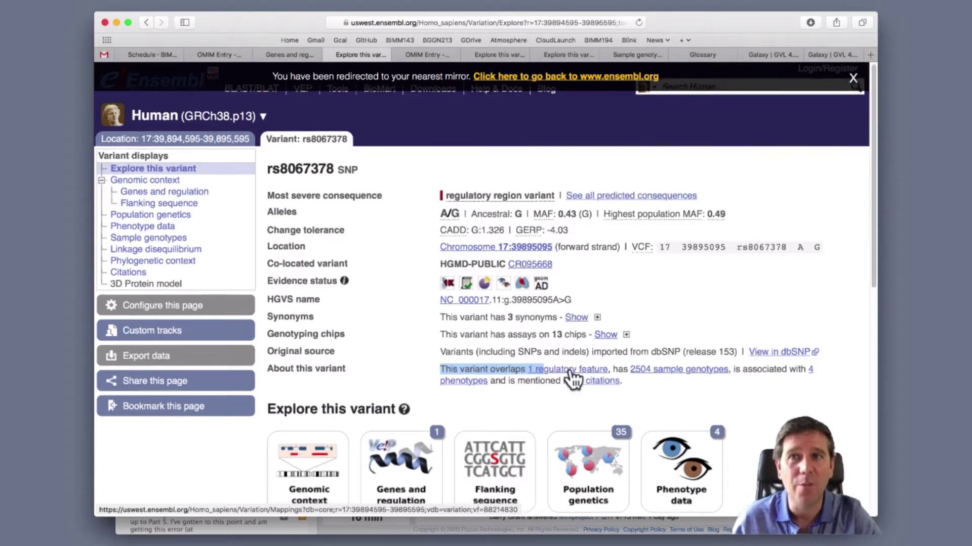
scroll(572, 374, down, 2)
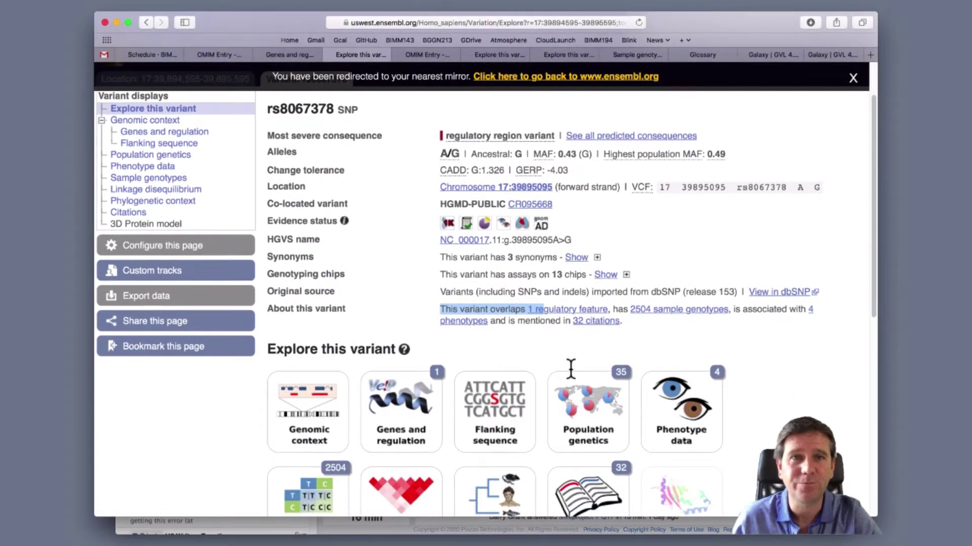
Highlight rs8067378's Alleles row: A/G, ancestral allele G, MAF 0.43 (G)
scroll(571, 369, down, 5)
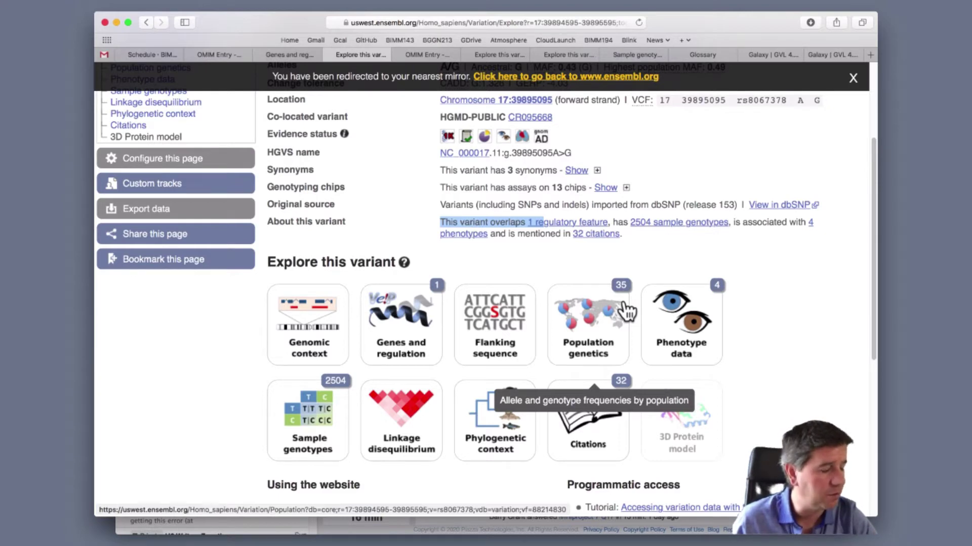
scroll(628, 311, up, 3)
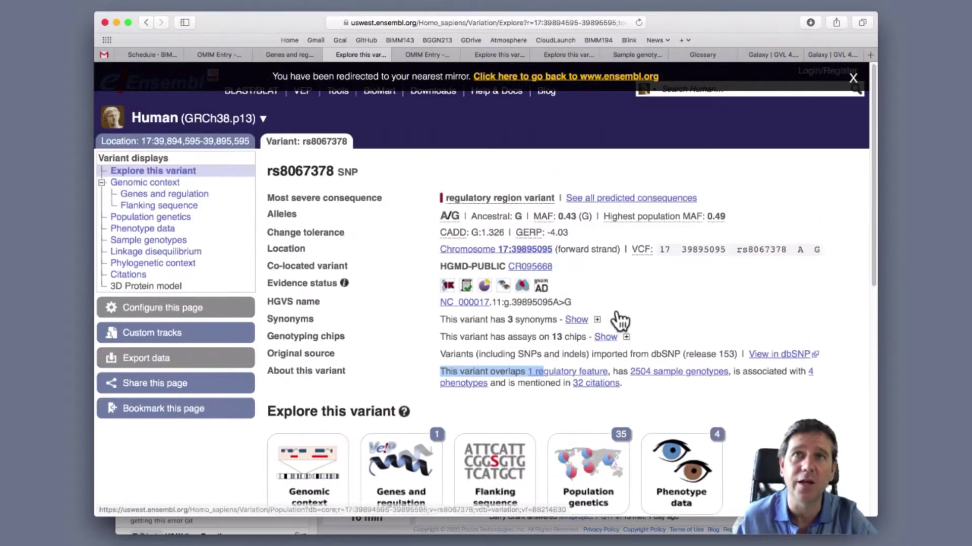
click(441, 215)
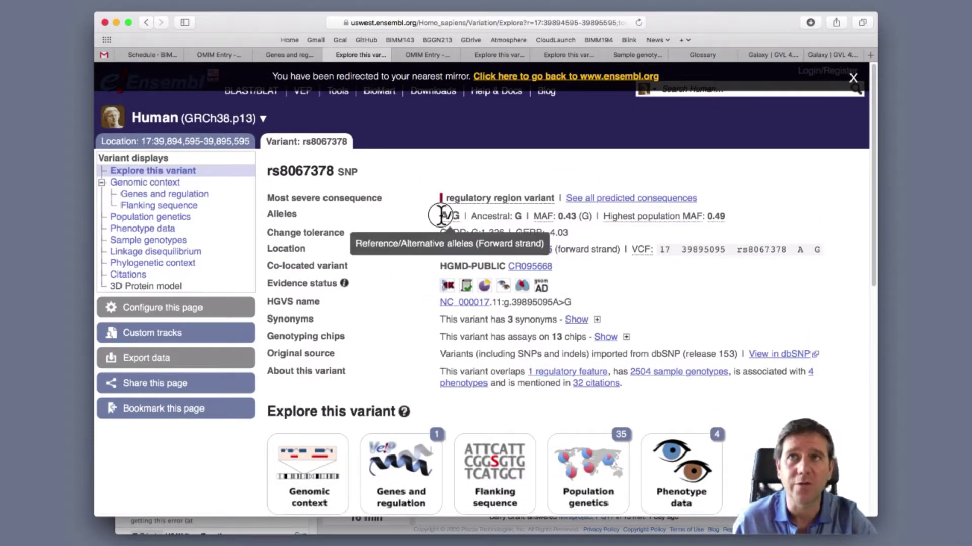
drag(441, 215, 594, 215)
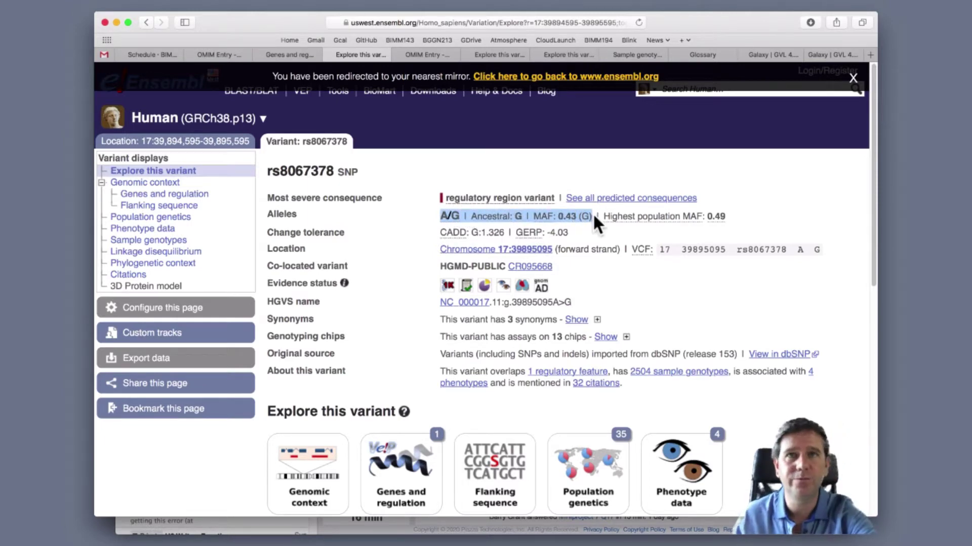
scroll(527, 218, up, 3)
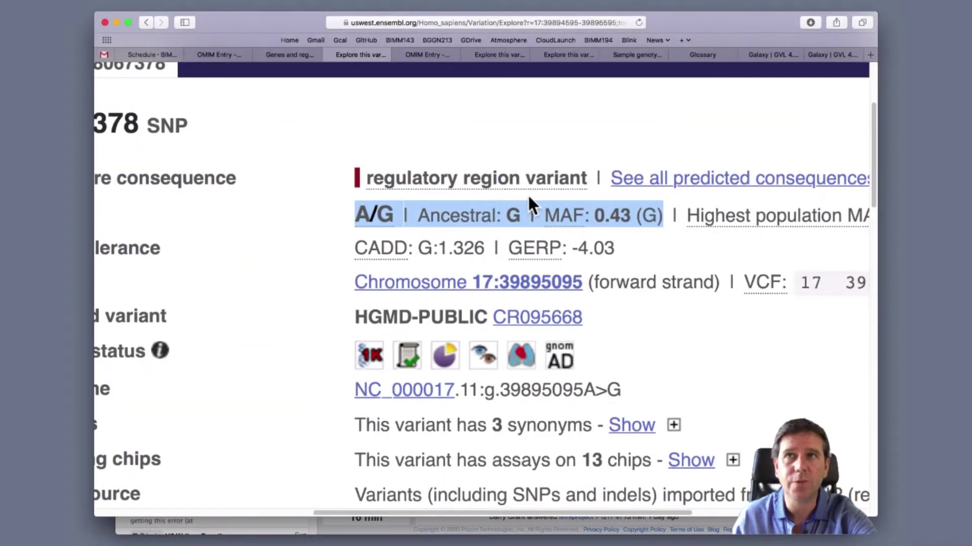
scroll(326, 240, left, 5)
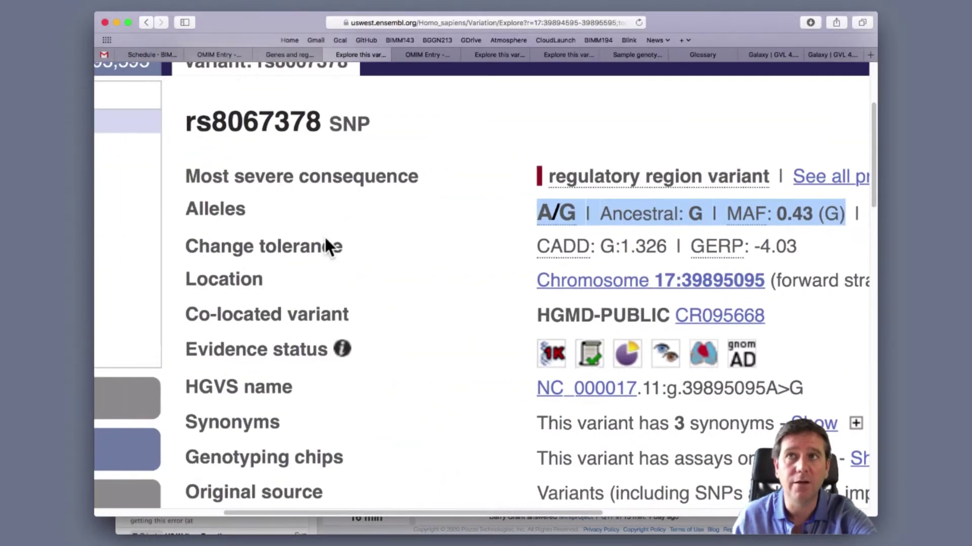
scroll(326, 237, right, 3)
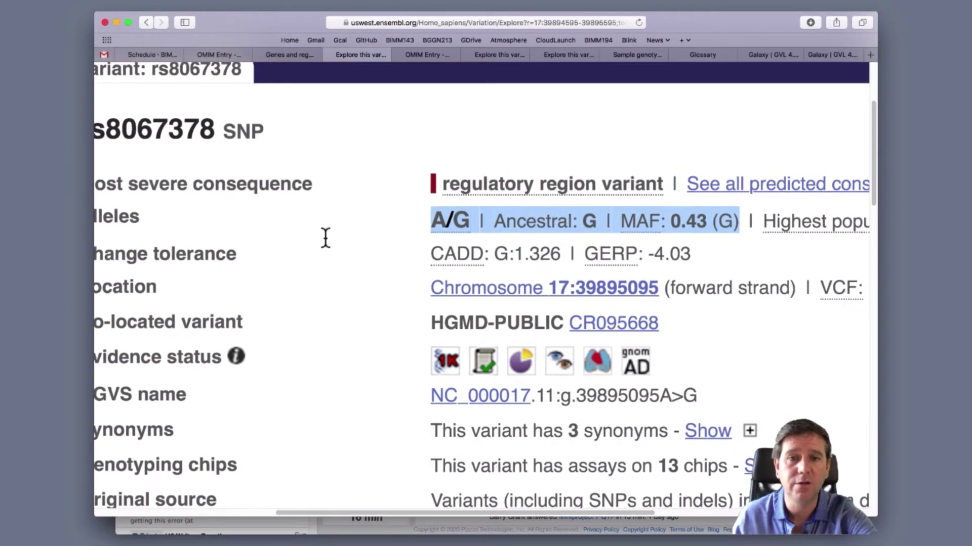
mouse_move(635, 212)
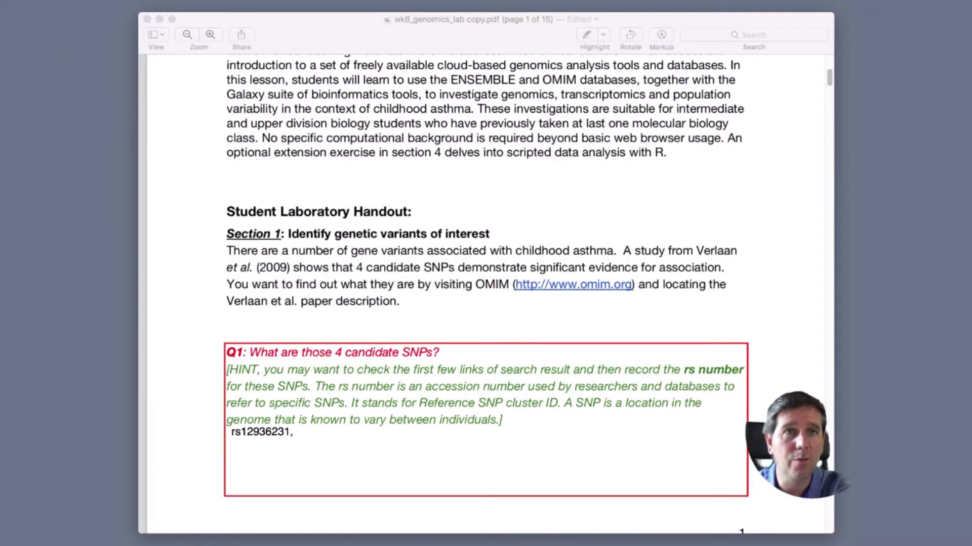
Bring the lab handout forward and place the cursor in the Q2 answer box
scroll(666, 242, down, 10)
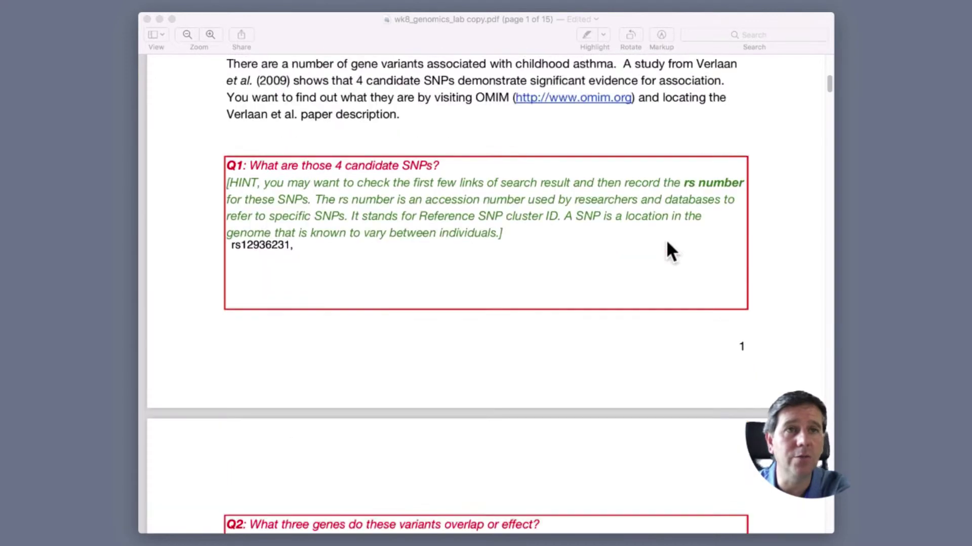
click(666, 239)
scroll(666, 246, down, 3)
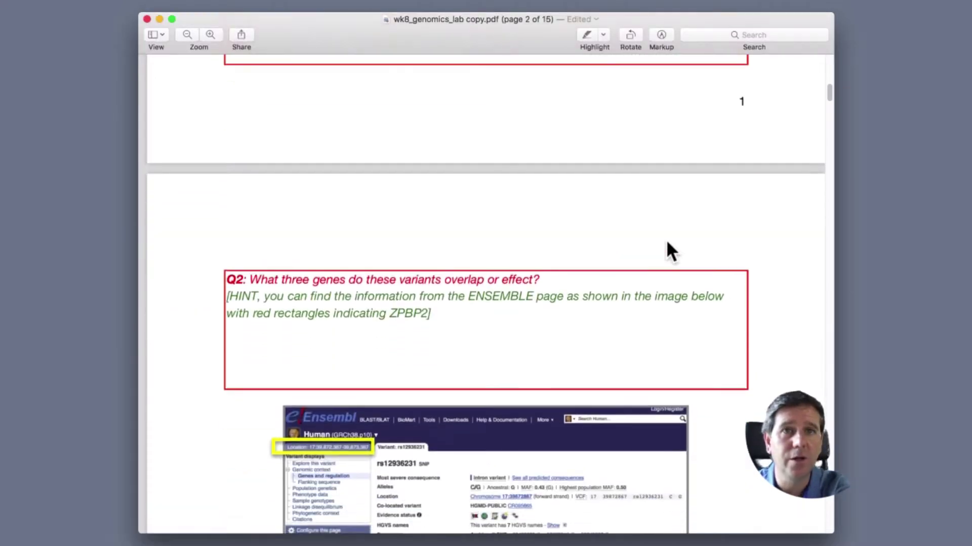
click(418, 338)
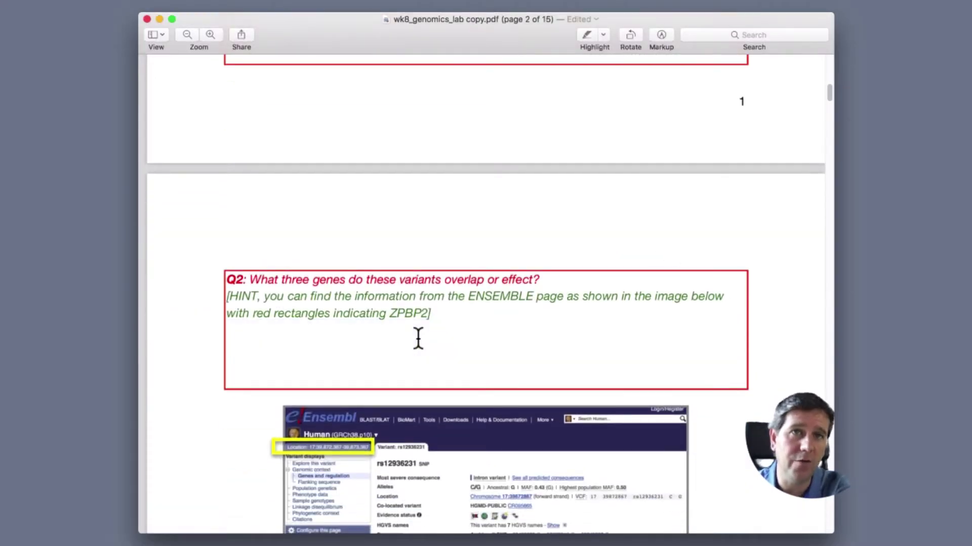
Scroll to Q3, paste into its answer box, then undo the mistaken paste
scroll(418, 338, down, 5)
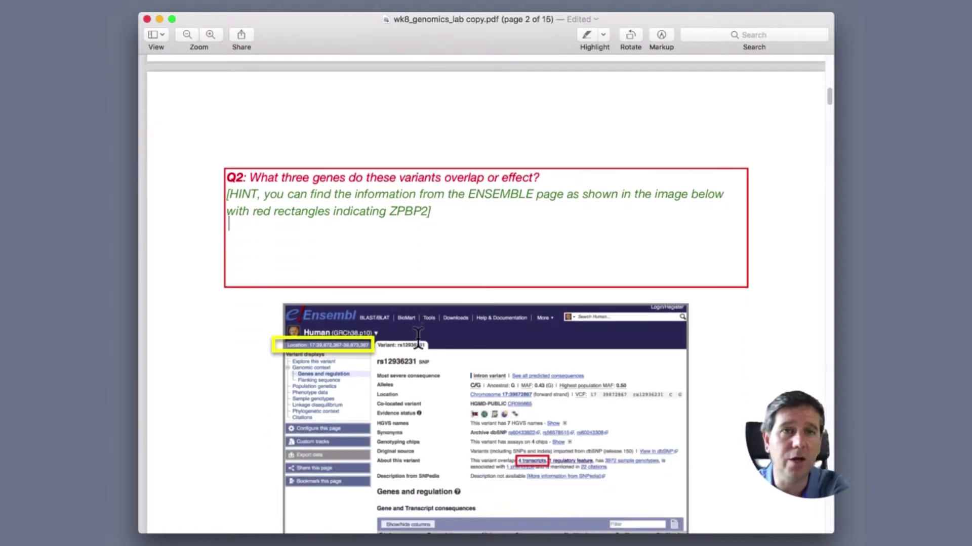
scroll(418, 338, down, 10)
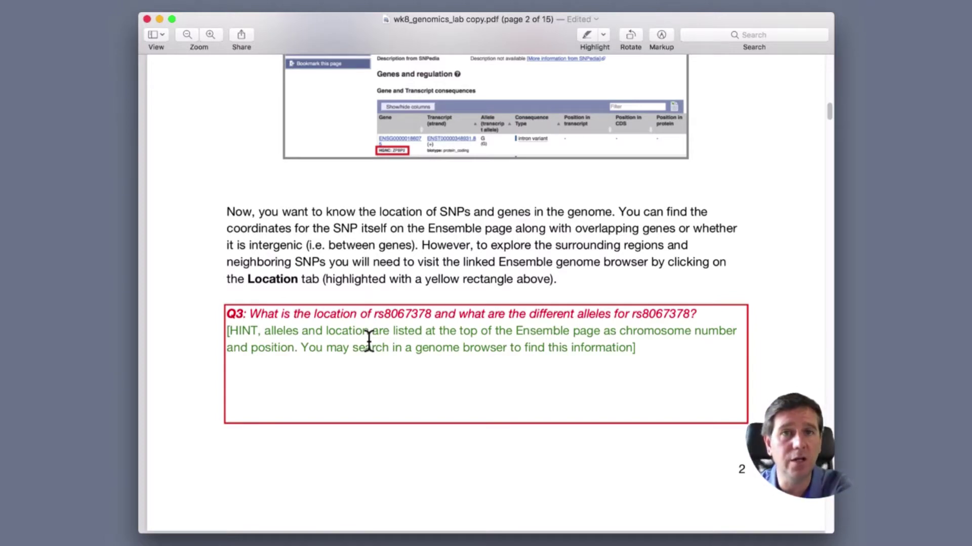
click(351, 372)
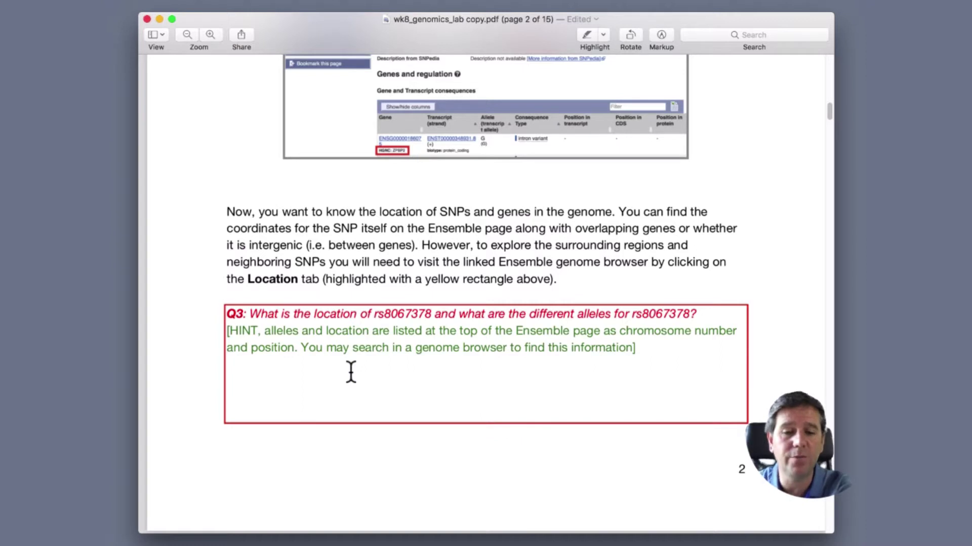
text(Section 2: Initial RNA-Seq analysis)
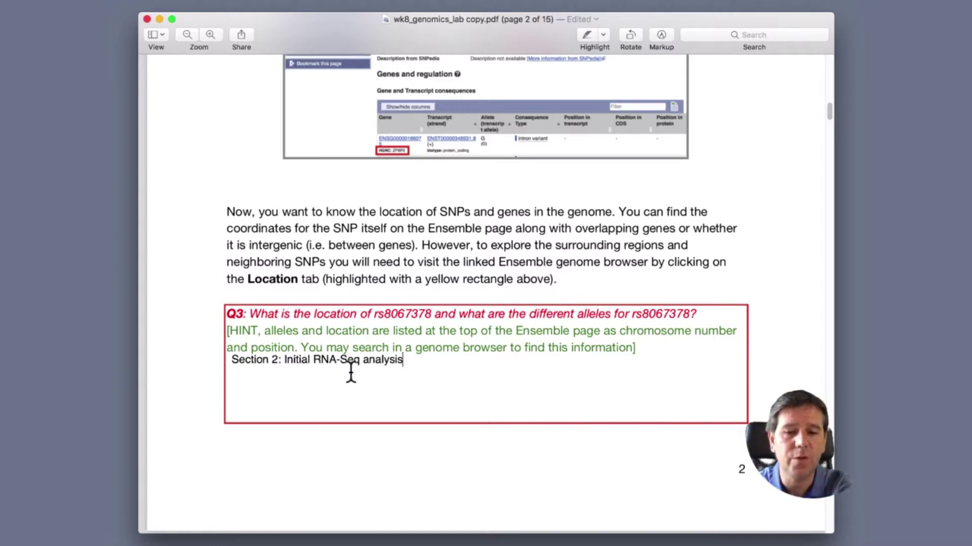
key(super+z)
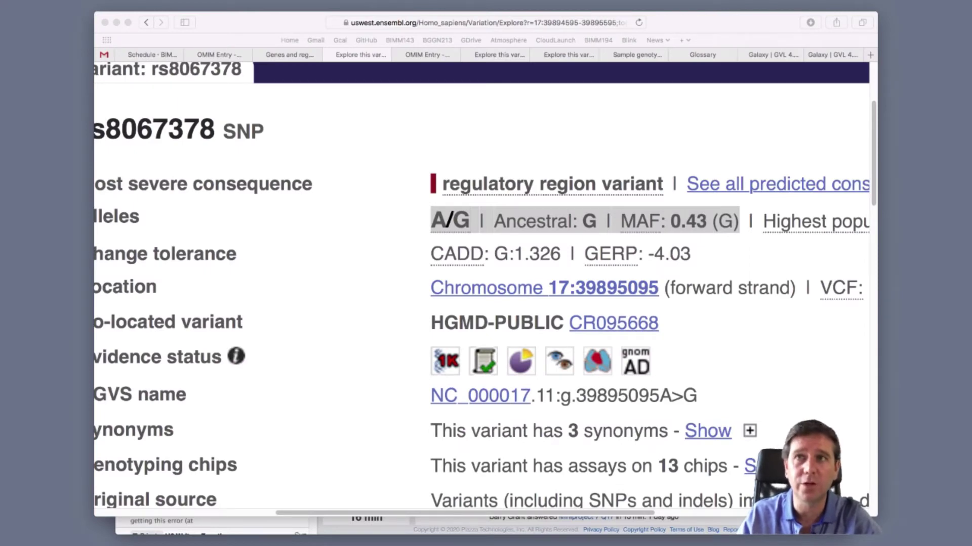
Back in Ensembl, highlight the variant location 'Chromosome 17:39895095' on the forward strand
click(367, 308)
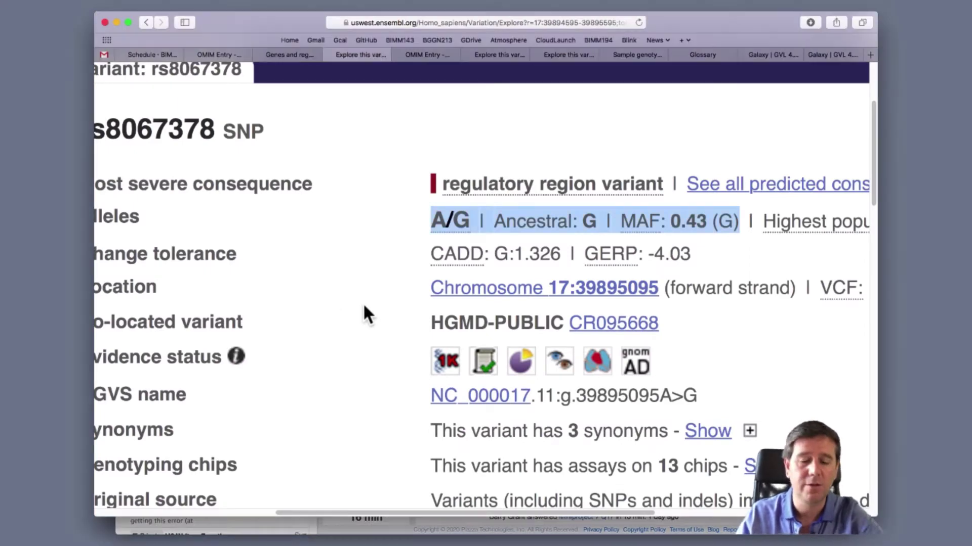
scroll(288, 308, left, 3)
scroll(287, 304, up, 3)
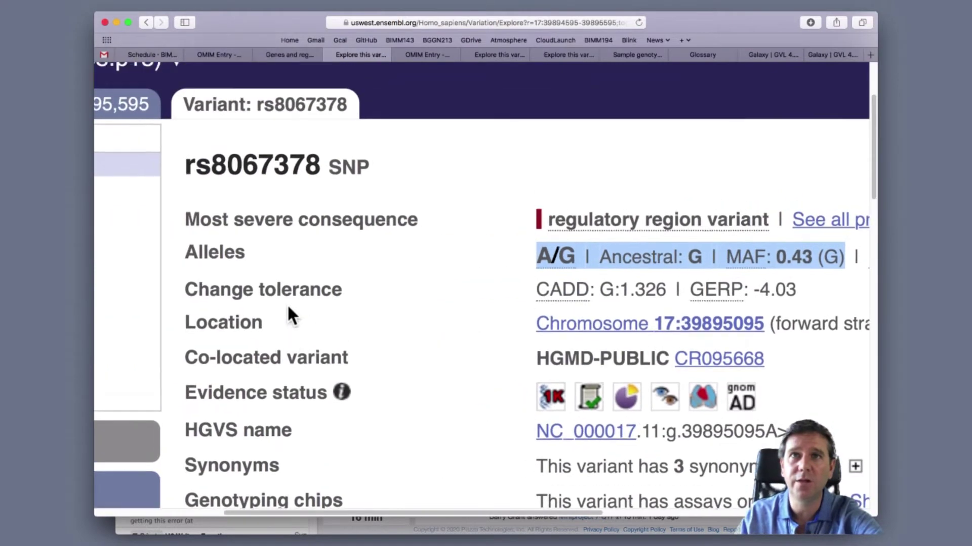
scroll(287, 304, right, 6)
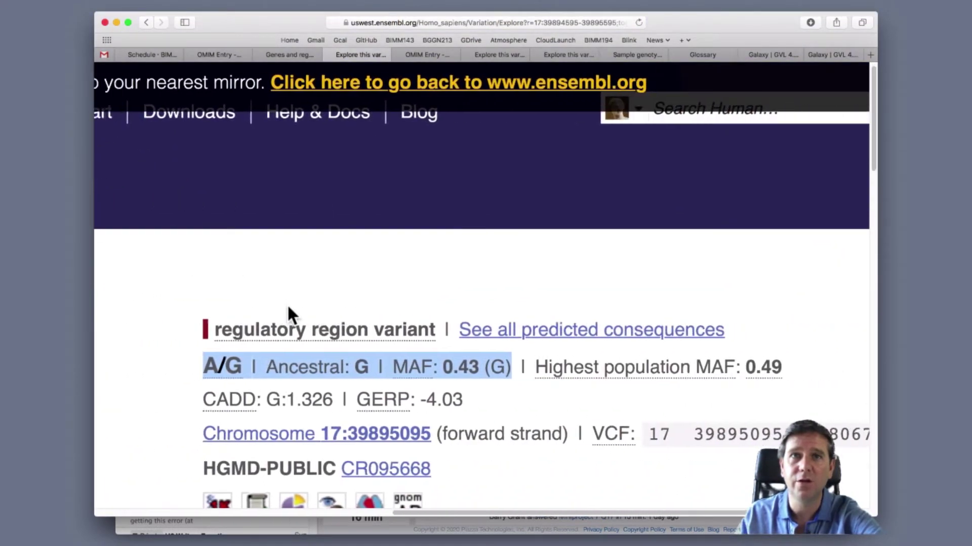
scroll(287, 303, left, 5)
scroll(308, 344, down, 1)
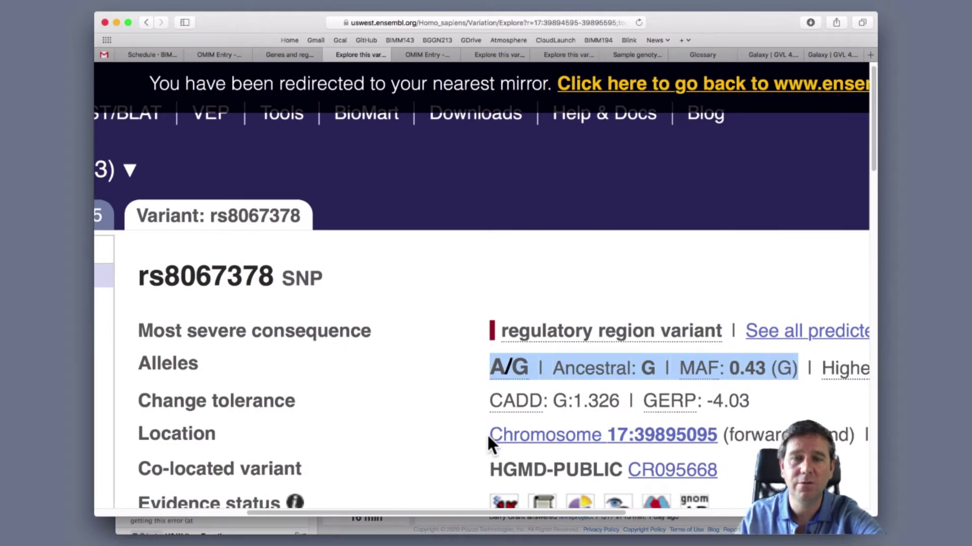
drag(488, 436, 722, 436)
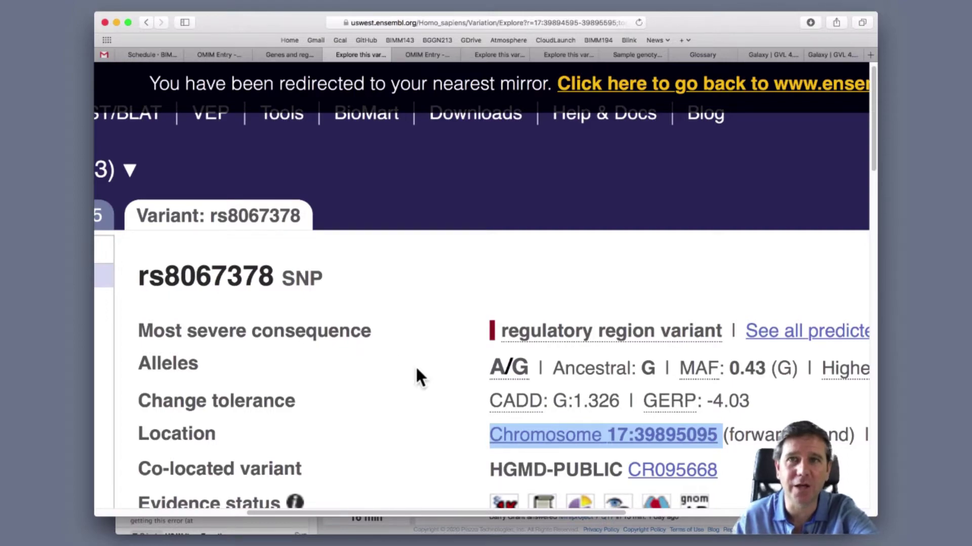
scroll(418, 377, down, 5)
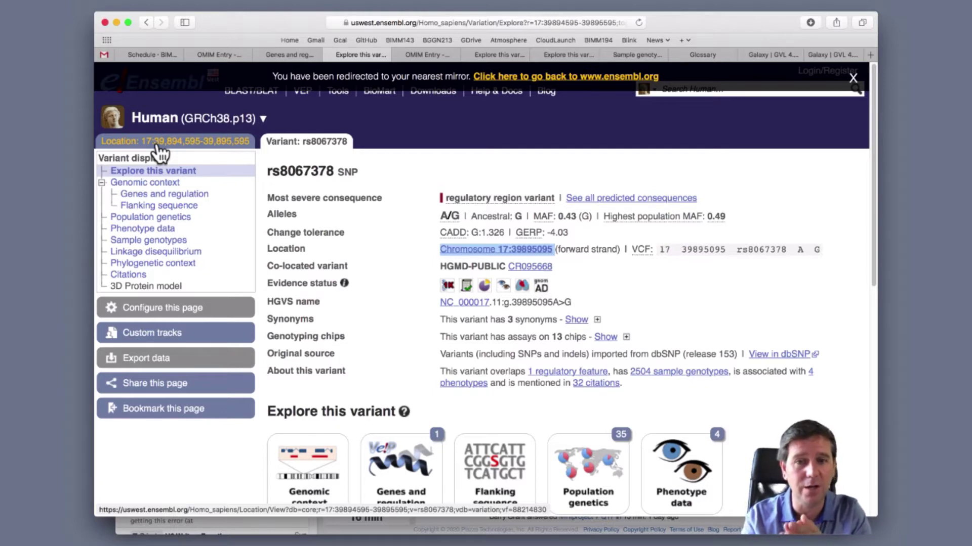
click(157, 144)
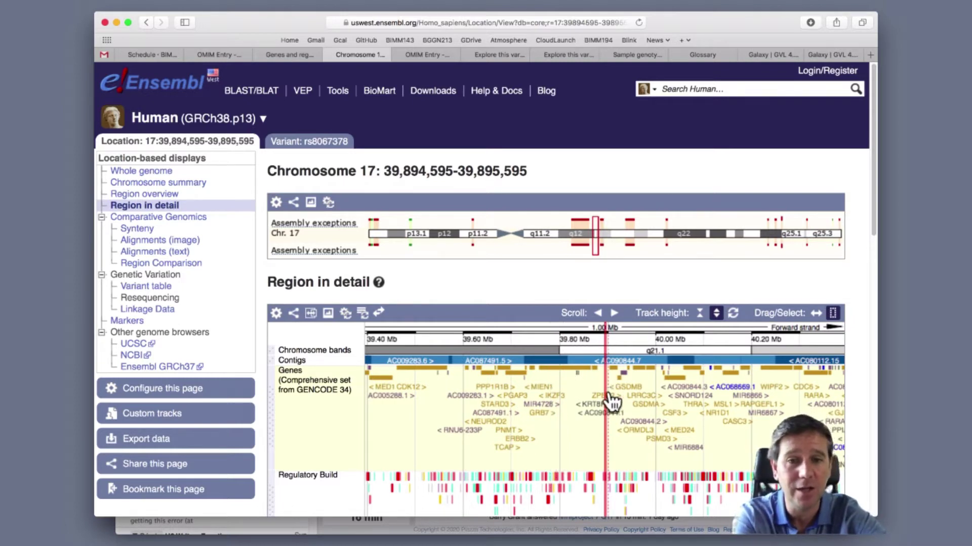
scroll(553, 460, down, 1)
scroll(553, 460, down, 3)
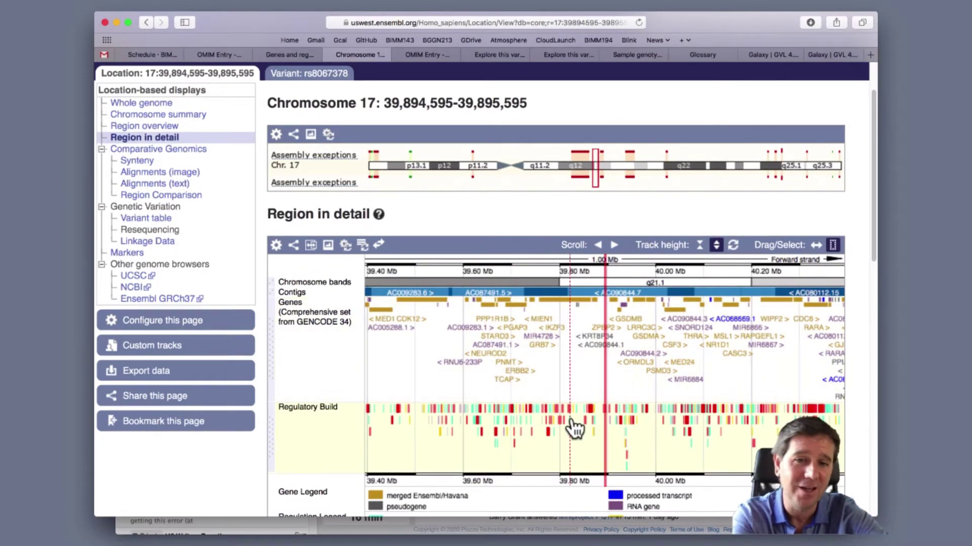
scroll(574, 430, down, 5)
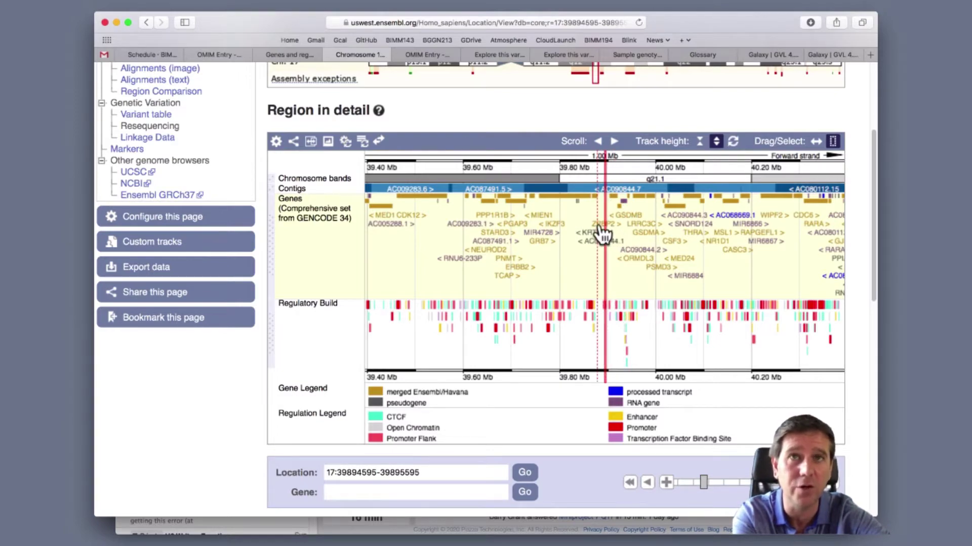
scroll(601, 234, up, 5)
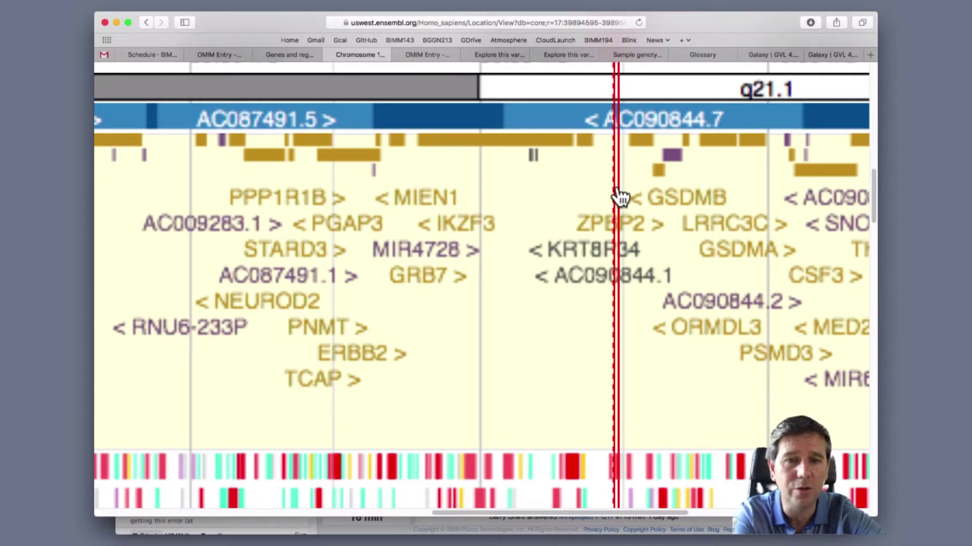
Read the flanking genes ZPBP2, GSDMB and ORMDL3 in the Region in detail panel
scroll(617, 198, down, 2)
scroll(605, 220, down, 3)
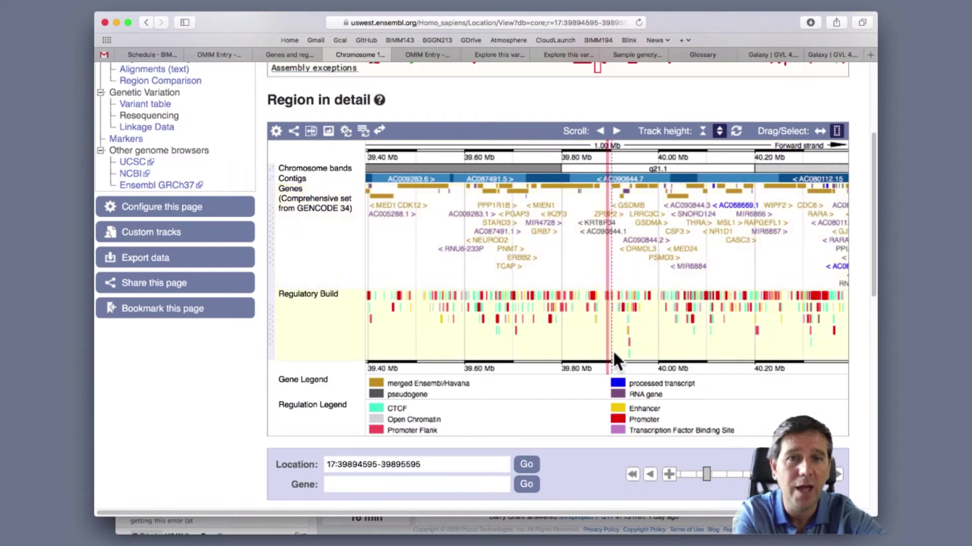
scroll(614, 357, down, 5)
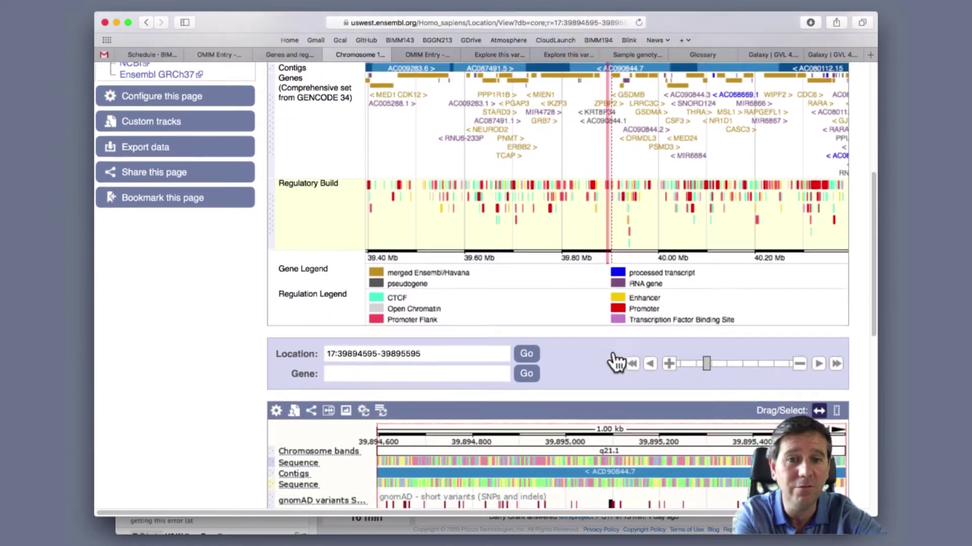
scroll(613, 361, down, 1)
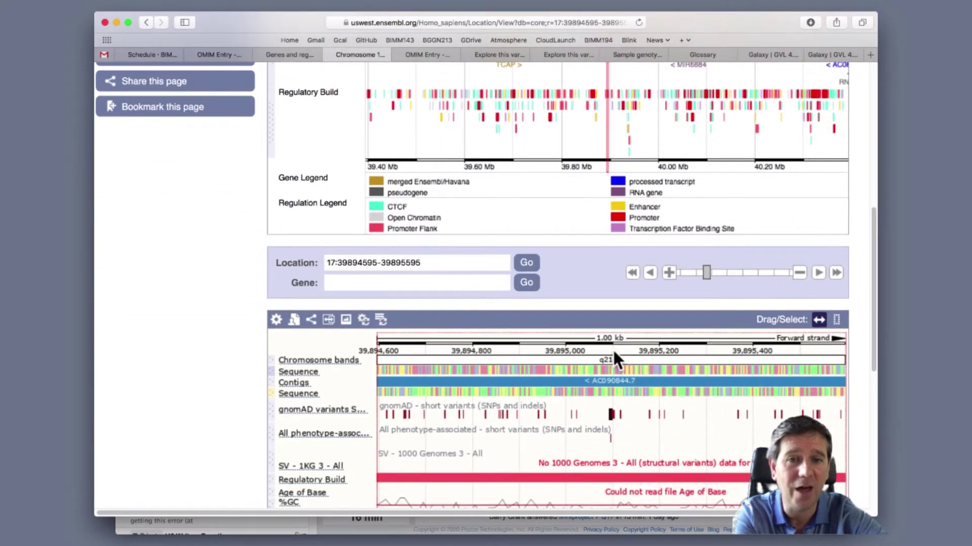
scroll(600, 170, up, 4)
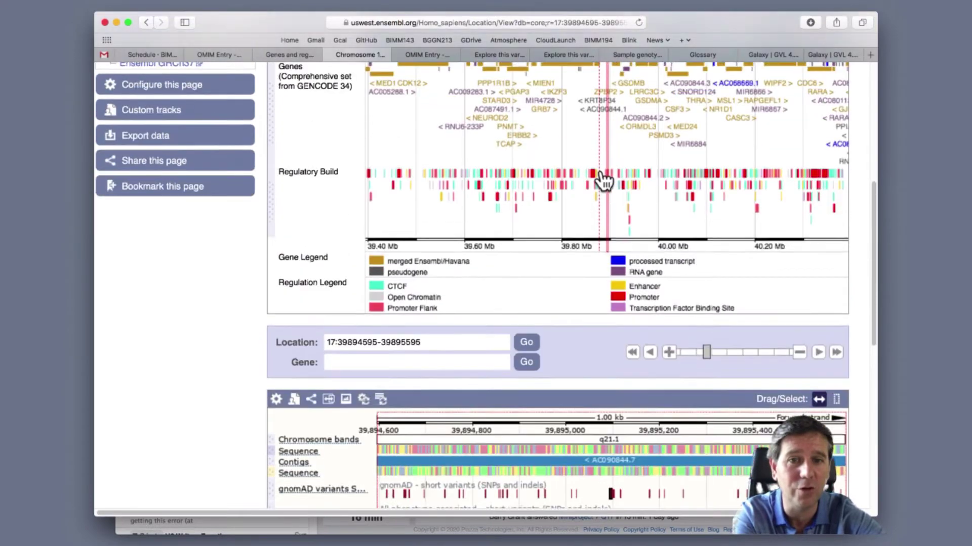
right_click(602, 172)
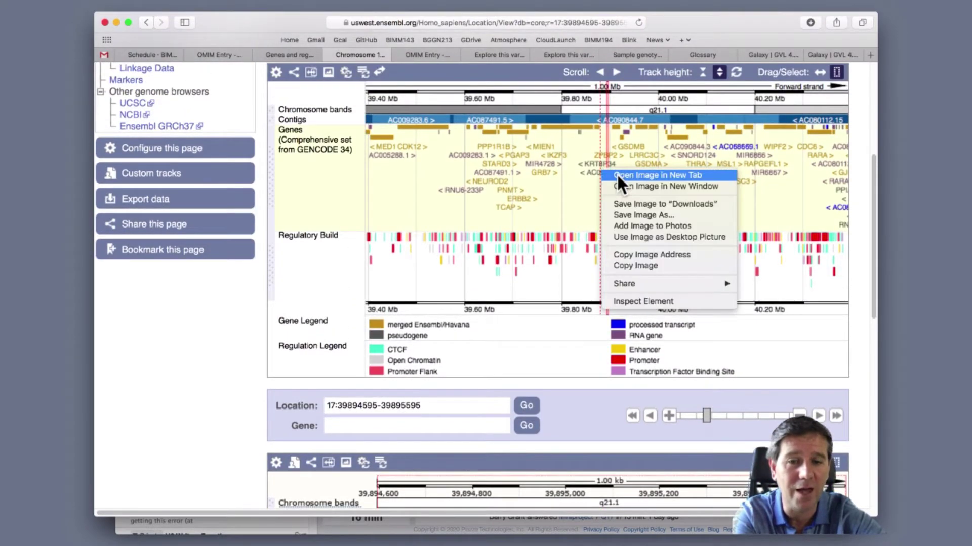
click(512, 199)
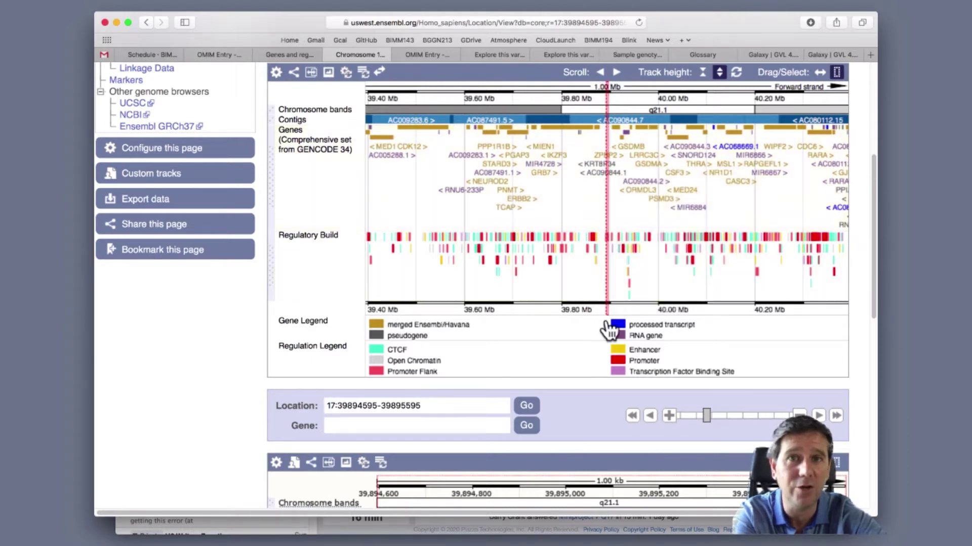
Zoom in stepwise through 502, 253 and 128 bp down to a 66 bp window
scroll(595, 467, down, 5)
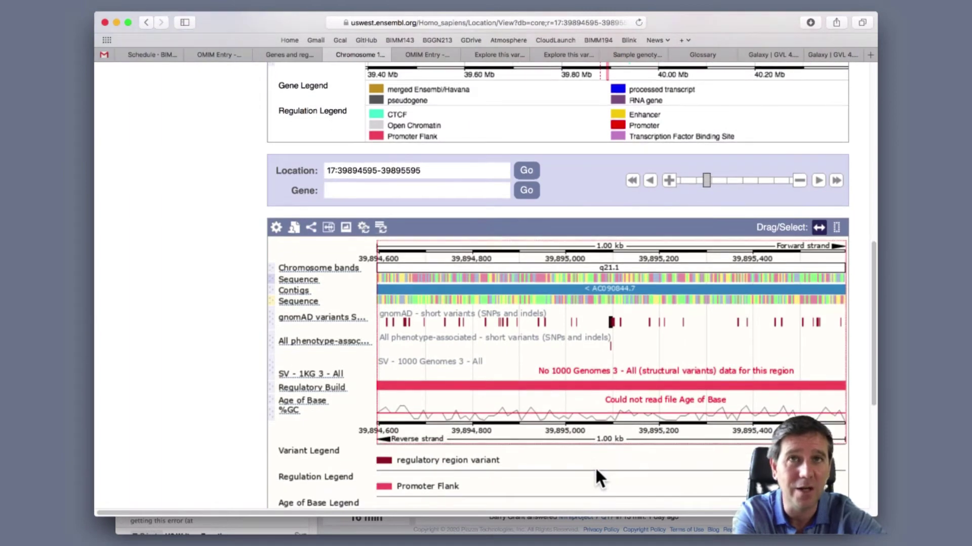
scroll(594, 467, down, 1)
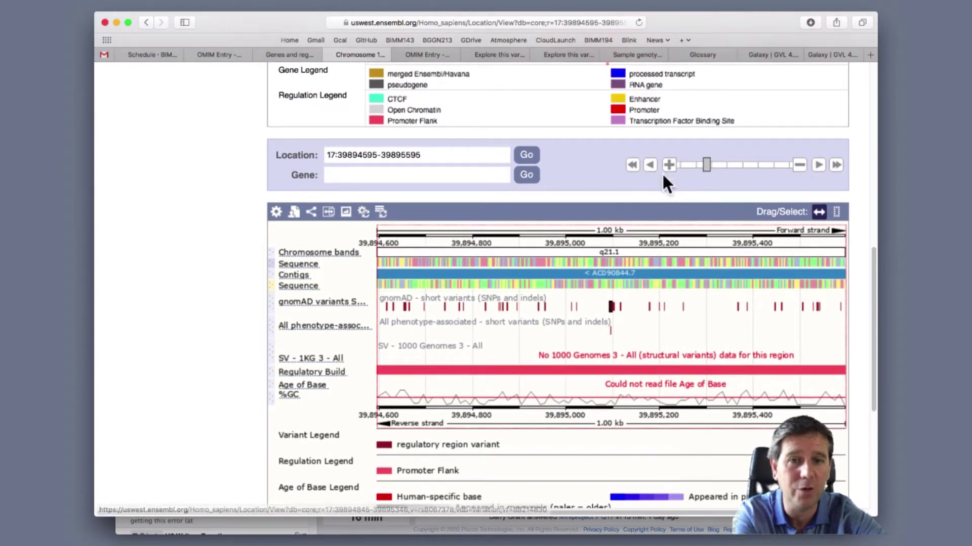
scroll(659, 204, down, 2)
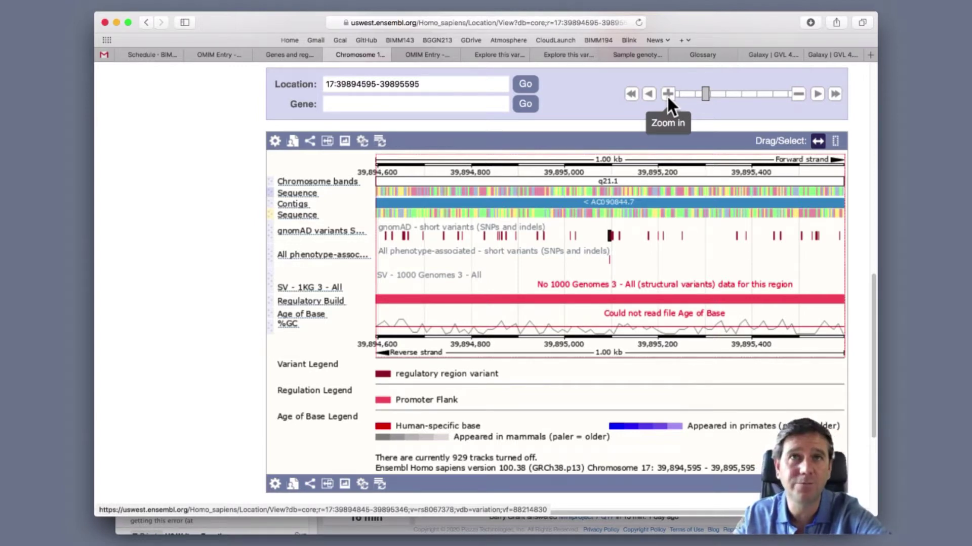
click(668, 96)
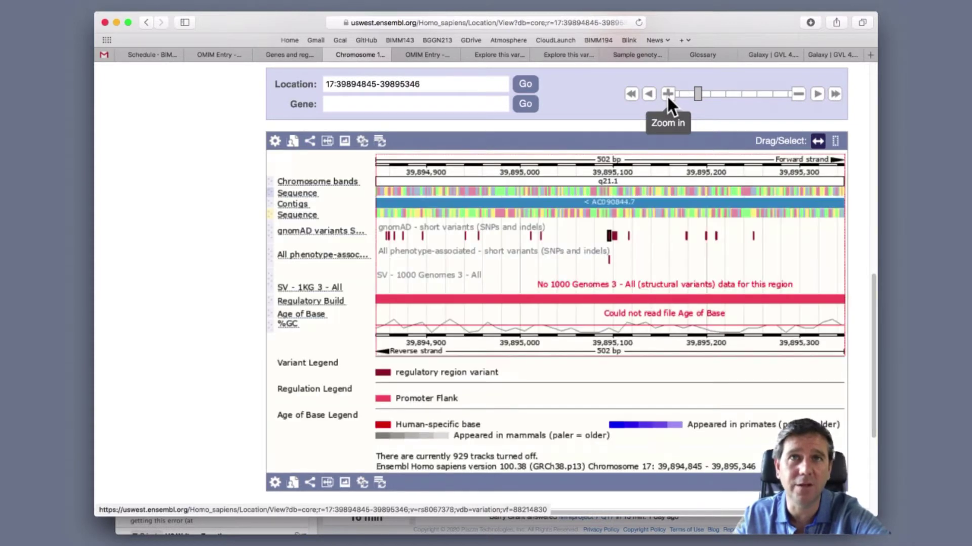
click(668, 95)
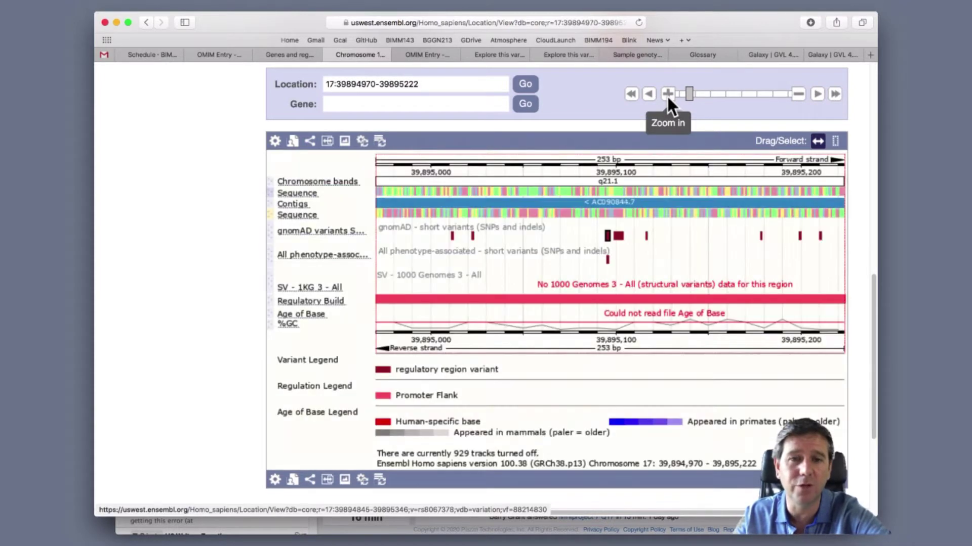
click(667, 95)
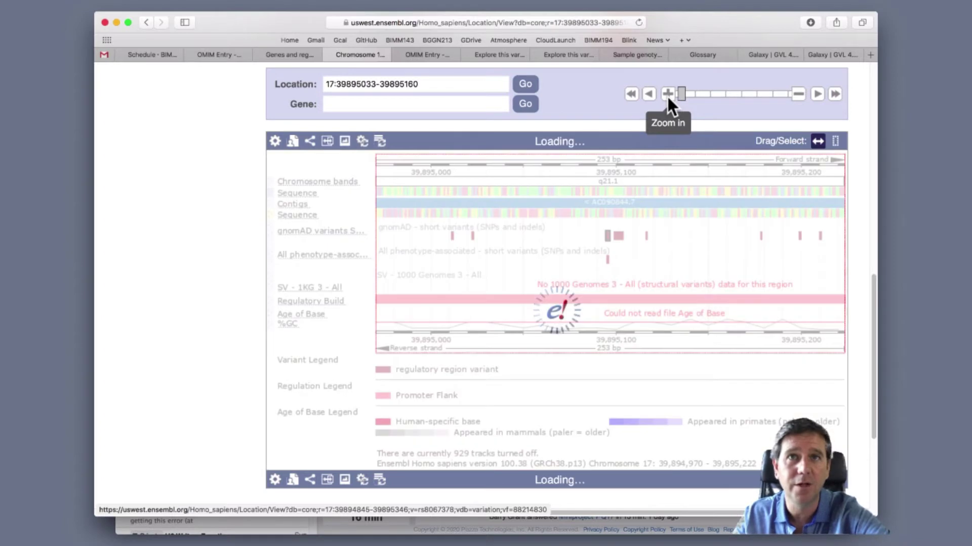
click(667, 96)
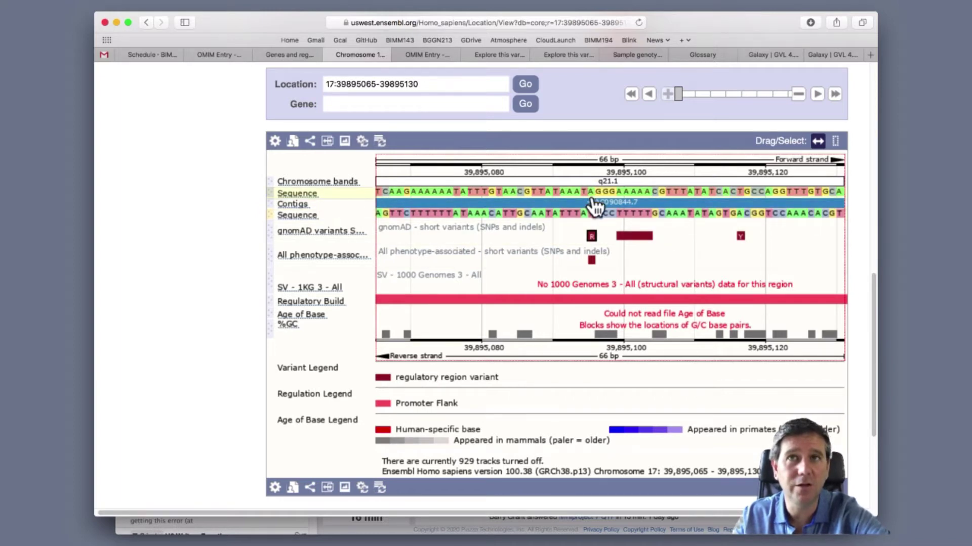
click(591, 261)
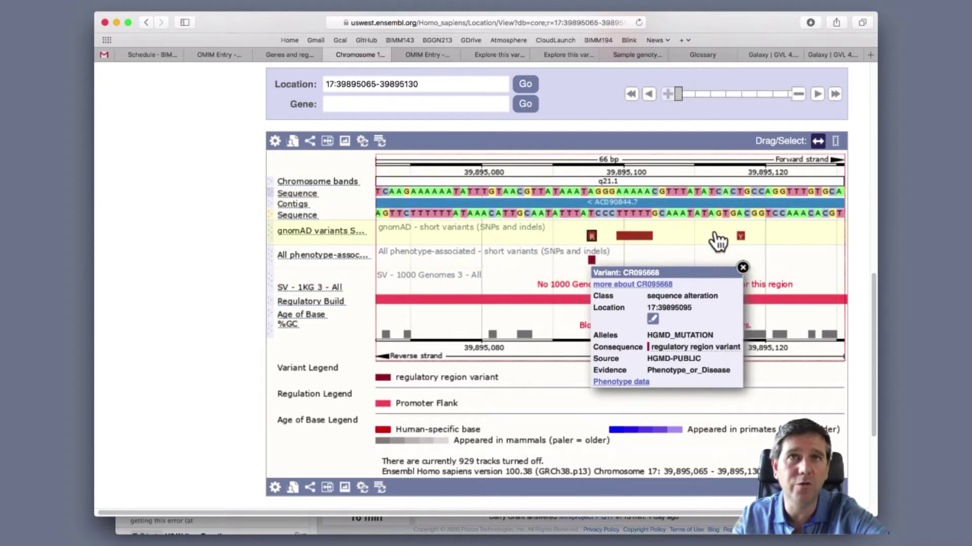
mouse_move(718, 240)
mouse_down()
mouse_move(663, 230)
mouse_move(590, 233)
mouse_move(820, 219)
mouse_move(631, 226)
mouse_move(729, 233)
mouse_up()
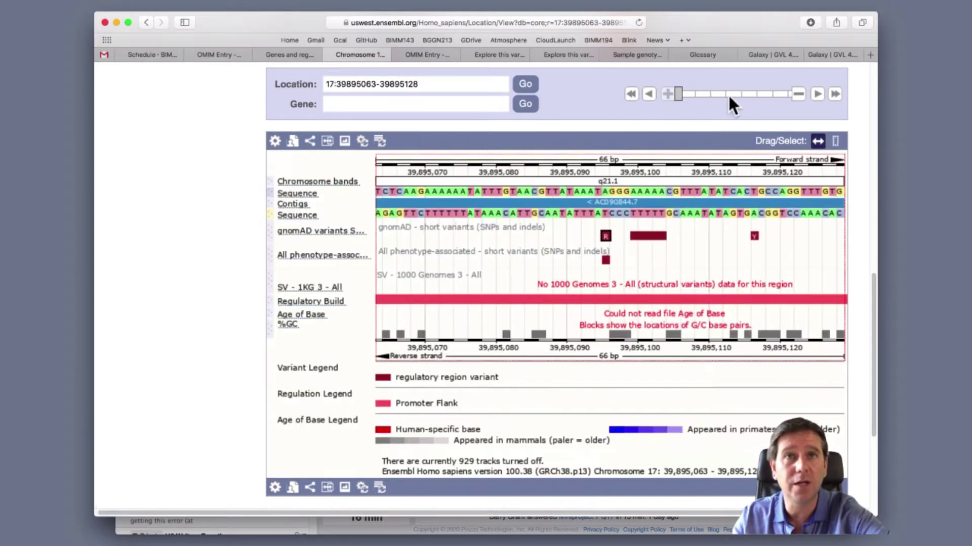
Zoom out to 6.90 kb then 120 kb to see the ZPBP2 transcripts, and show all tabs
click(729, 94)
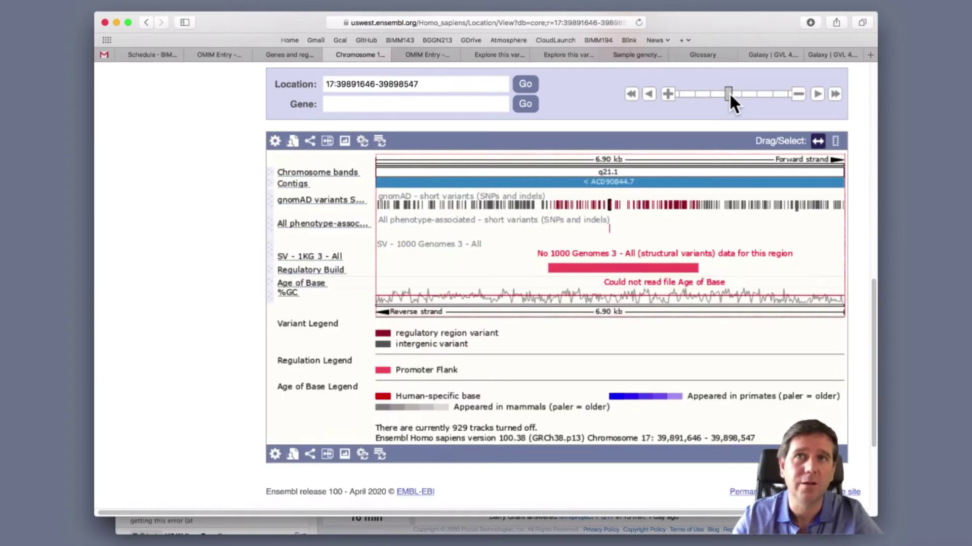
click(762, 94)
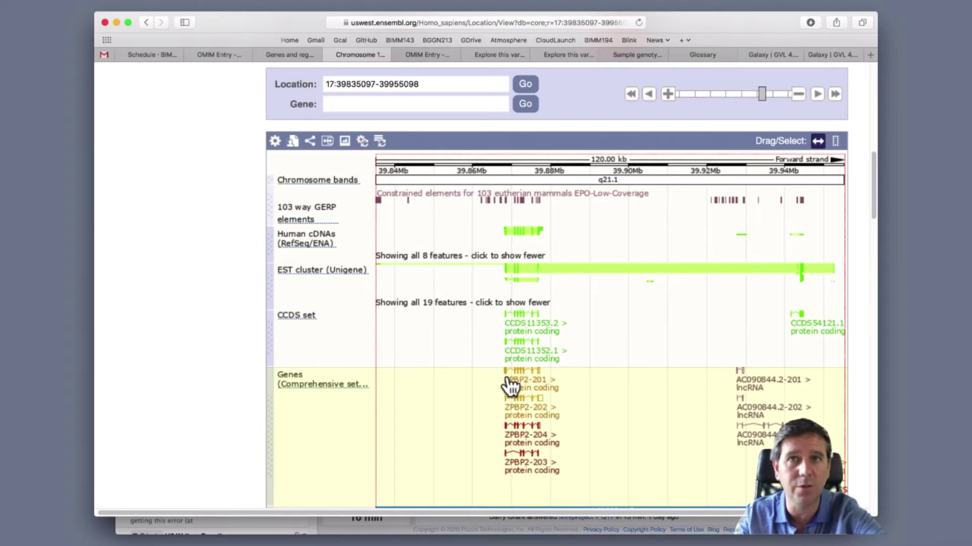
scroll(526, 392, up, 5)
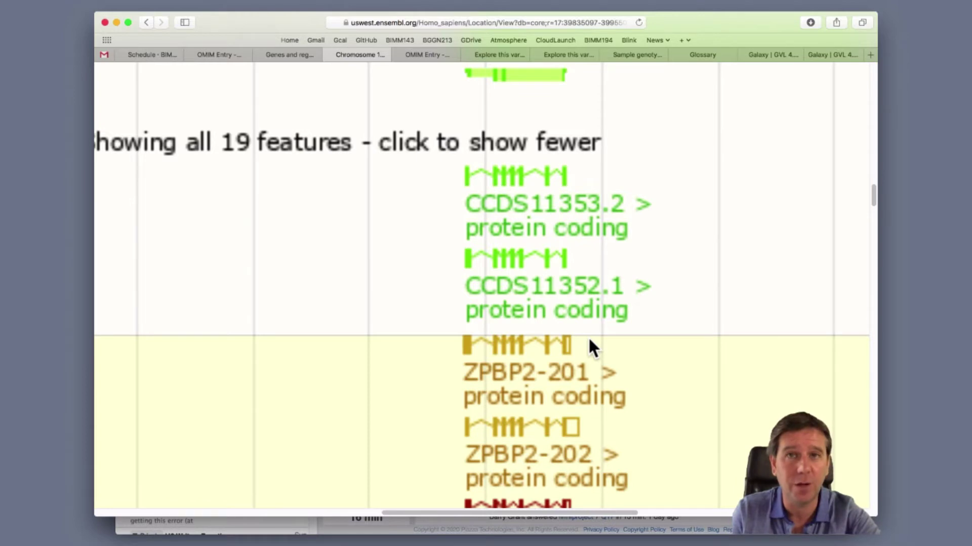
scroll(590, 341, down, 5)
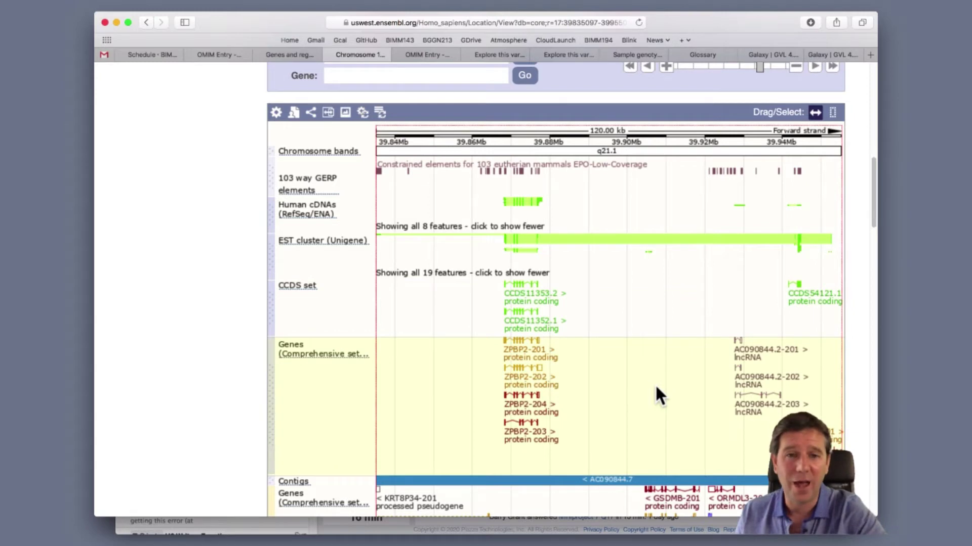
key(super+shift+backslash)
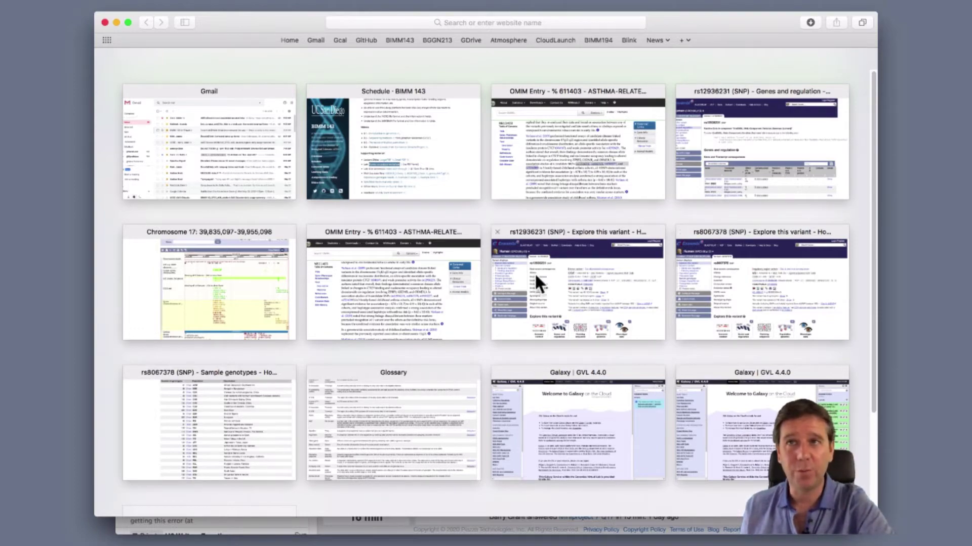
Return to the Chromosome 17: 39,835,097-39,955,098 tab and scroll to the page top
click(244, 294)
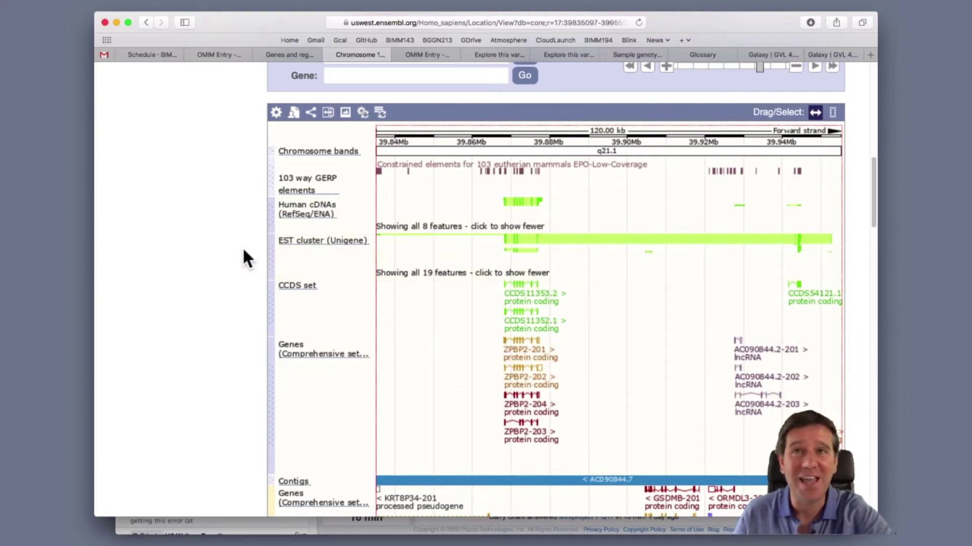
scroll(245, 258, up, 15)
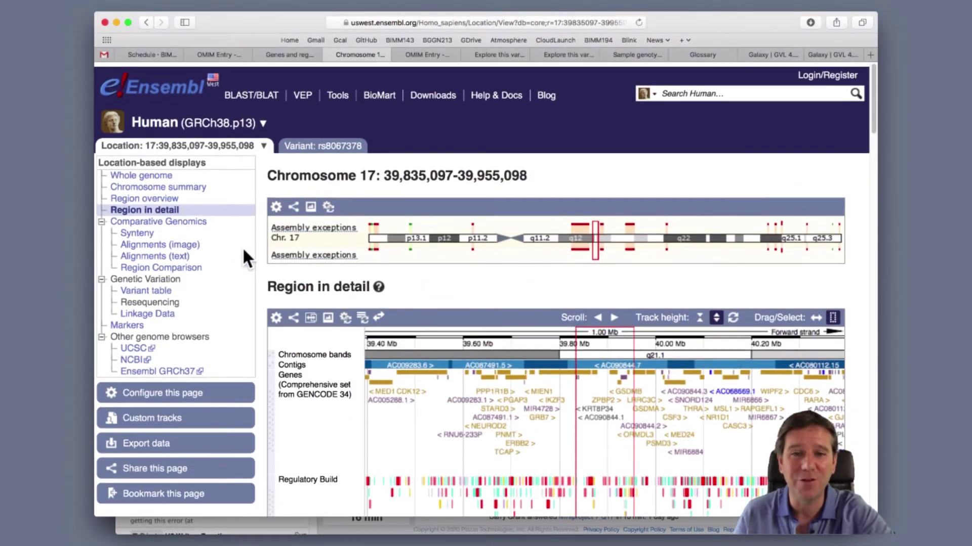
Open the rs8067378 variant page to read its alleles A/G and location 17:39895095
click(332, 143)
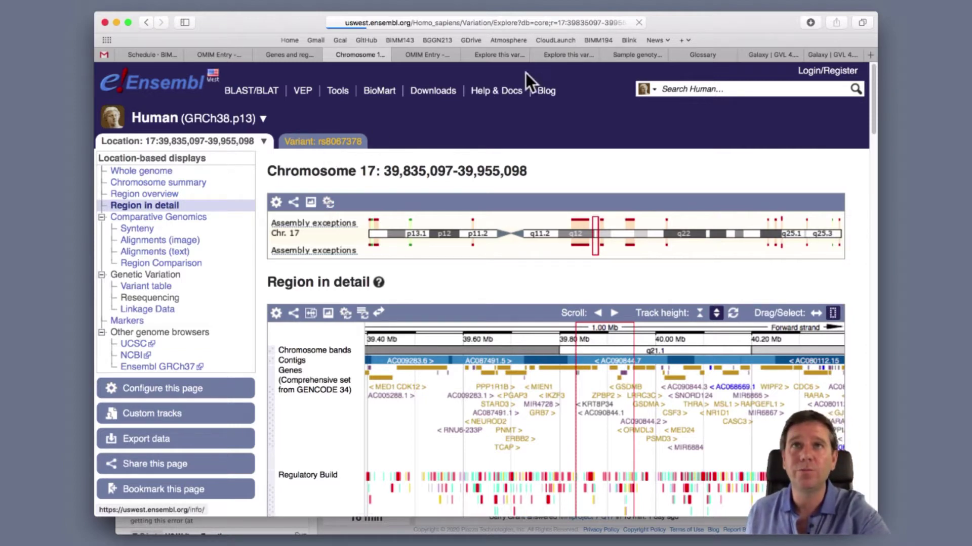
click(564, 56)
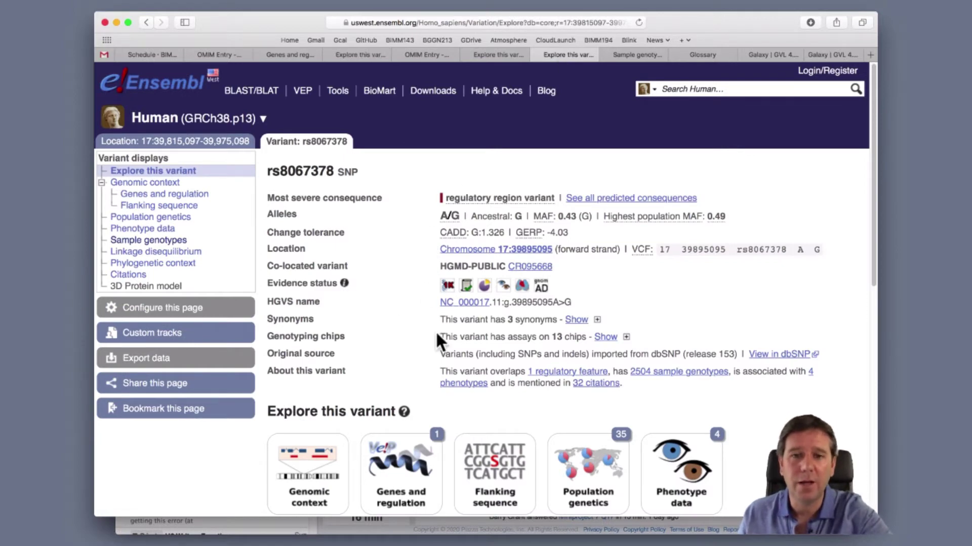
scroll(436, 337, down, 5)
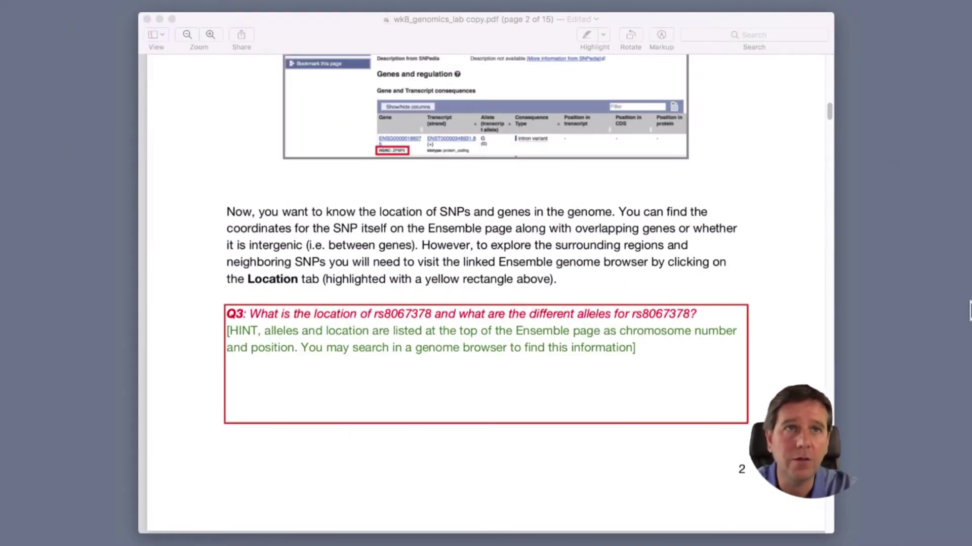
Scroll the handout down from Q3 to the Q4 box on page 3 asking for three downstream genes
scroll(590, 423, down, 5)
scroll(587, 415, down, 4)
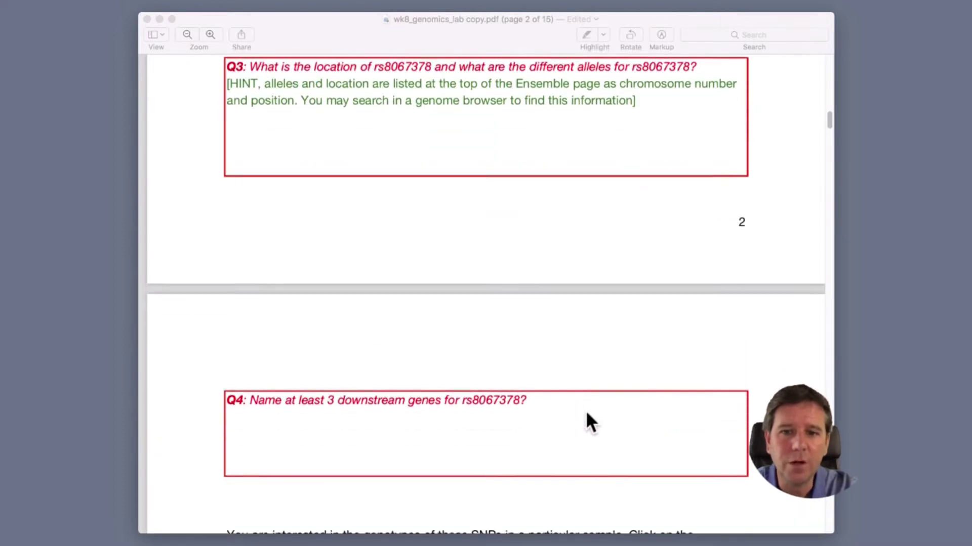
scroll(587, 415, down, 2)
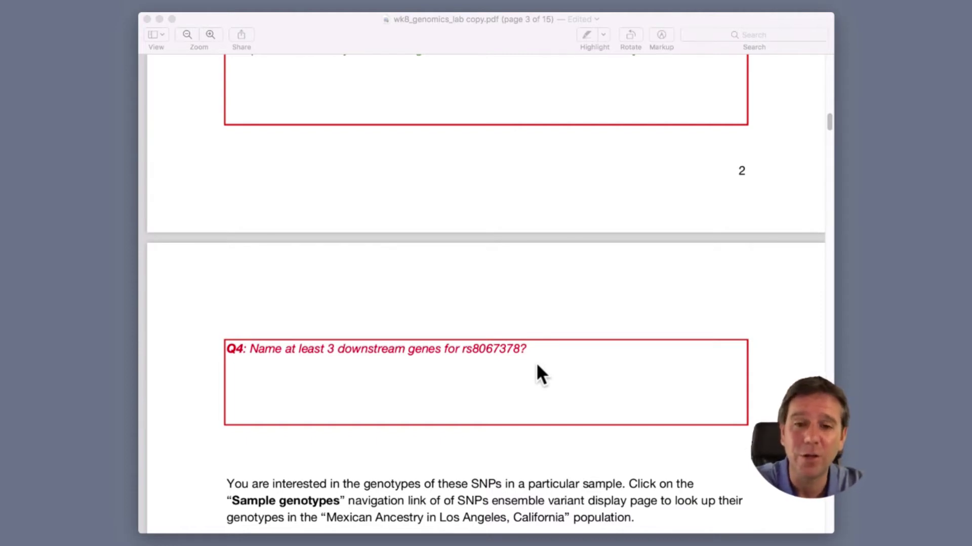
scroll(534, 370, down, 3)
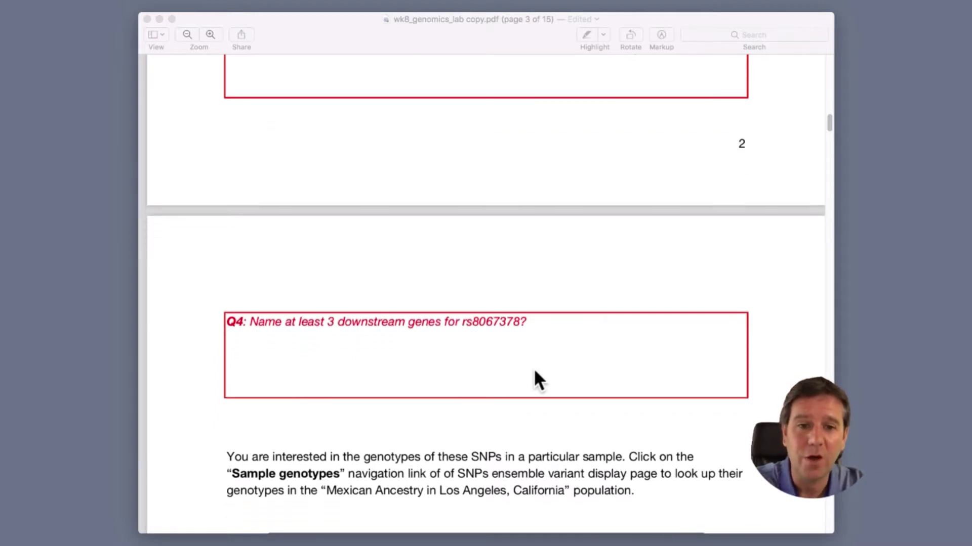
scroll(535, 372, down, 1)
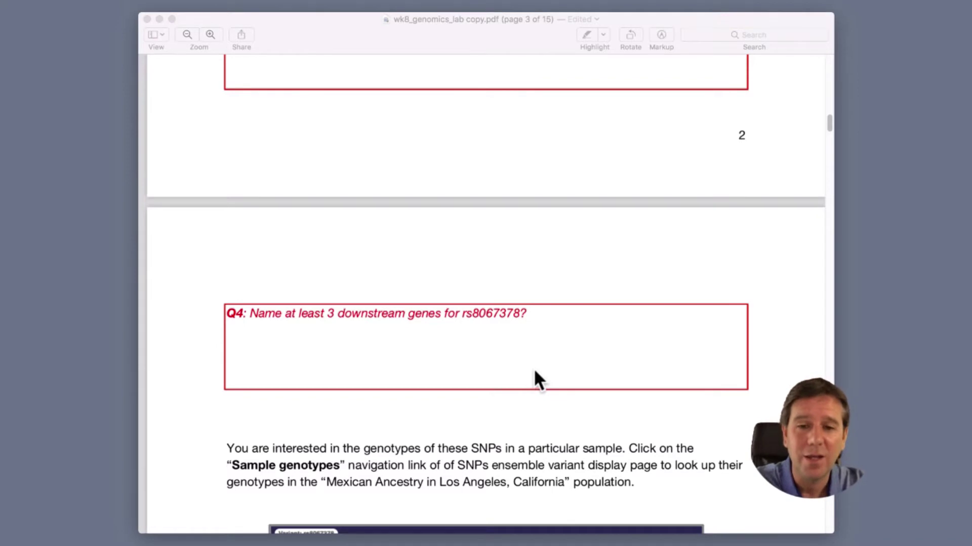
scroll(535, 372, down, 3)
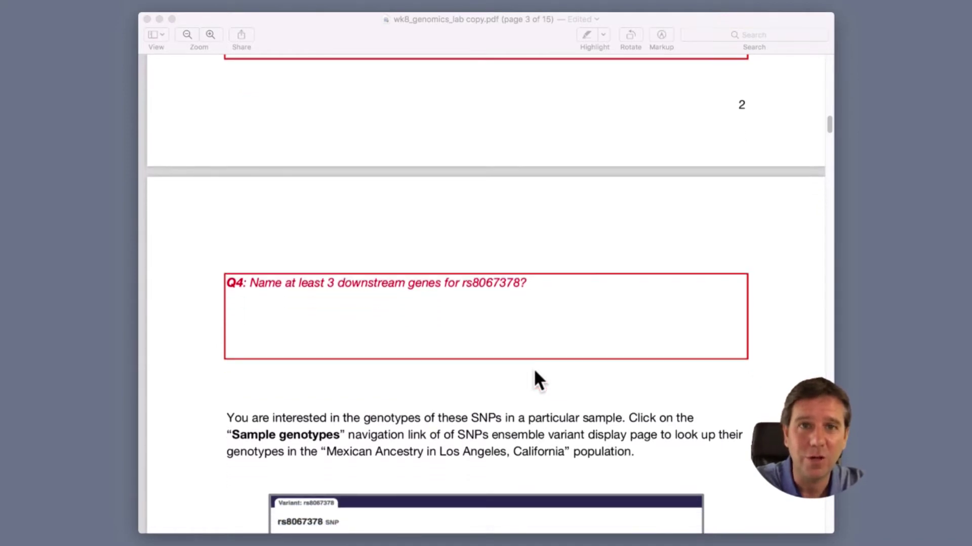
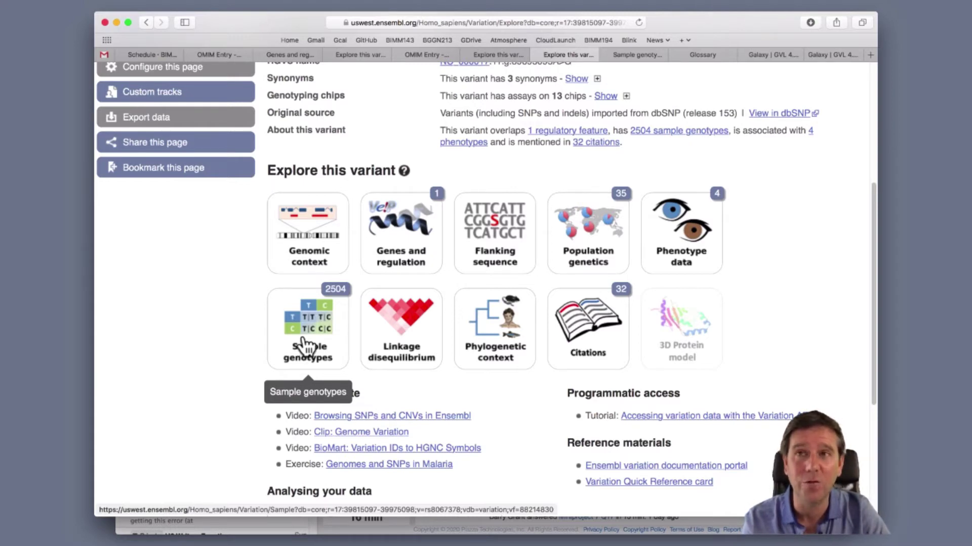
Open the Sample genotypes page for rs8067378 and find the 1000 Genomes Project Phase 3 heading
click(306, 347)
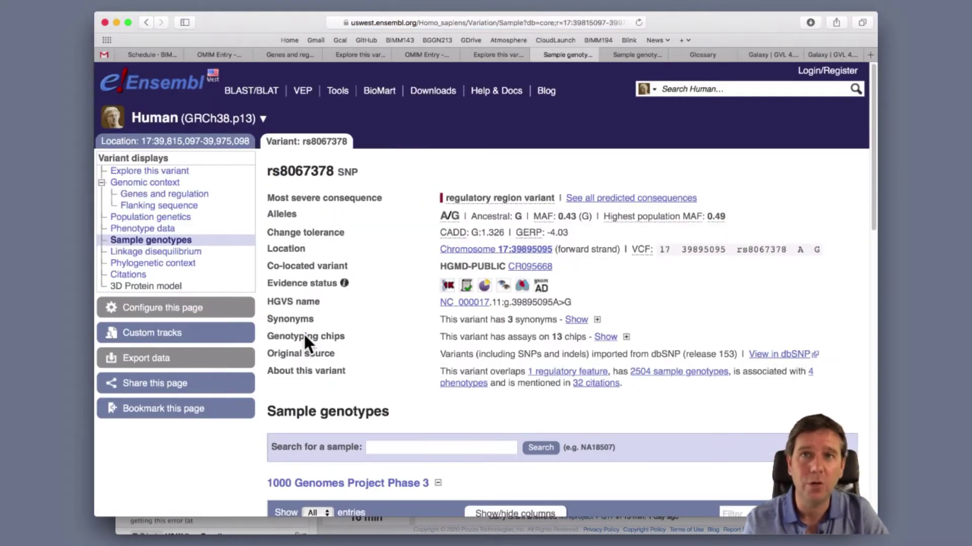
scroll(513, 398, down, 5)
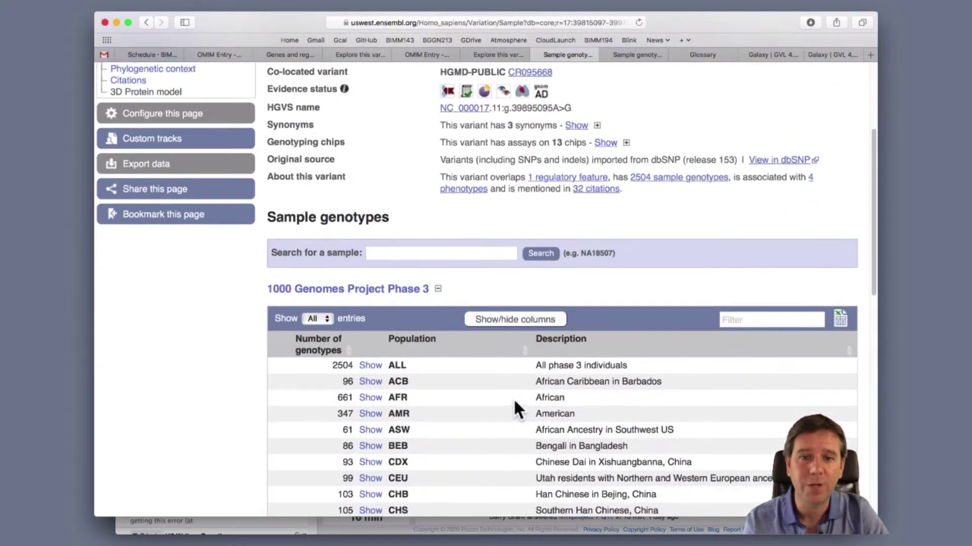
scroll(513, 398, down, 2)
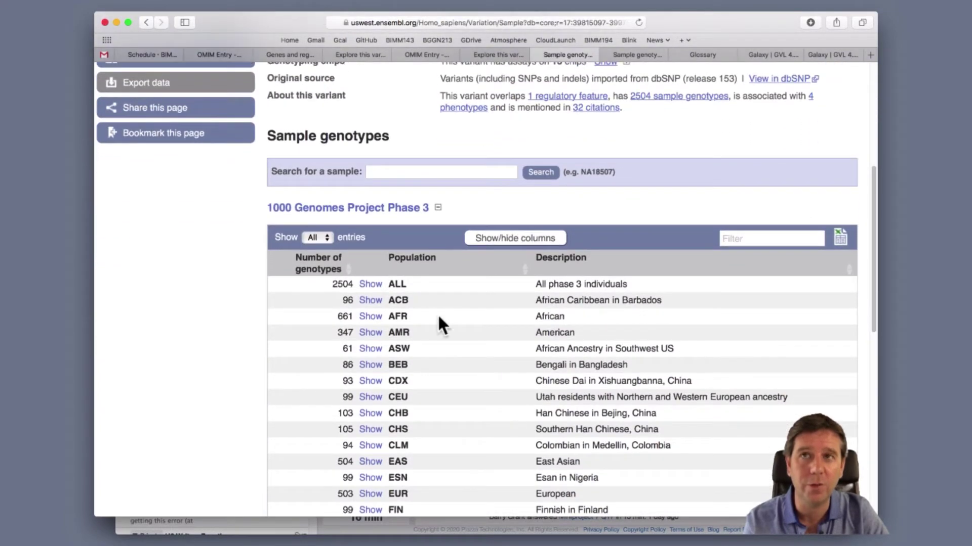
drag(260, 209, 431, 208)
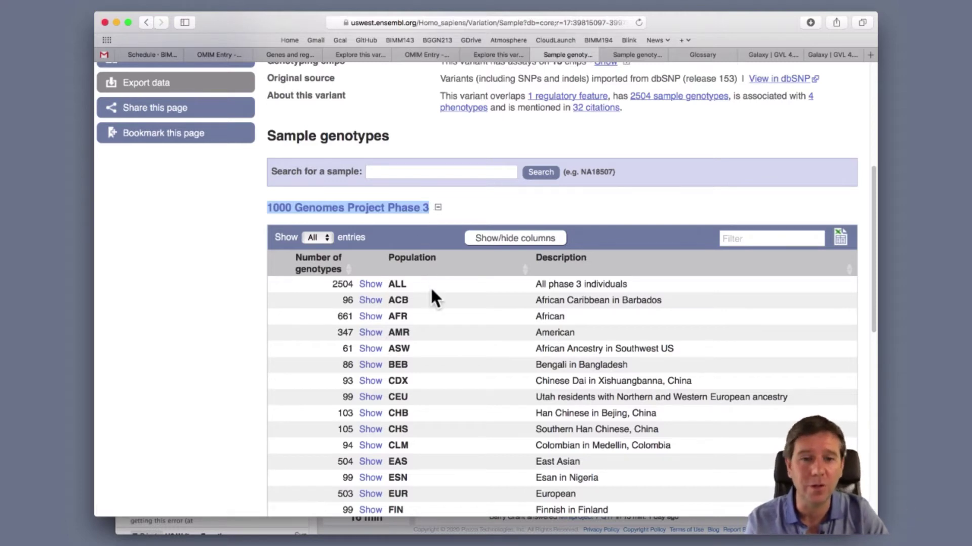
Review the Phase 3 population rows, noting CEU (99) and Mexican Ancestry in Los Angeles
scroll(455, 347, down, 3)
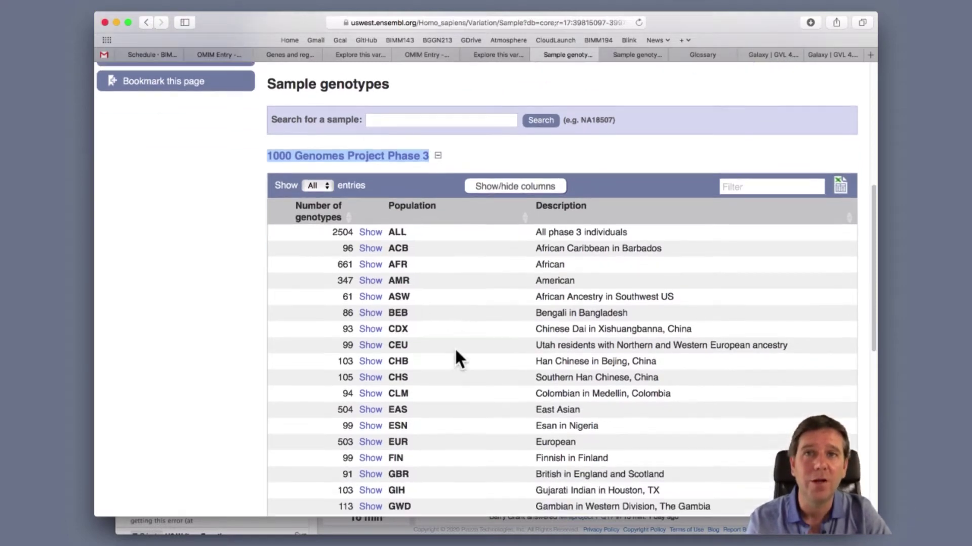
scroll(455, 350, down, 5)
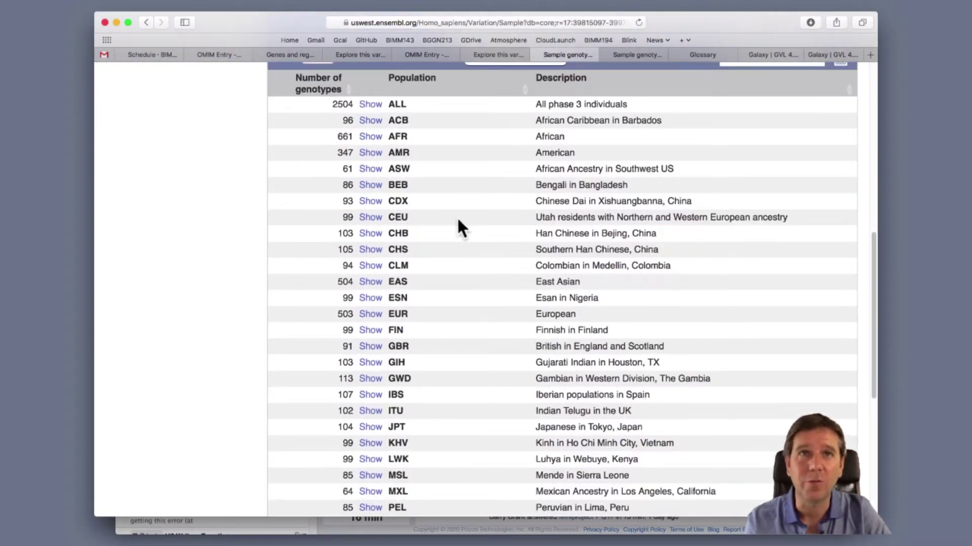
drag(457, 221, 344, 217)
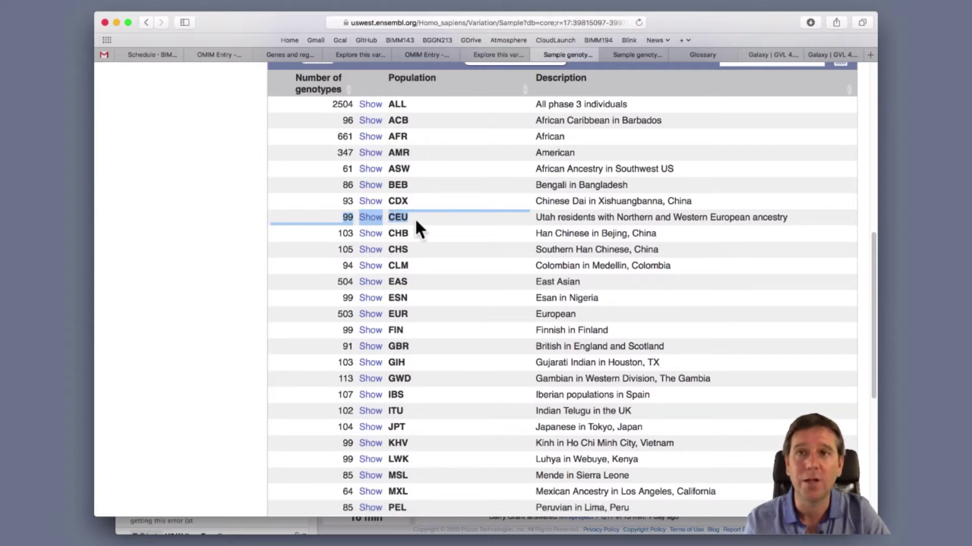
scroll(423, 274, down, 1)
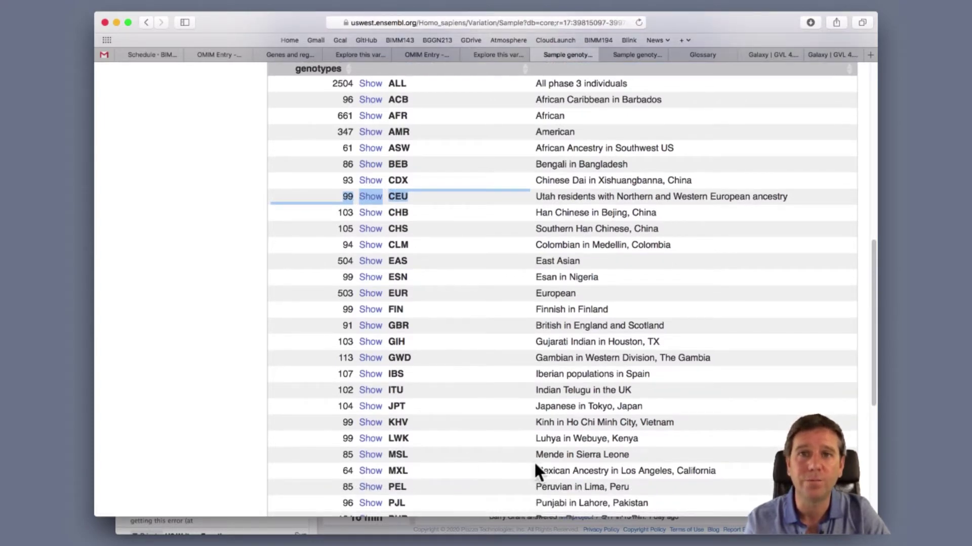
drag(535, 469, 762, 476)
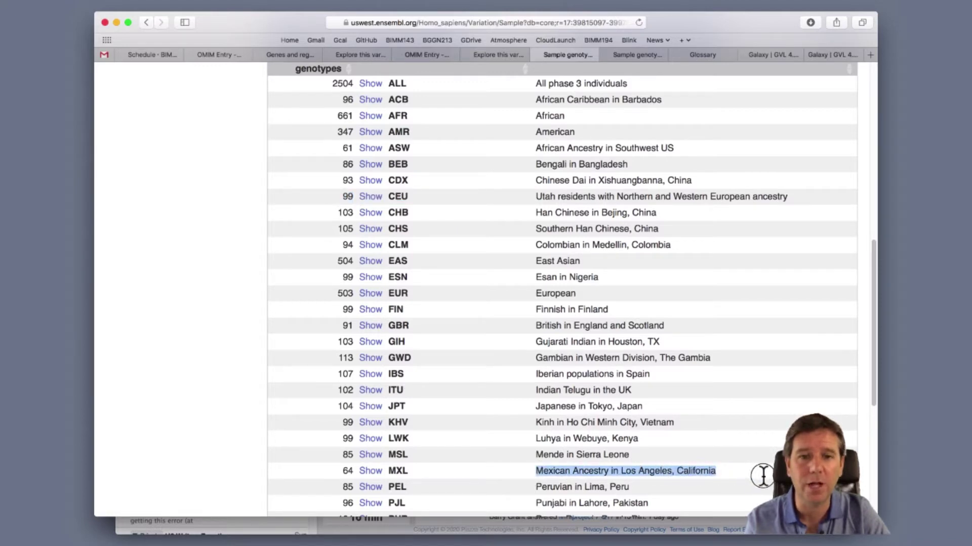
click(409, 467)
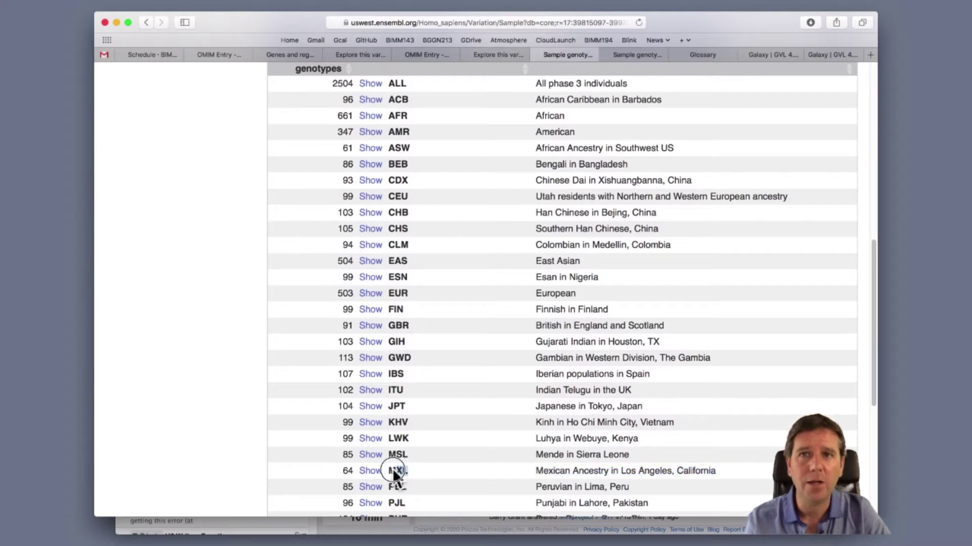
scroll(506, 417, up, 5)
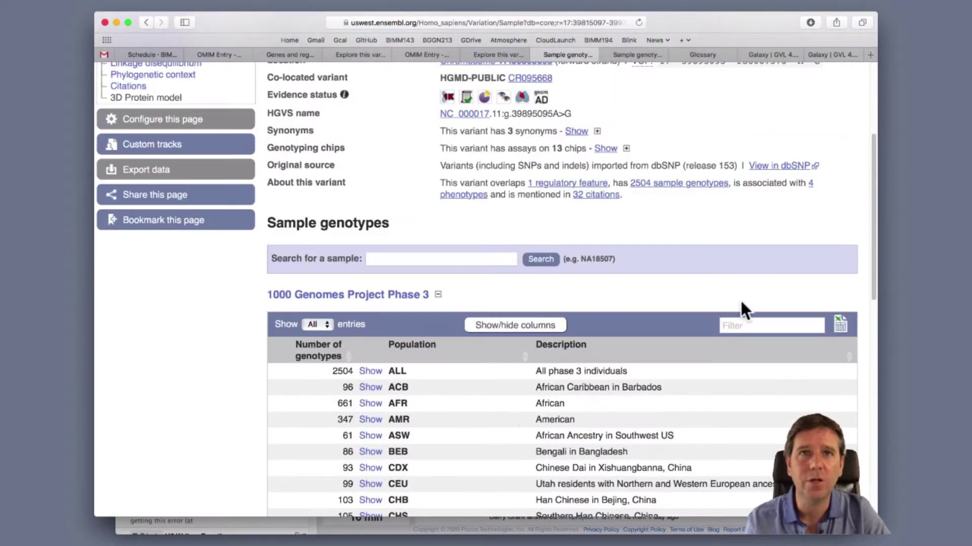
Filter the population table by 'MXL', leaving only the MXL row with 64 genotypes
click(753, 325)
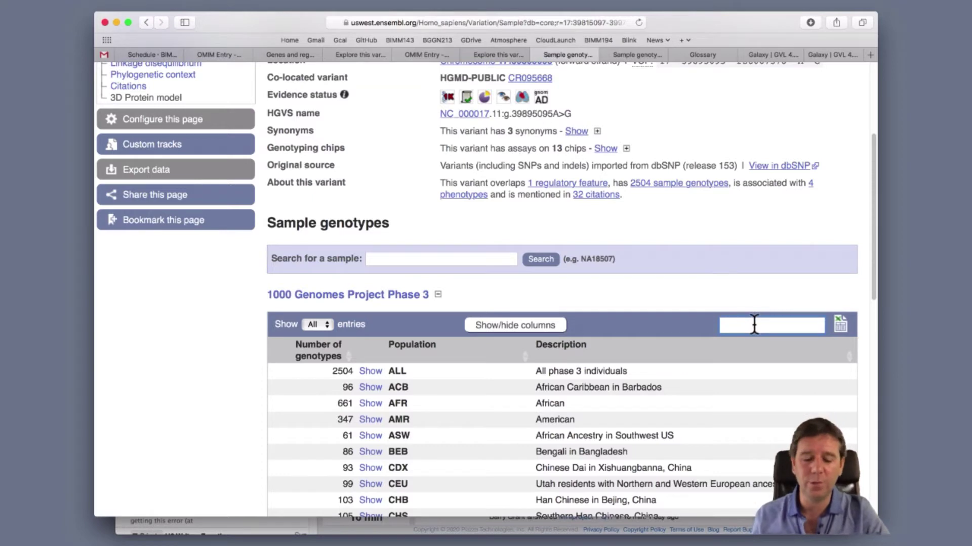
text(MXL)
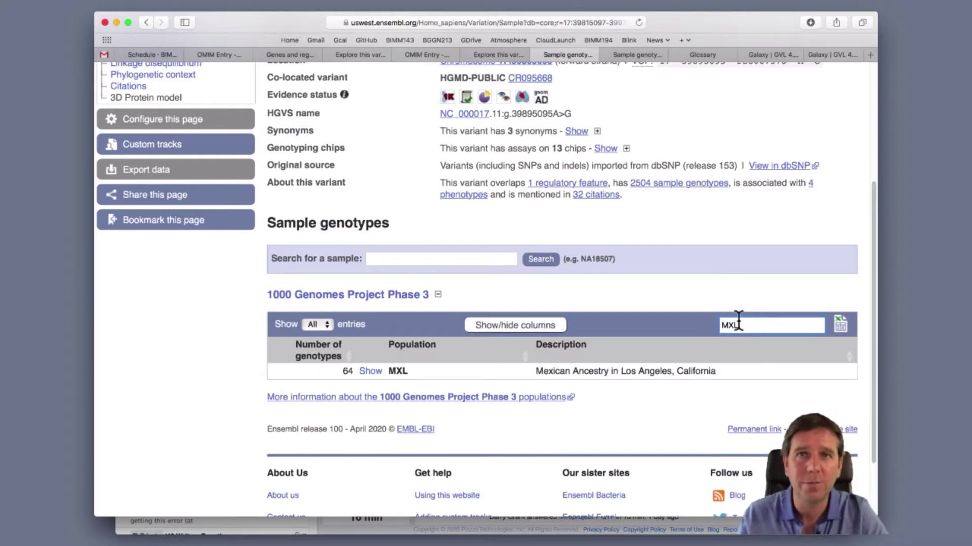
click(349, 373)
drag(350, 373, 371, 373)
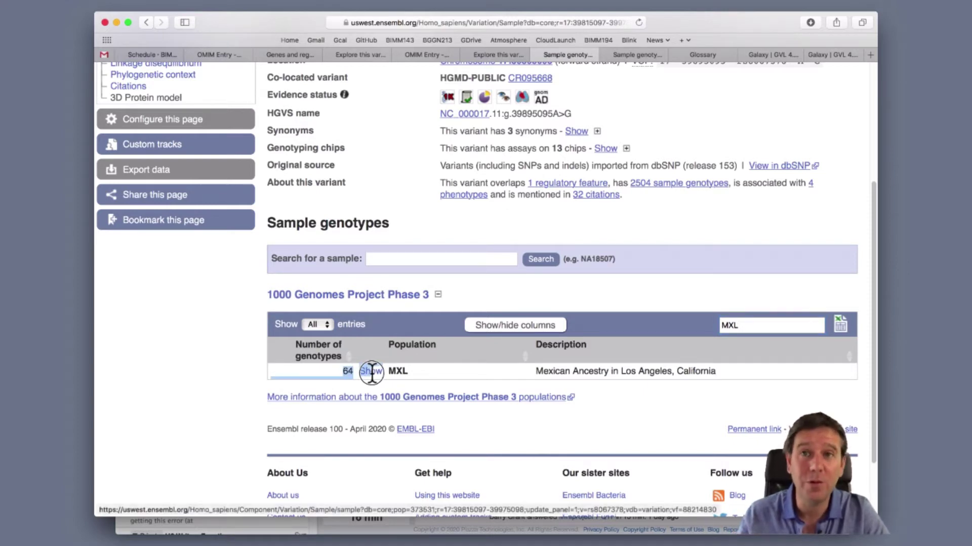
drag(372, 373, 409, 373)
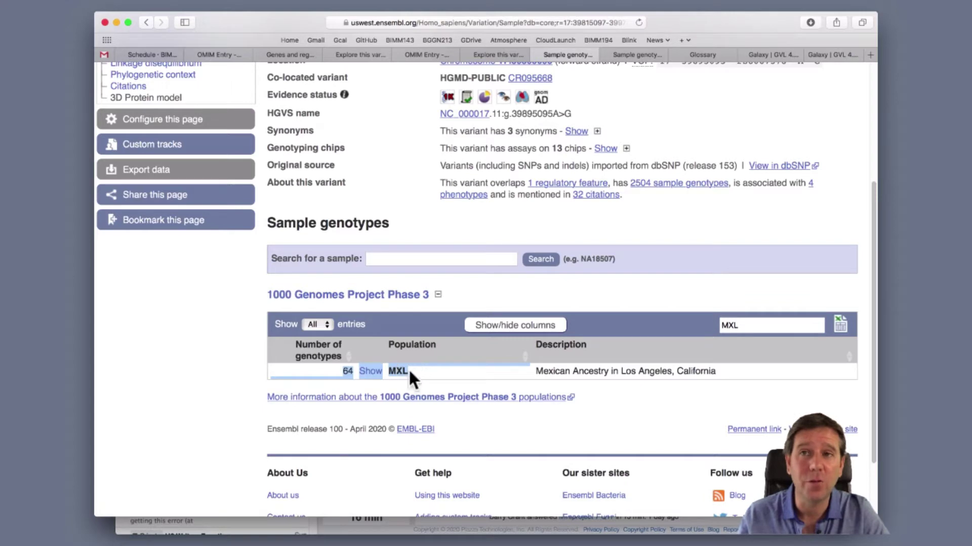
Show the MXL sample genotypes and check NA19648: female, genotype A|A
click(367, 374)
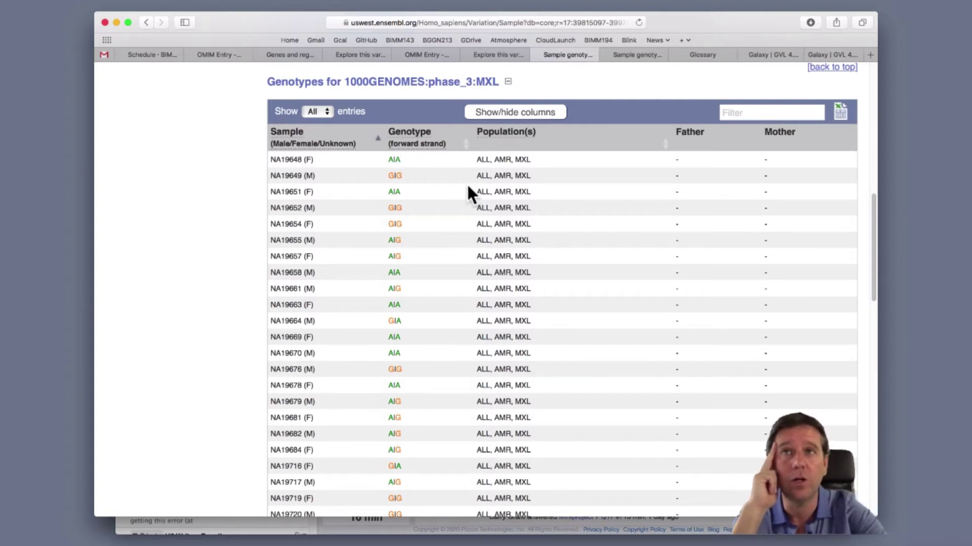
scroll(413, 217, up, 5)
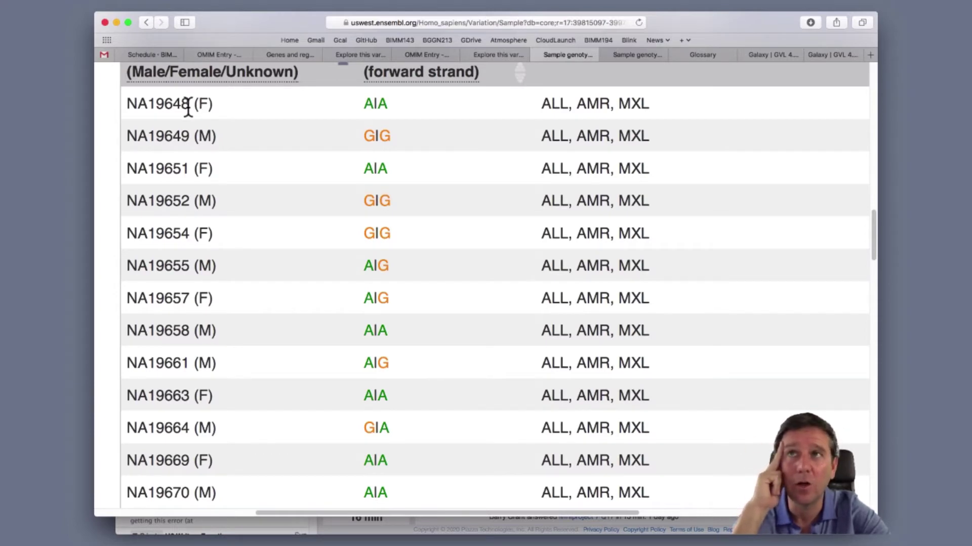
drag(189, 101, 129, 102)
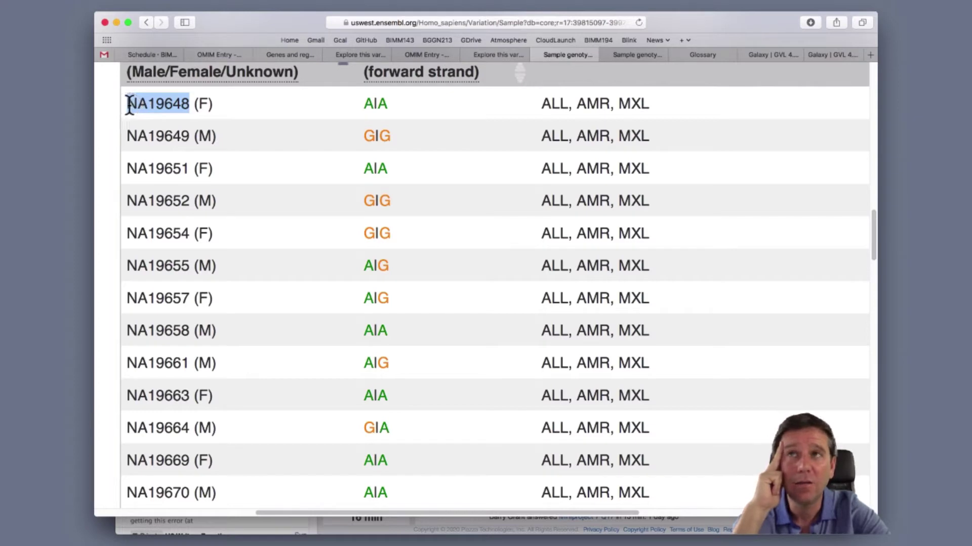
click(203, 103)
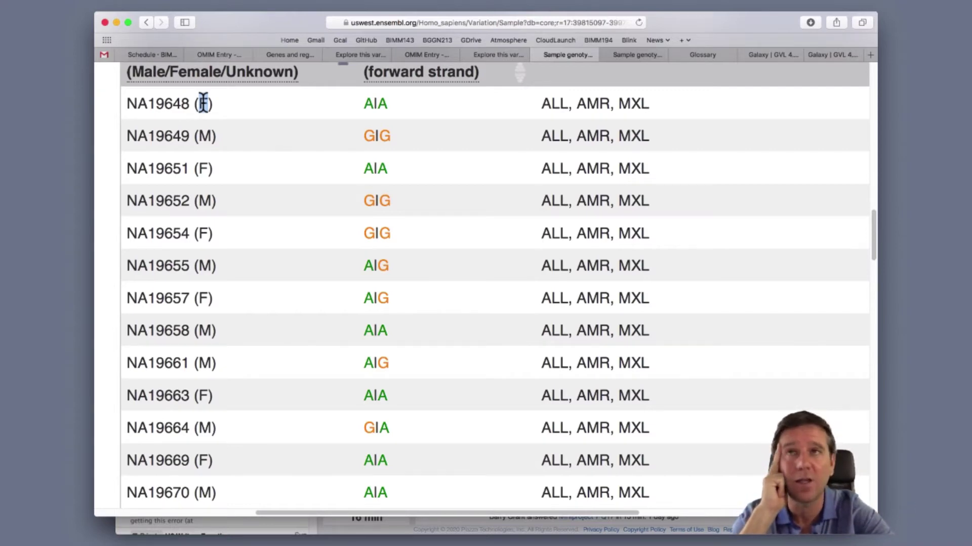
double_click(203, 103)
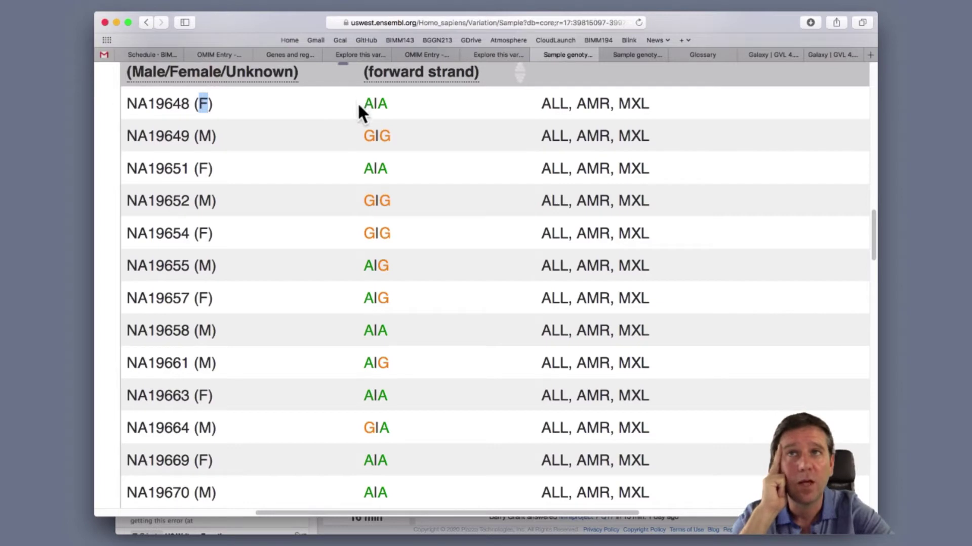
drag(358, 102, 390, 106)
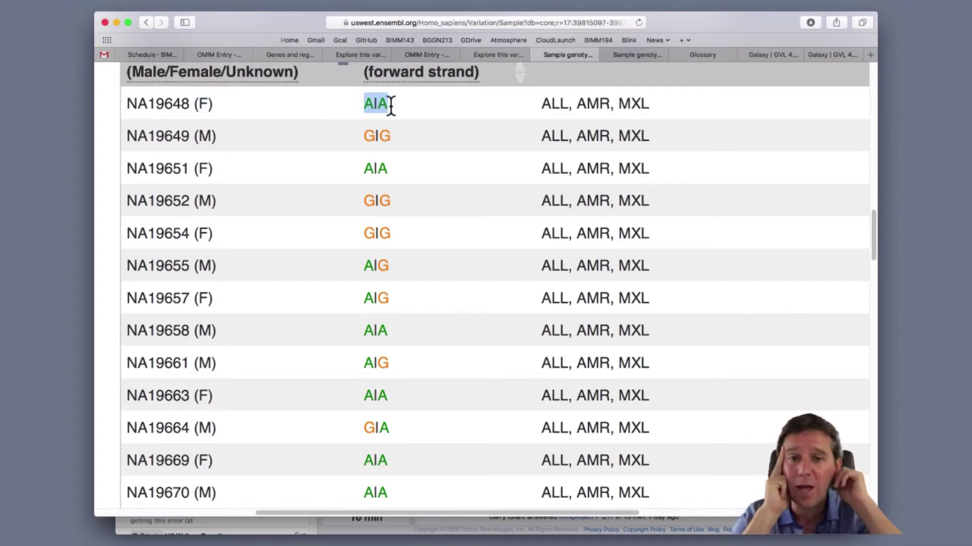
Check NA19649's row: genotype G|G, male, populations AMR and MXL
scroll(390, 106, up, 2)
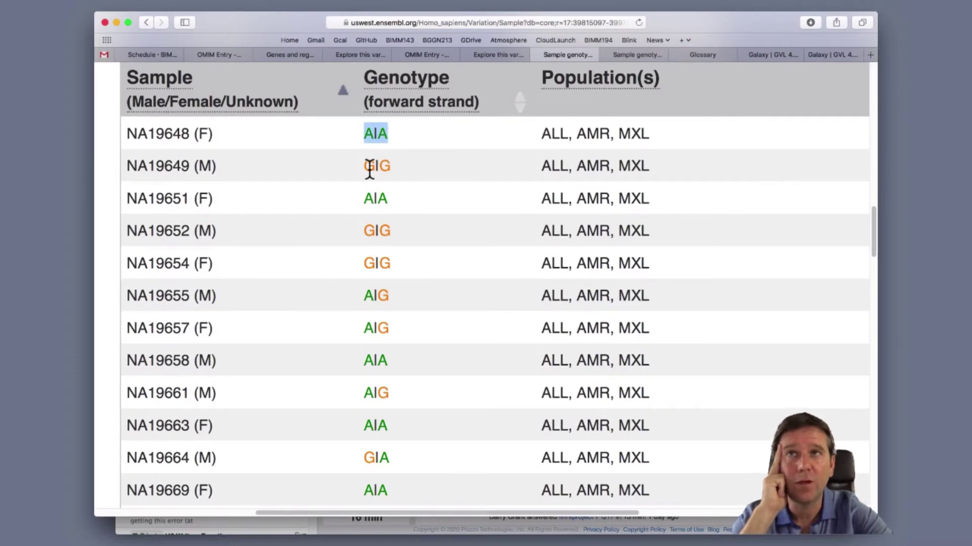
drag(363, 167, 401, 171)
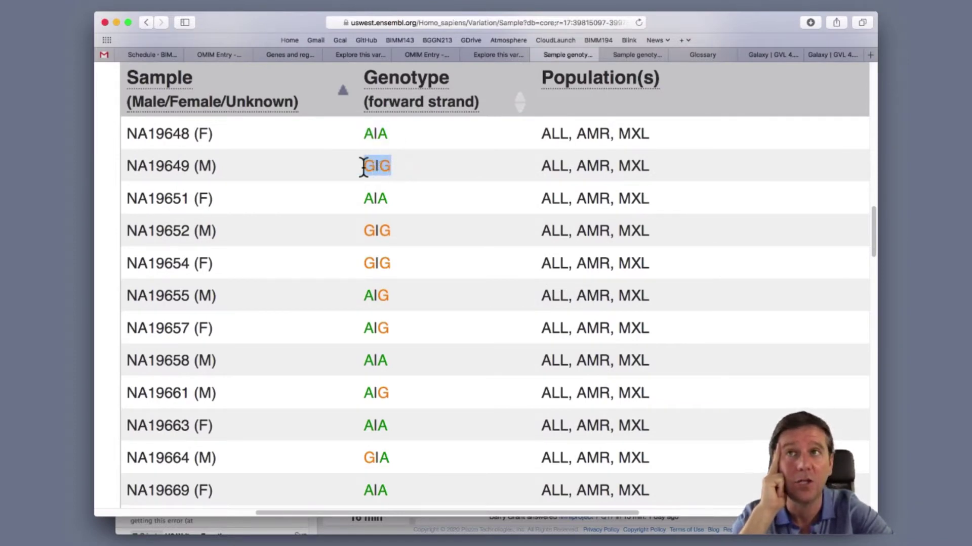
click(208, 166)
drag(208, 166, 216, 166)
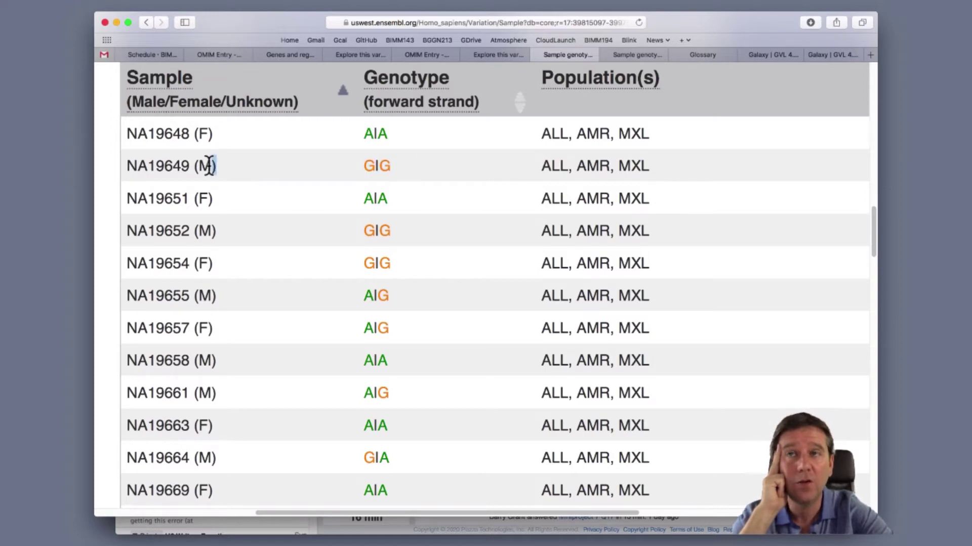
double_click(557, 172)
double_click(597, 173)
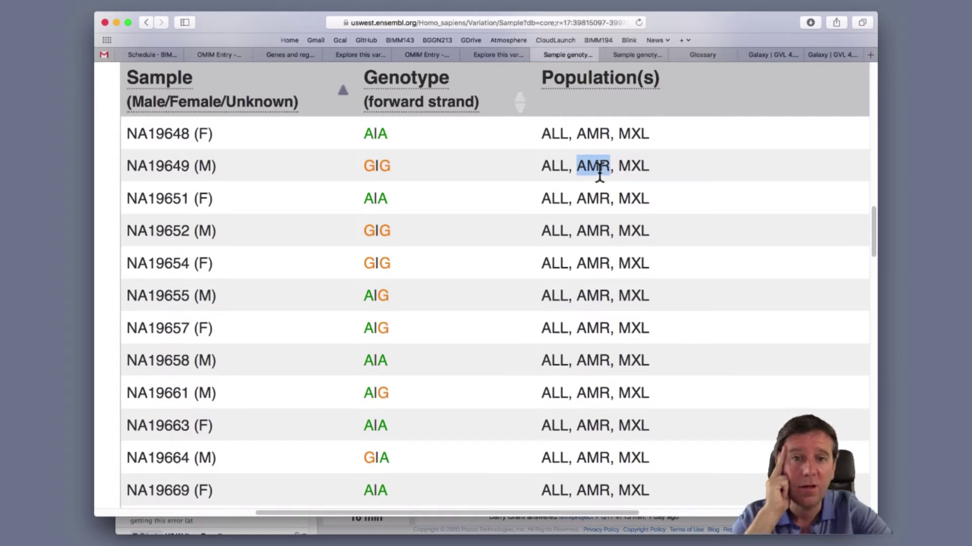
click(650, 168)
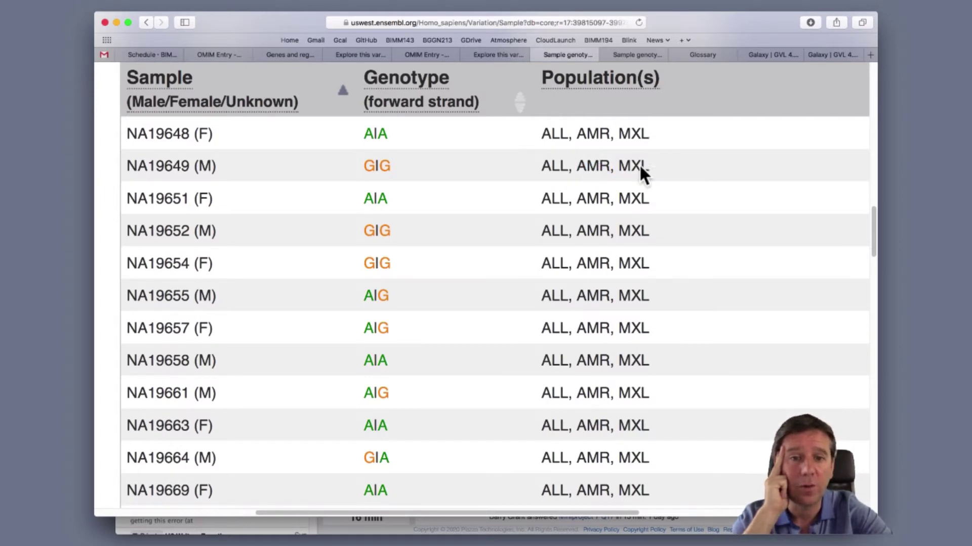
double_click(640, 165)
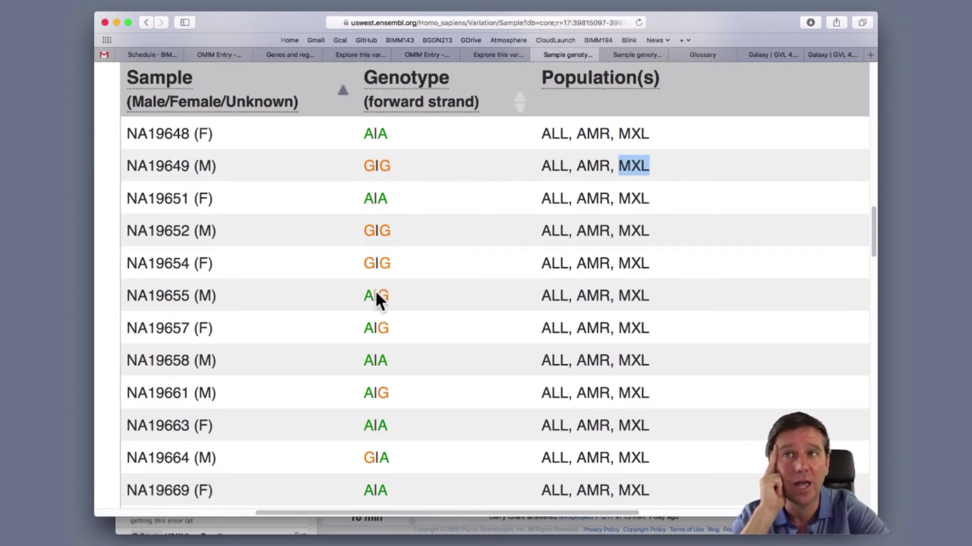
Check NA19655's row, genotype A|G and male, then return to the table's top
drag(358, 300, 401, 303)
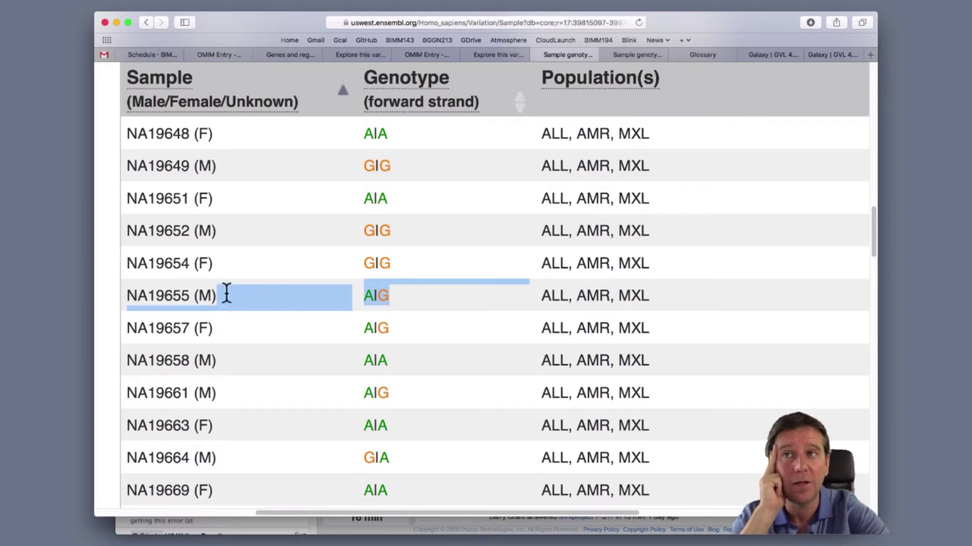
double_click(200, 295)
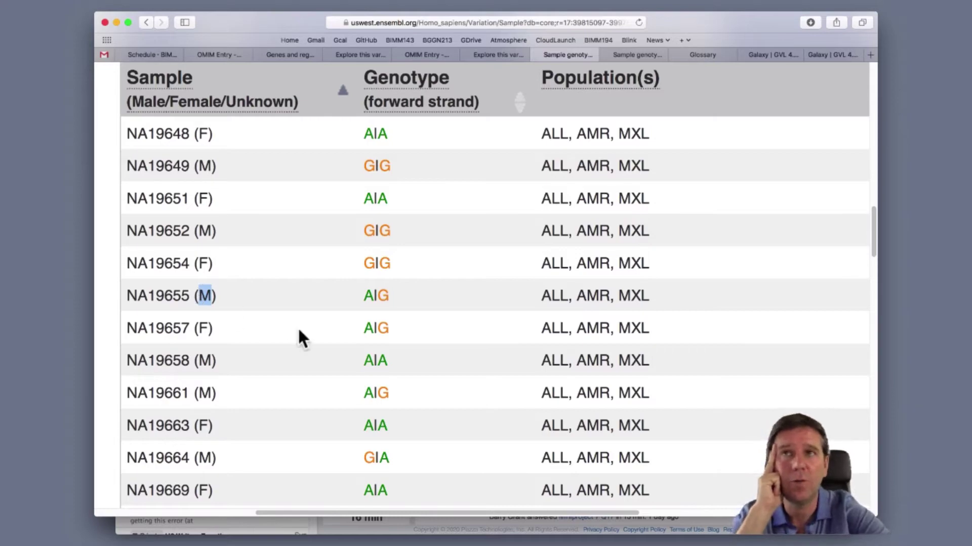
scroll(323, 317, up, 1)
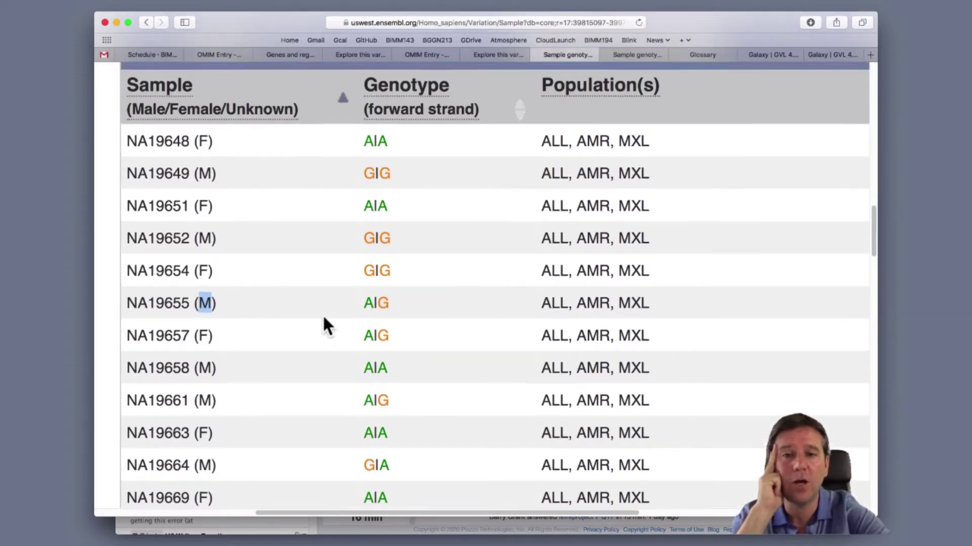
scroll(324, 319, up, 15)
scroll(326, 315, up, 6)
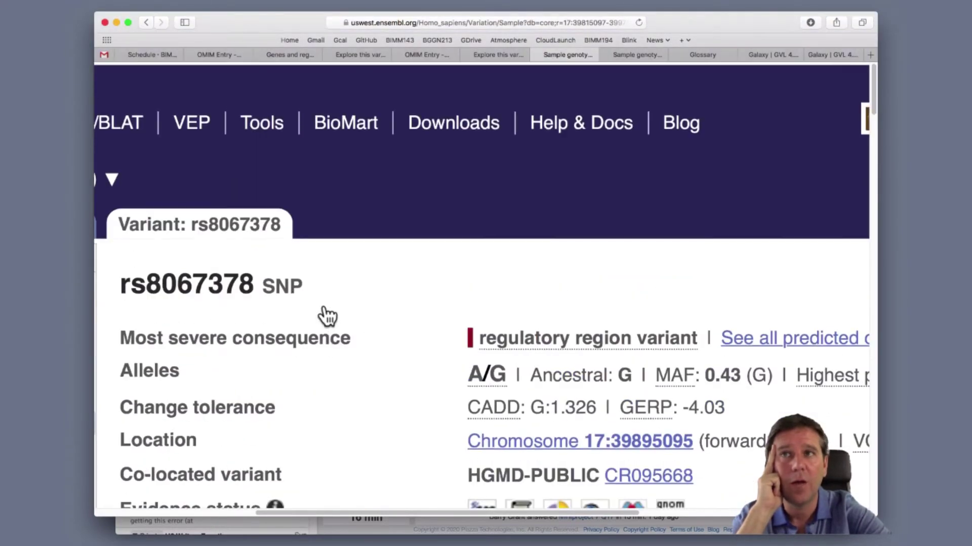
scroll(325, 314, left, 5)
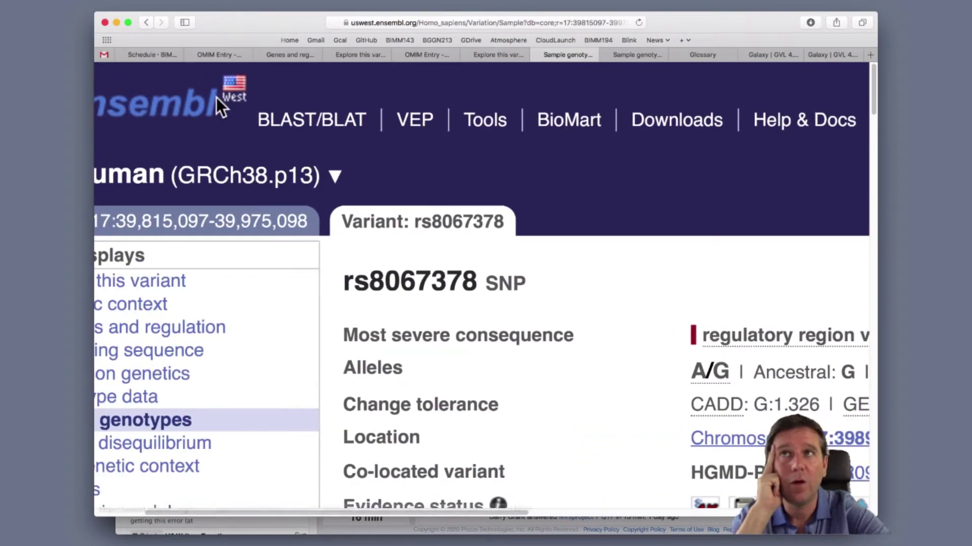
In OMIM, mark Verlaan 2009's genes ZPBP2, GSDMB and ORMDL3, then return to rs12936231
click(216, 54)
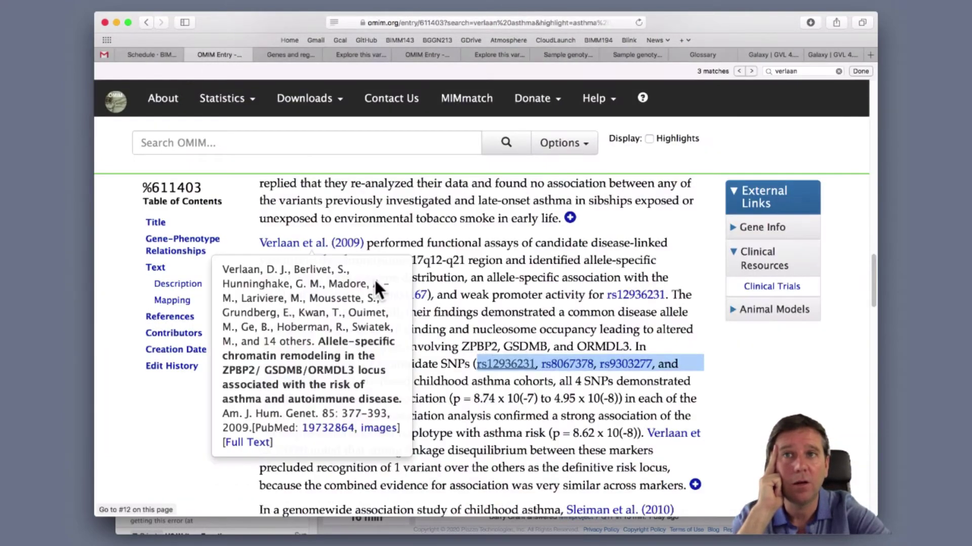
click(458, 355)
scroll(458, 349, up, 1)
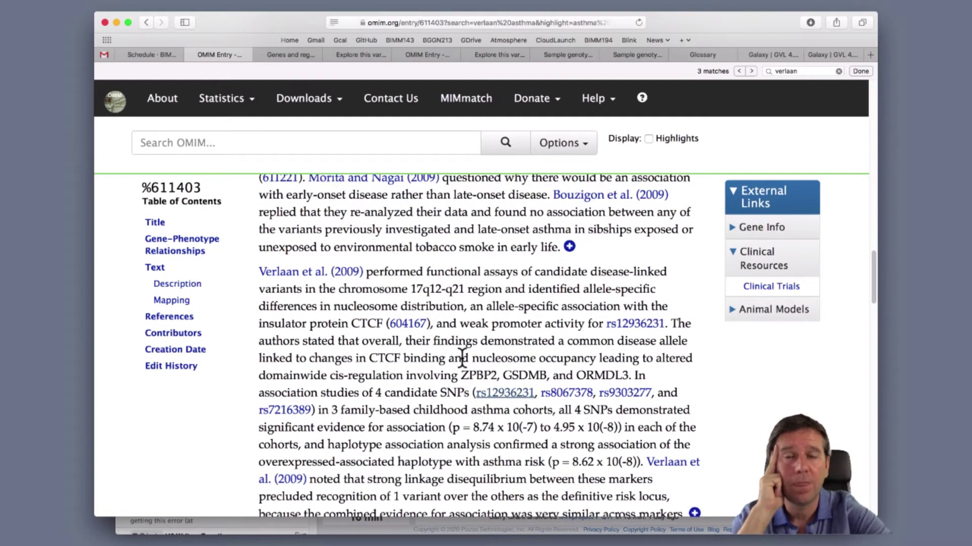
mouse_move(328, 286)
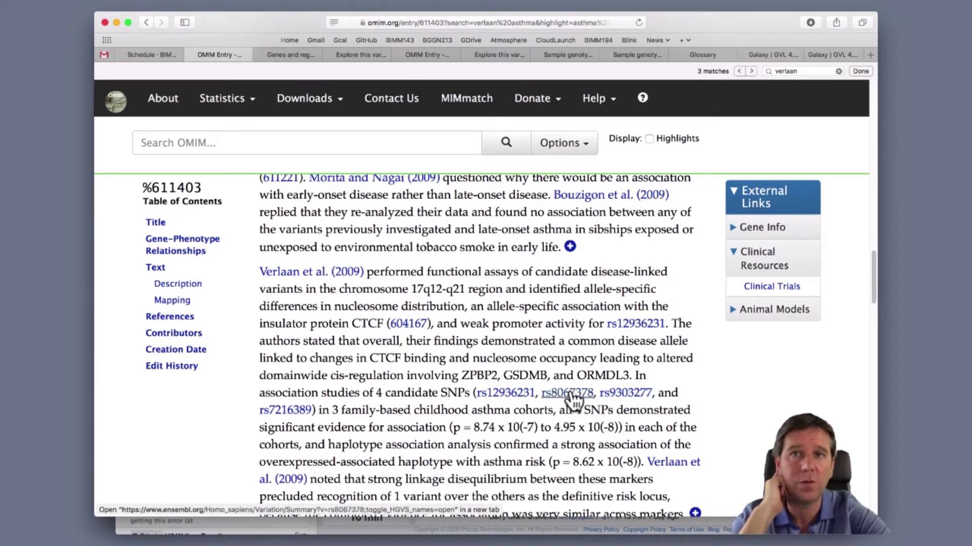
drag(461, 376, 628, 377)
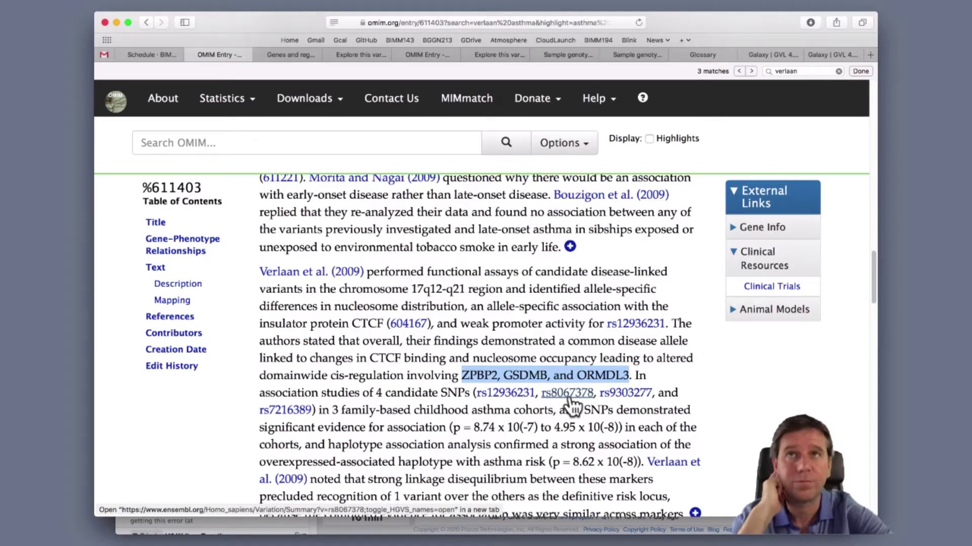
click(500, 56)
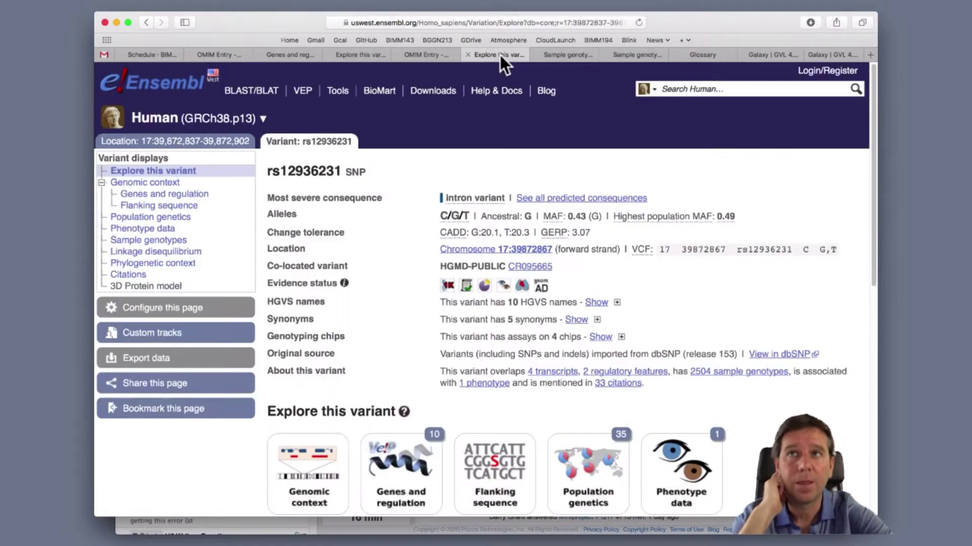
Close the rs12936231 page, reset the zoom, and bring back the rs8067378 overview
click(467, 55)
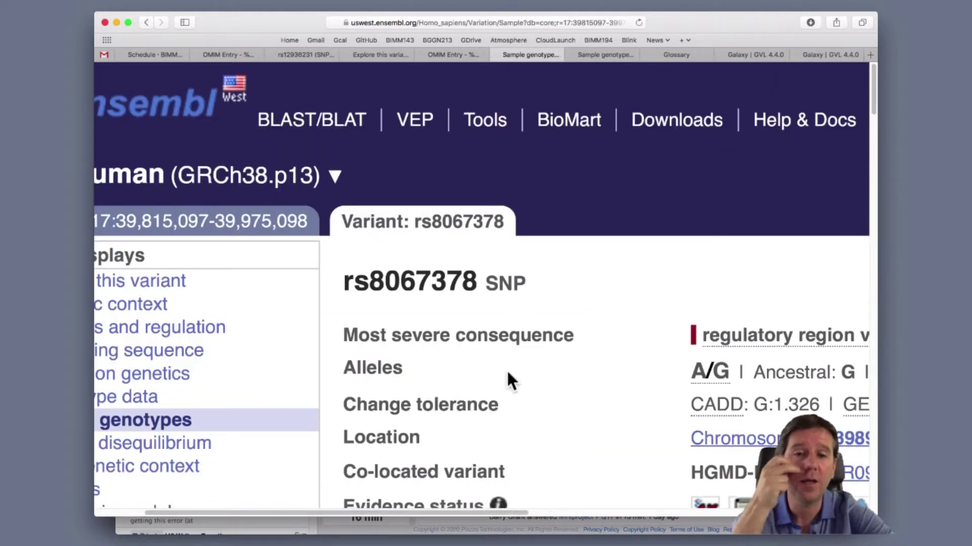
key(super+minus)
key(super+minus)
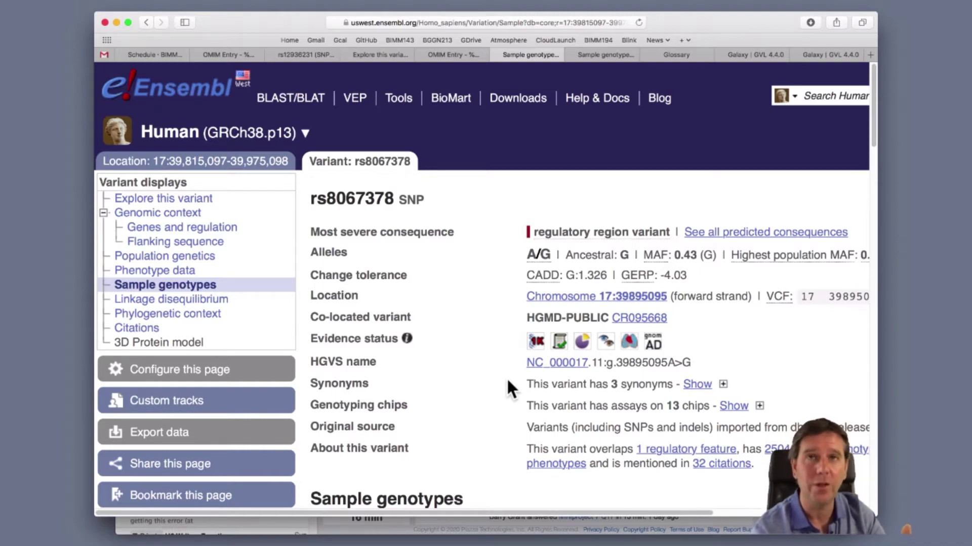
scroll(506, 378, down, 5)
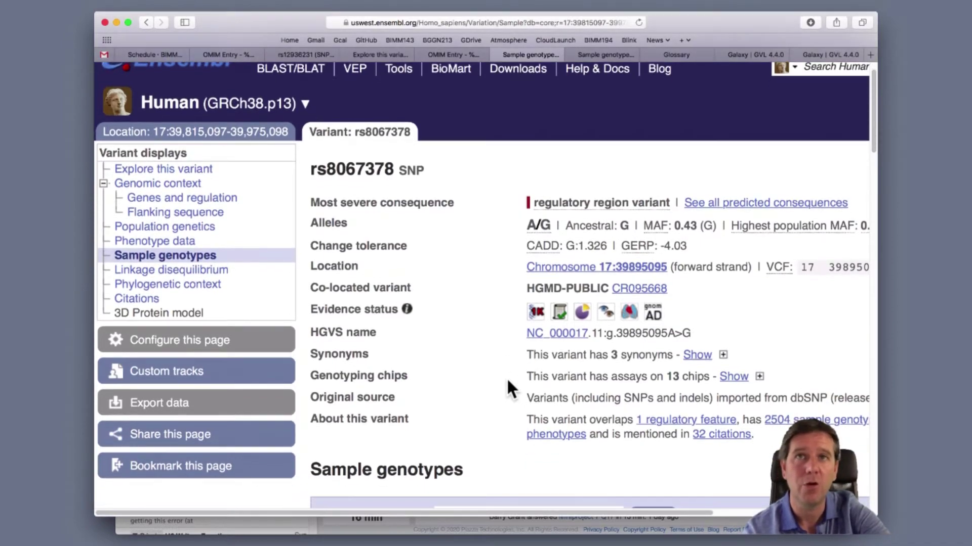
scroll(507, 380, down, 3)
scroll(506, 377, up, 3)
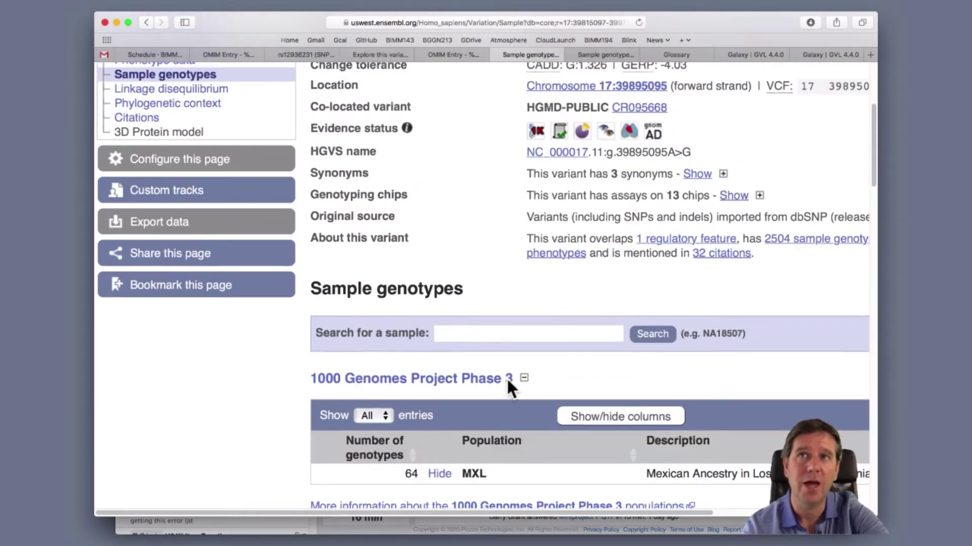
scroll(491, 232, up, 5)
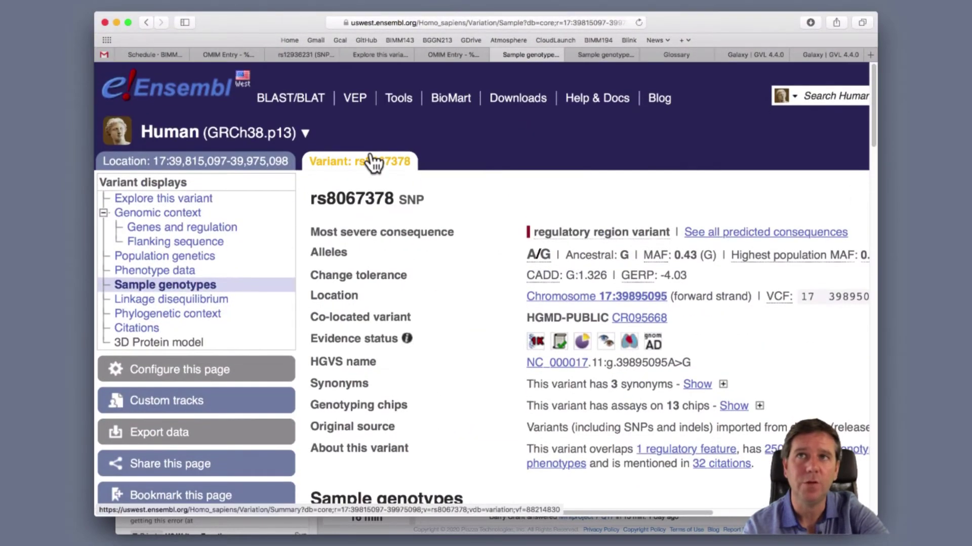
click(371, 157)
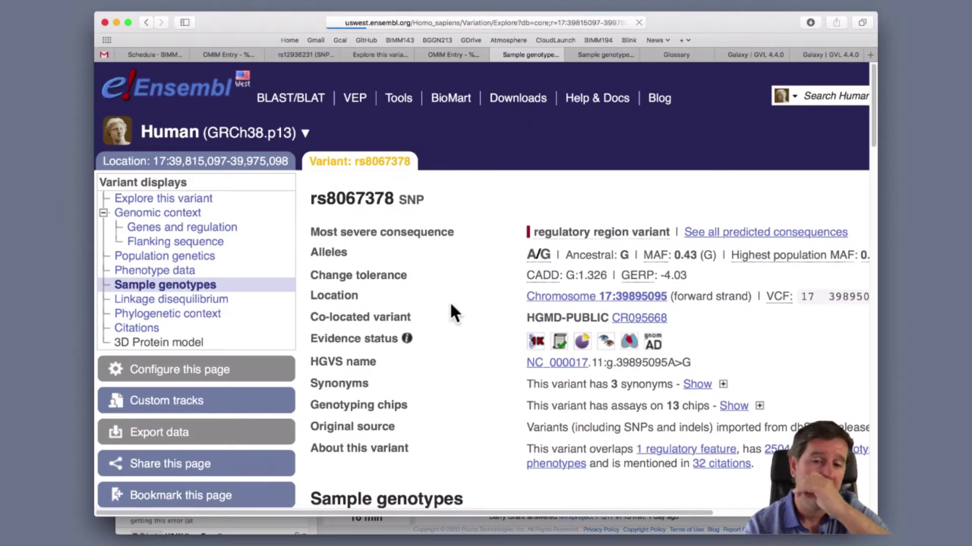
scroll(449, 301, down, 4)
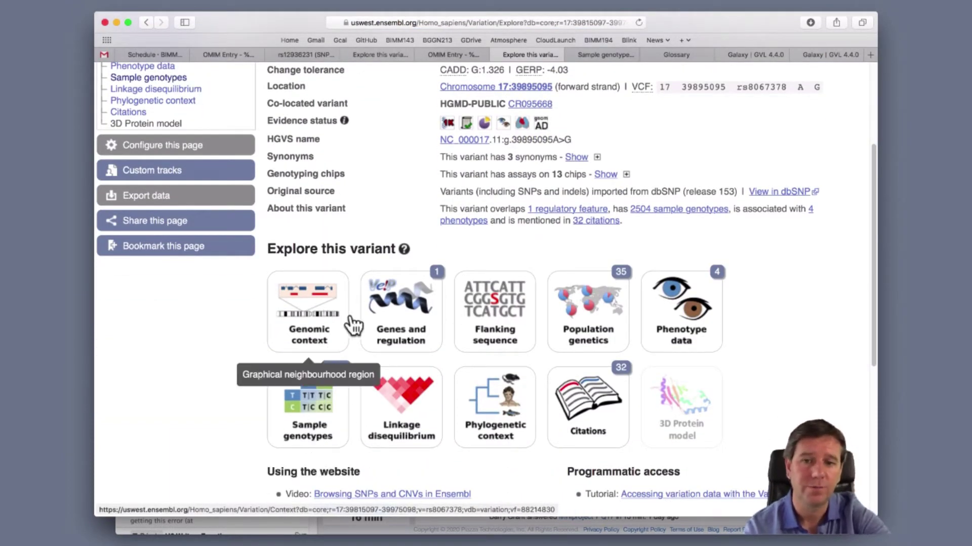
Reopen rs8067378's Sample genotypes and browse the full Phase 3 population table, e.g. GBR 91
click(317, 424)
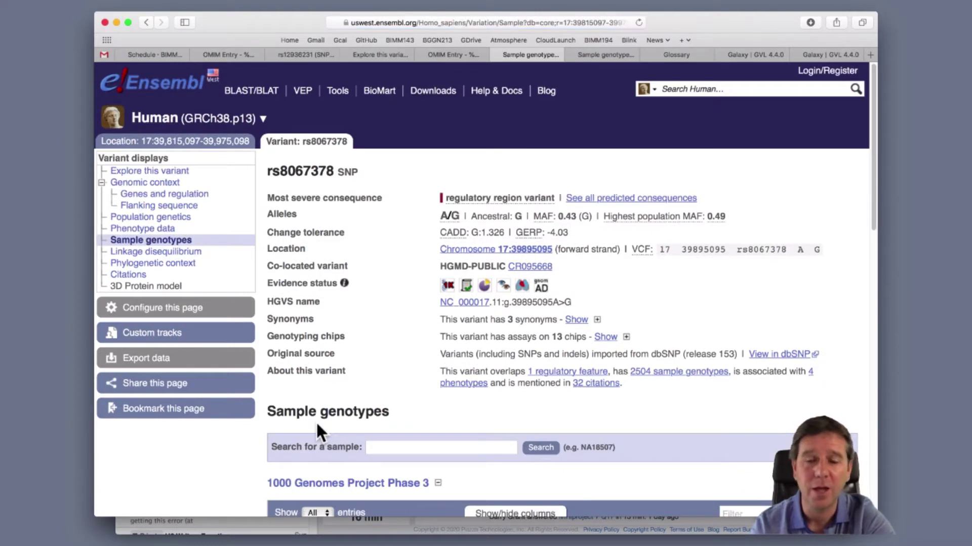
scroll(403, 415, down, 1)
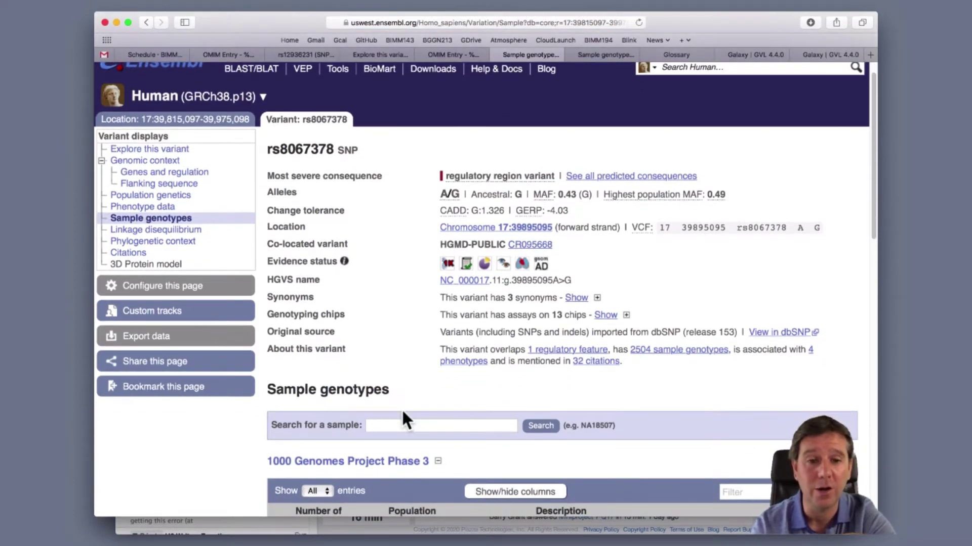
scroll(403, 412, down, 6)
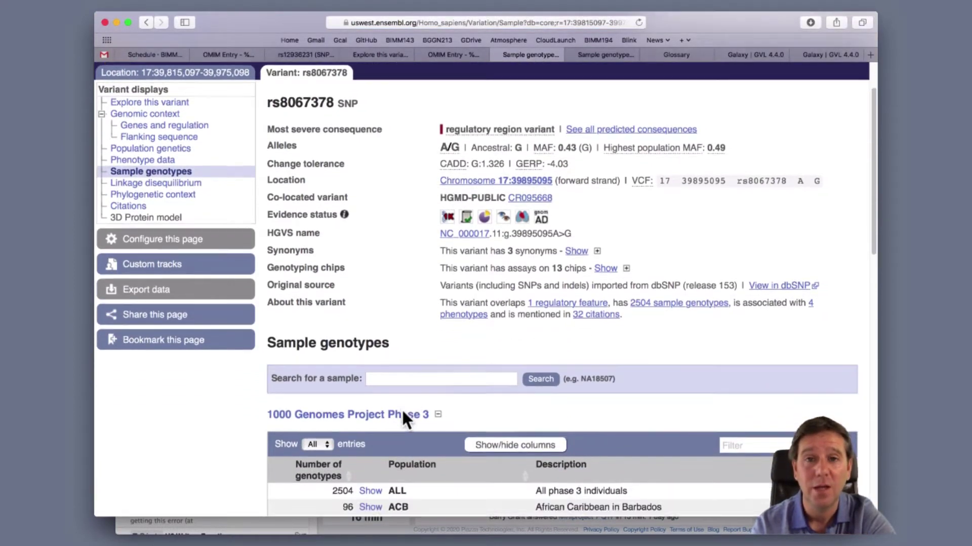
scroll(428, 445, down, 10)
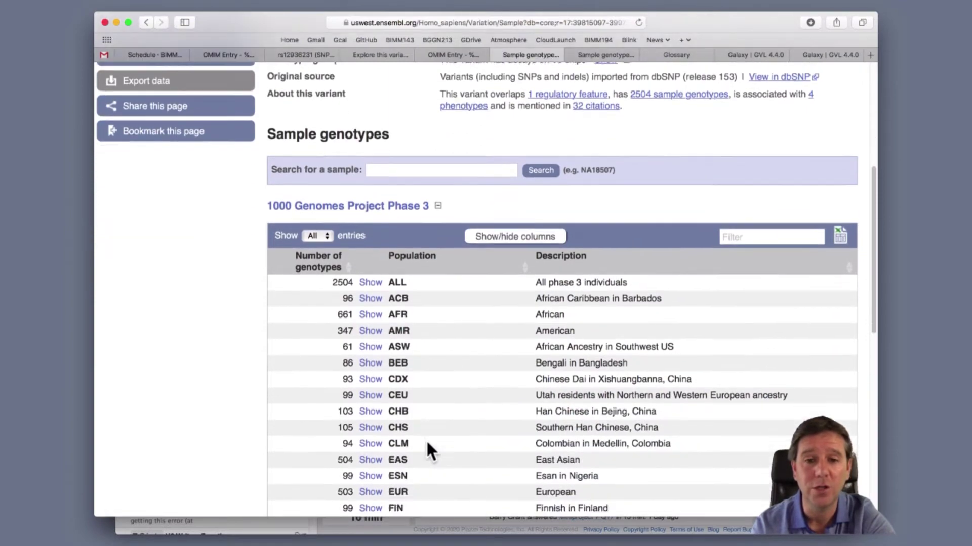
scroll(427, 447, down, 13)
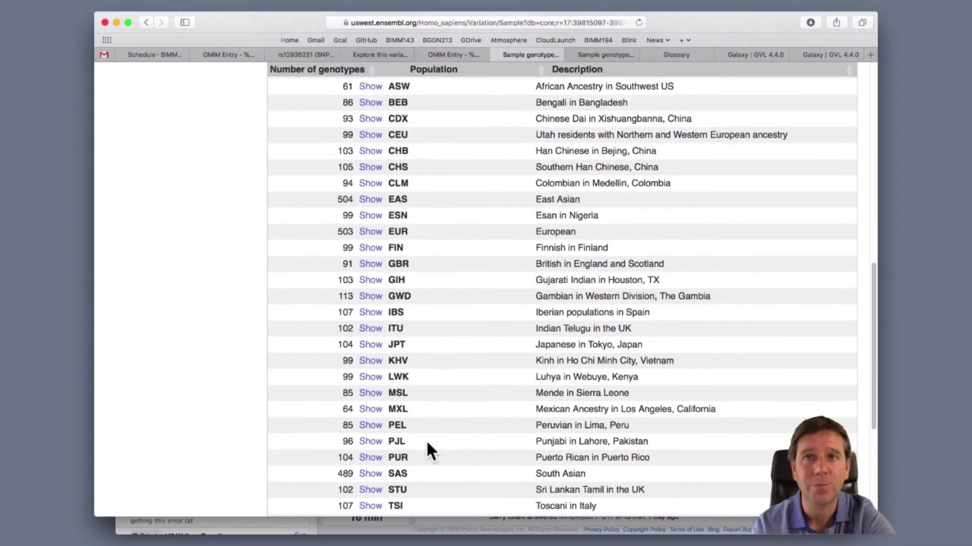
scroll(426, 439, up, 14)
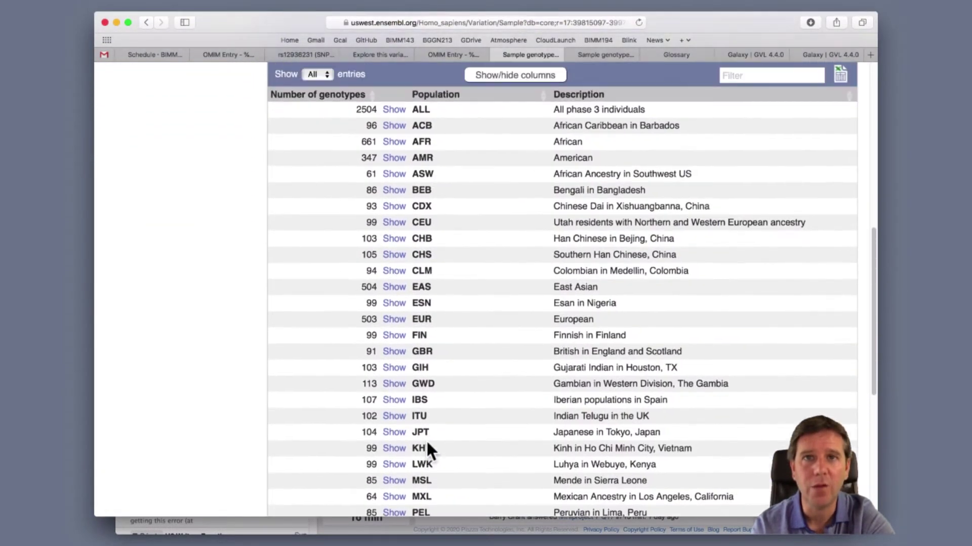
scroll(426, 442, up, 1)
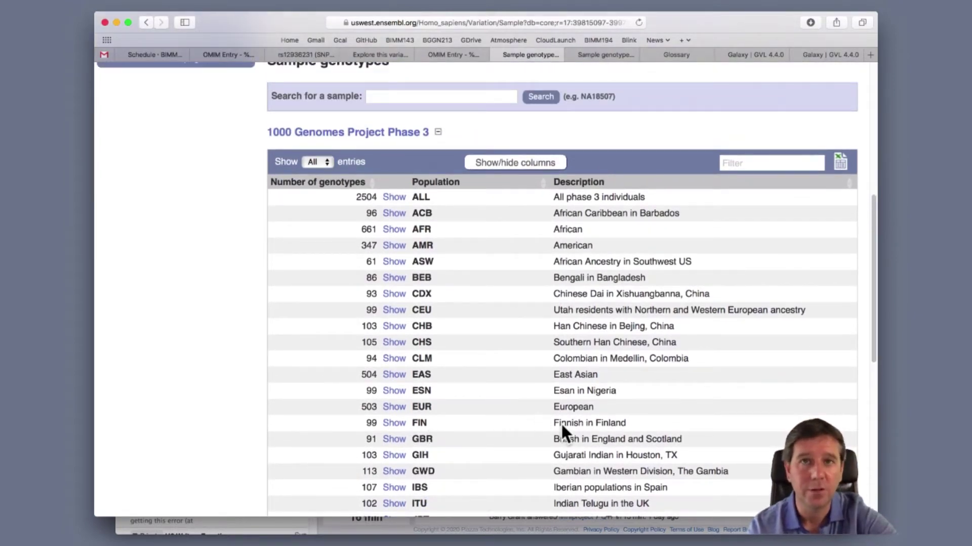
triple_click(572, 439)
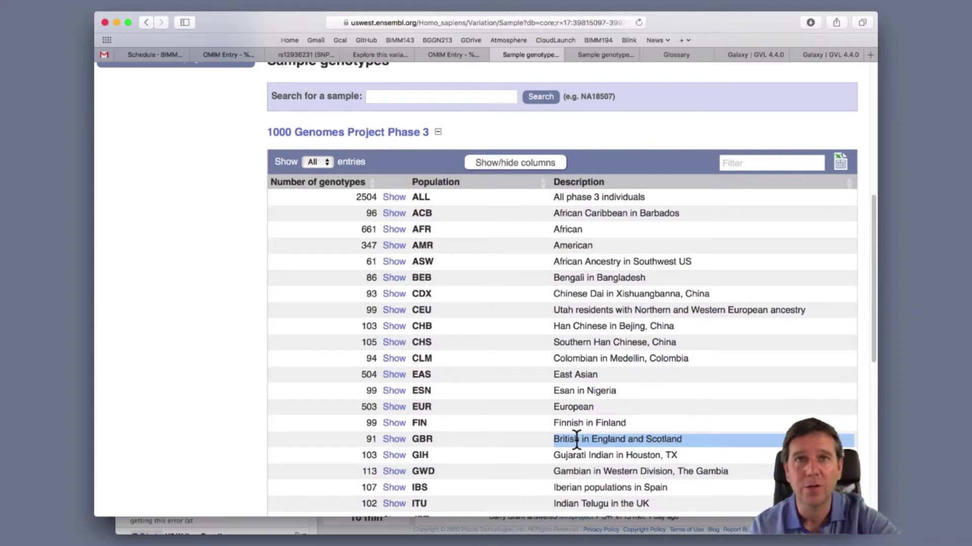
click(757, 163)
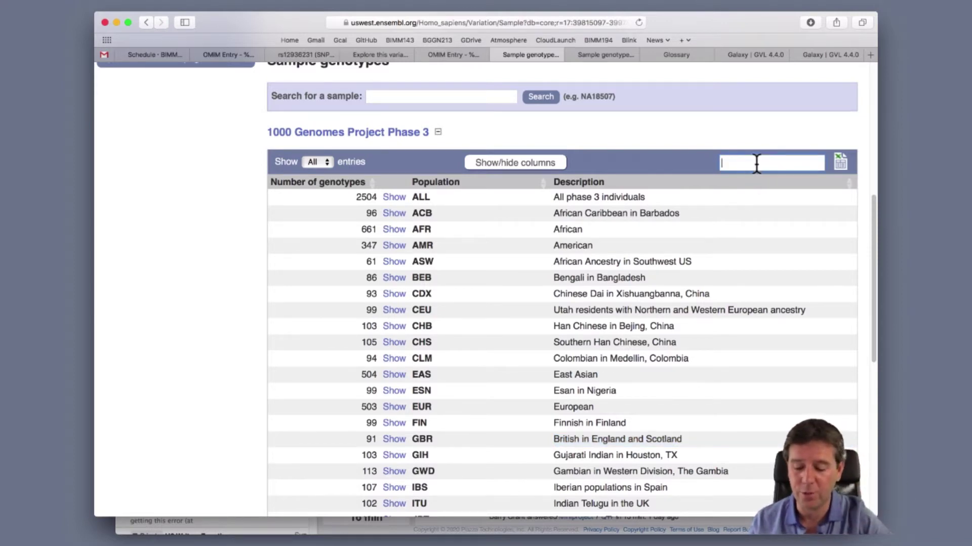
Filter to MXL and list its sample genotypes, reviewing entries like A|A, G|G and A|G
text(MXL)
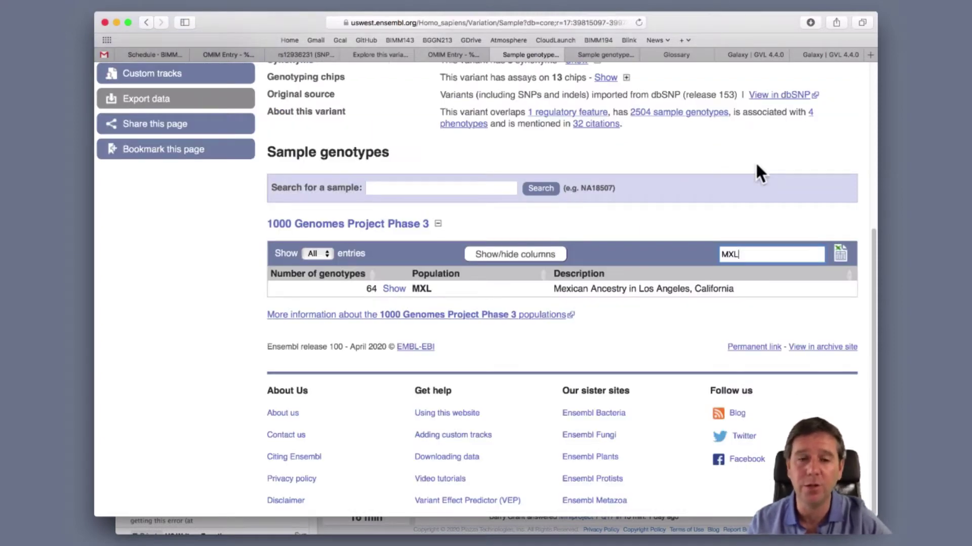
click(393, 288)
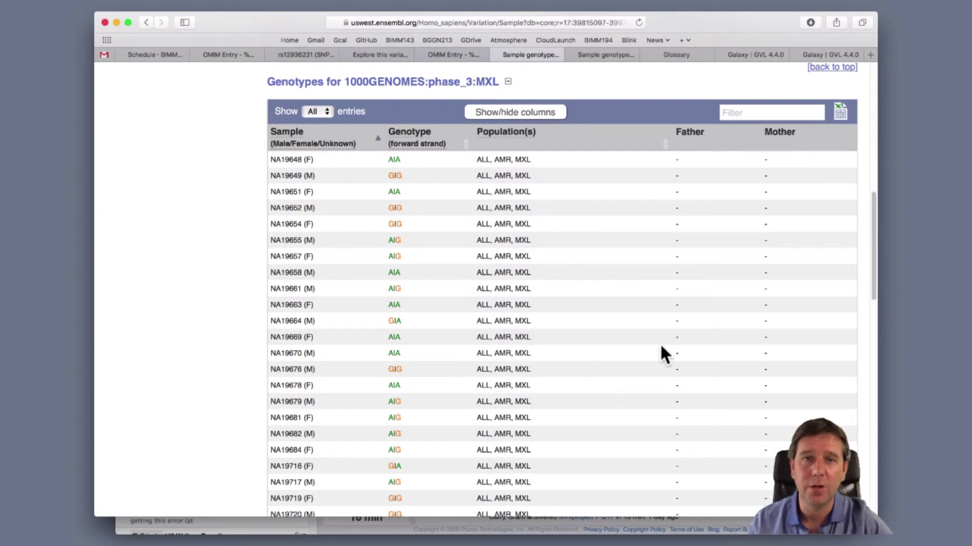
scroll(662, 349, down, 10)
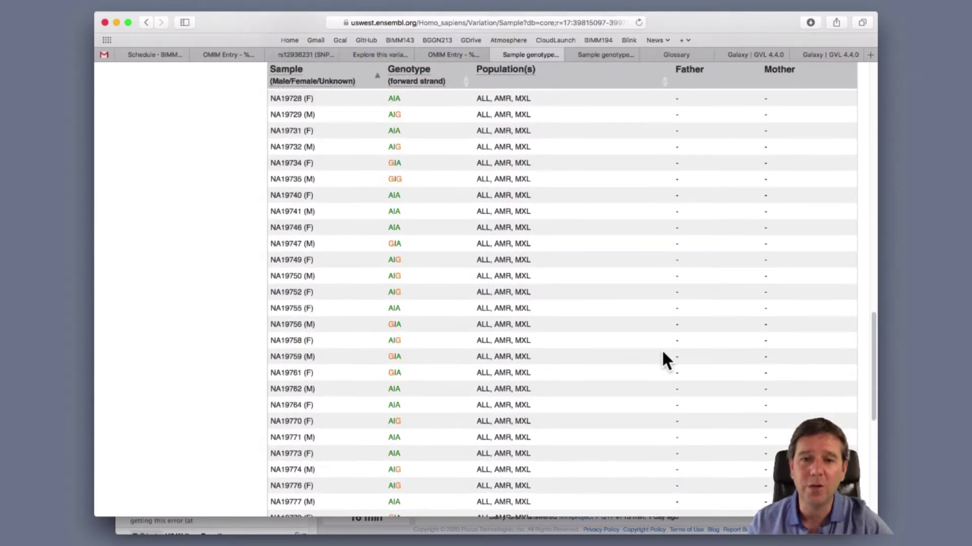
scroll(662, 352, down, 10)
scroll(662, 352, up, 10)
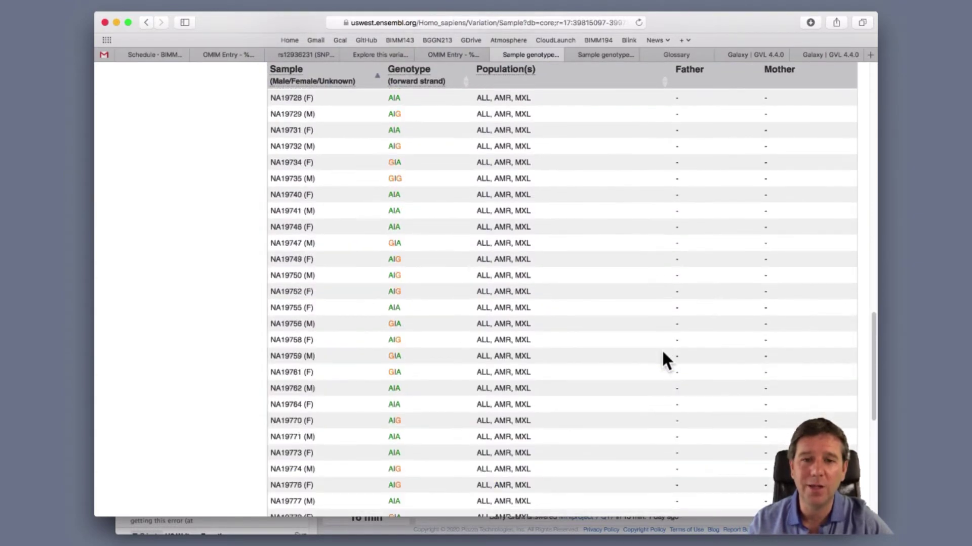
scroll(663, 352, up, 5)
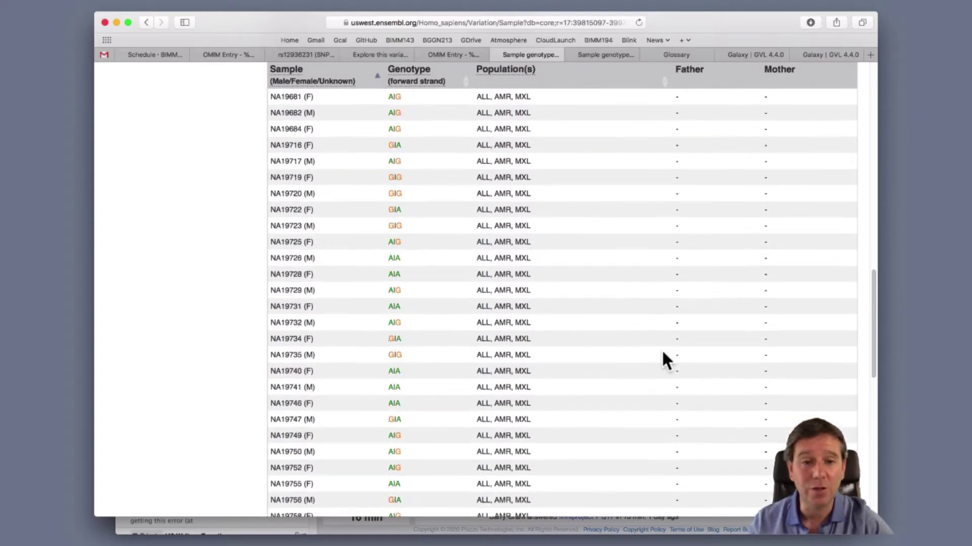
scroll(663, 354, up, 4)
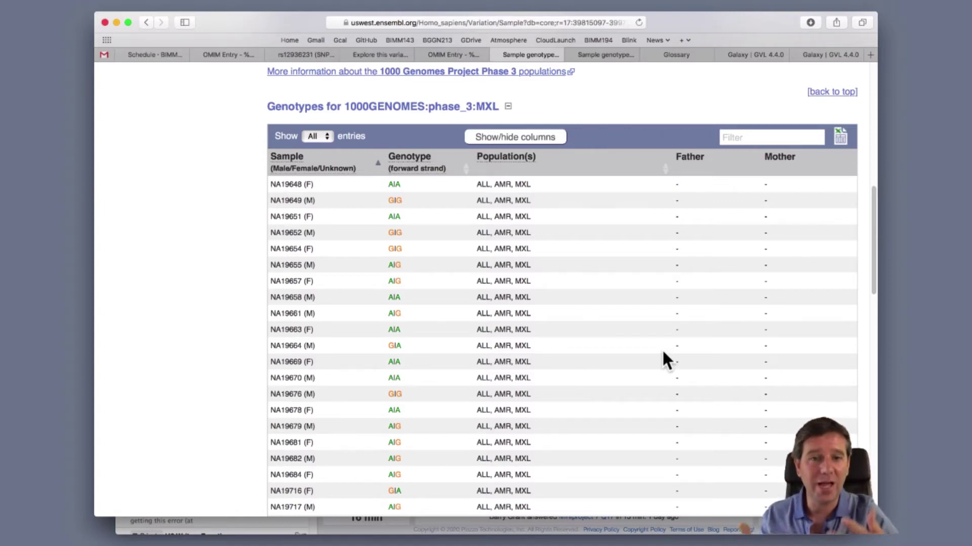
scroll(646, 356, down, 20)
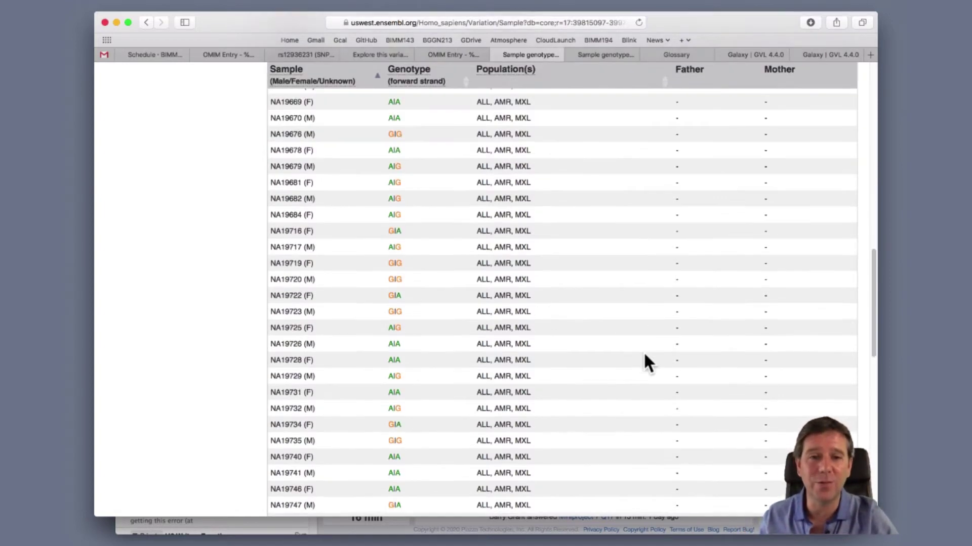
scroll(645, 357, up, 15)
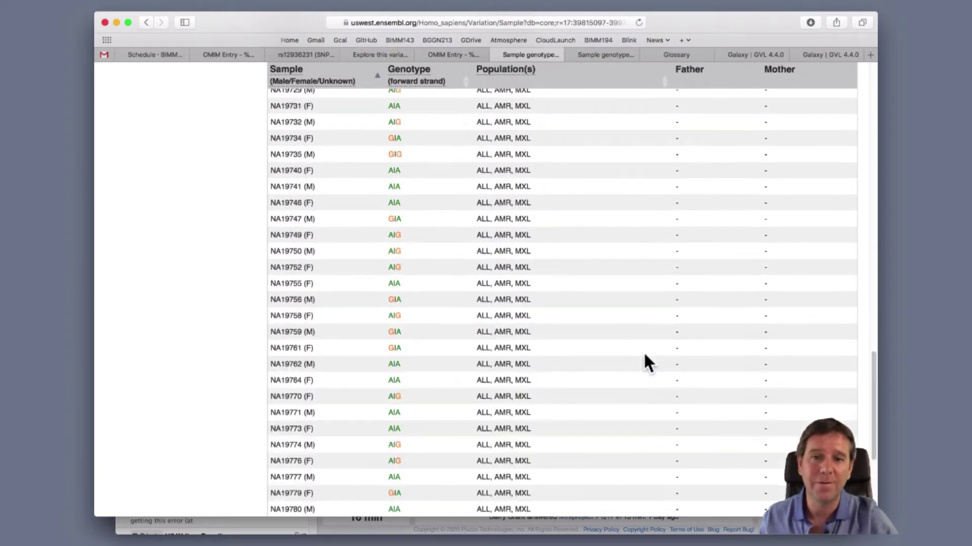
scroll(648, 362, up, 2)
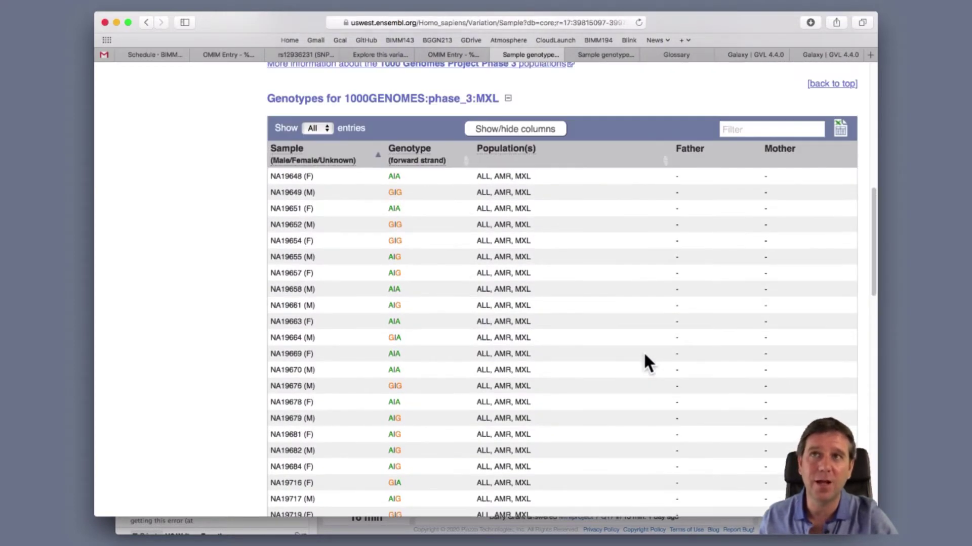
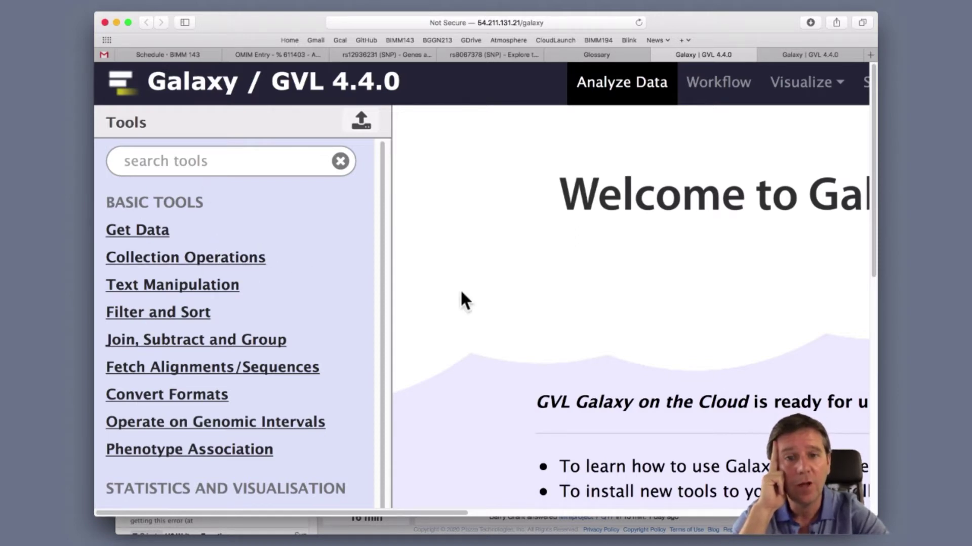
scroll(460, 290, right, 5)
scroll(460, 292, right, 10)
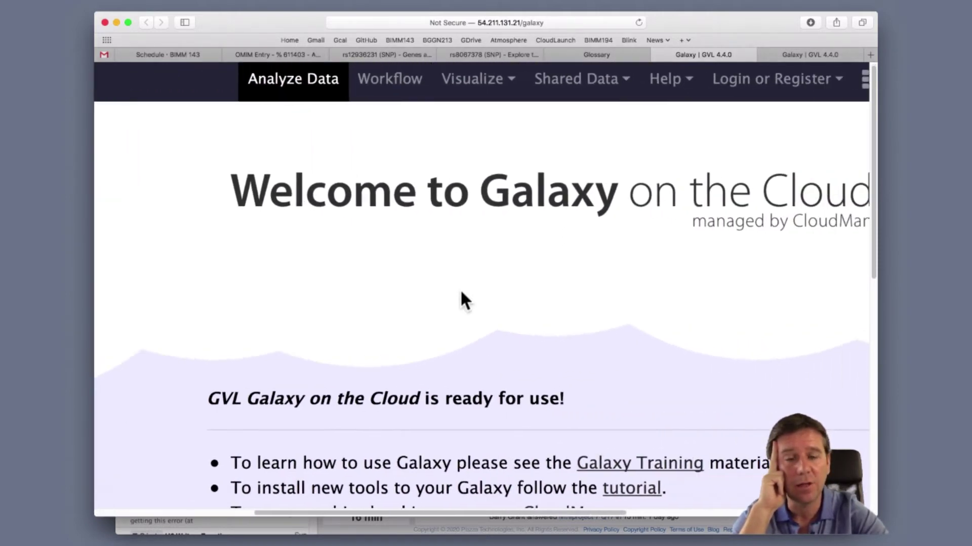
scroll(460, 299, right, 3)
scroll(460, 300, left, 2)
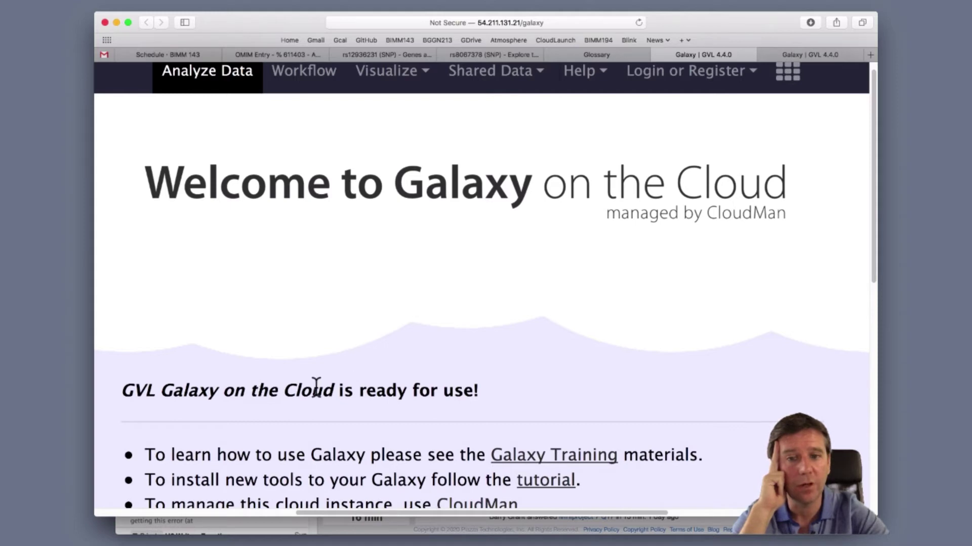
scroll(497, 370, right, 7)
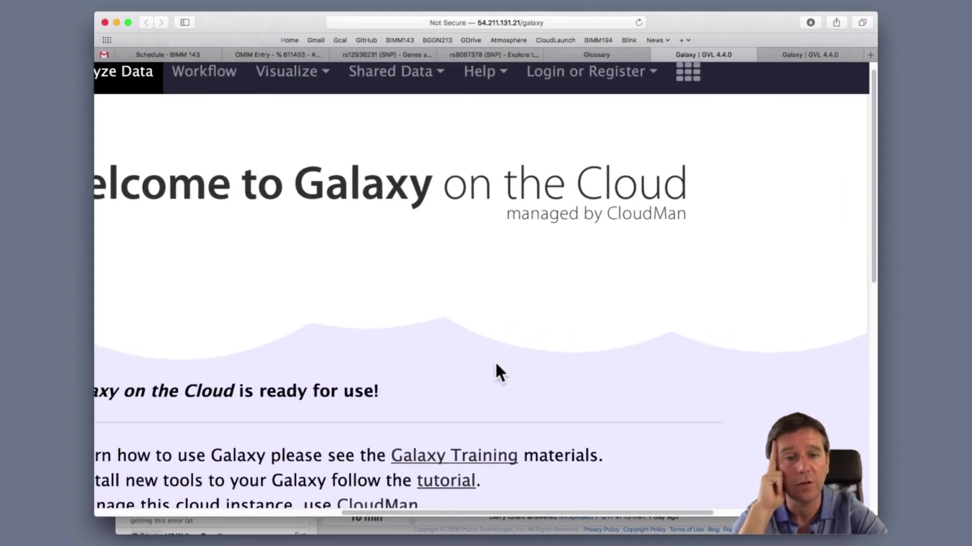
scroll(497, 365, right, 7)
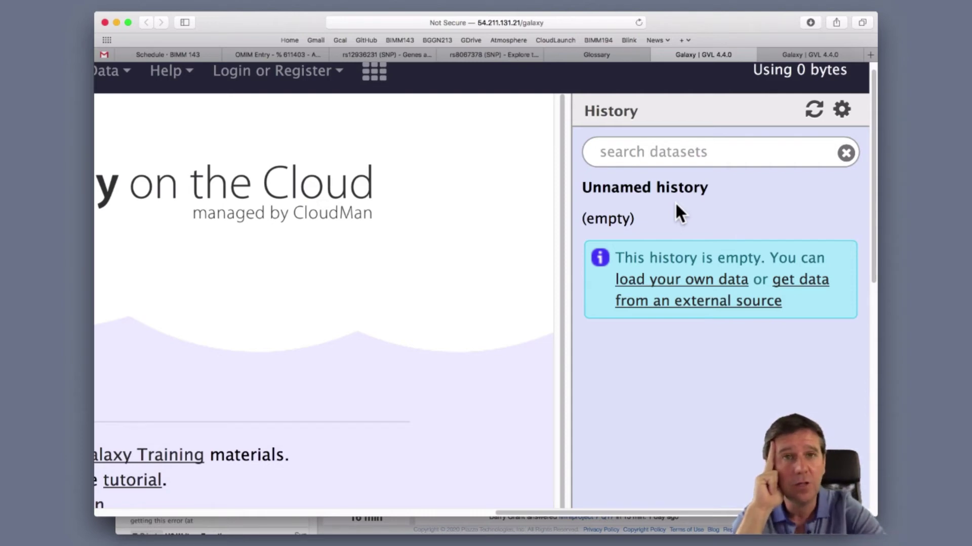
key(super+0)
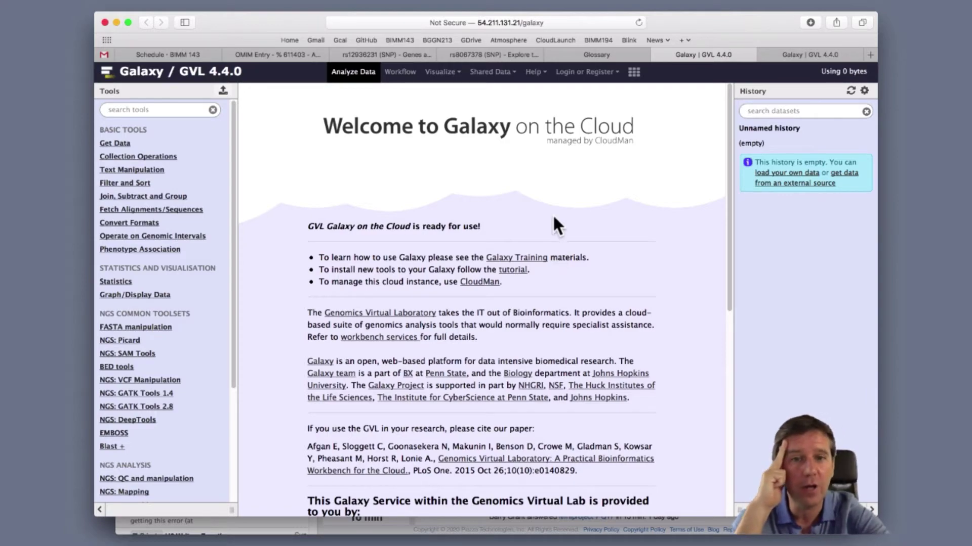
scroll(563, 171, up, 5)
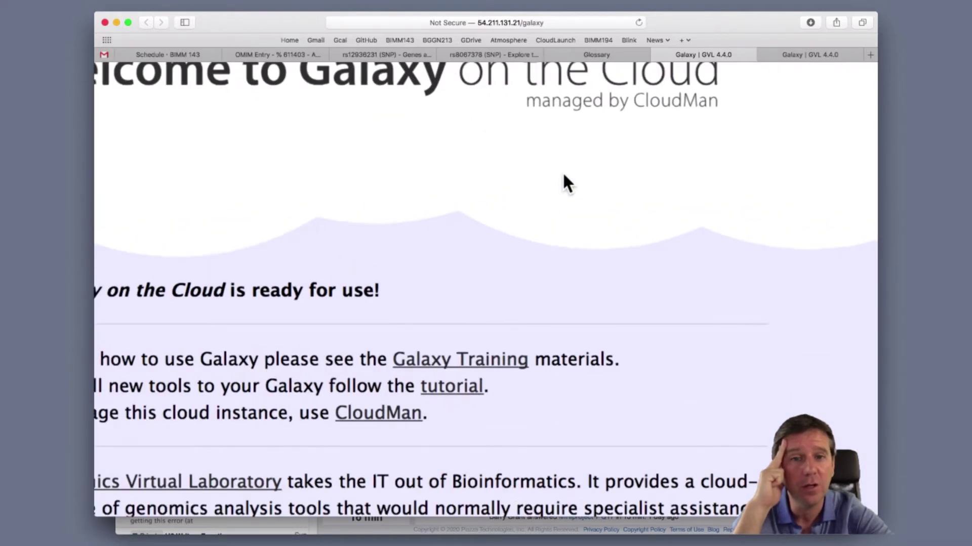
scroll(563, 171, up, 2)
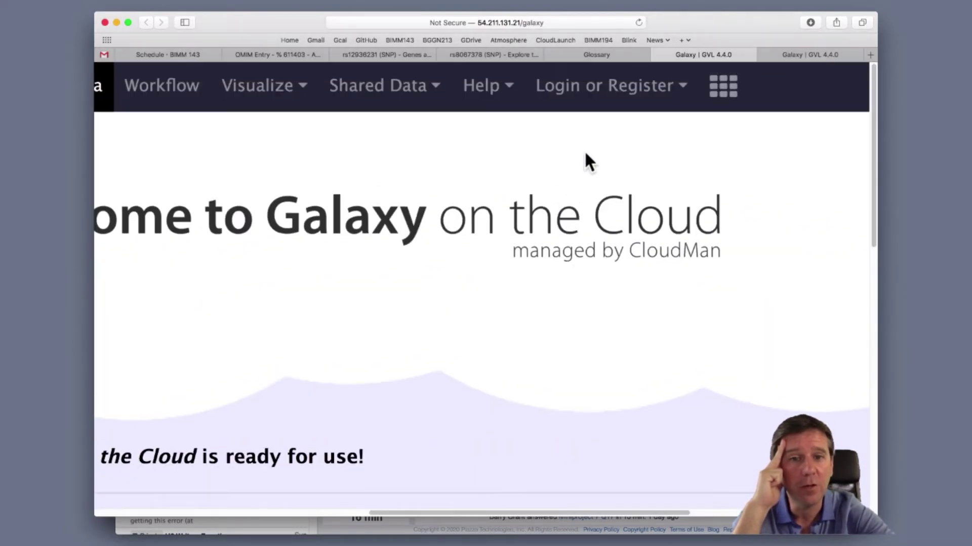
Open the Register form and enter the account e-mail from the browser's suggestion
click(623, 97)
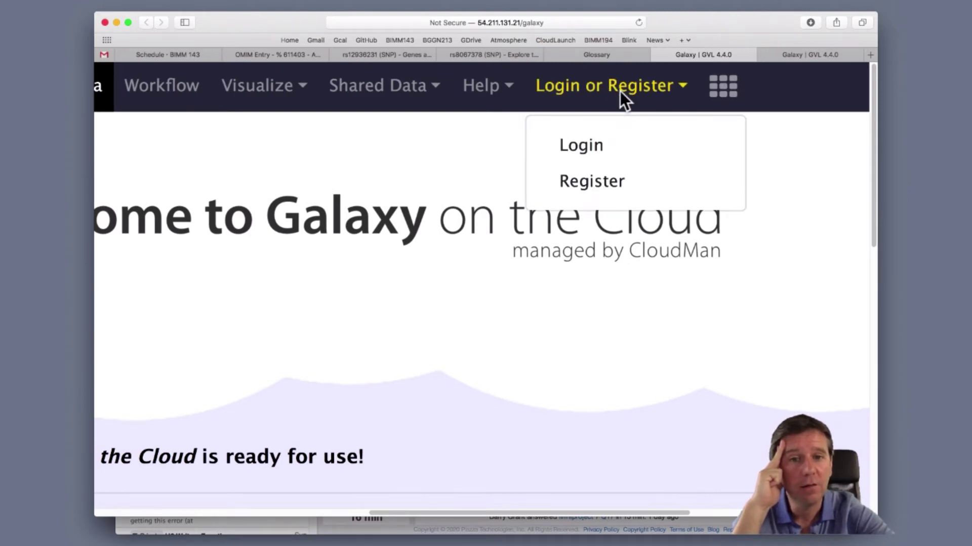
click(601, 201)
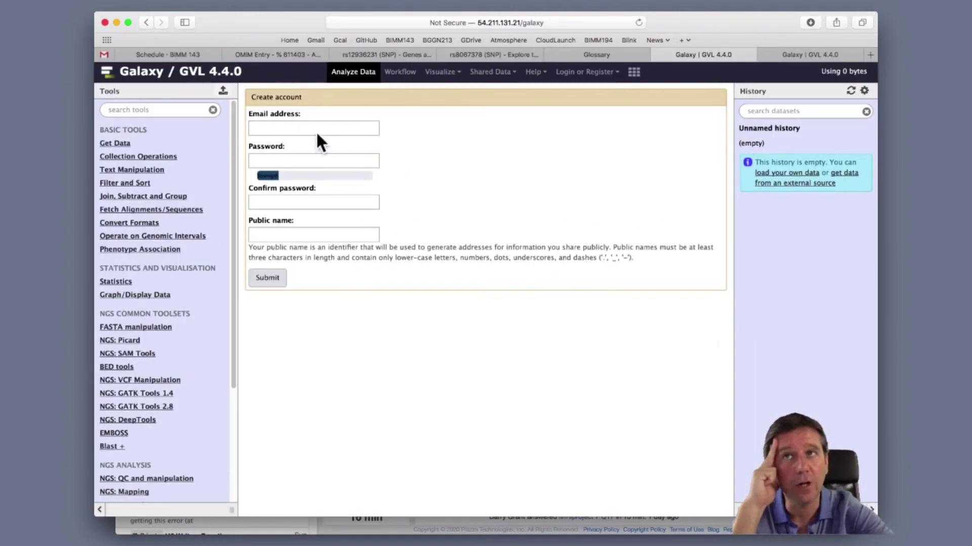
click(318, 128)
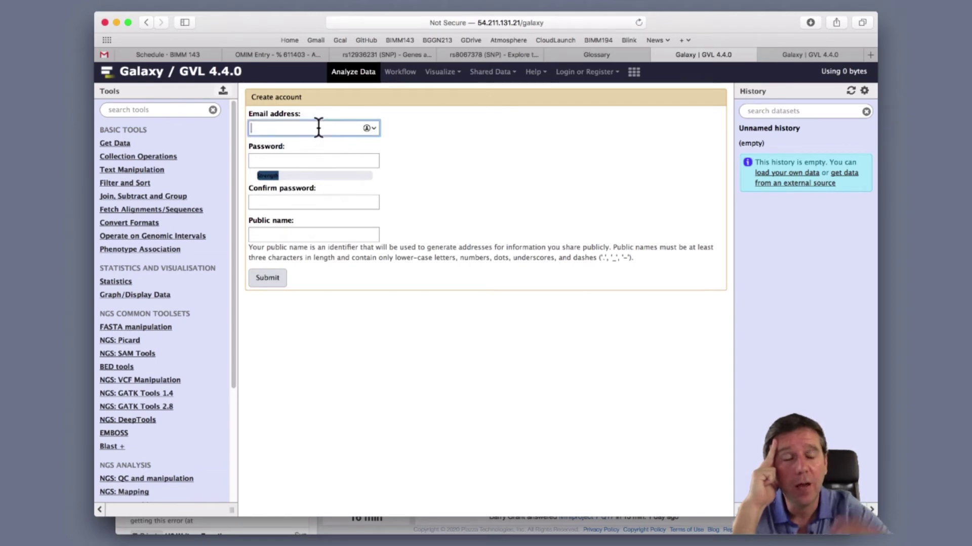
text(ba)
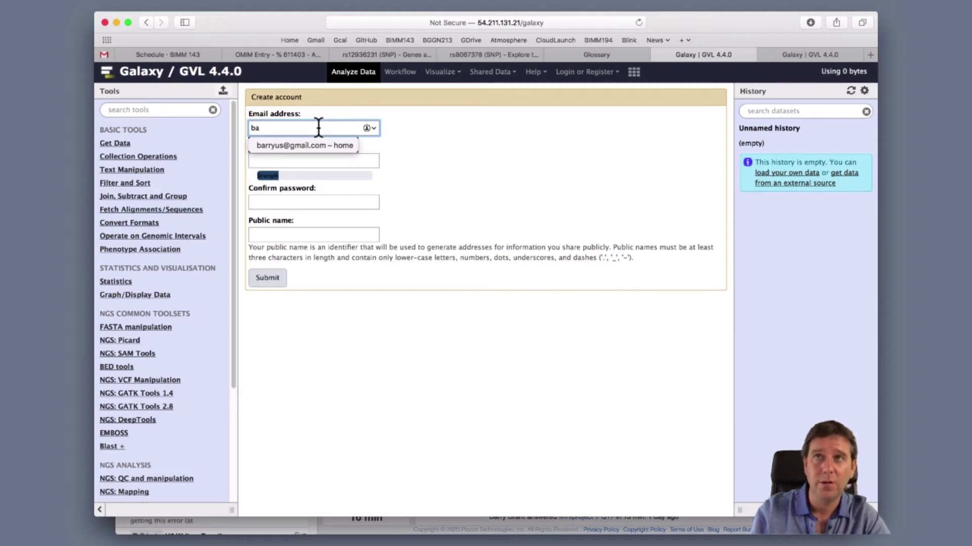
key(Down)
key(Return)
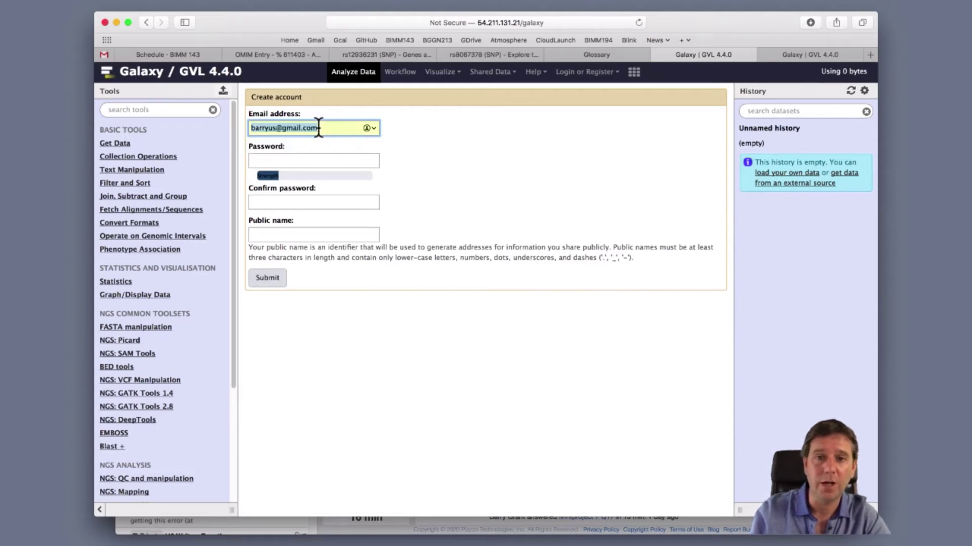
key(Tab)
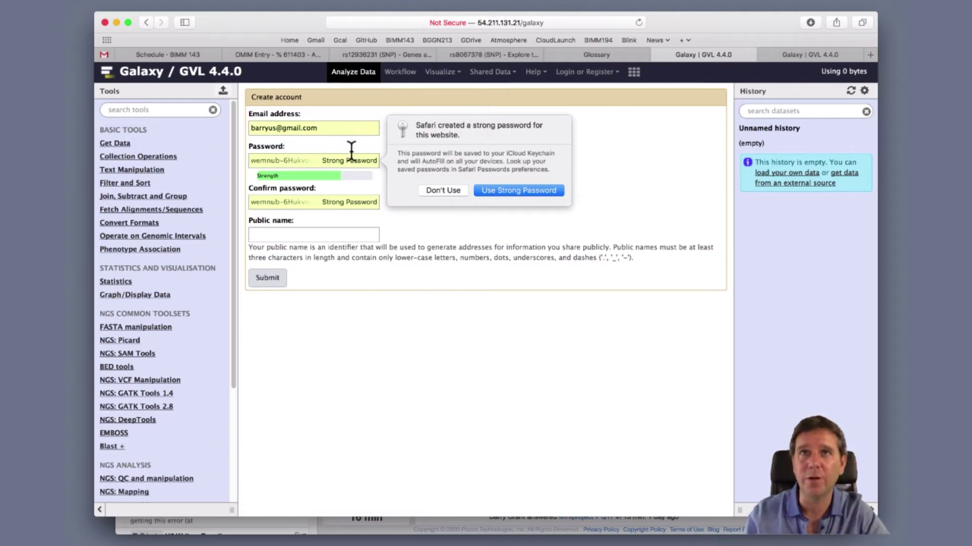
Enter and confirm a password, add a public name, and submit the registration
click(442, 190)
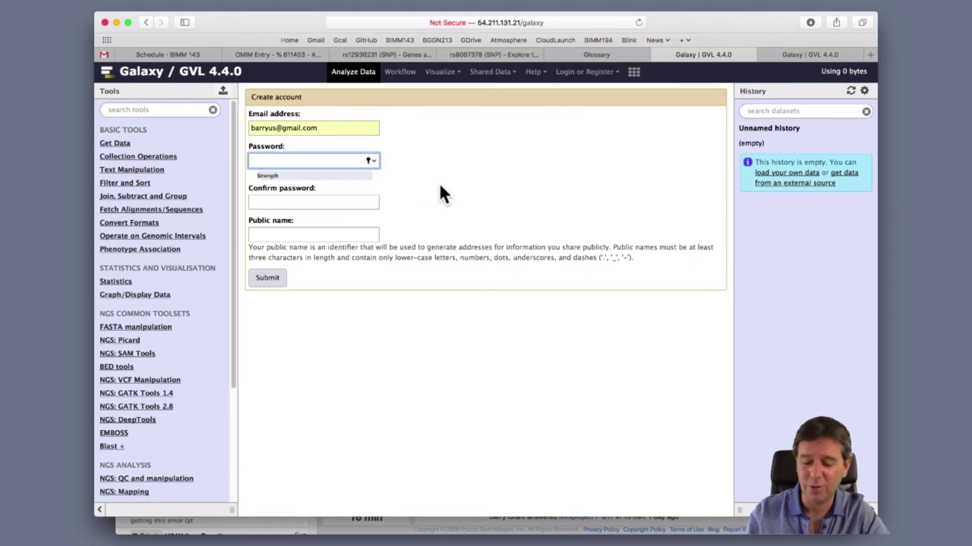
key(Tab)
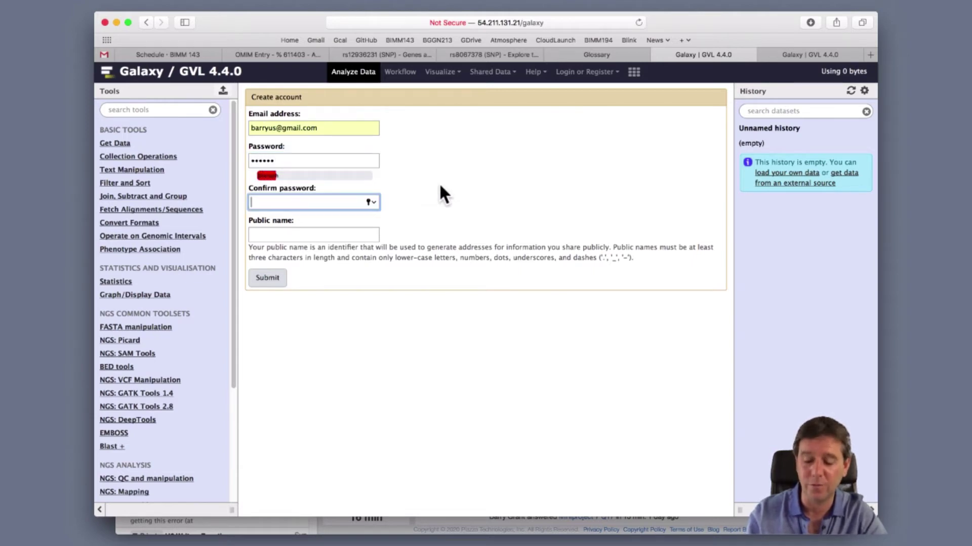
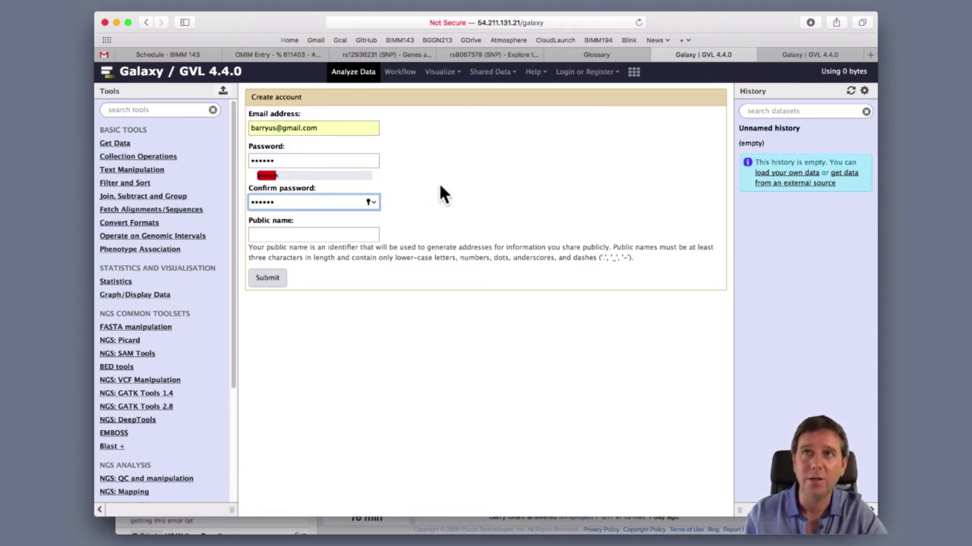
click(327, 233)
text(barry)
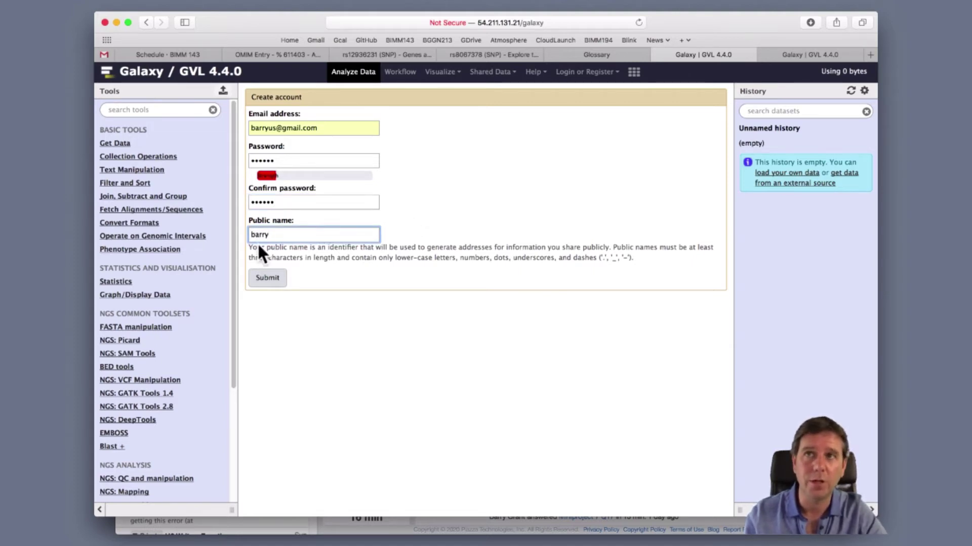
click(270, 280)
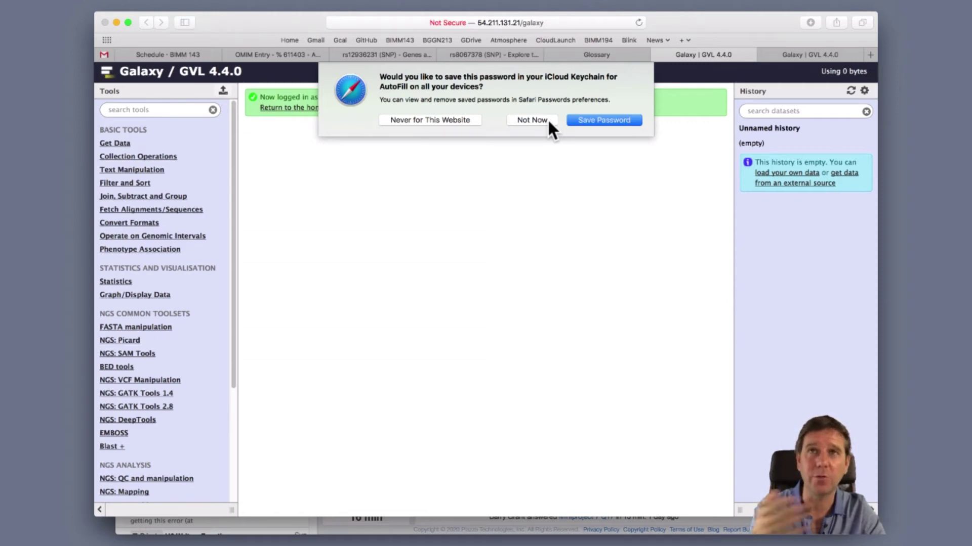
Decline Safari's save-password prompt and confirm the login options are no longer needed
click(547, 121)
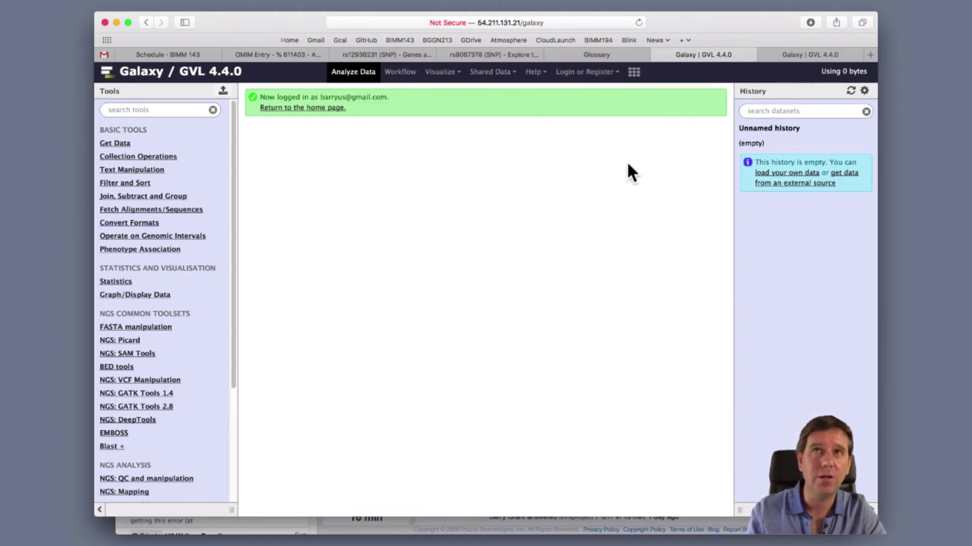
click(603, 81)
click(593, 102)
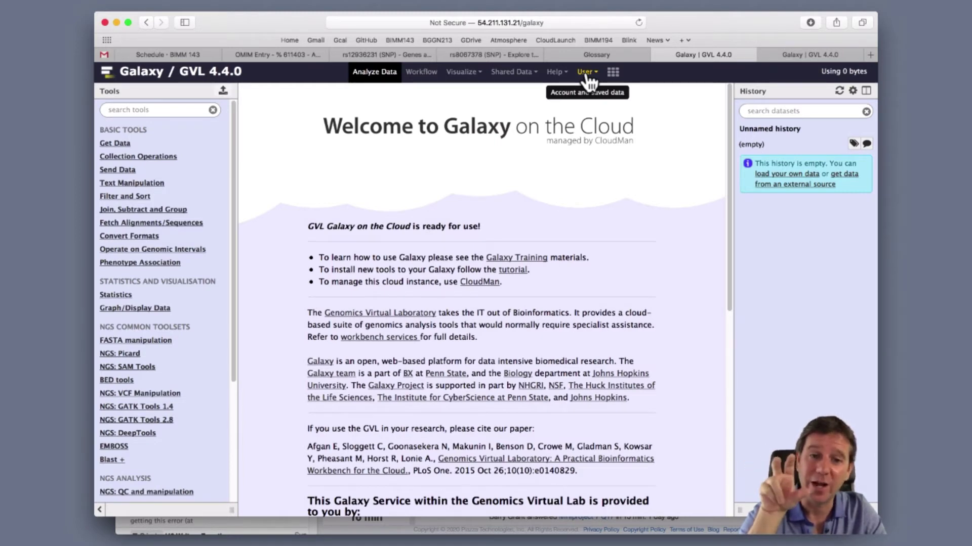
Check the signed-in account in the User menu, reset page zoom, and show Safari's tab overview
click(587, 72)
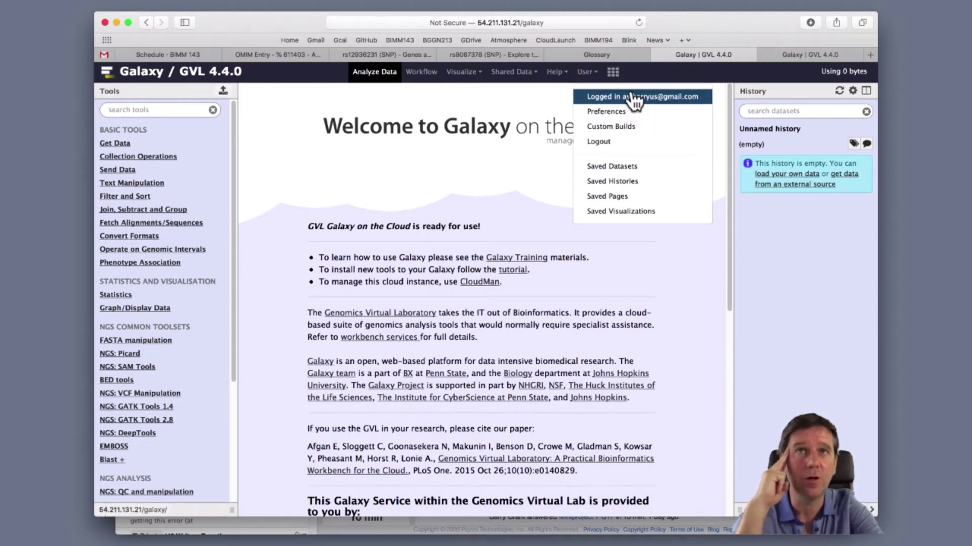
scroll(632, 101, up, 5)
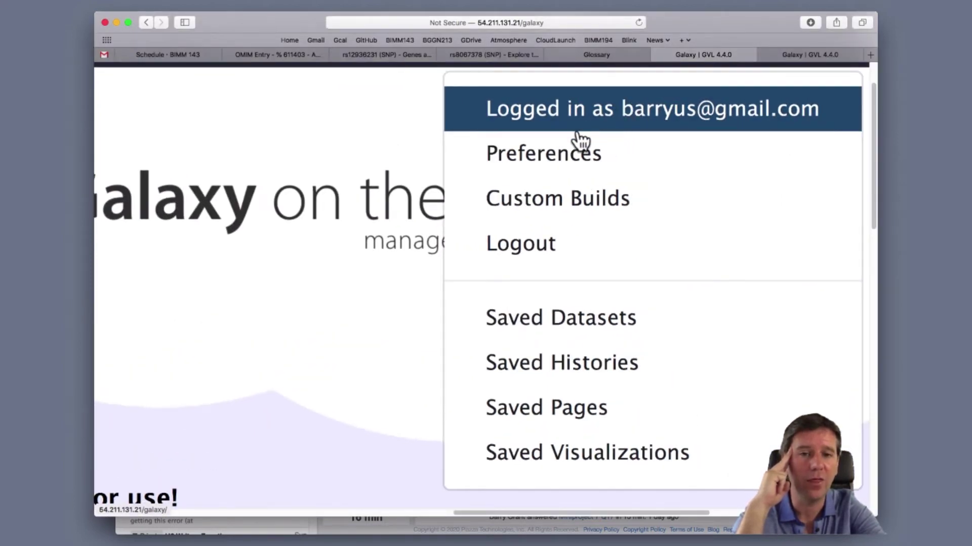
scroll(580, 139, up, 2)
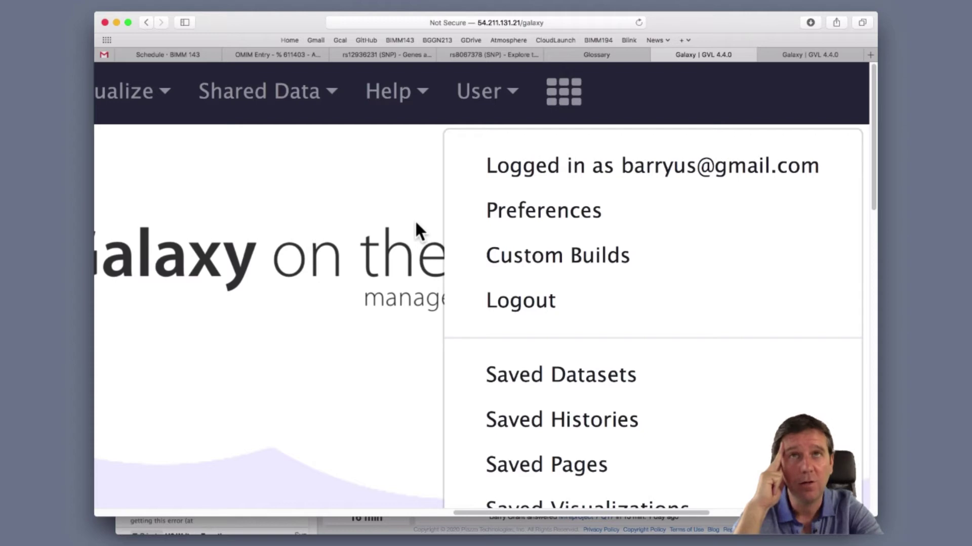
click(413, 221)
key(super+0)
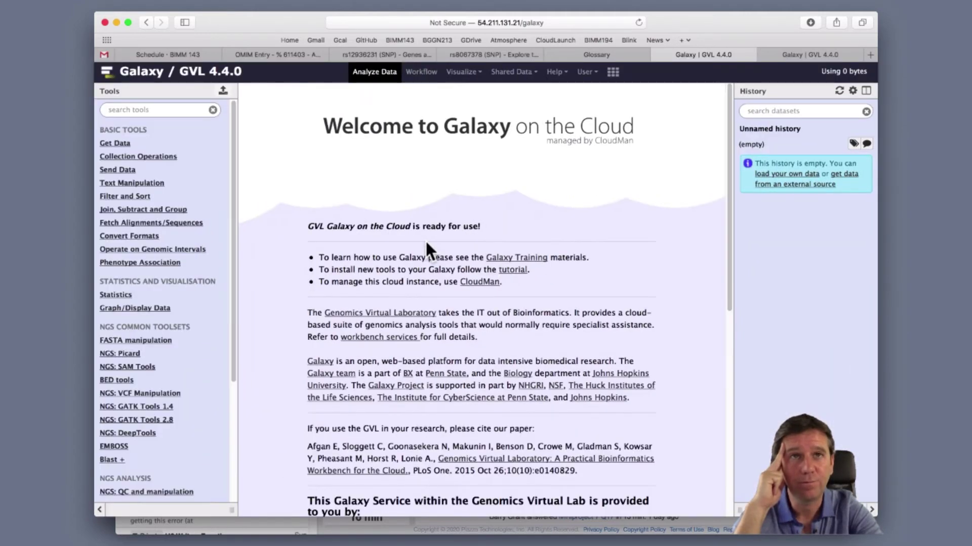
key(super+shift+backslash)
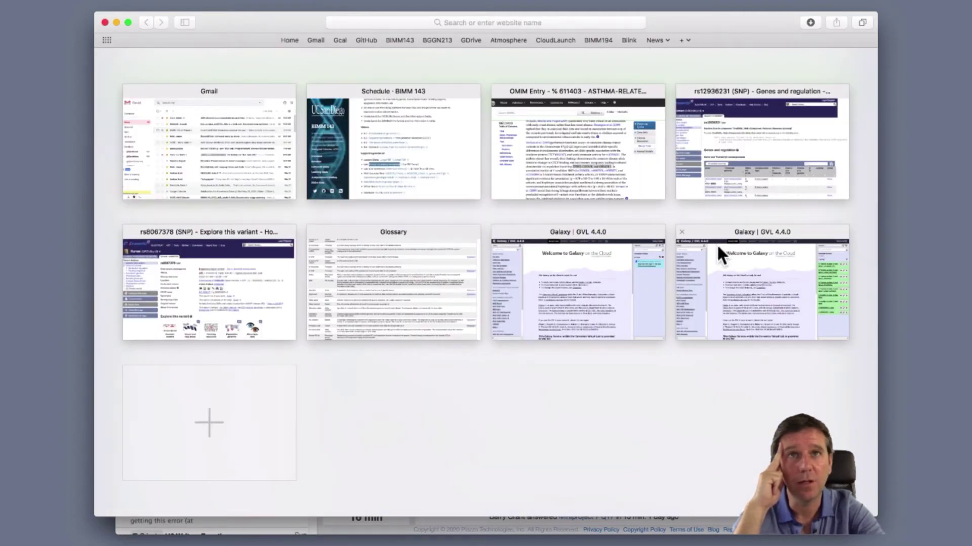
Switch to the first Galaxy tab, search tools for 'Fastqc', then clear the search
click(627, 279)
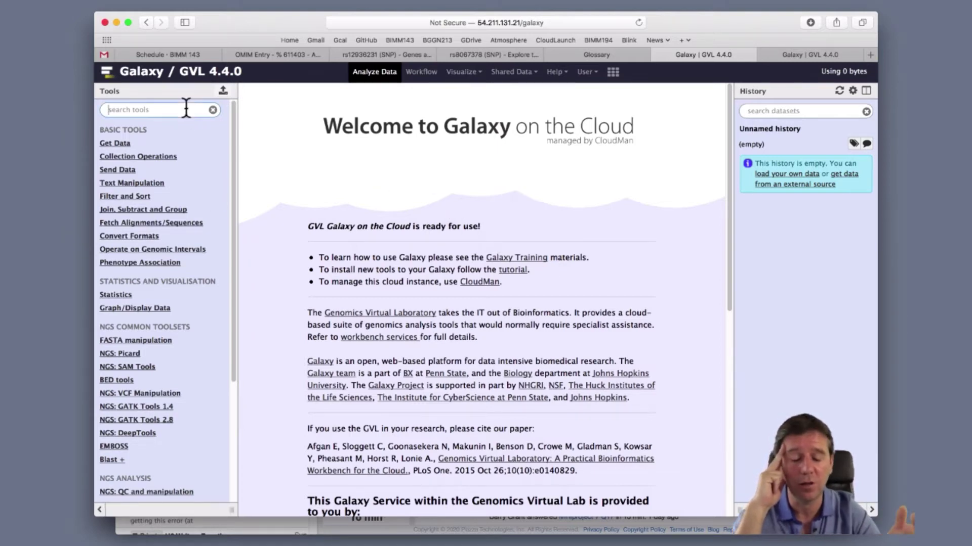
text(Fastqc)
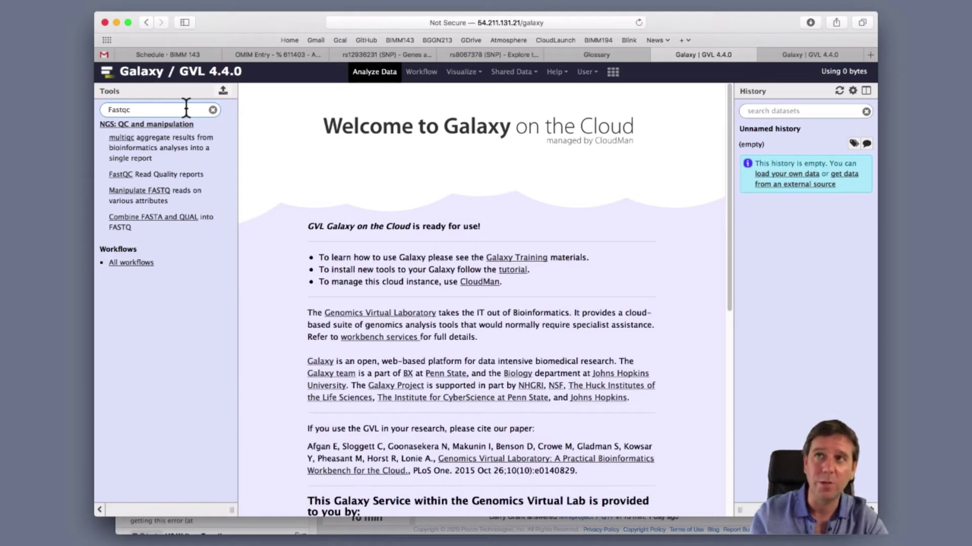
click(212, 109)
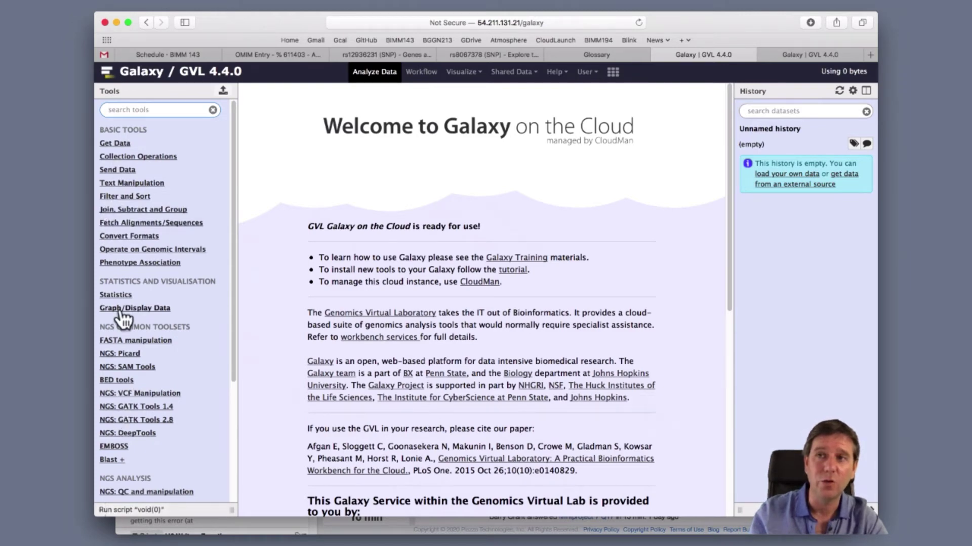
Expand 'NGS: QC and manipulation' and scroll down until the FastQC tool is listed
scroll(131, 319, down, 2)
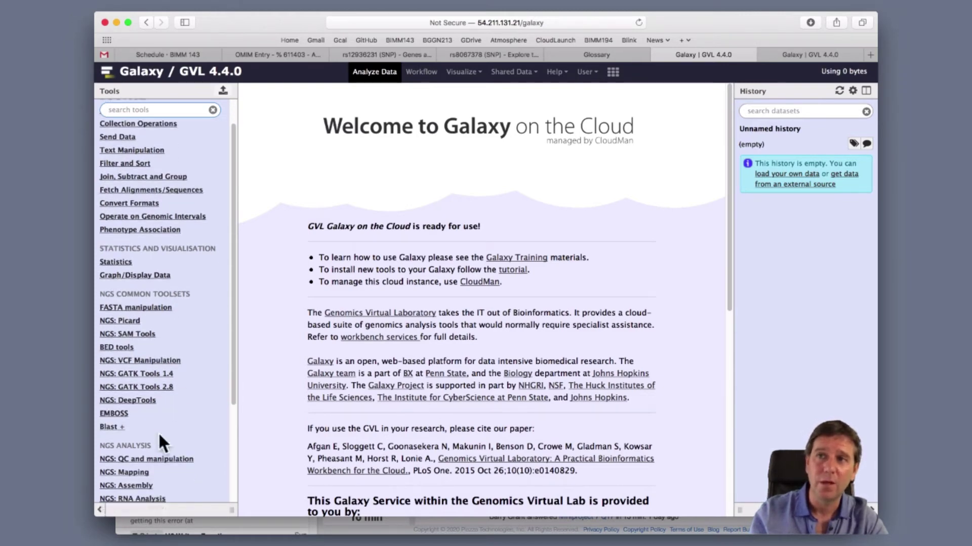
scroll(150, 458, down, 1)
scroll(147, 430, down, 3)
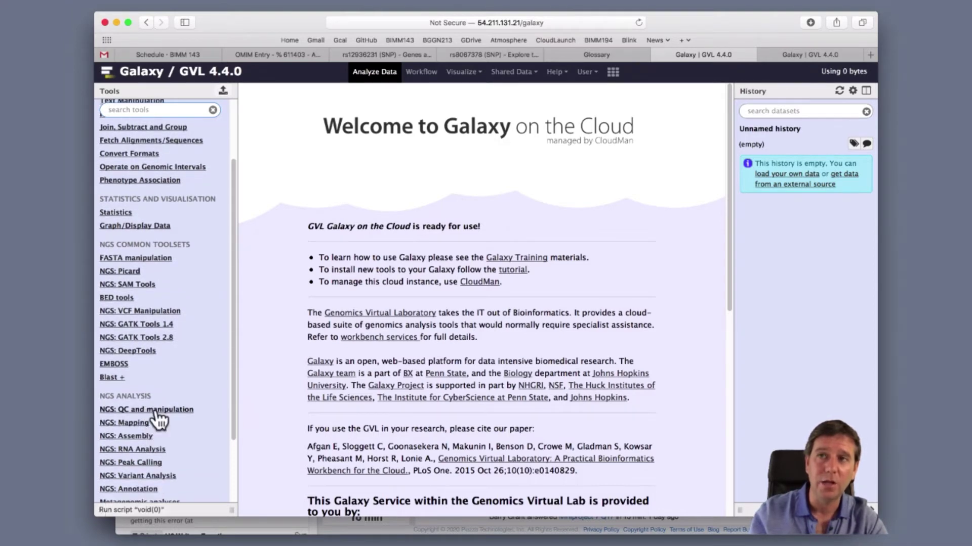
click(157, 411)
scroll(158, 419, down, 2)
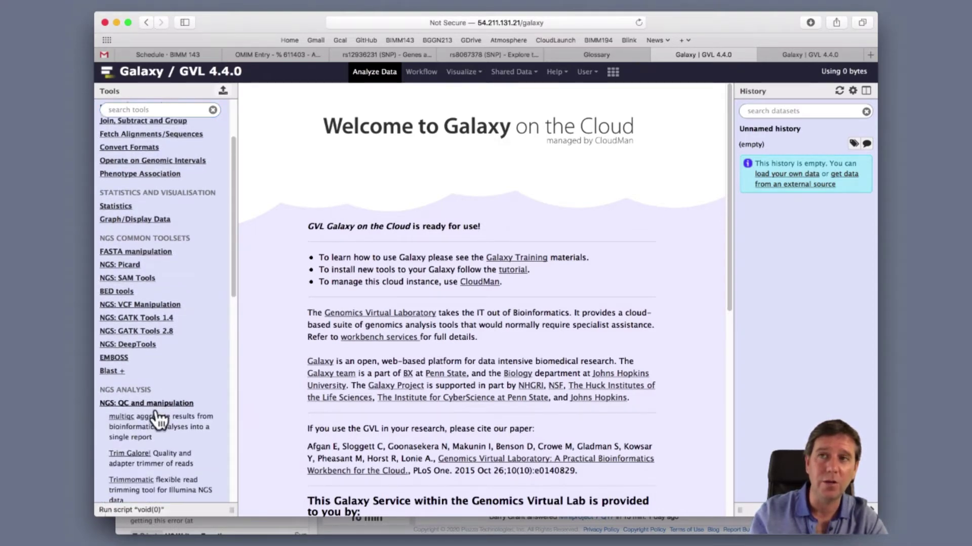
scroll(157, 415, down, 3)
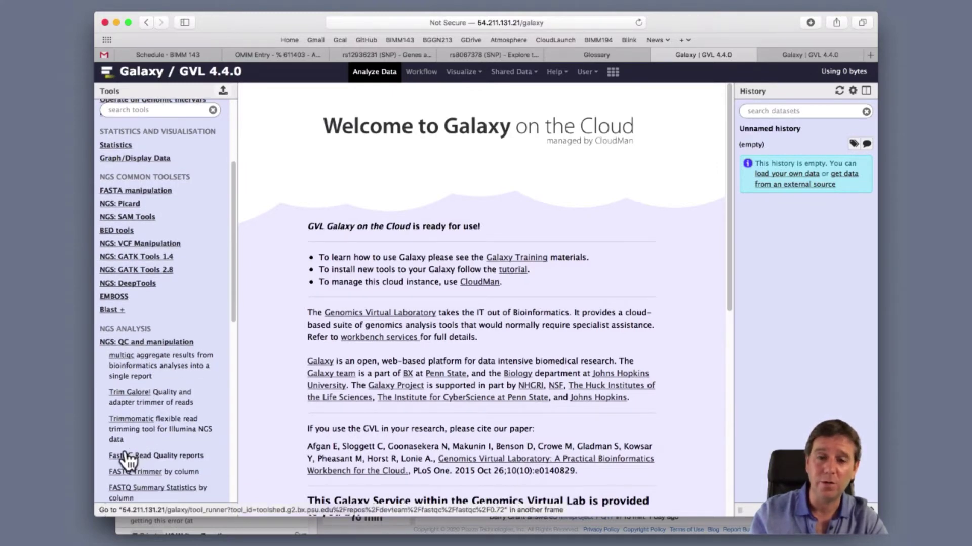
Open the FastQC Read Quality reports (version 0.72) form and review it
click(125, 455)
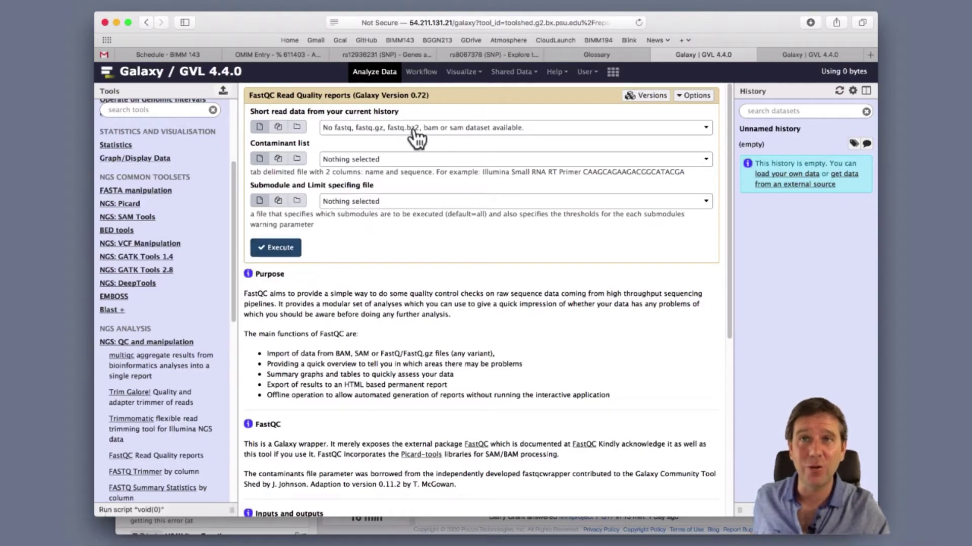
scroll(402, 126, up, 5)
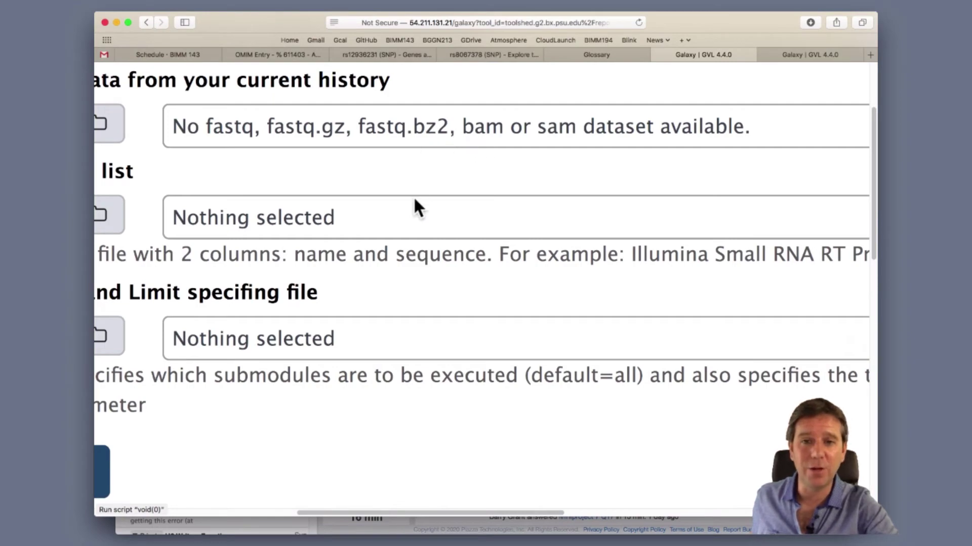
scroll(404, 219, down, 5)
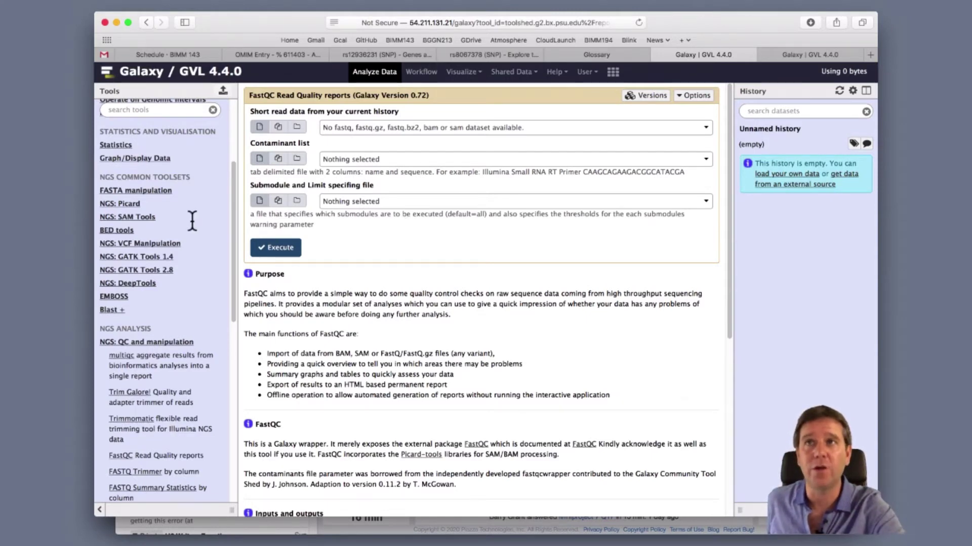
scroll(190, 221, up, 1)
scroll(193, 230, up, 5)
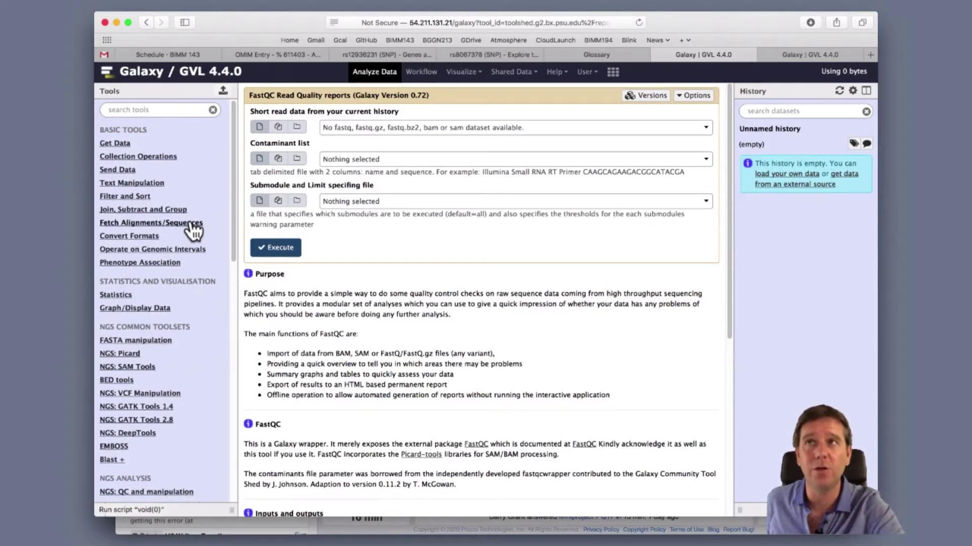
Expand Get Data and launch 'Upload File from your computer'
click(117, 146)
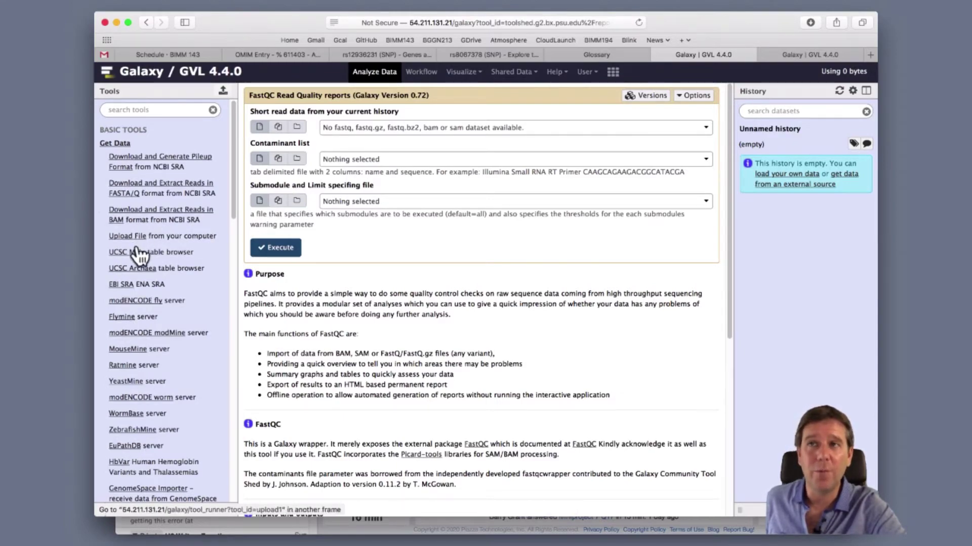
scroll(135, 246, up, 5)
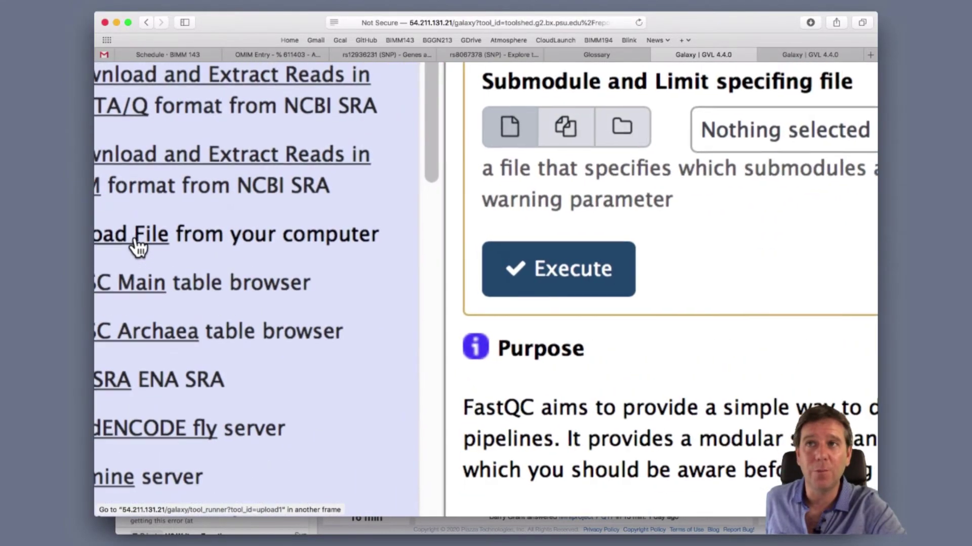
scroll(136, 245, left, 3)
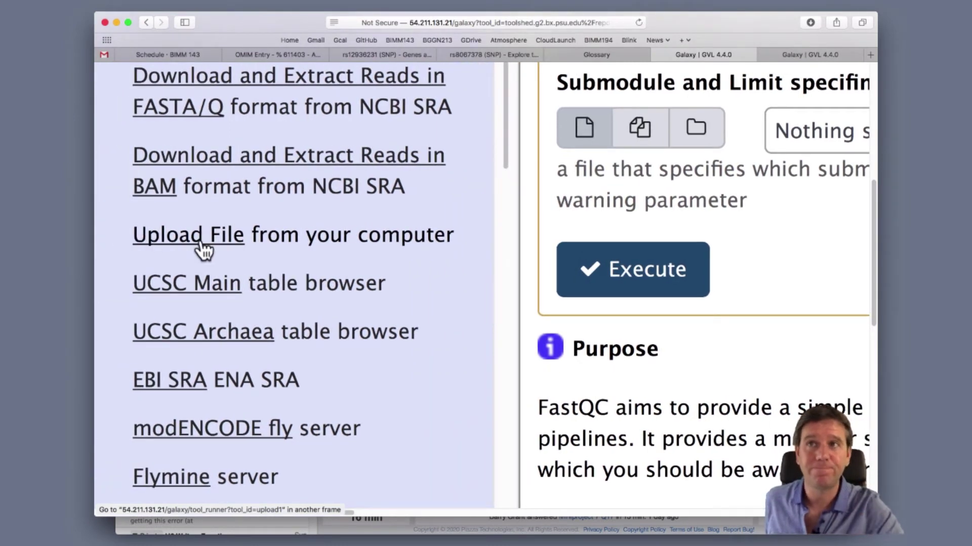
click(201, 243)
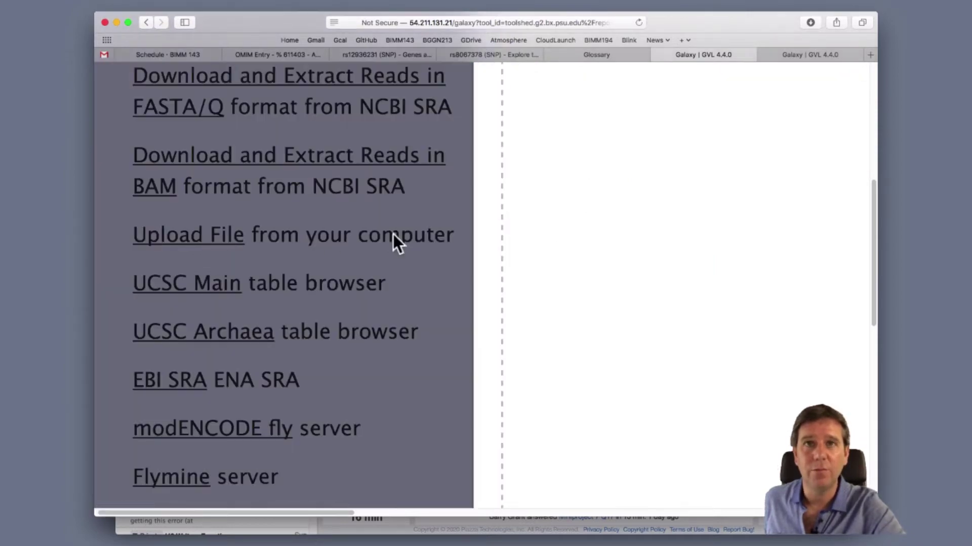
scroll(393, 234, down, 5)
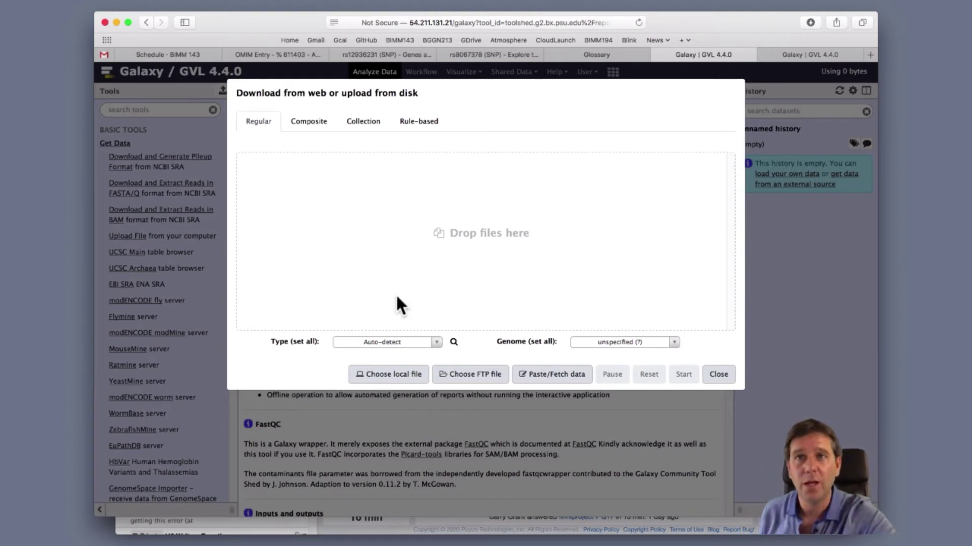
Queue HG00109_1.fastq and HG00109_2.fastq from Downloads in the upload window
click(415, 376)
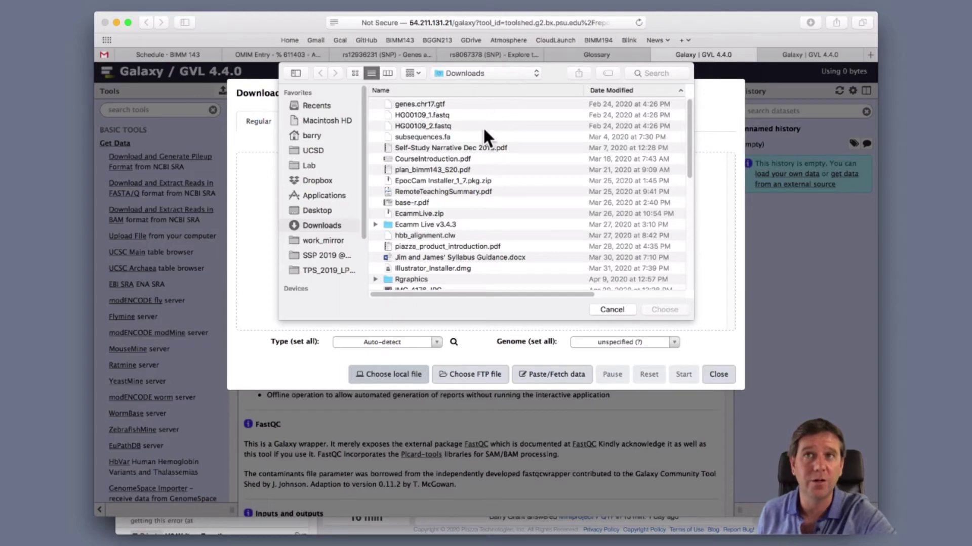
click(424, 114)
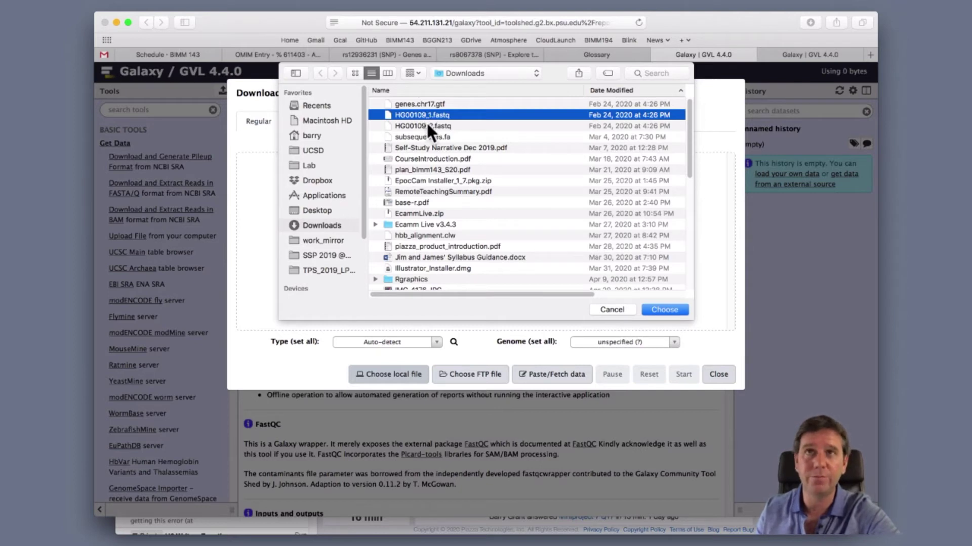
shift+click(428, 126)
click(679, 307)
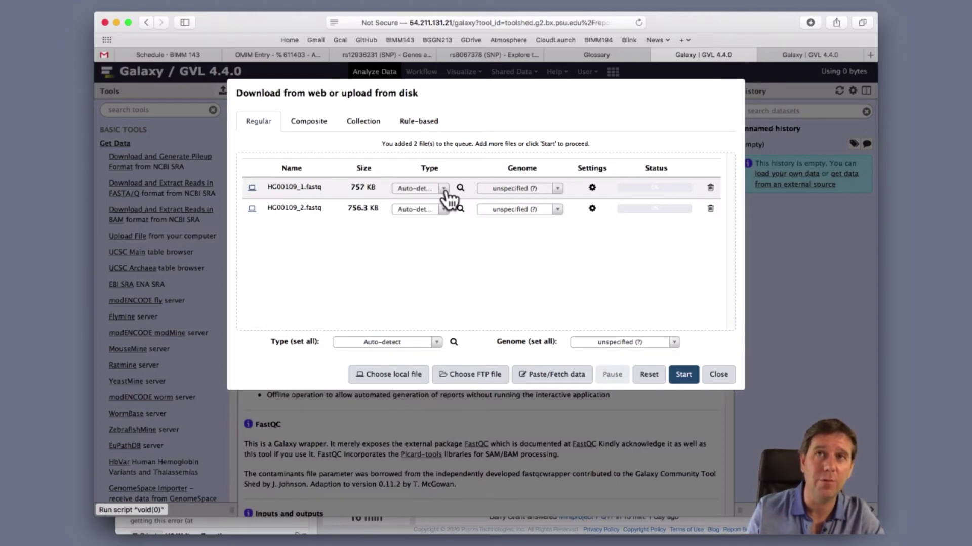
click(444, 188)
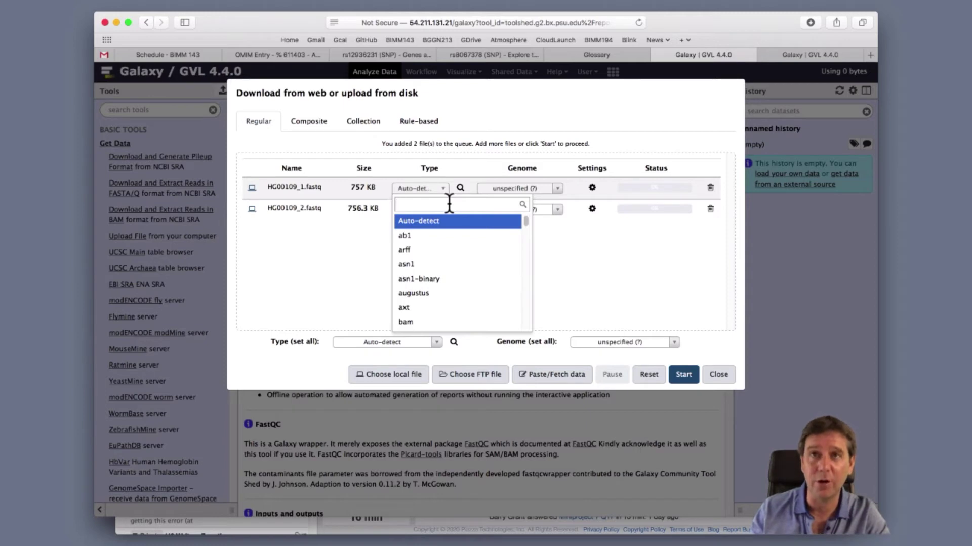
Set the type of HG00109_1.fastq and HG00109_2.fastq to fastqsanger
text(fastq)
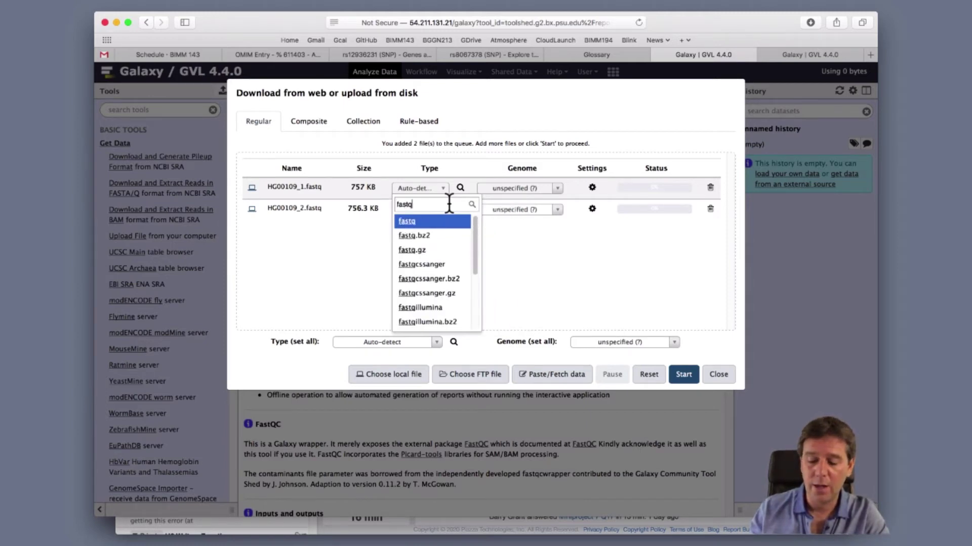
text(sanger)
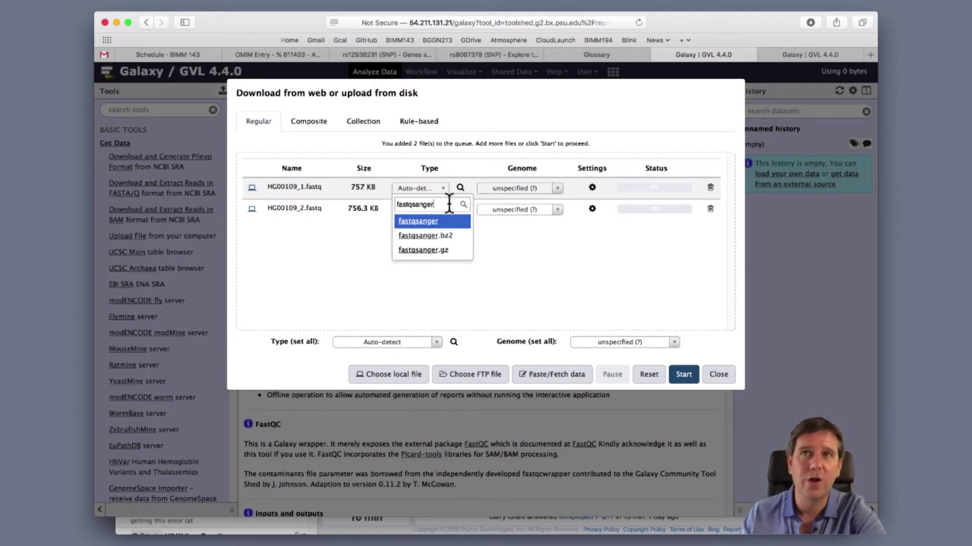
scroll(449, 204, up, 5)
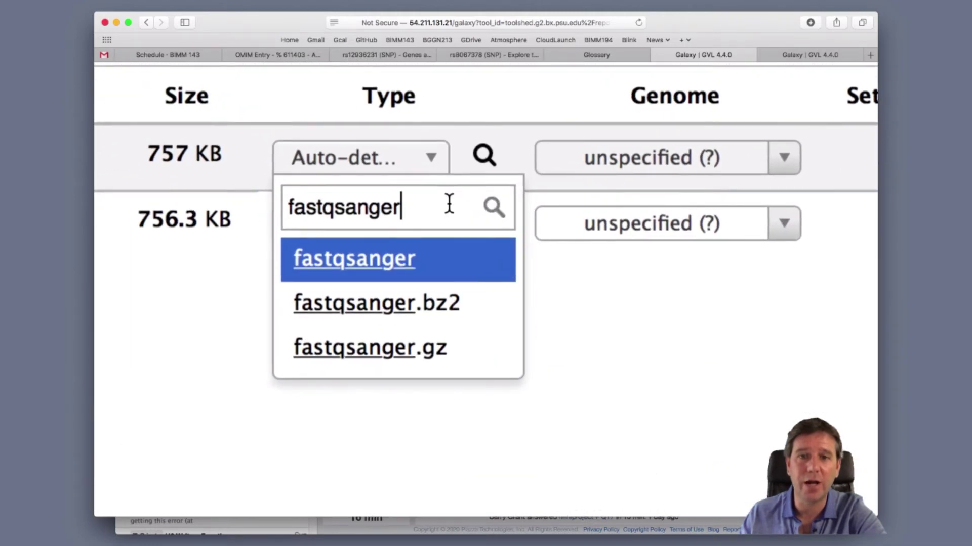
scroll(449, 204, right, 2)
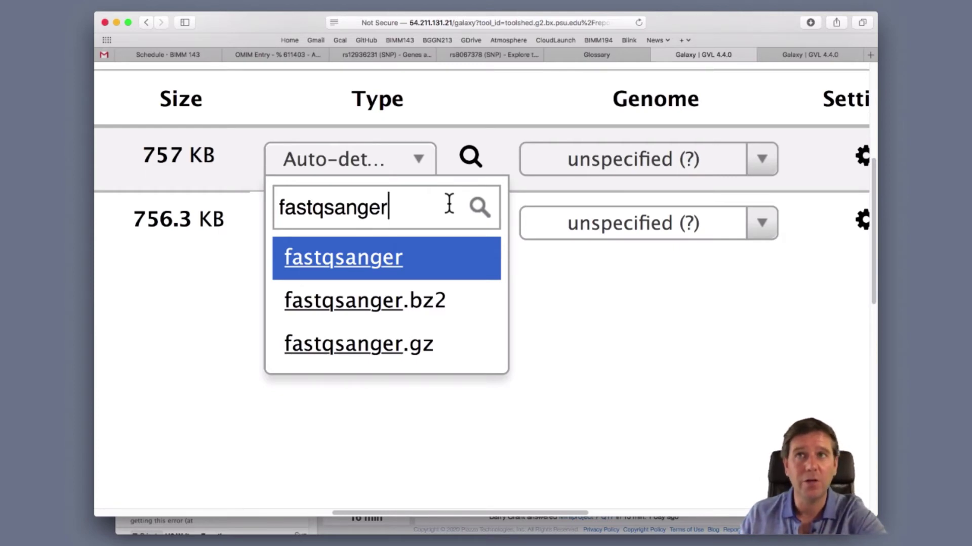
key(Return)
click(423, 228)
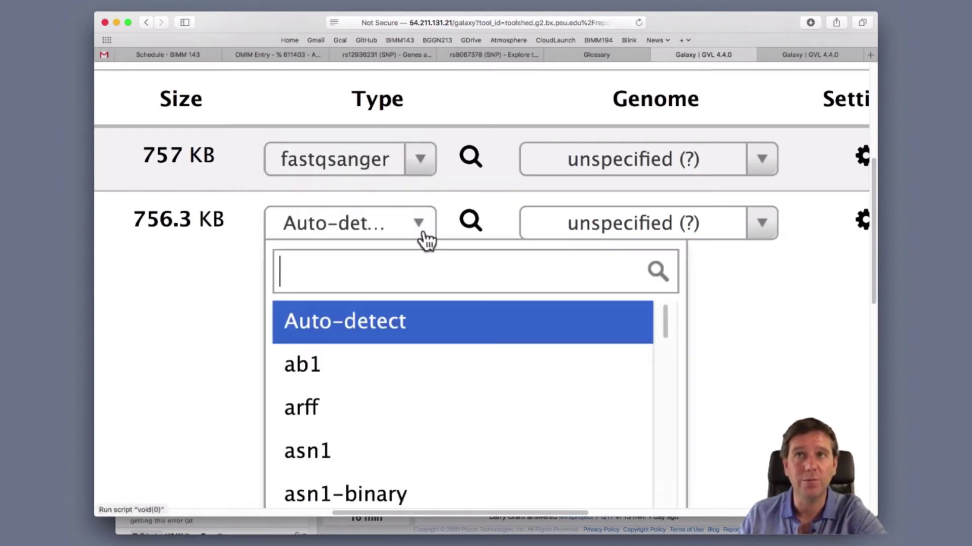
text(fast)
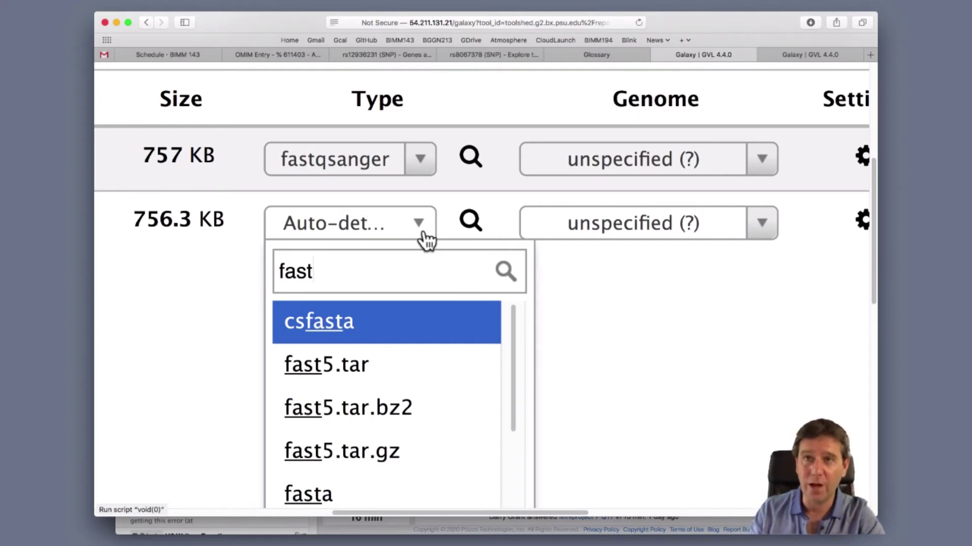
text(qsan)
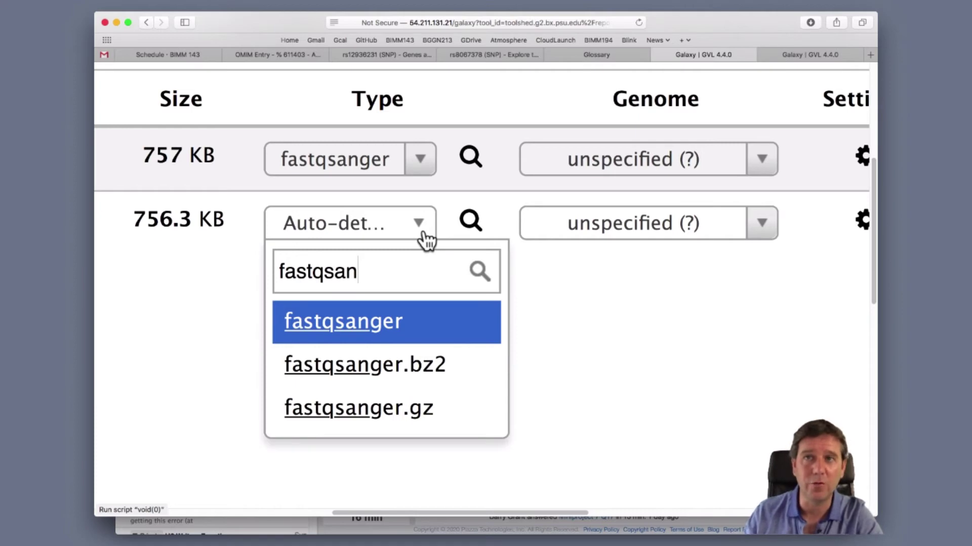
key(Return)
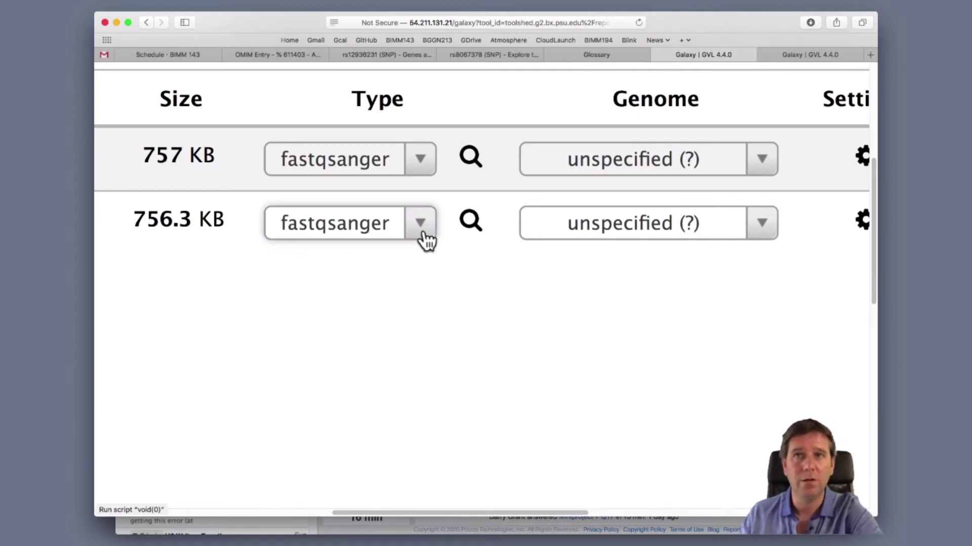
scroll(438, 278, down, 5)
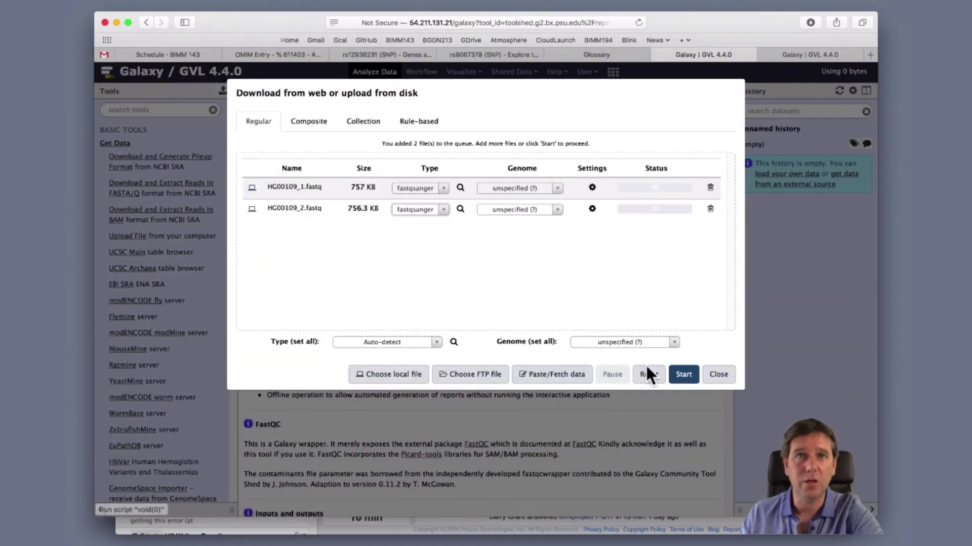
Start uploading both files, close the window, expand the first dataset and refresh the history
click(684, 376)
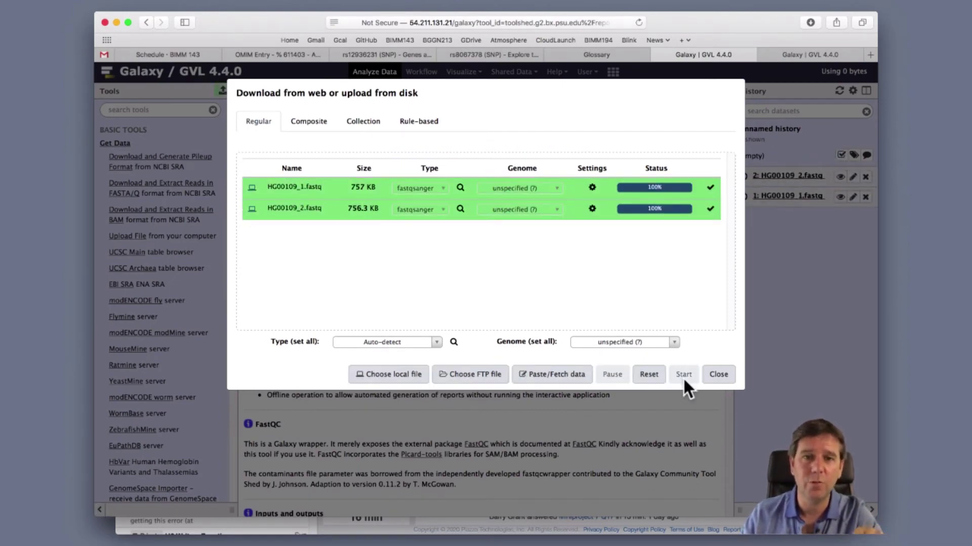
click(719, 375)
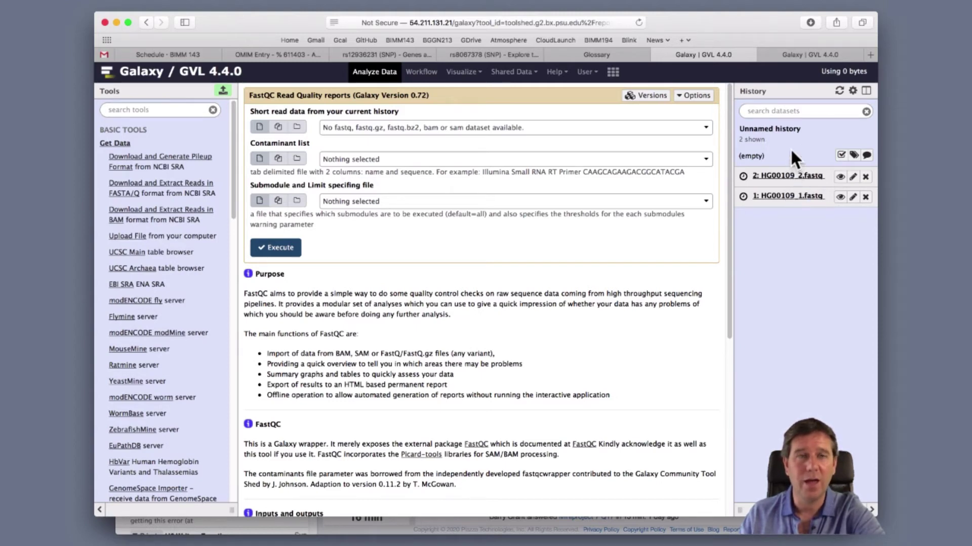
click(798, 196)
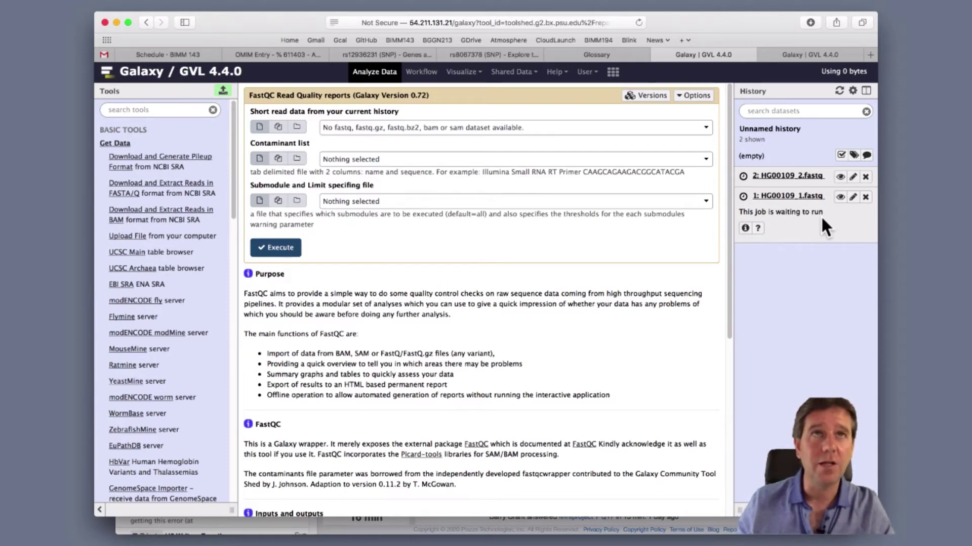
click(839, 91)
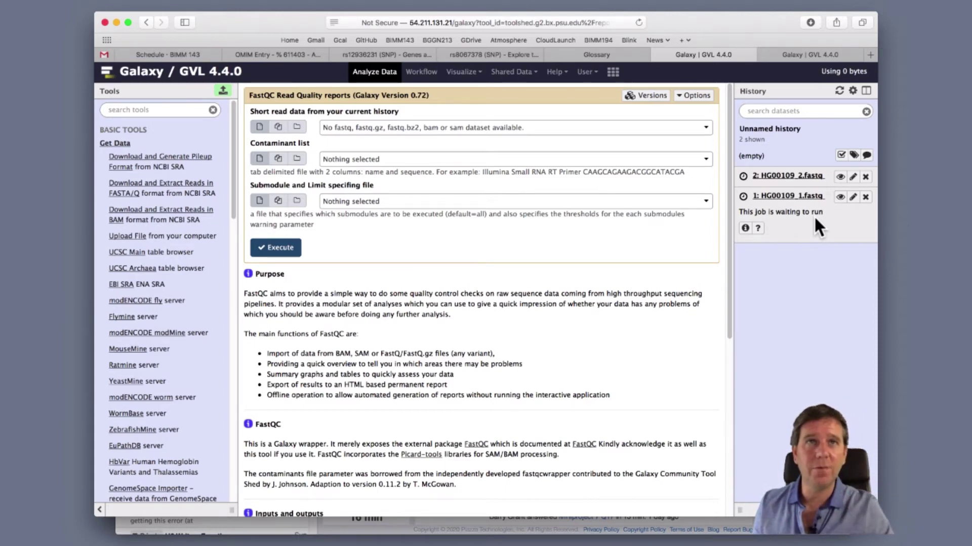
click(839, 91)
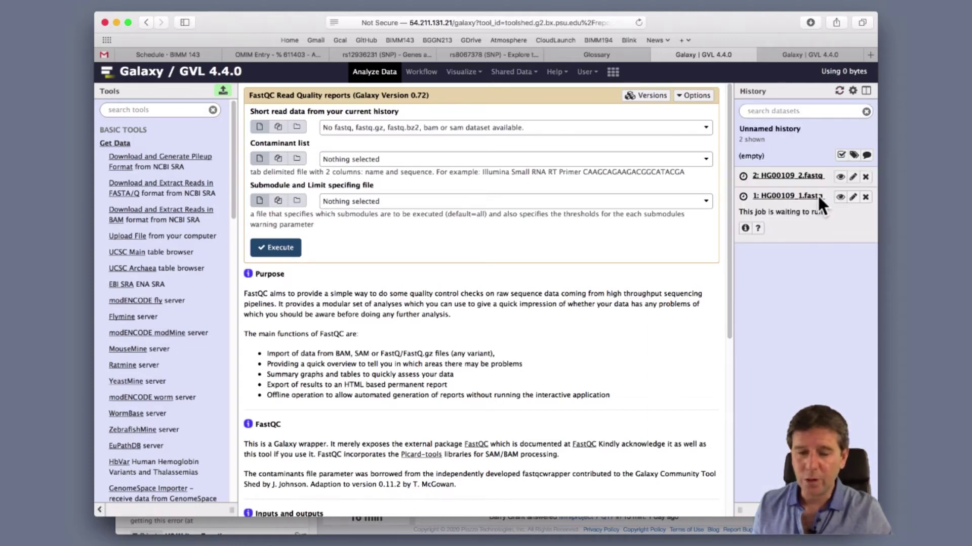
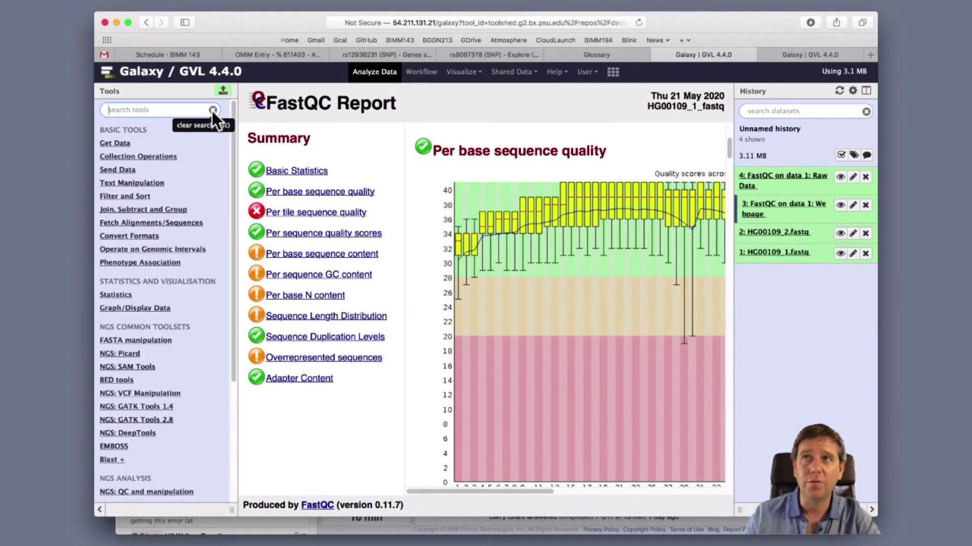
Filter the Tools panel by searching 'Tiphat' to list TopHat and related tools
text(Ti)
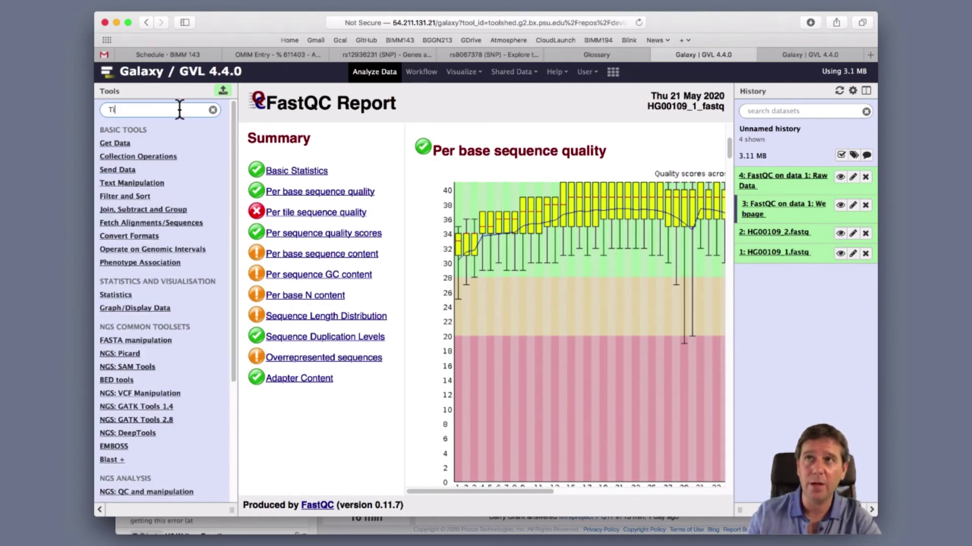
text(pha)
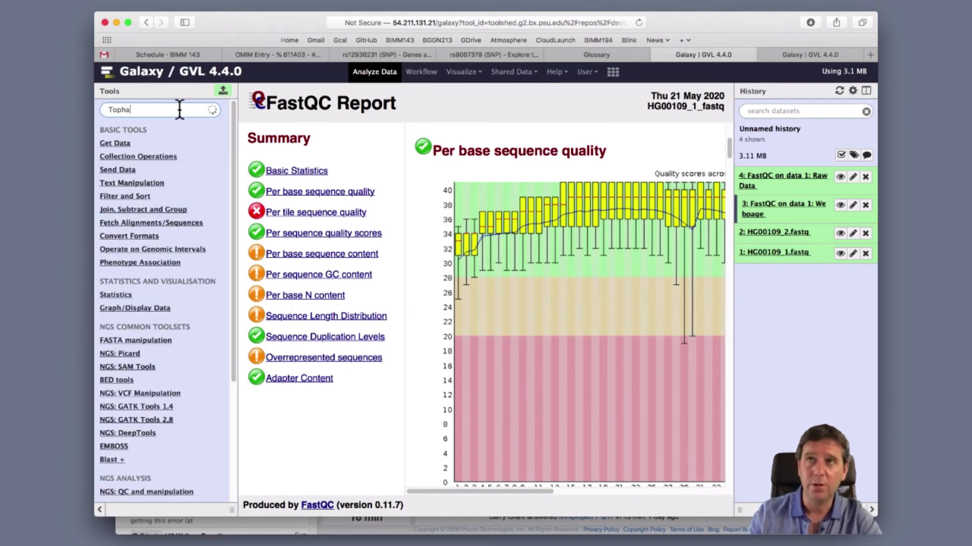
text(t)
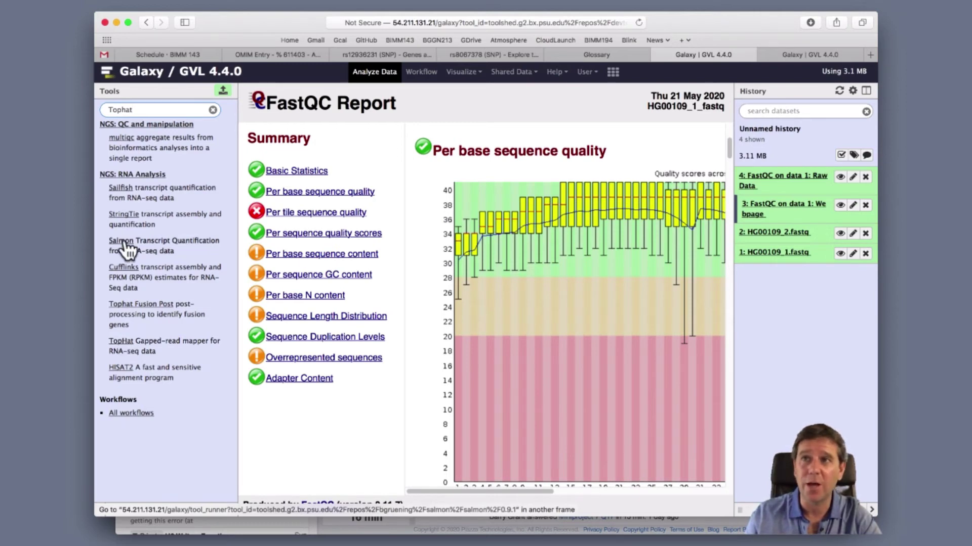
Open TopHat with paired-end individual datasets, using HG00109_1.fastq as forward reads
click(120, 346)
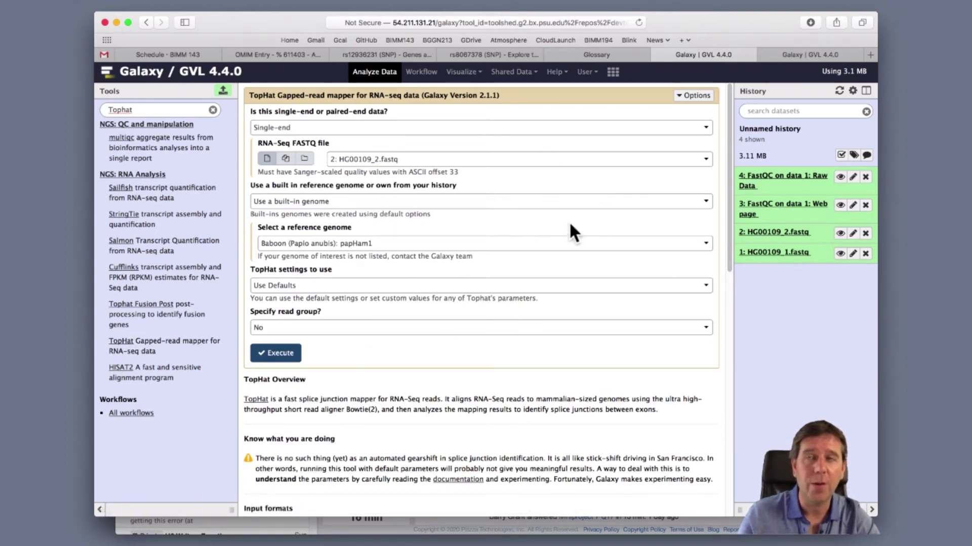
click(426, 128)
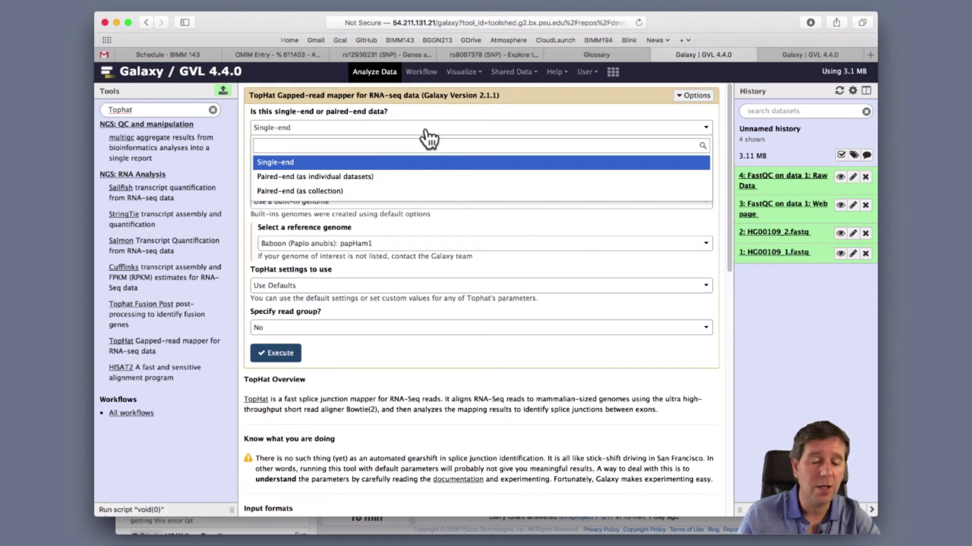
click(423, 177)
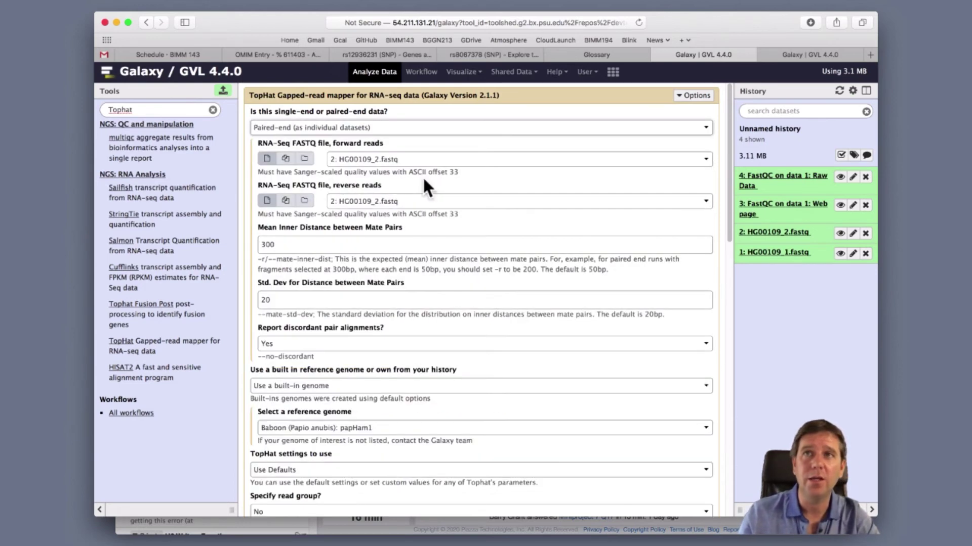
click(413, 159)
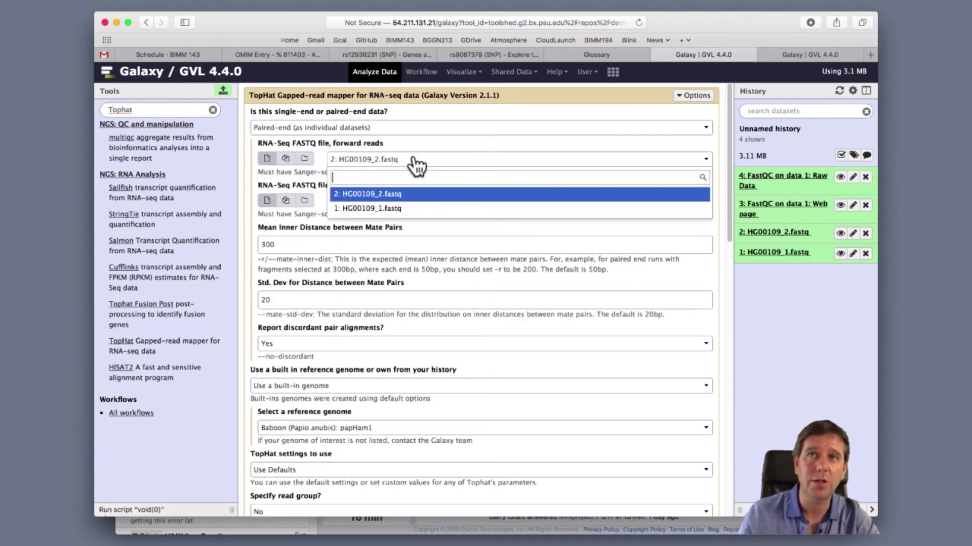
click(414, 208)
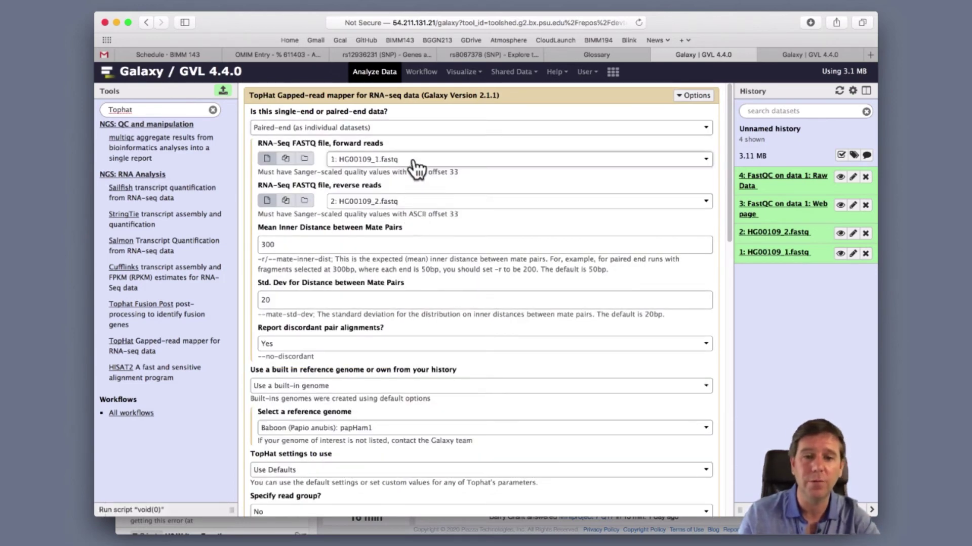
scroll(425, 163, up, 5)
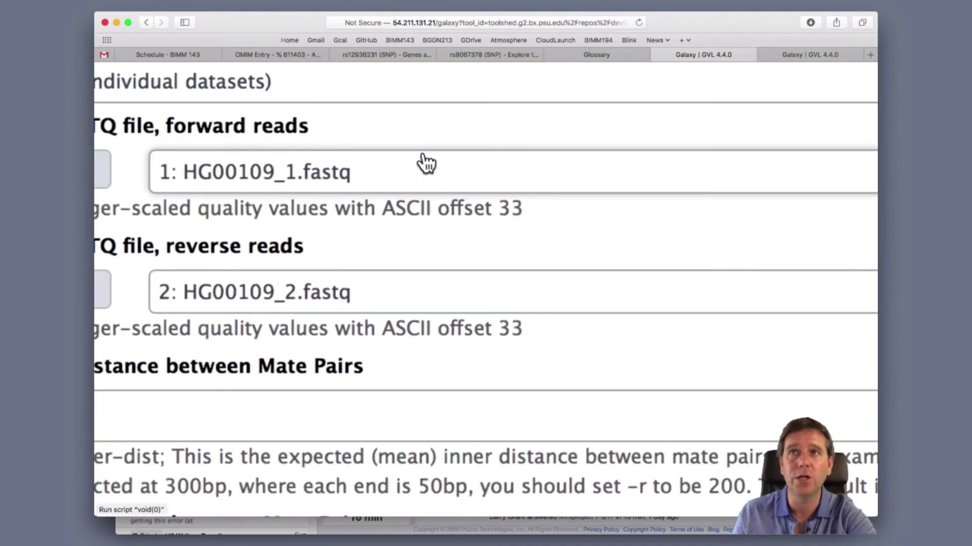
scroll(425, 163, down, 5)
scroll(425, 163, up, 3)
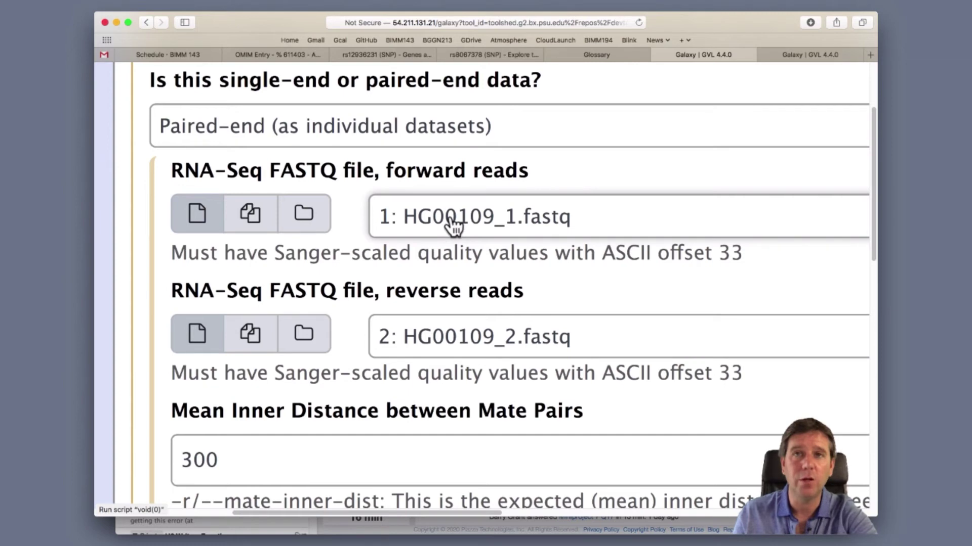
scroll(473, 344, down, 6)
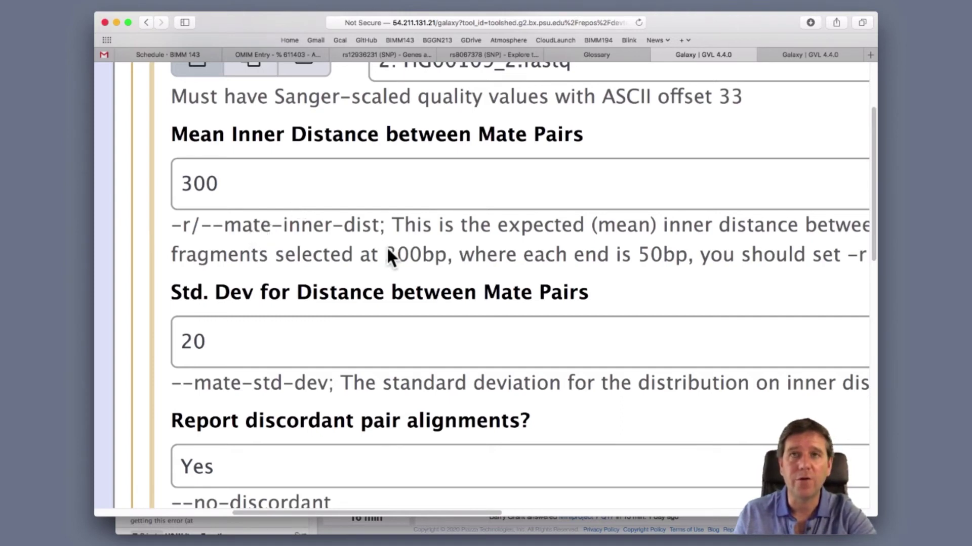
Change TopHat's mean inner distance between mate pairs from 300 to 150
double_click(311, 187)
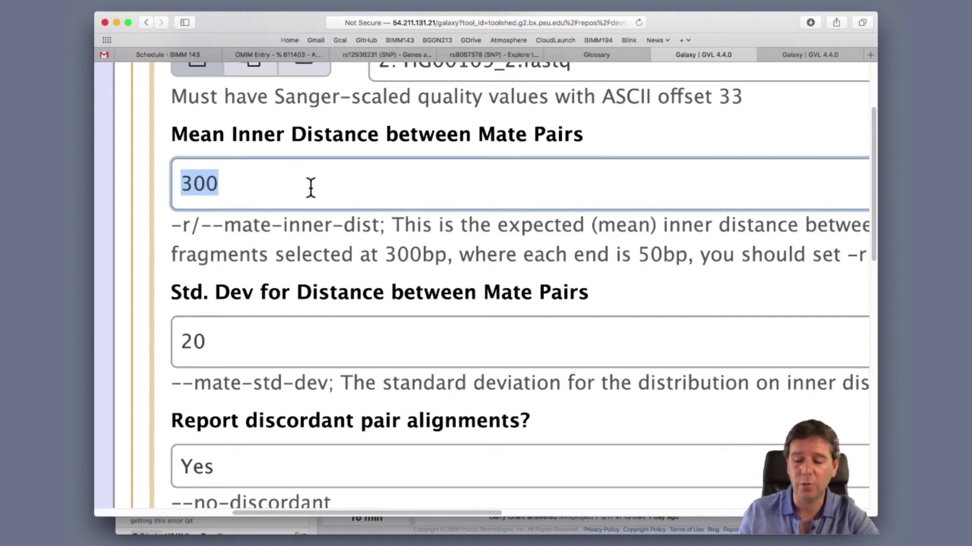
text(150)
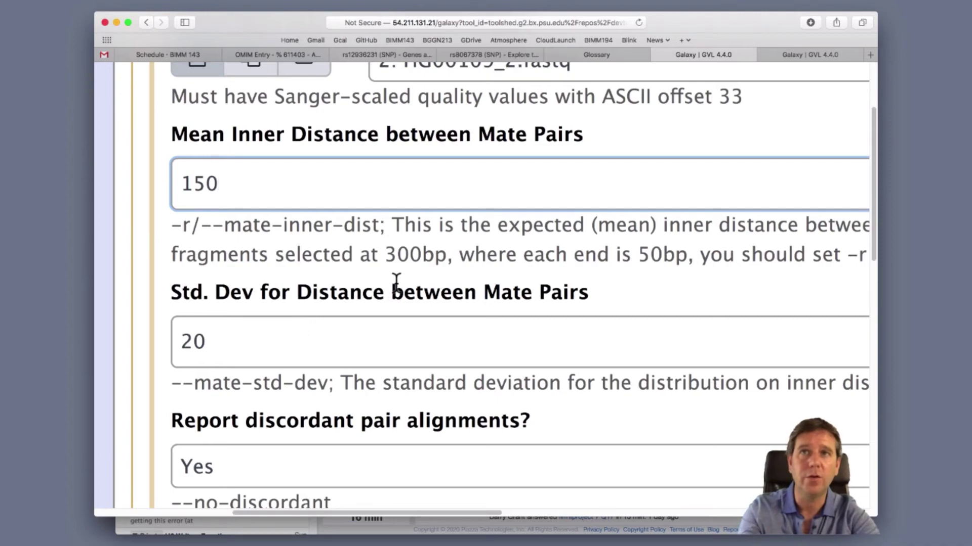
key(super+minus)
scroll(394, 282, down, 5)
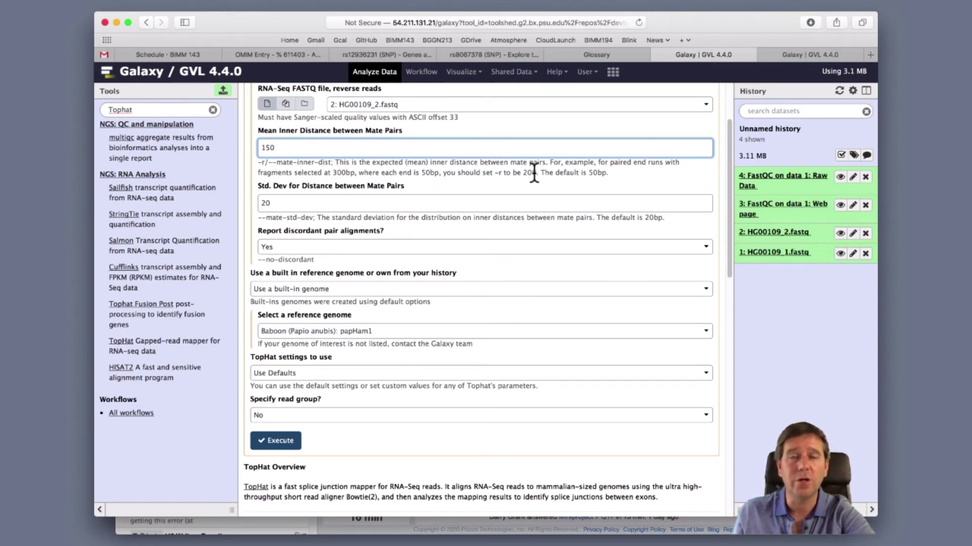
double_click(390, 144)
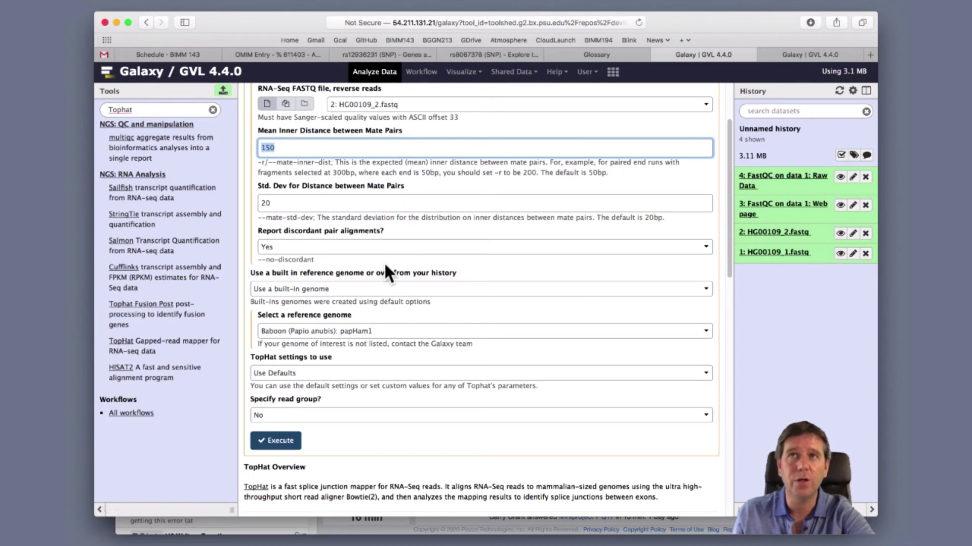
scroll(383, 262, up, 3)
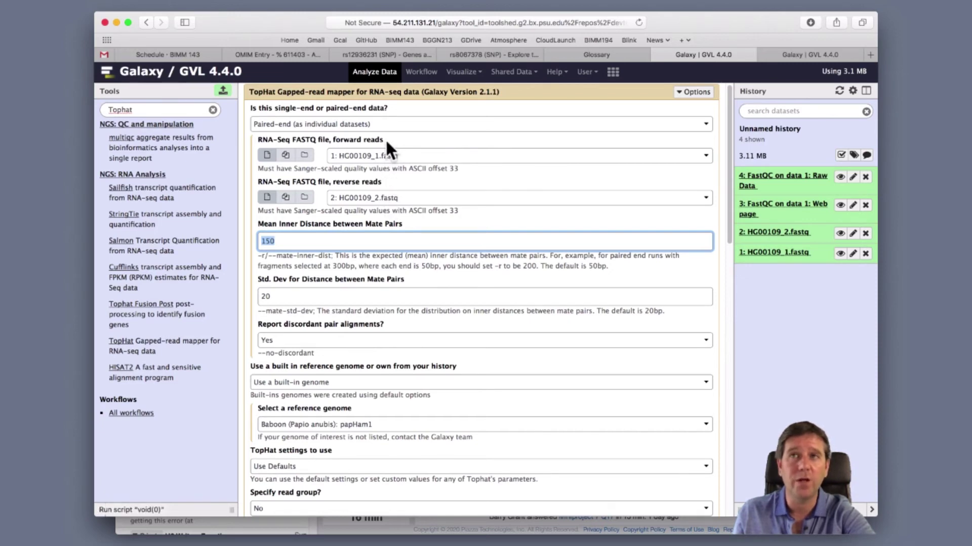
scroll(385, 236, down, 2)
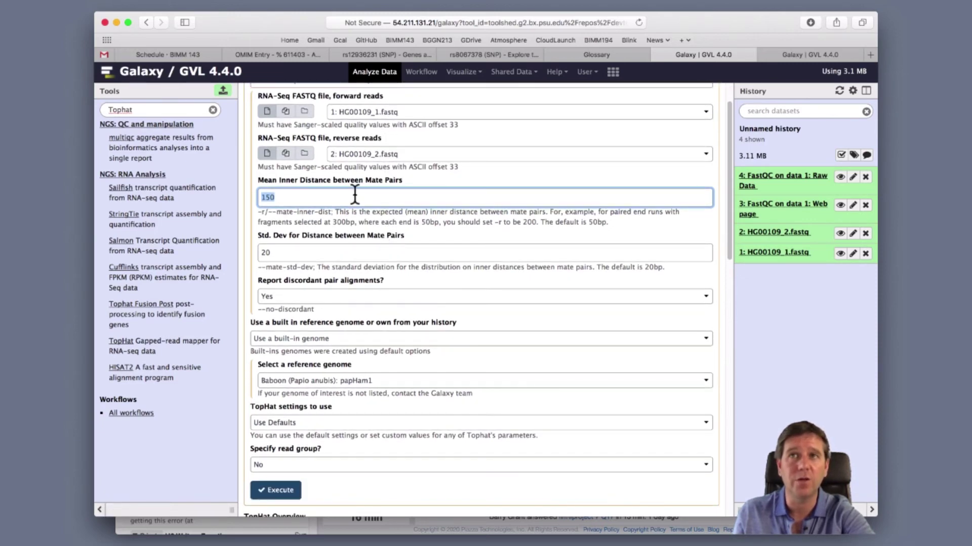
Keep a built-in reference and select Human (Homo sapiens) (b37): hg19 as the genome
click(344, 343)
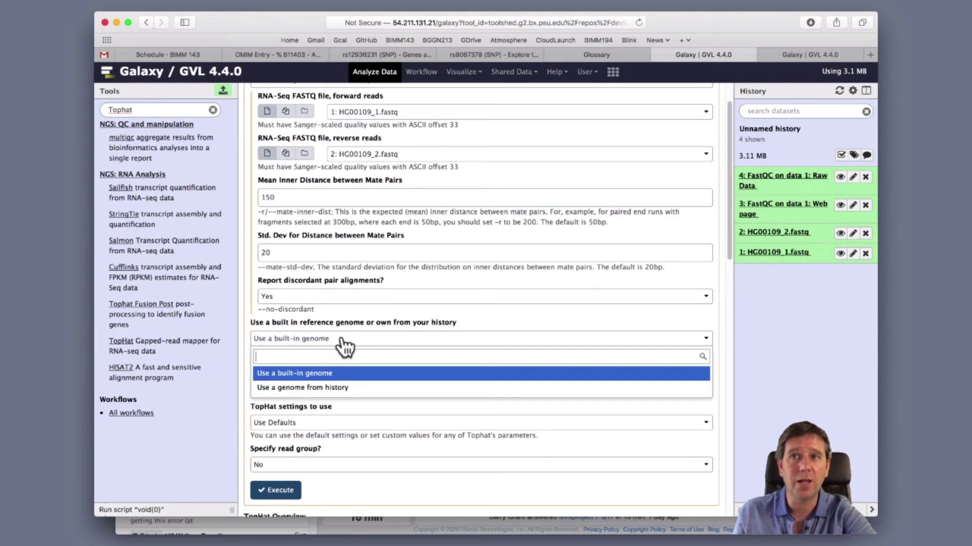
click(344, 347)
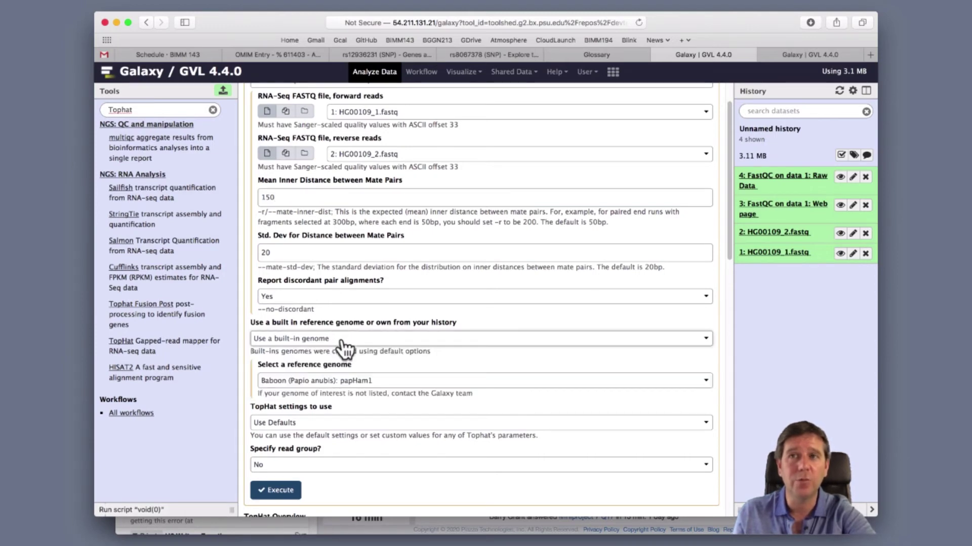
click(335, 385)
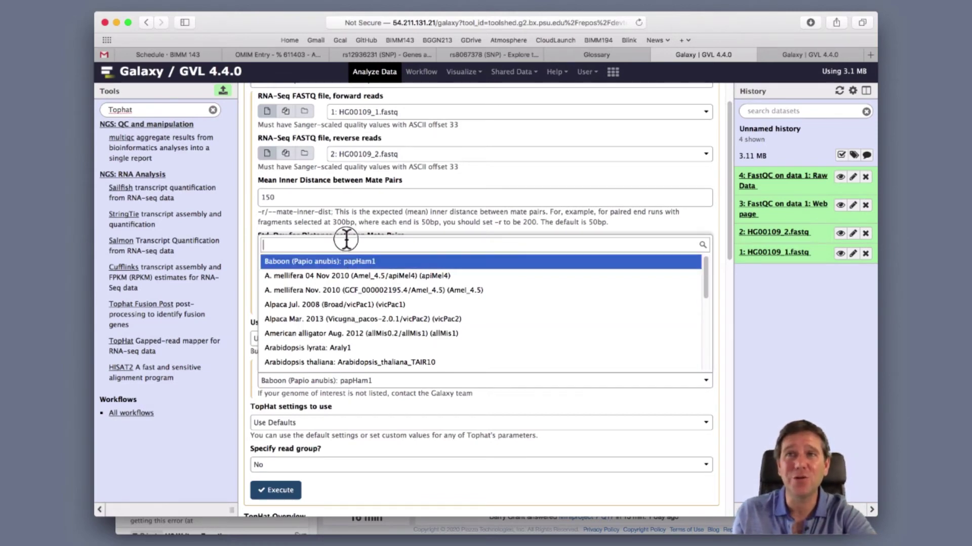
text(huam)
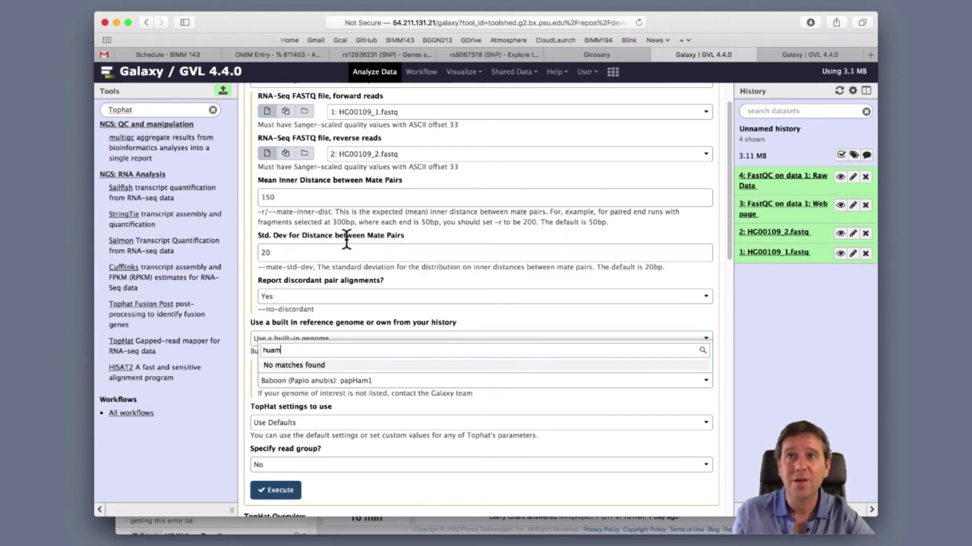
key(BackSpace)
key(BackSpace)
key(BackSpace)
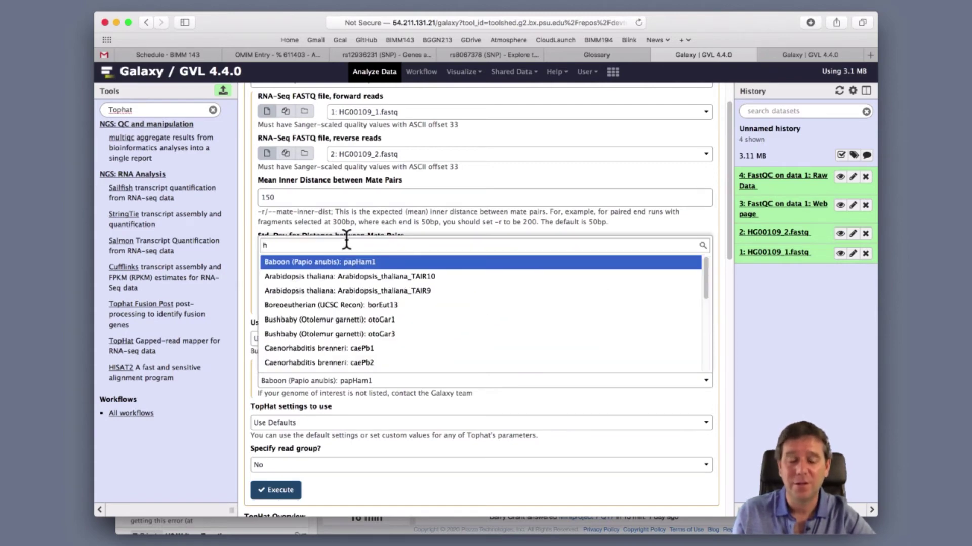
text(uman)
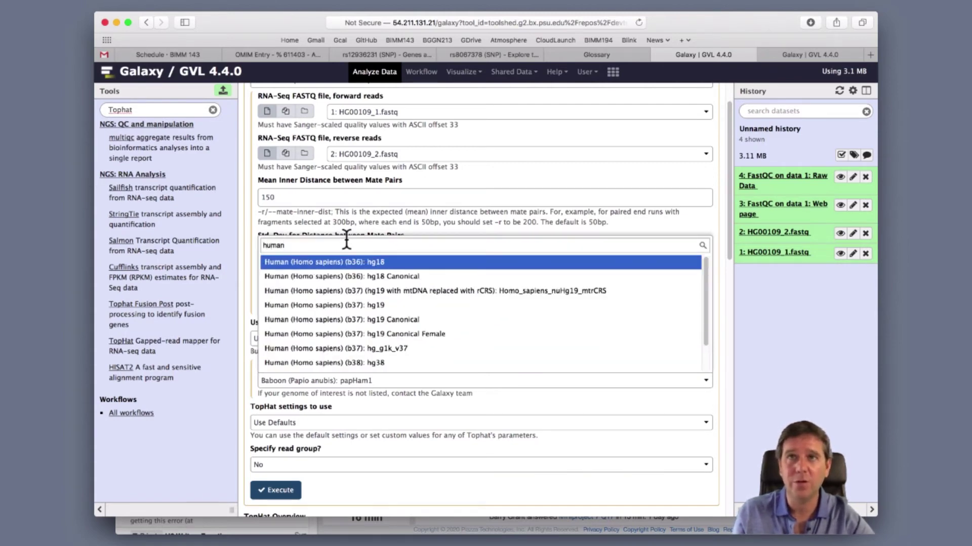
key(Down)
key(Down)
key(Down)
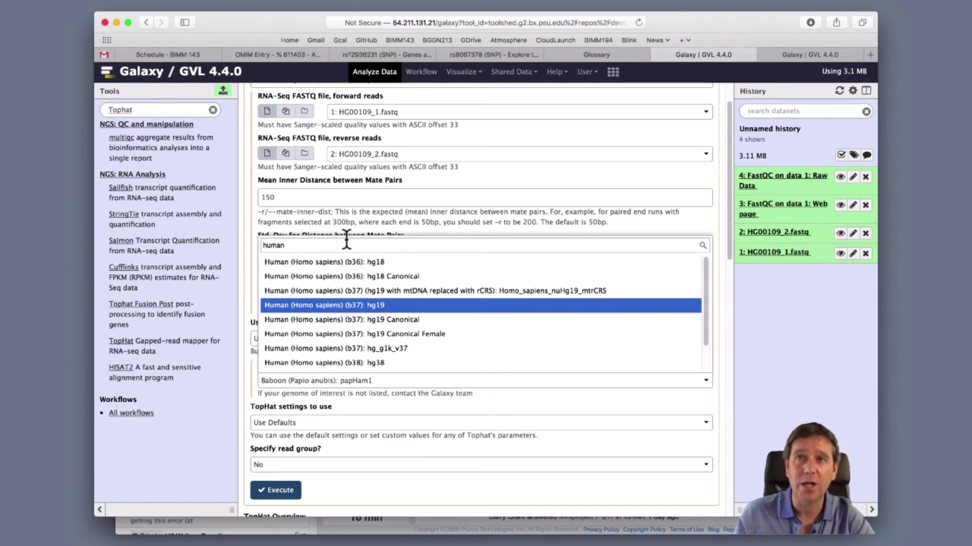
key(Return)
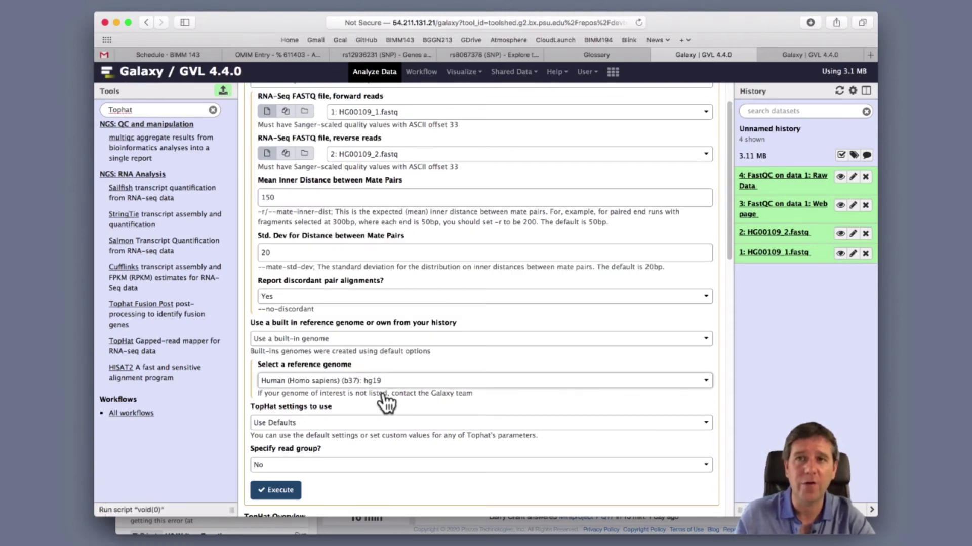
scroll(391, 428, down, 1)
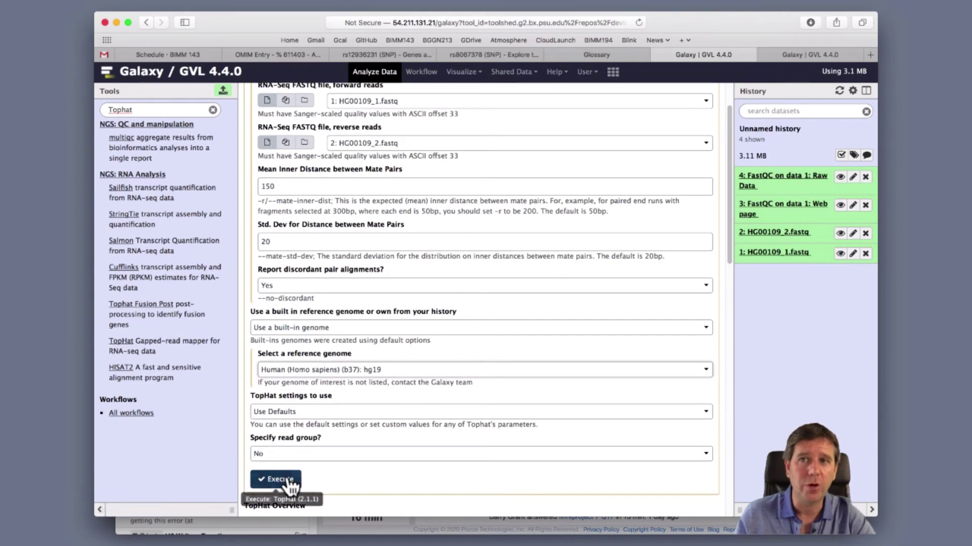
scroll(291, 486, down, 5)
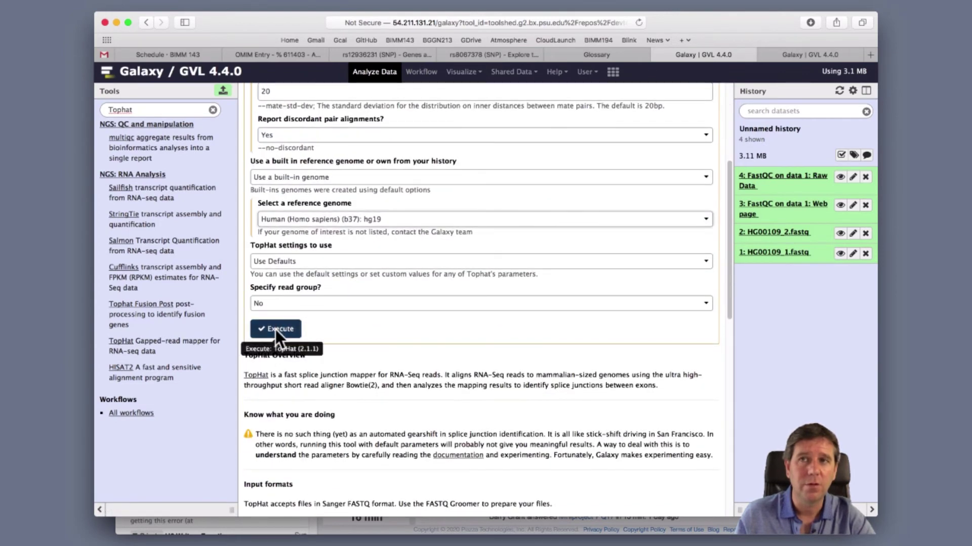
Execute TopHat and preview the accepted_hits output, which reports a BAM display error
click(275, 330)
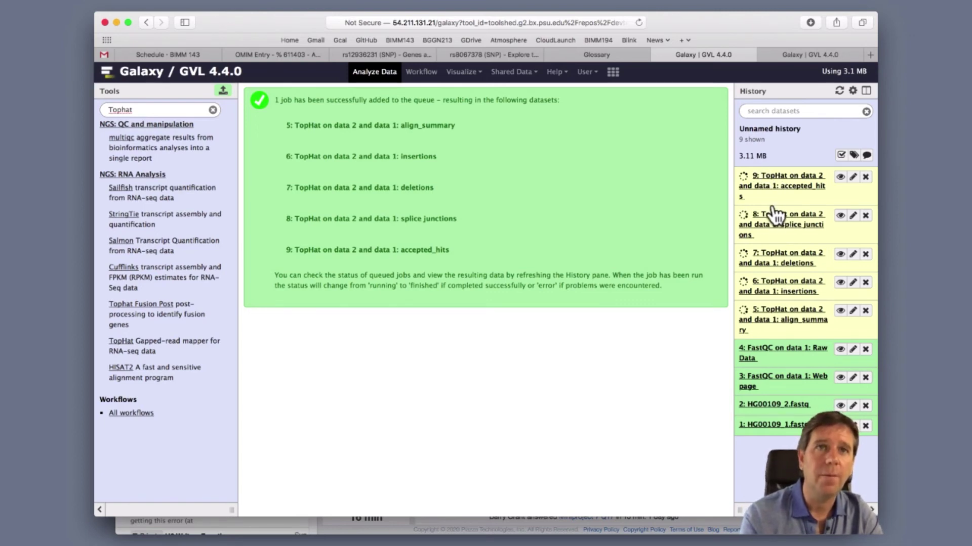
click(781, 191)
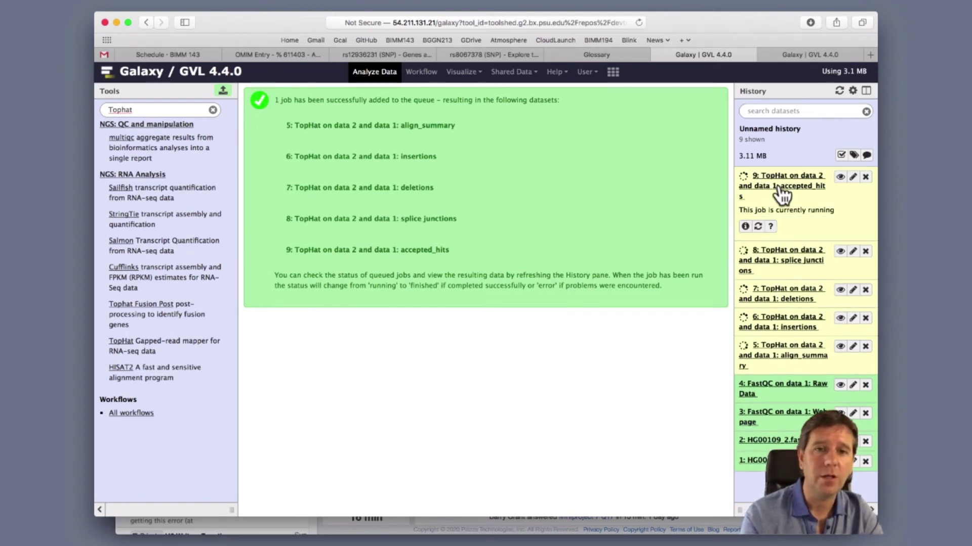
click(840, 178)
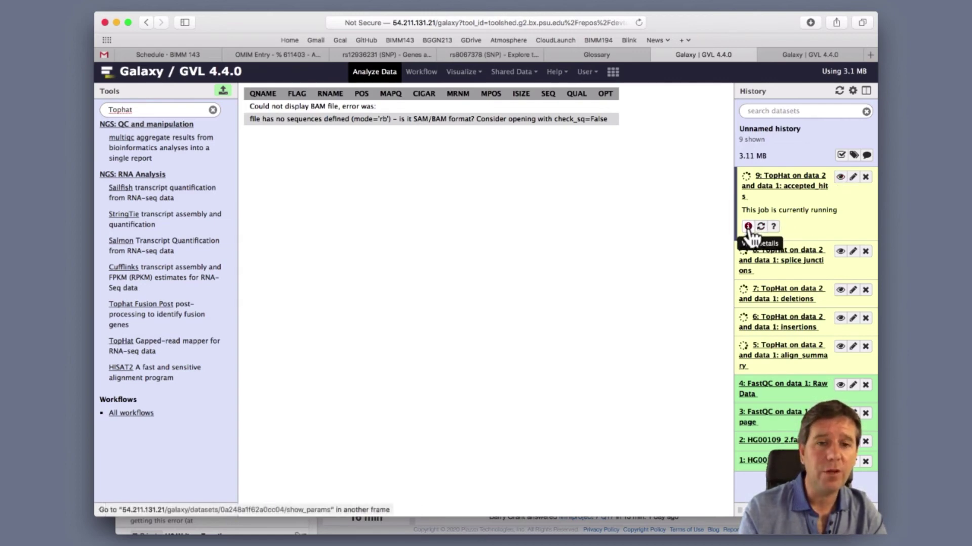
Show the details page for dataset 9 accepted_hits at normal page zoom
scroll(750, 230, up, 10)
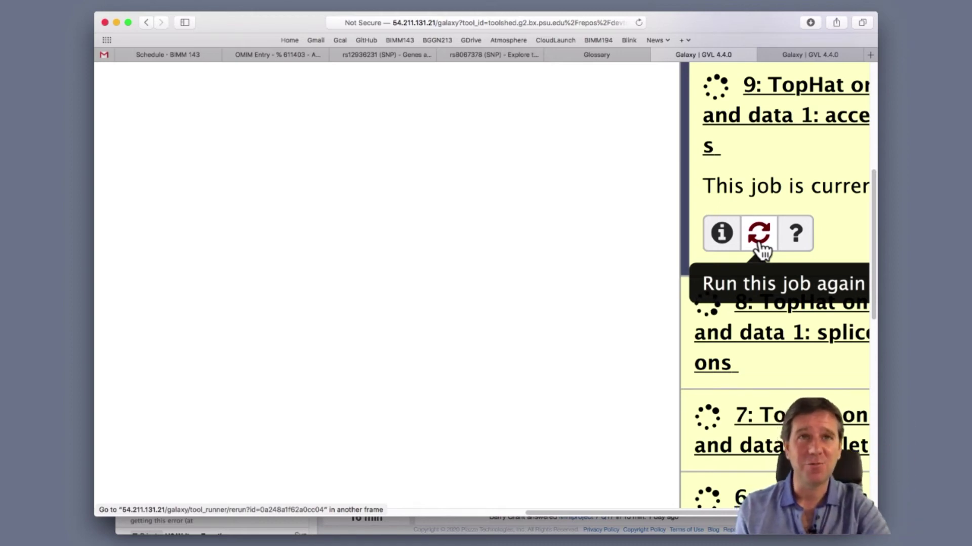
click(722, 242)
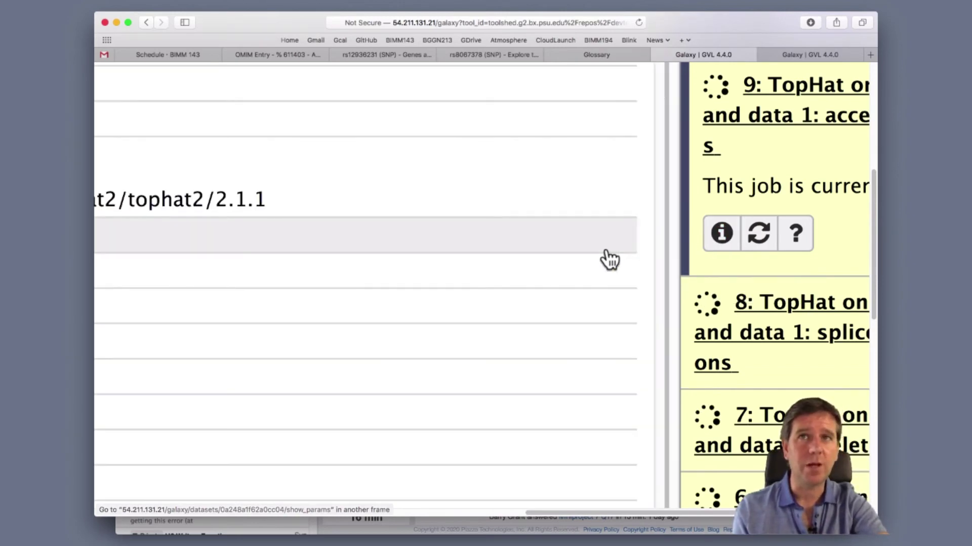
key(super+0)
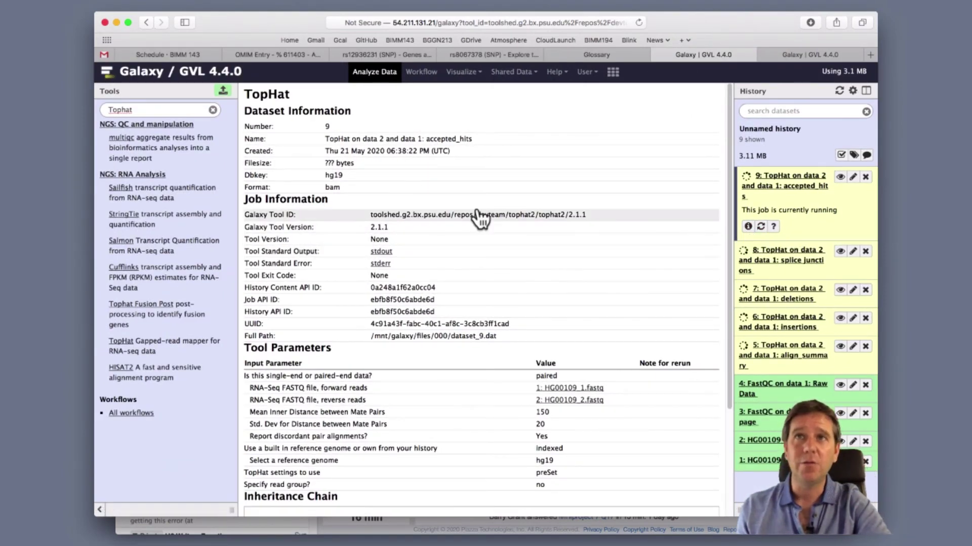
double_click(358, 151)
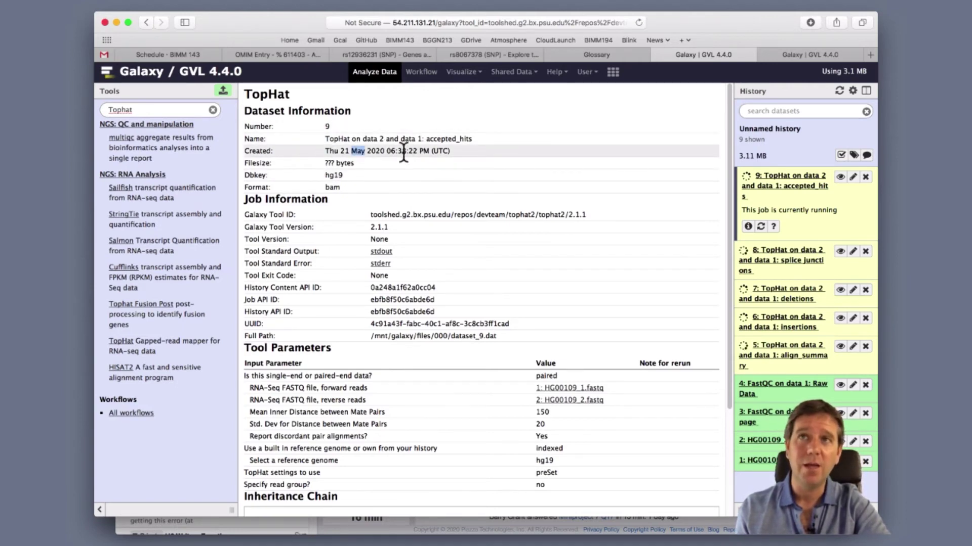
drag(450, 151, 425, 151)
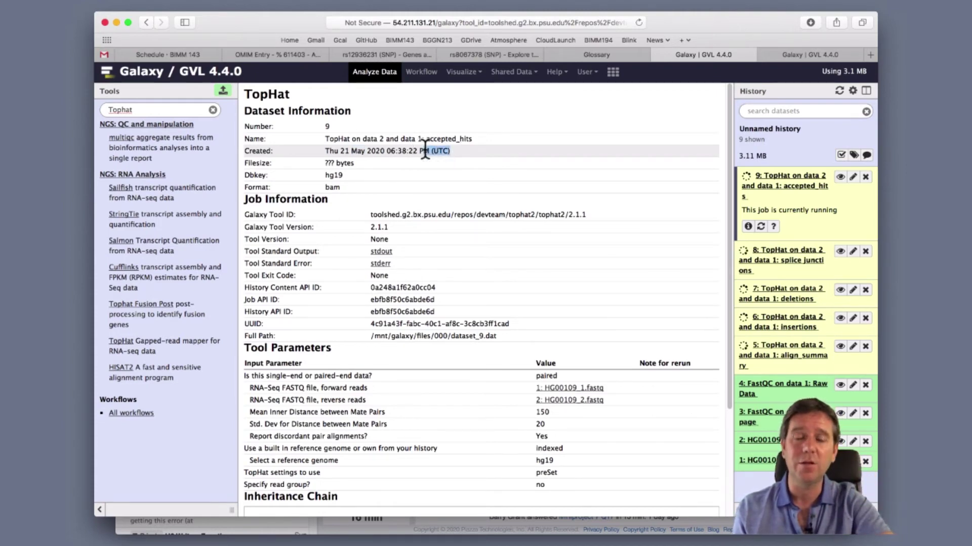
drag(425, 151, 422, 151)
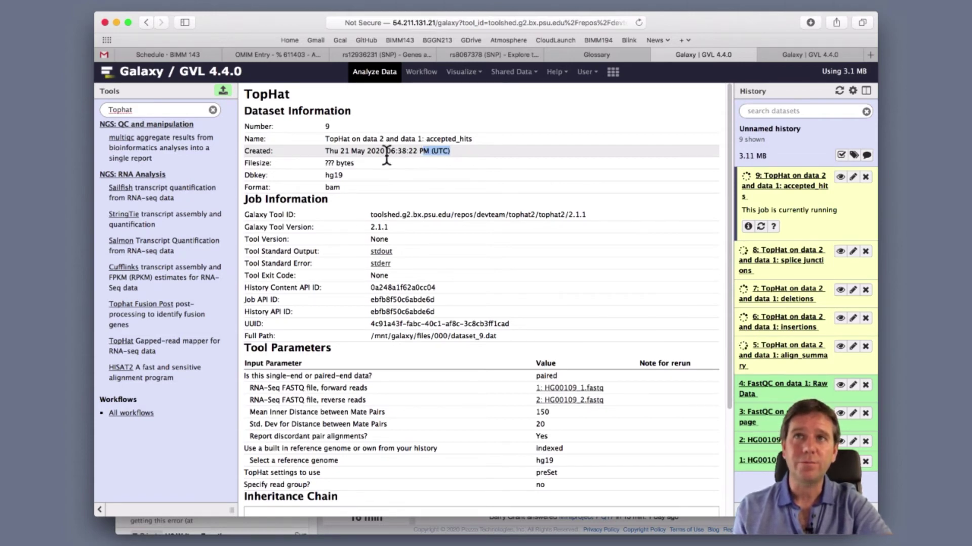
click(403, 154)
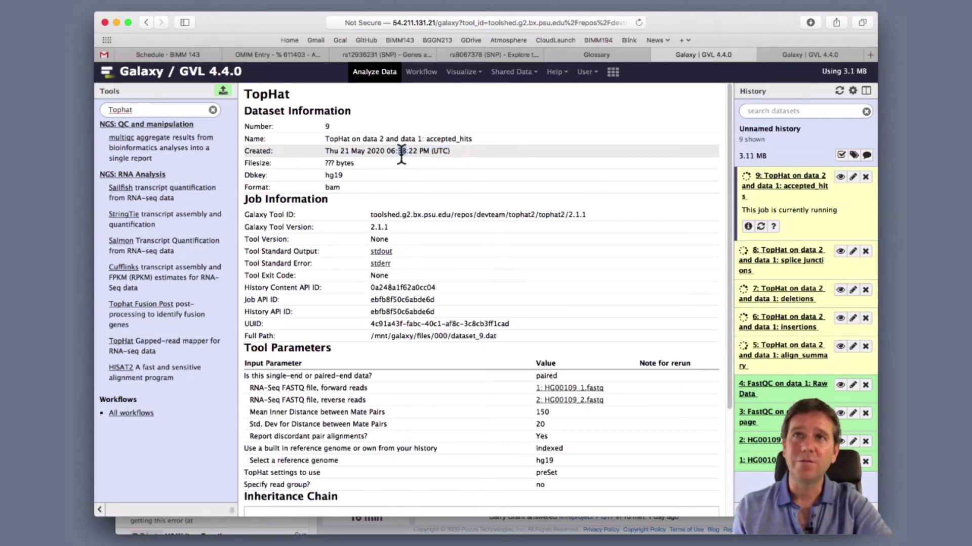
double_click(402, 151)
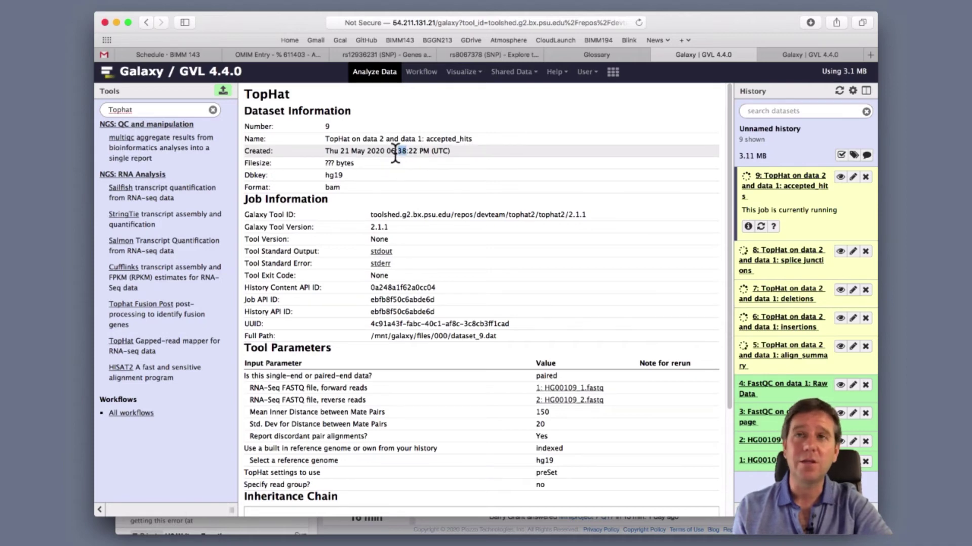
click(395, 155)
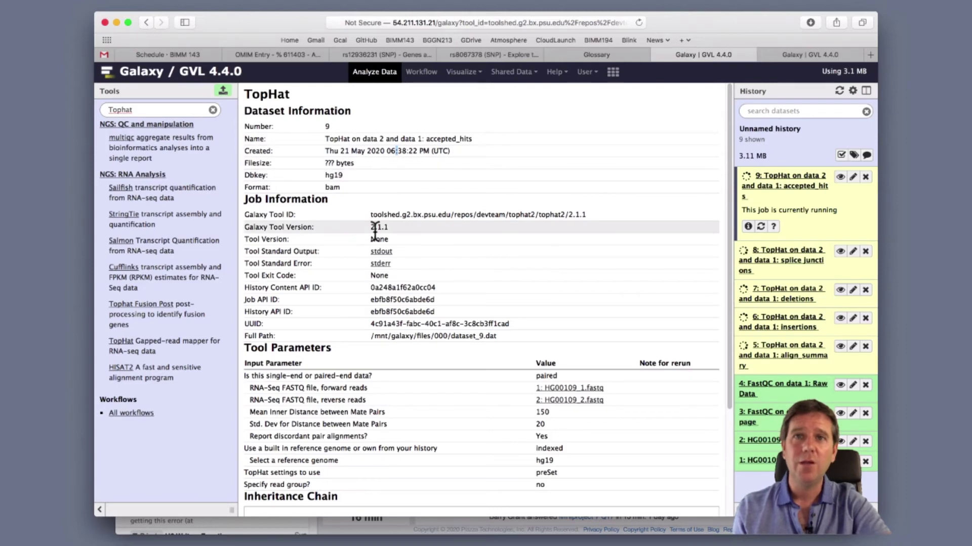
scroll(374, 230, down, 5)
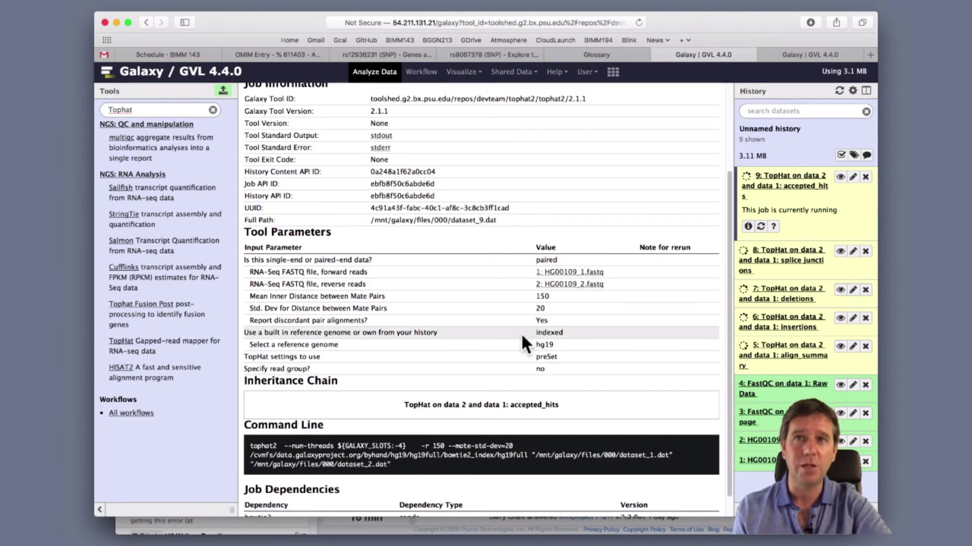
scroll(521, 332, down, 1)
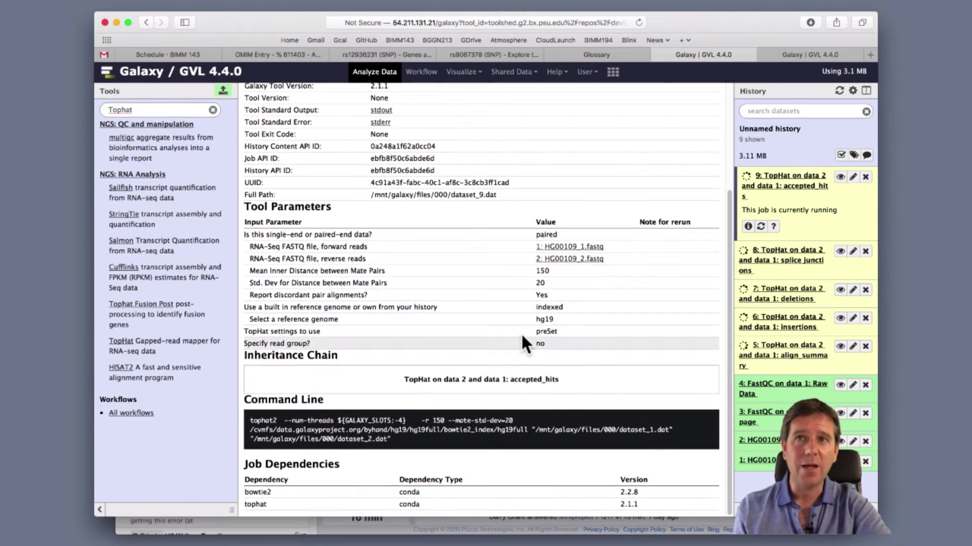
scroll(410, 432, up, 5)
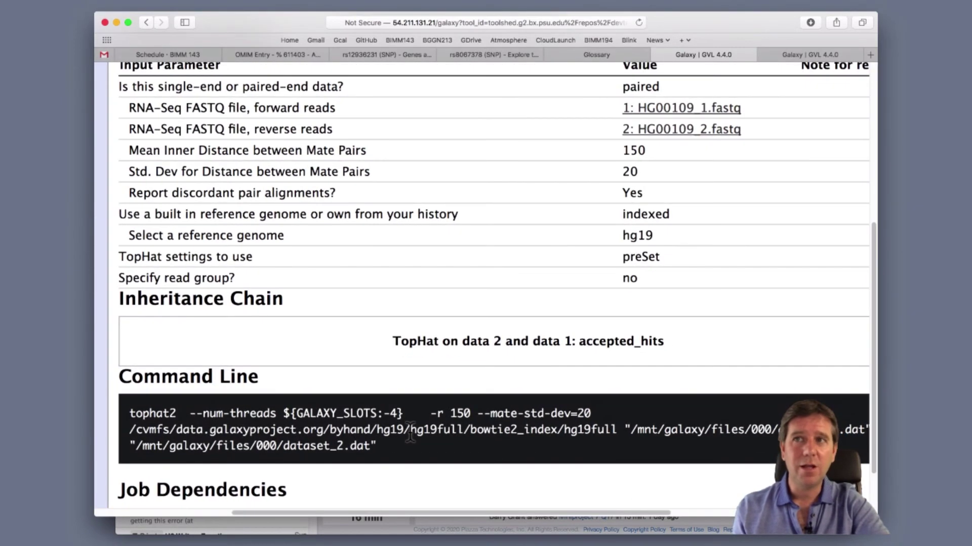
click(130, 416)
drag(130, 416, 402, 444)
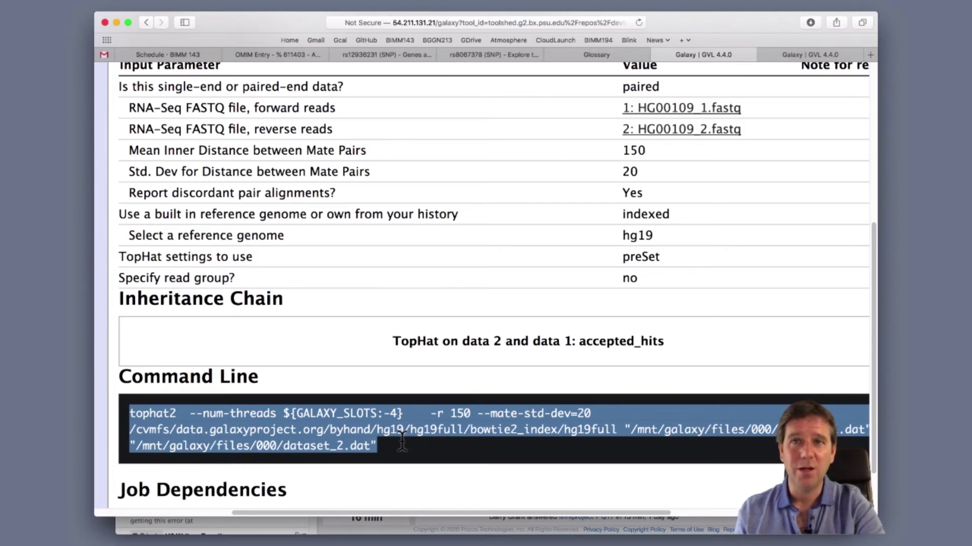
double_click(451, 413)
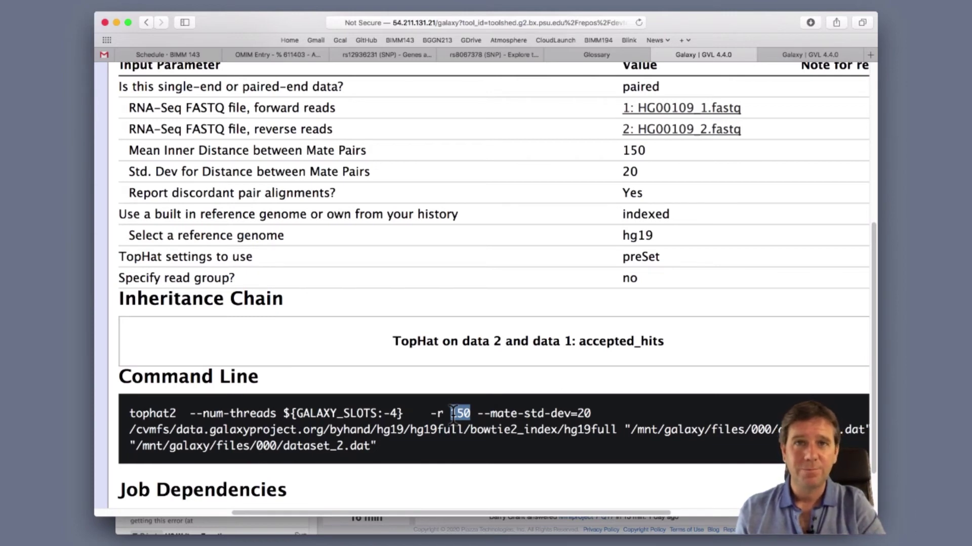
double_click(567, 430)
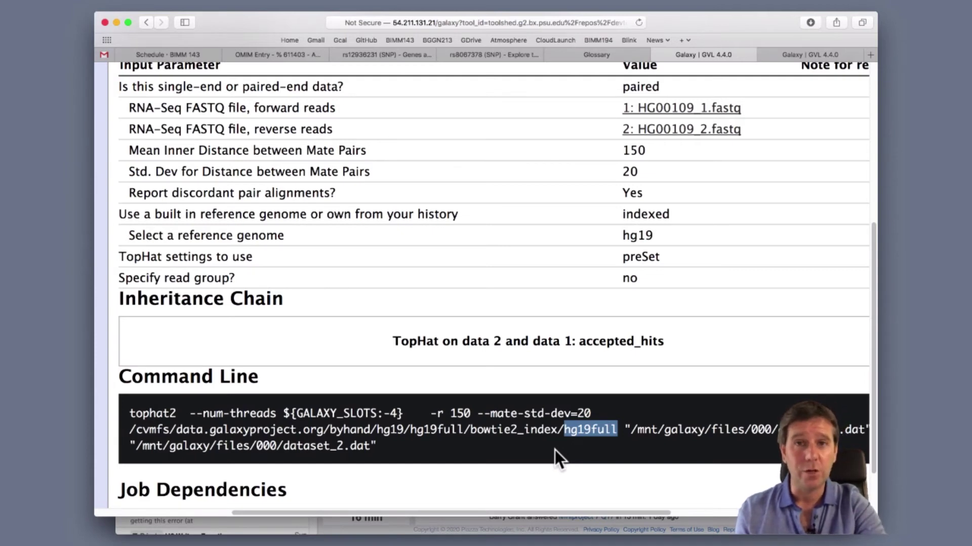
key(super+0)
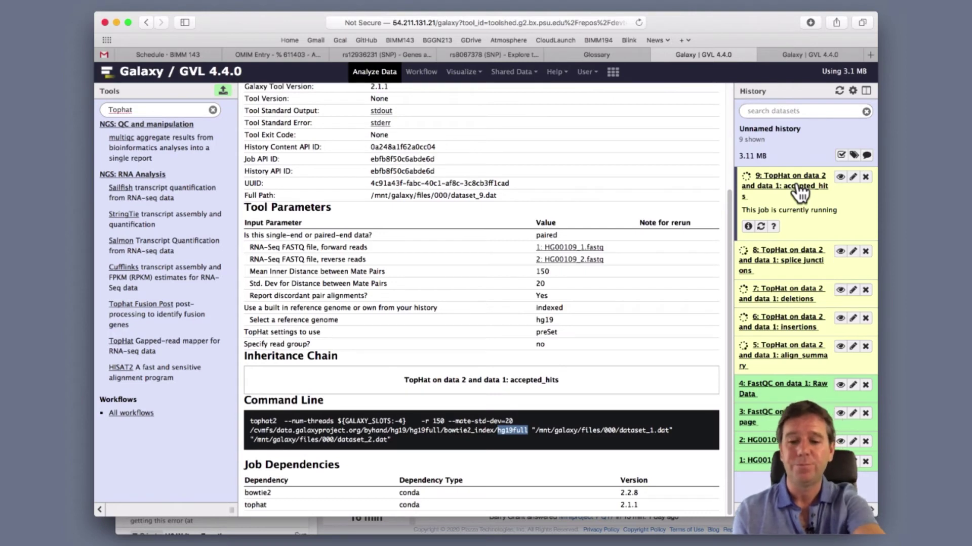
key(super+grave)
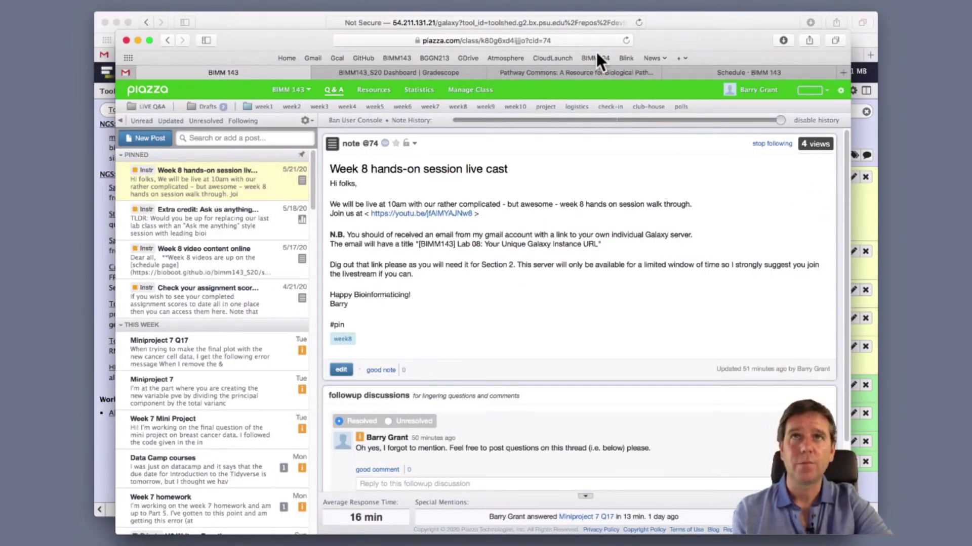
click(626, 40)
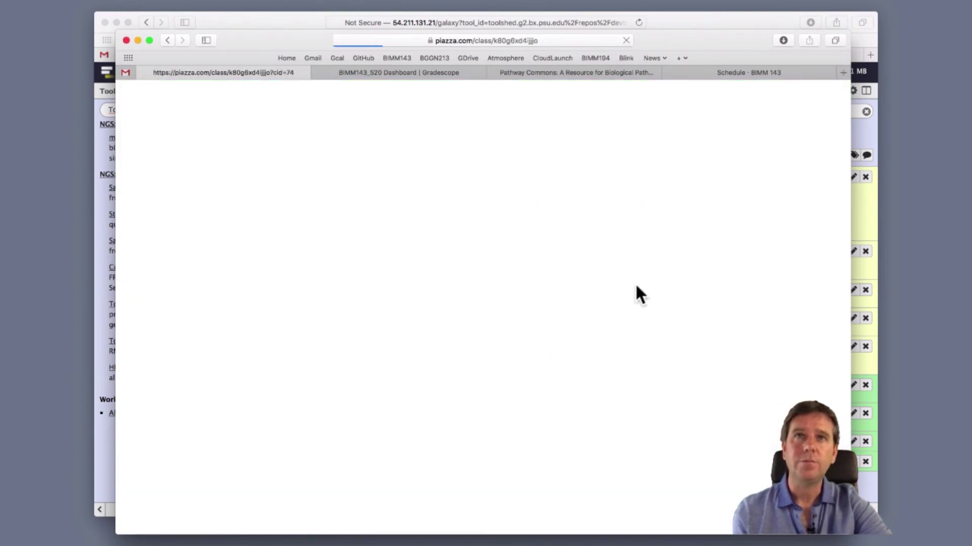
scroll(622, 443, down, 2)
scroll(619, 435, down, 1)
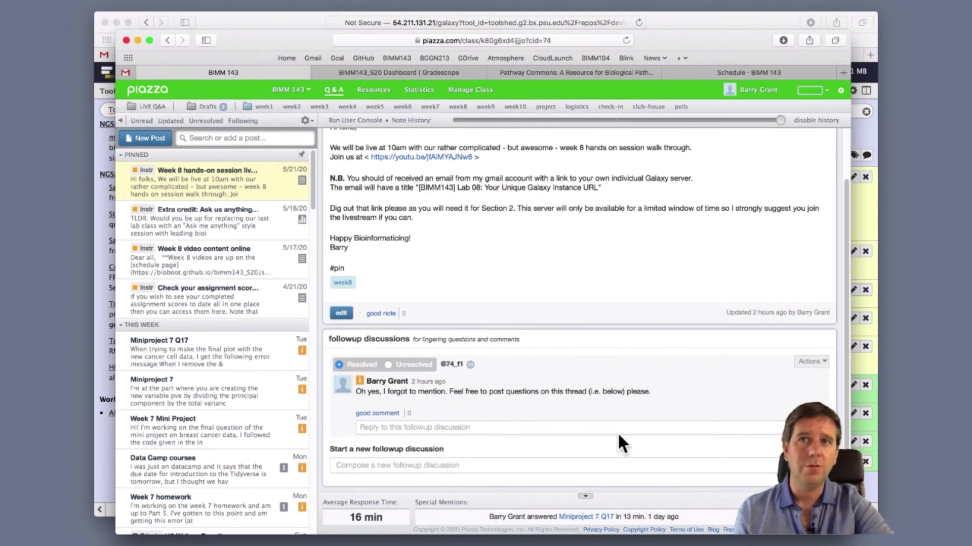
scroll(618, 435, up, 3)
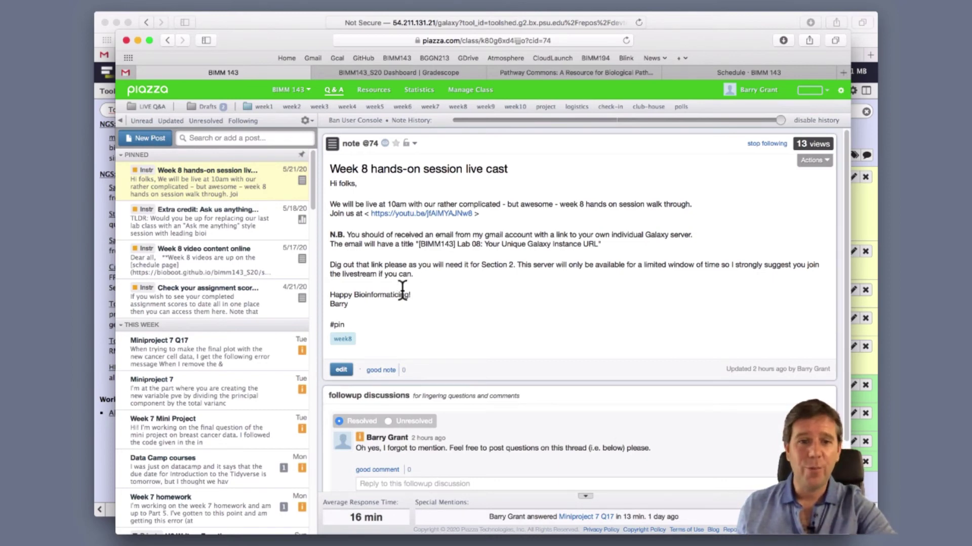
click(813, 160)
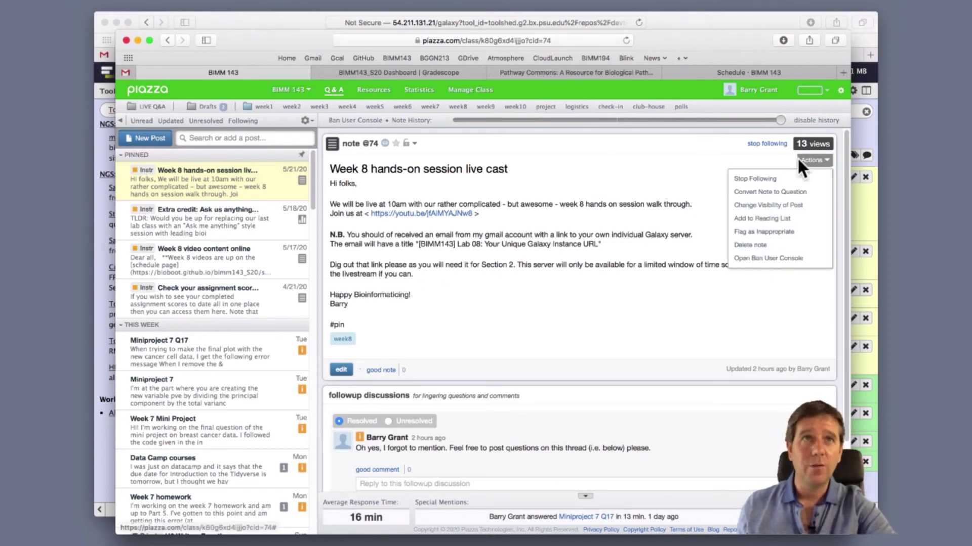
click(862, 145)
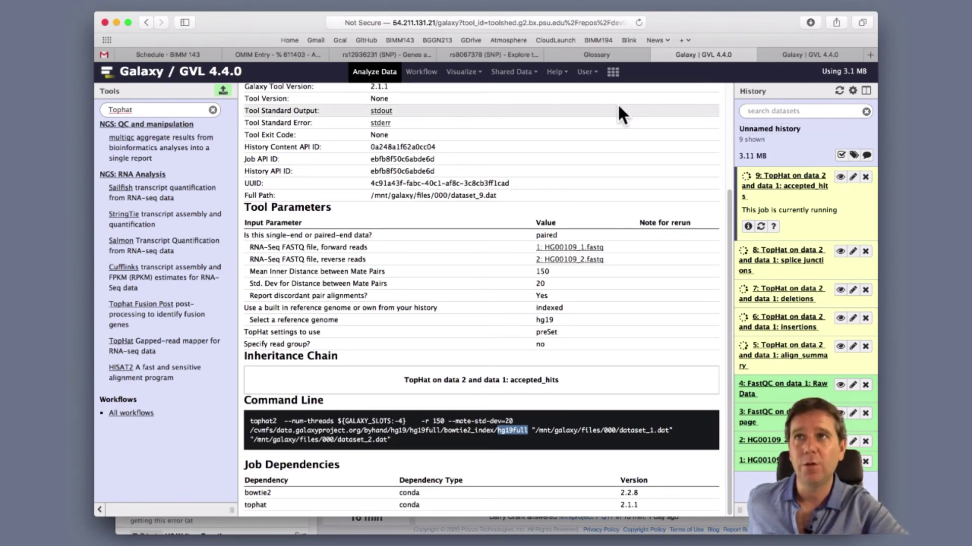
click(807, 58)
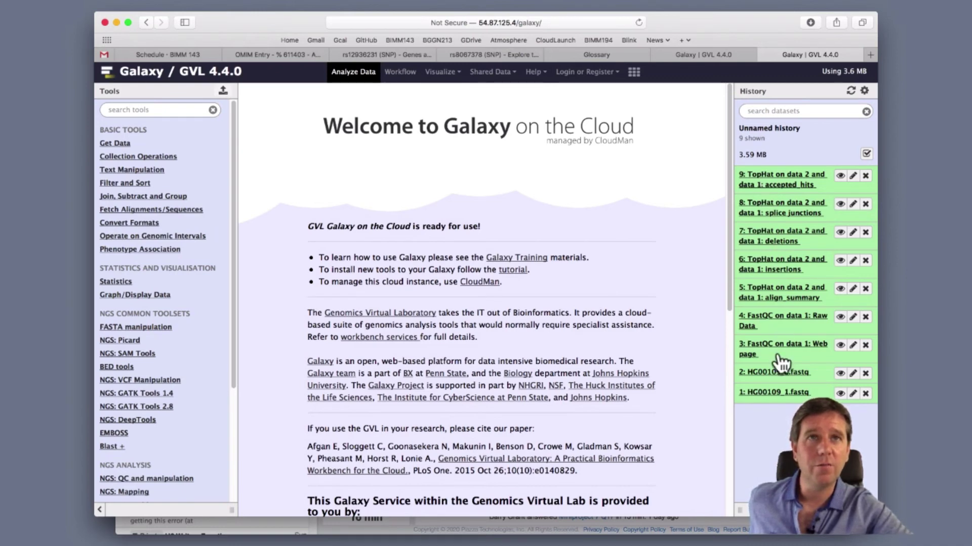
click(786, 186)
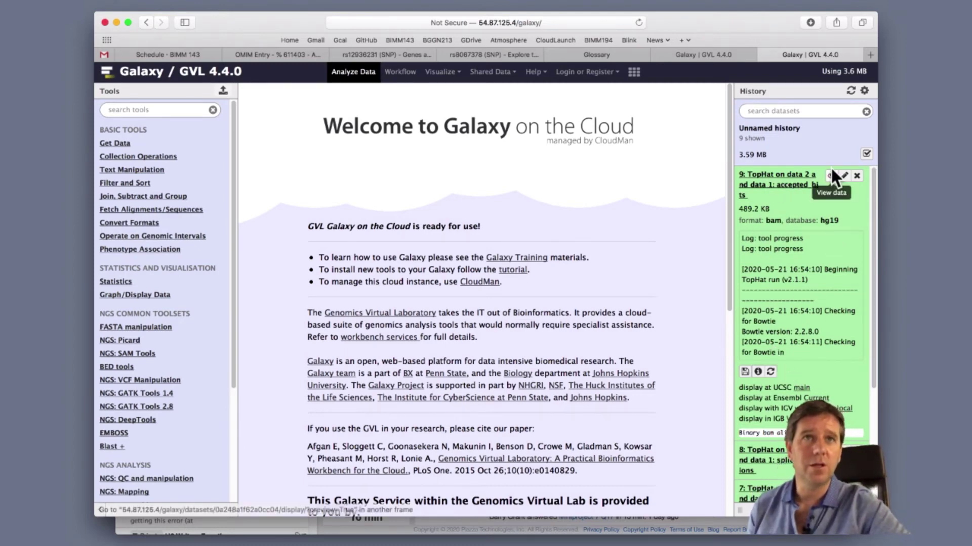
click(831, 176)
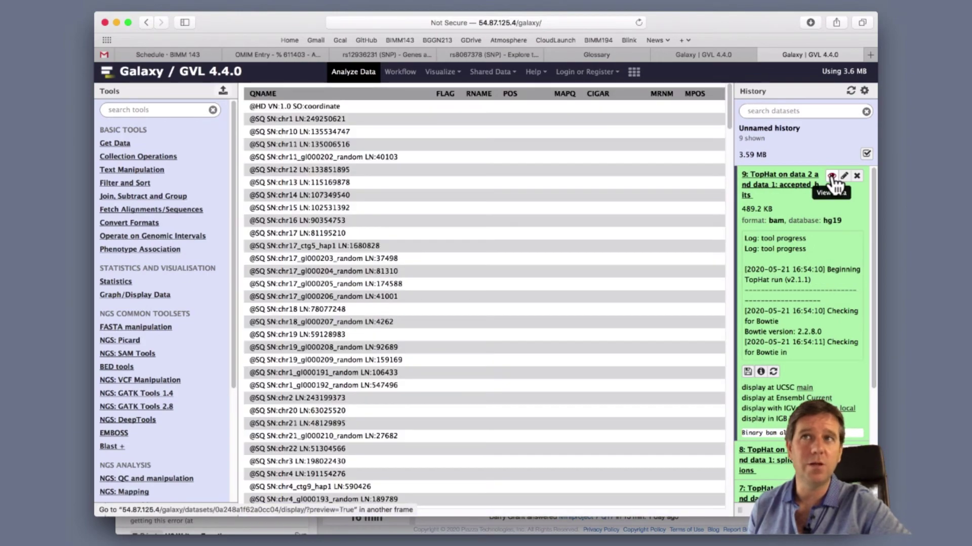
scroll(493, 185, down, 2)
scroll(493, 179, down, 15)
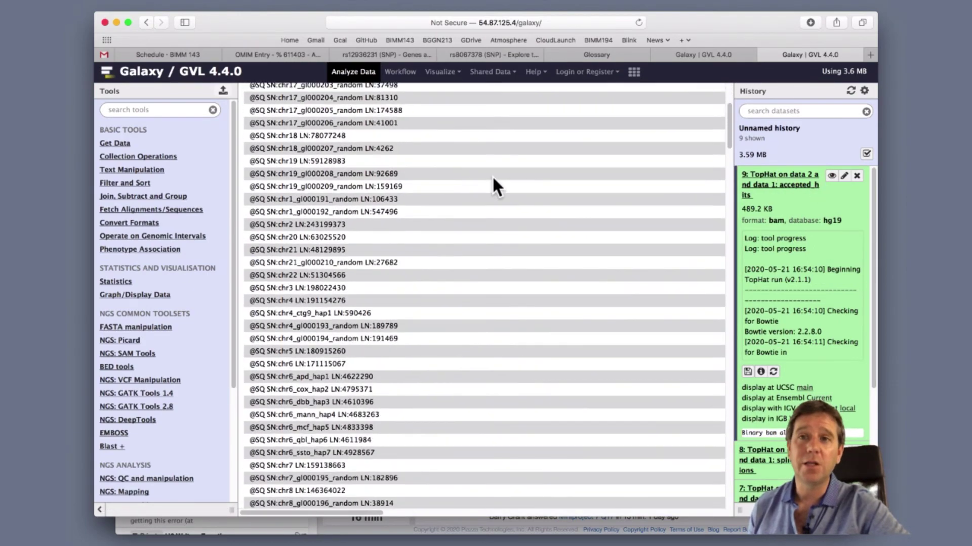
scroll(493, 178, up, 15)
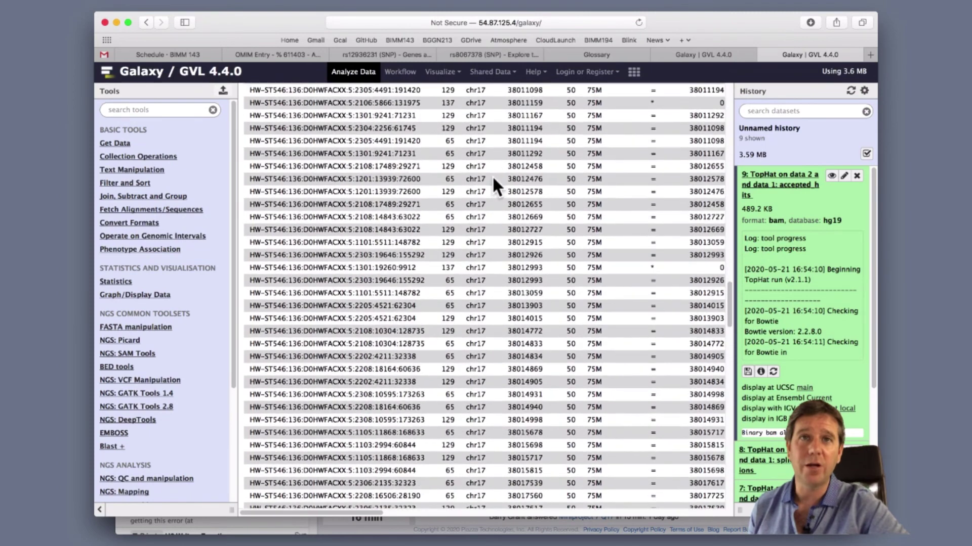
scroll(492, 175, up, 5)
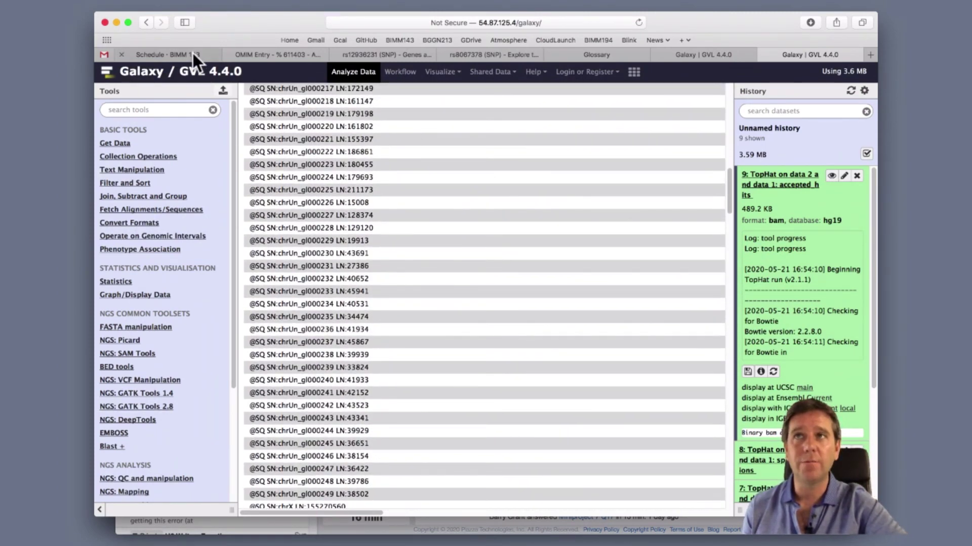
Open the SAM/BAM file format description from the BIMM 143 schedule
click(172, 54)
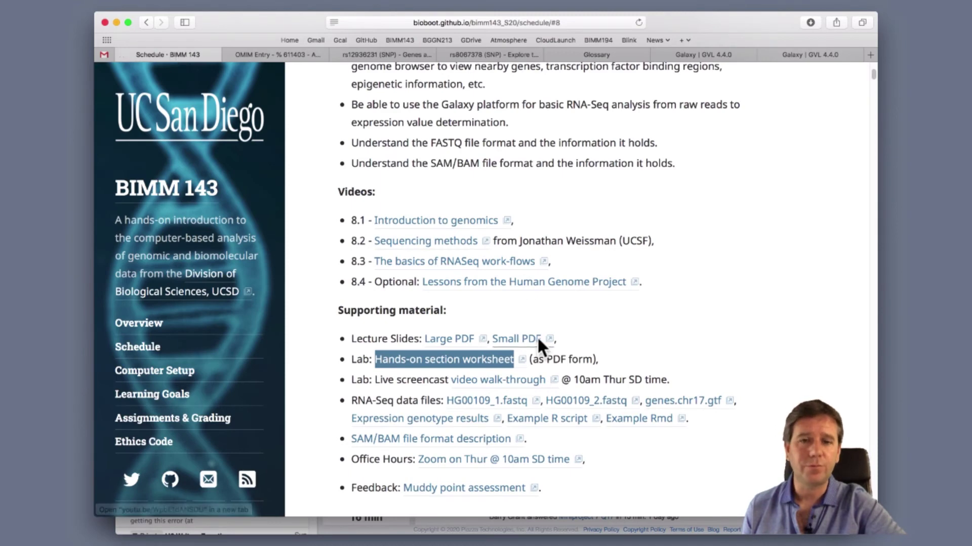
scroll(536, 336, down, 3)
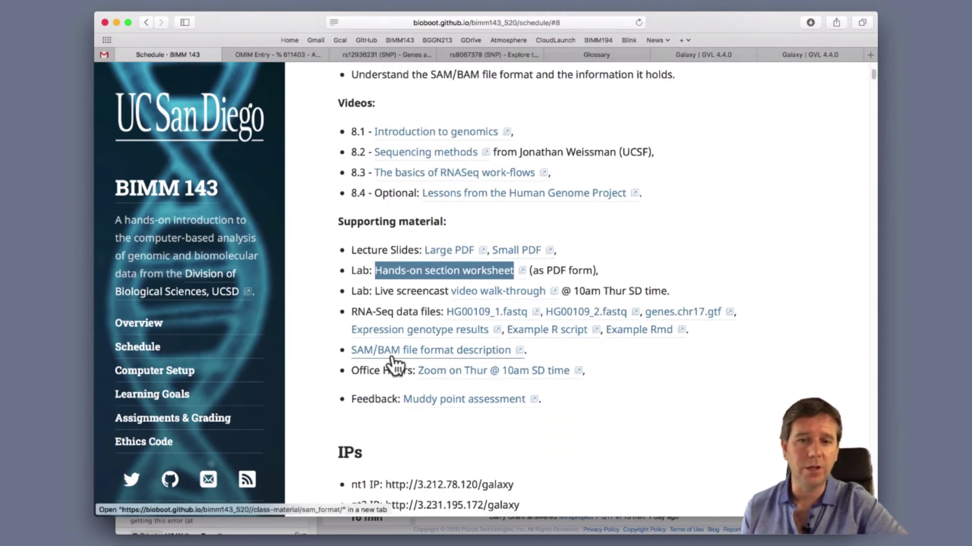
click(368, 350)
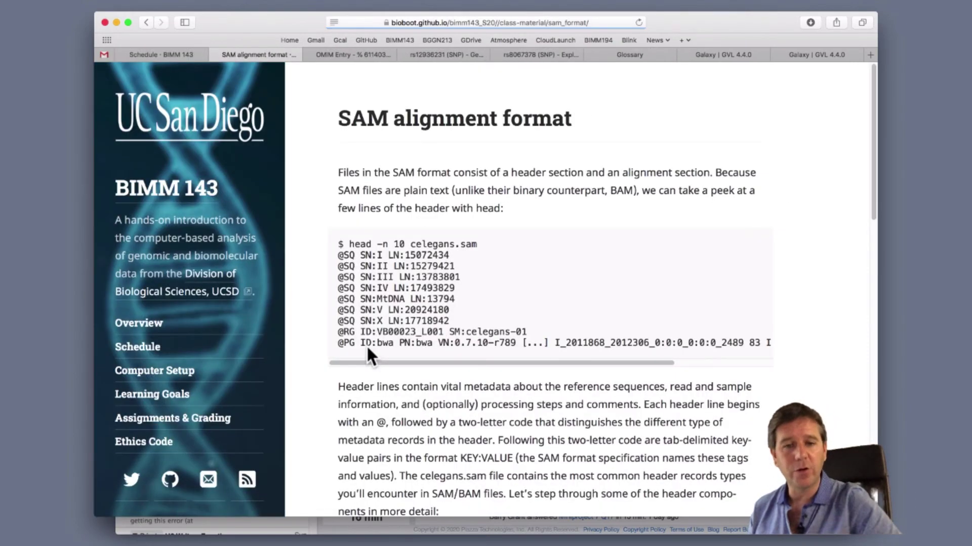
Read through the SAM format page, then return to the schedule and the Galaxy tab
scroll(549, 270, down, 10)
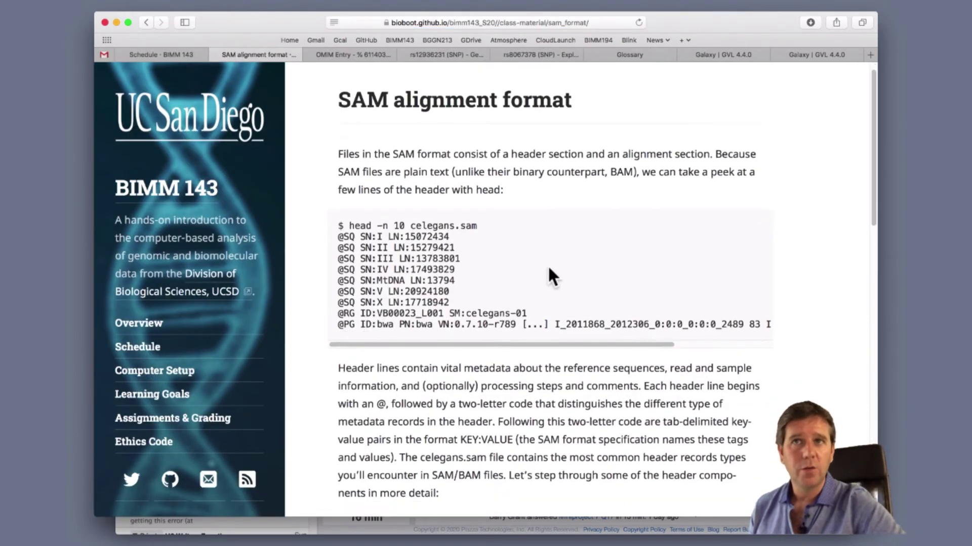
scroll(549, 268, down, 2)
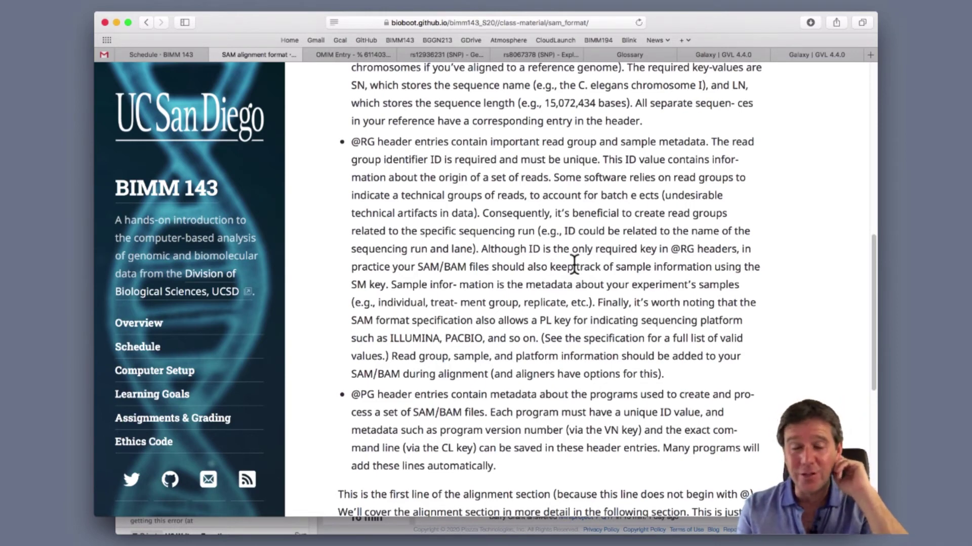
scroll(574, 265, down, 10)
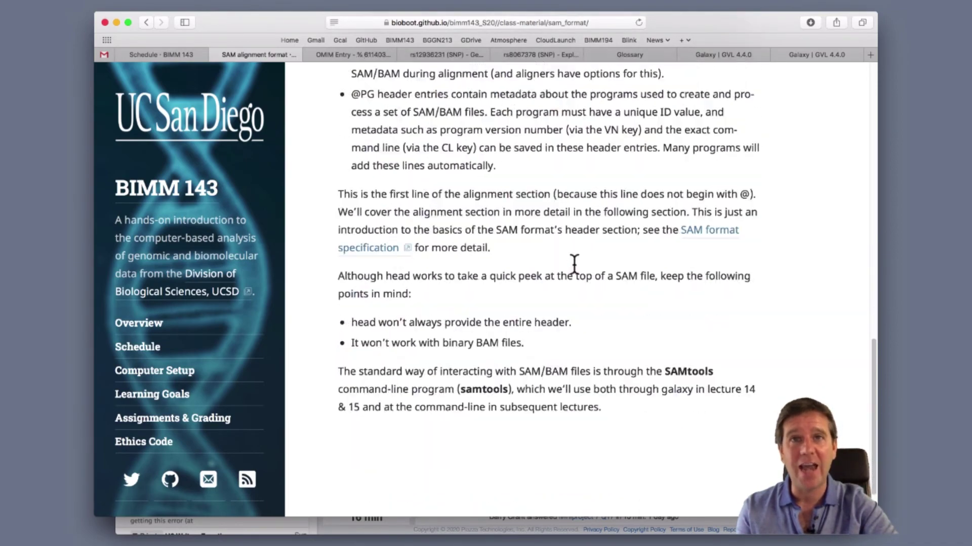
scroll(575, 266, up, 15)
scroll(575, 266, down, 12)
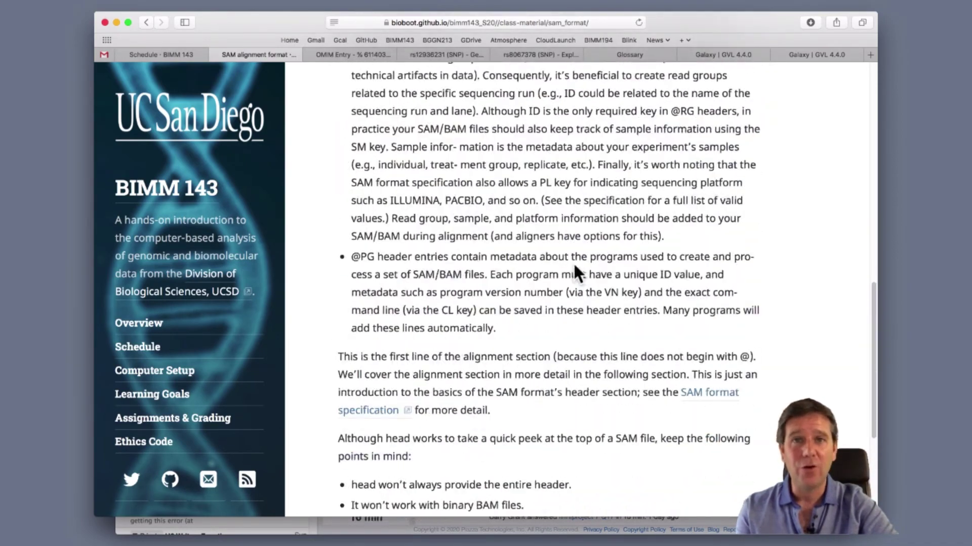
scroll(574, 264, down, 1)
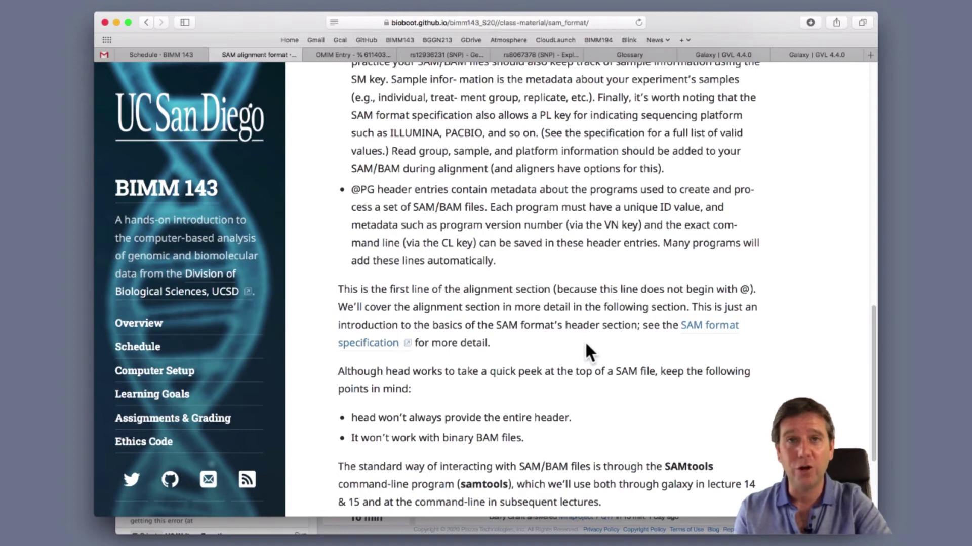
scroll(587, 350, up, 10)
scroll(585, 341, up, 10)
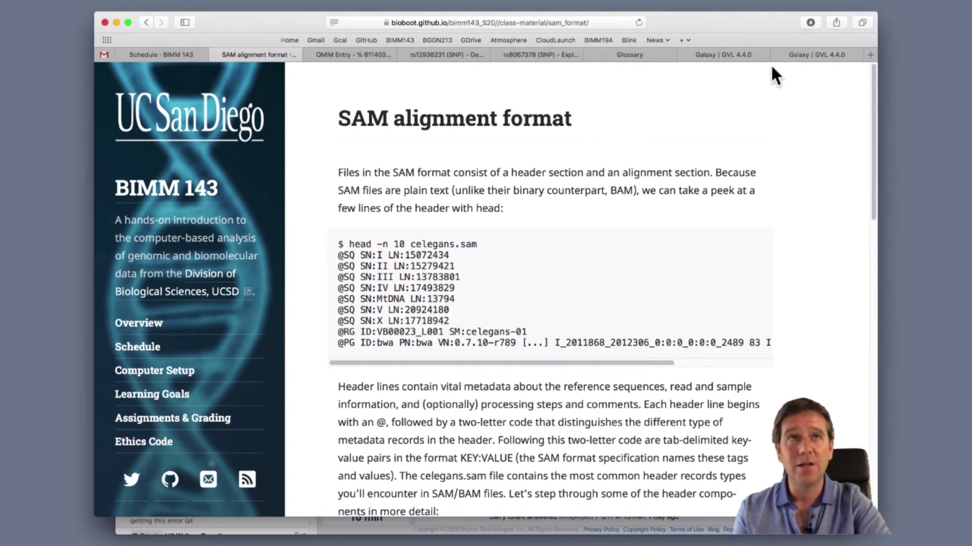
click(147, 21)
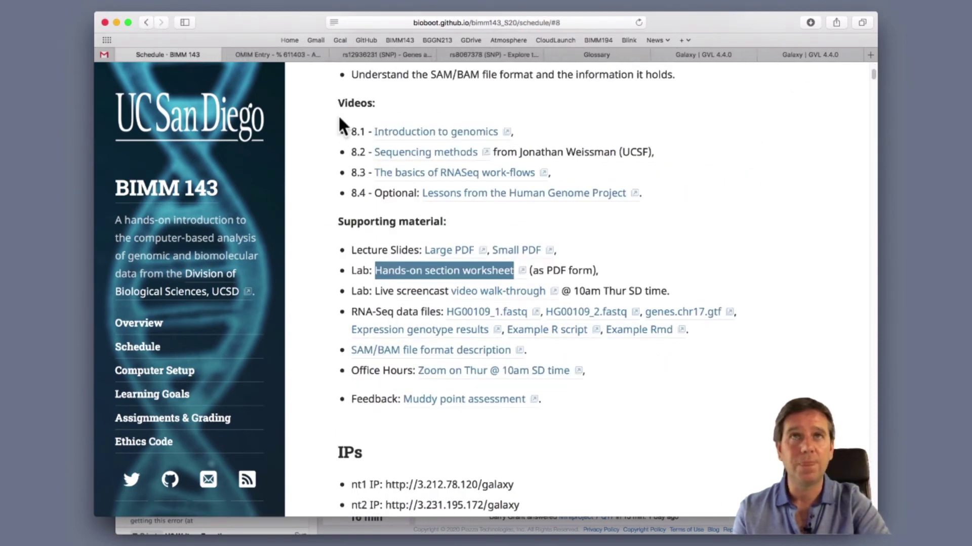
click(785, 55)
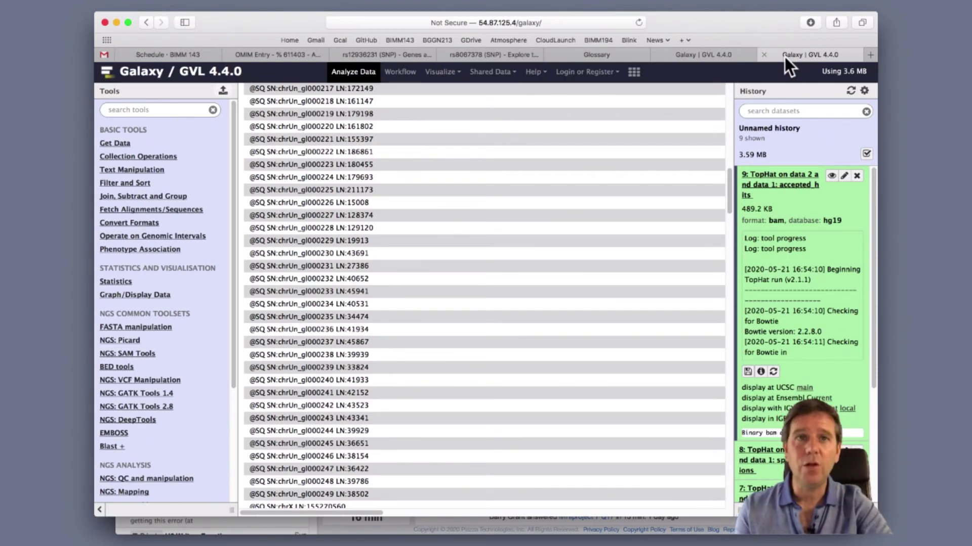
scroll(755, 281, down, 2)
scroll(756, 283, down, 5)
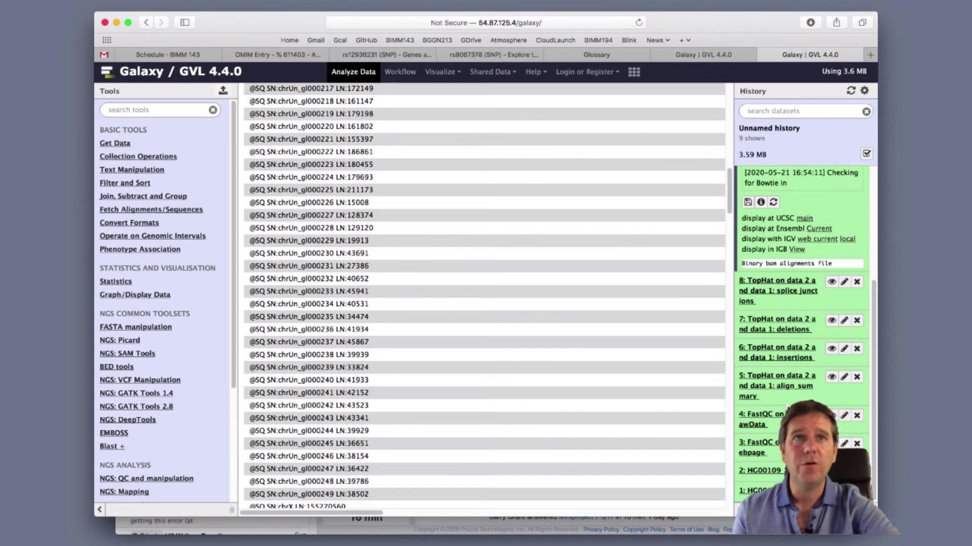
scroll(788, 253, up, 5)
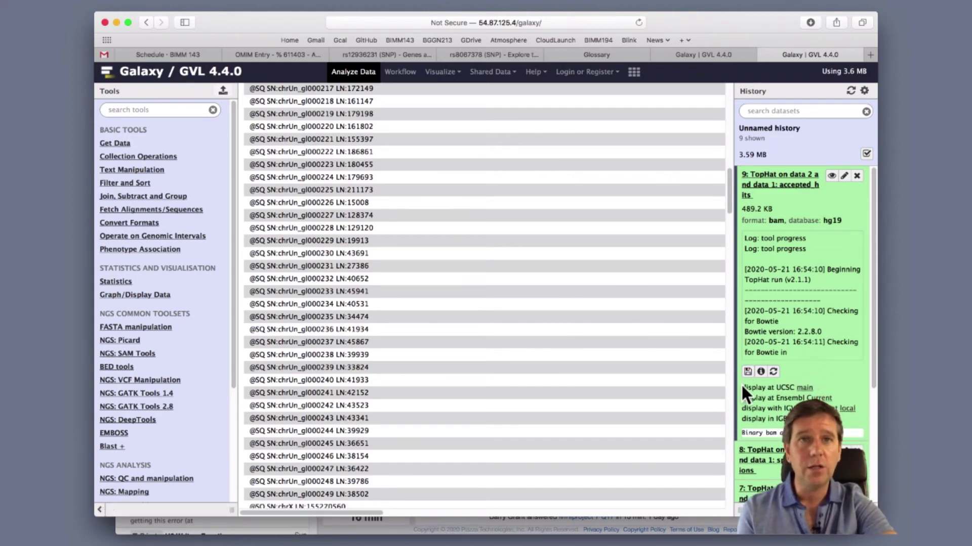
drag(741, 384, 815, 384)
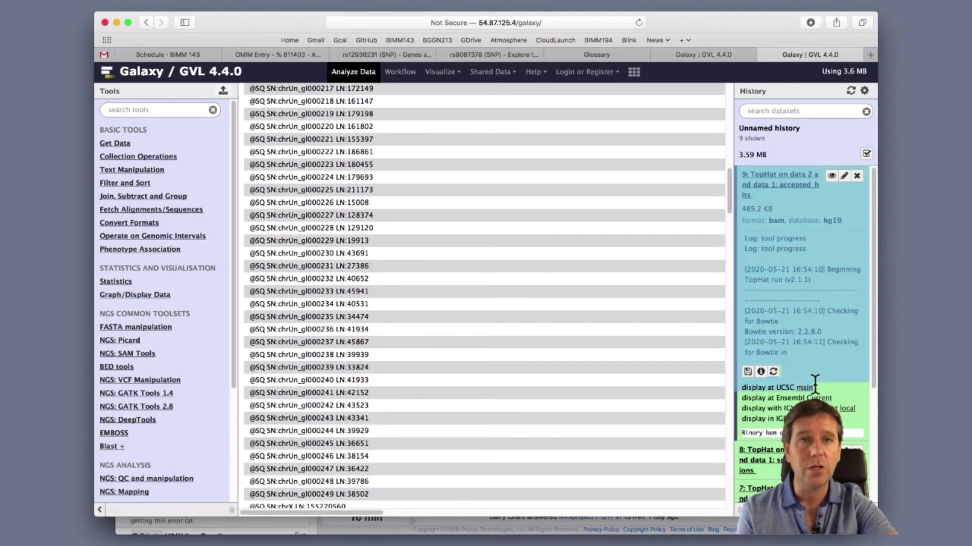
click(810, 386)
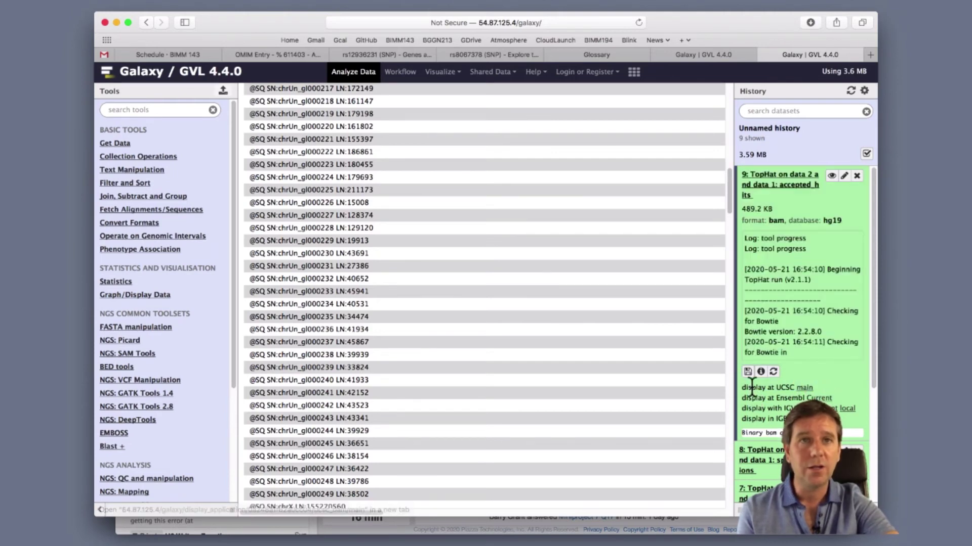
drag(741, 388, 802, 390)
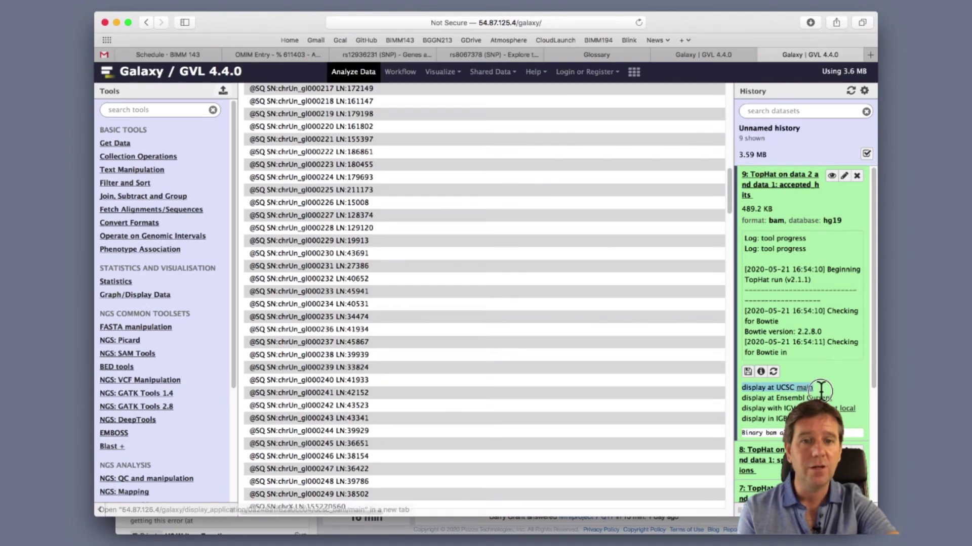
Display history item 9's accepted hits at UCSC main
scroll(793, 368, up, 5)
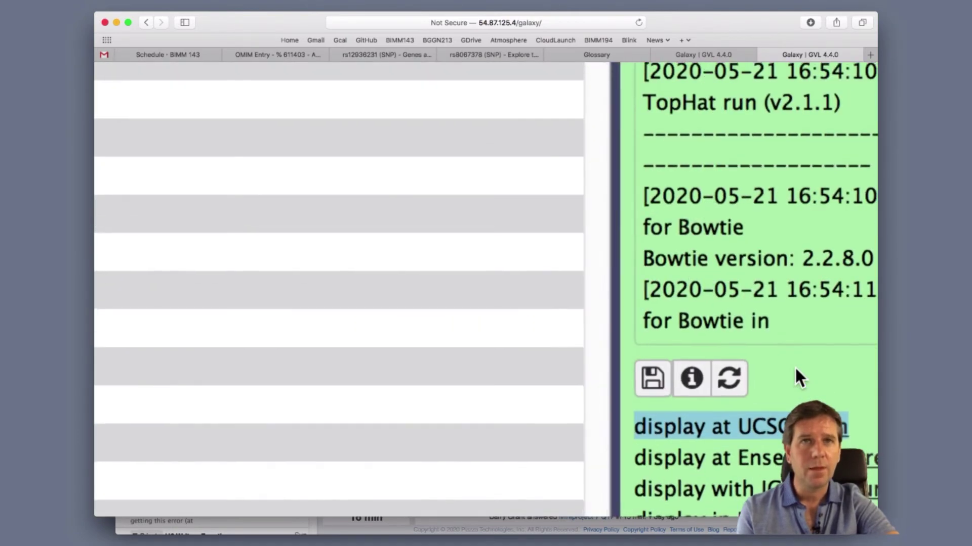
scroll(796, 370, down, 2)
scroll(754, 470, down, 3)
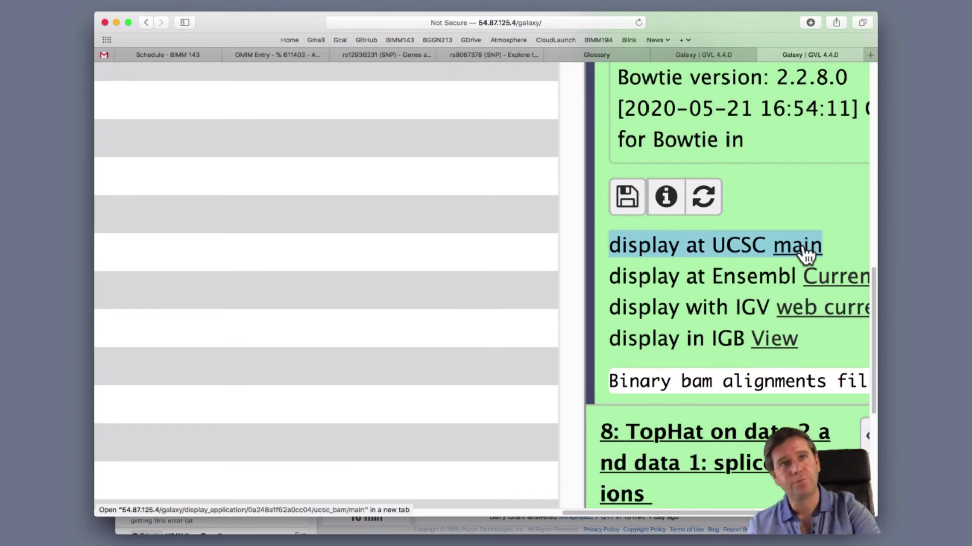
click(803, 247)
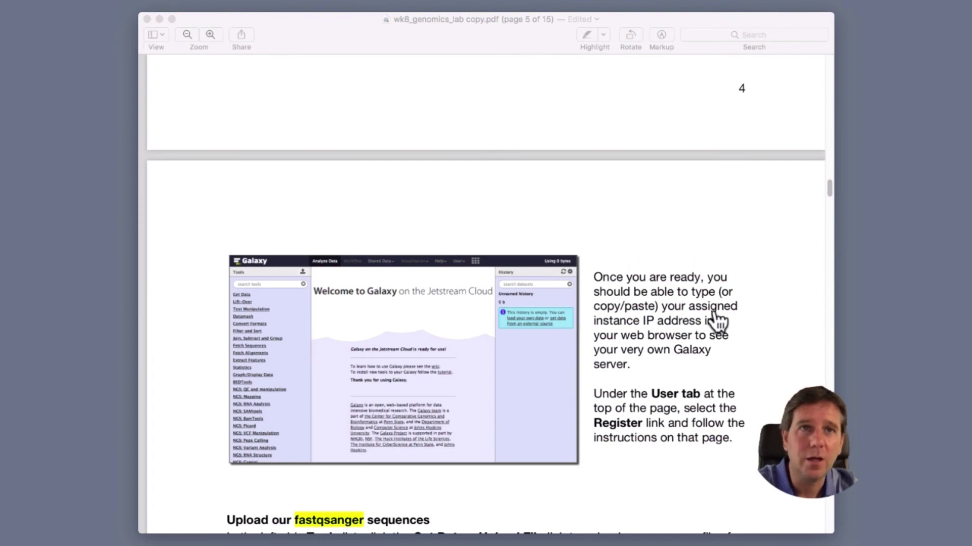
Bring the wk8_genomics_lab PDF forward to page 9's Display at UCSC section and Q10
click(718, 314)
scroll(718, 315, down, 5)
scroll(718, 312, down, 20)
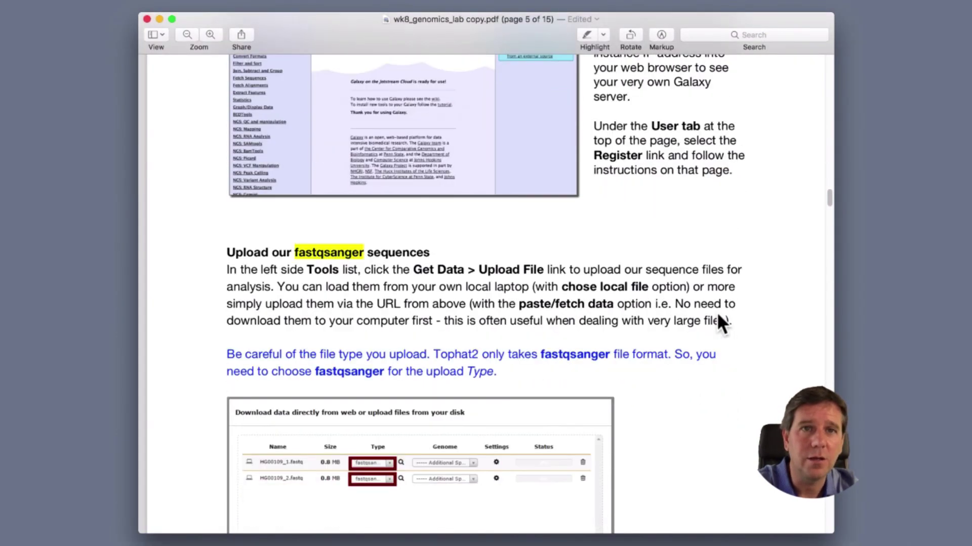
scroll(720, 320, down, 20)
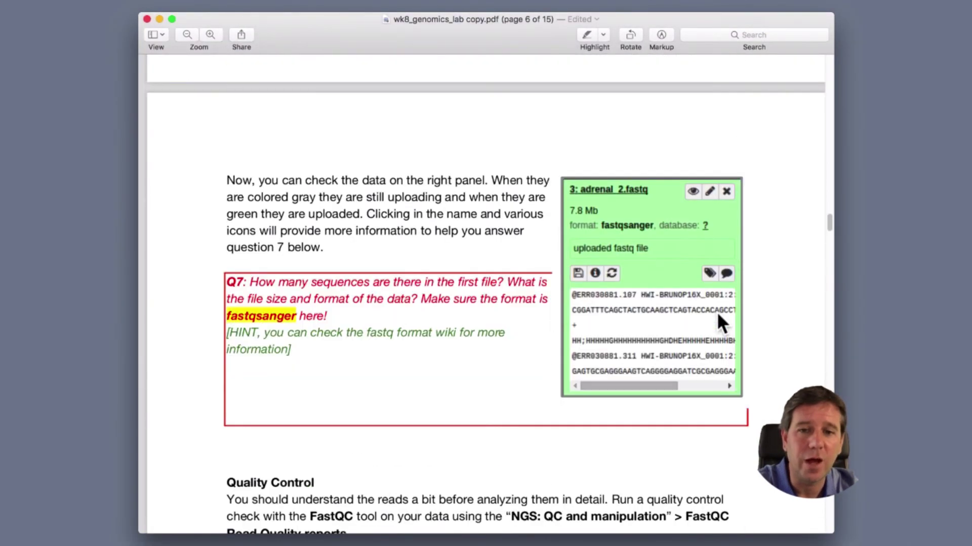
scroll(717, 312, down, 20)
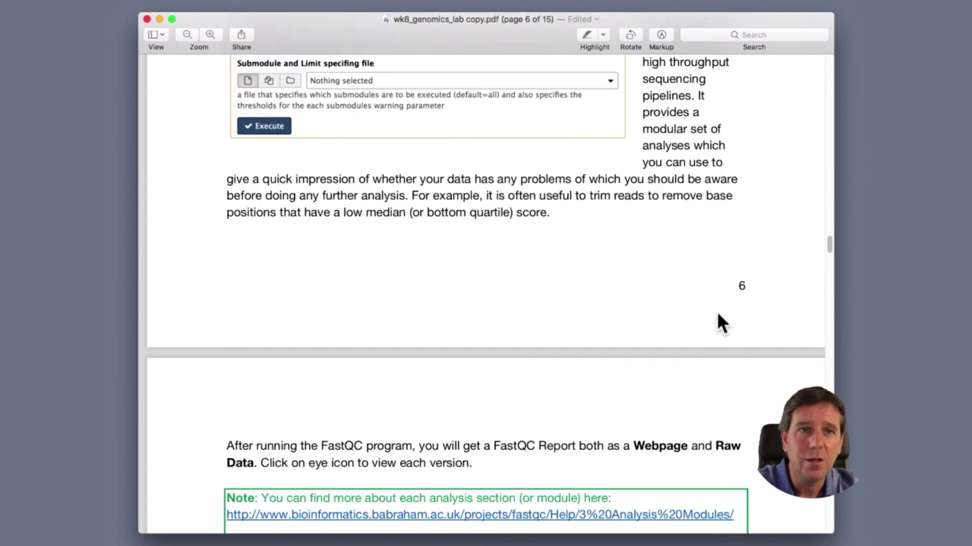
scroll(717, 312, down, 6)
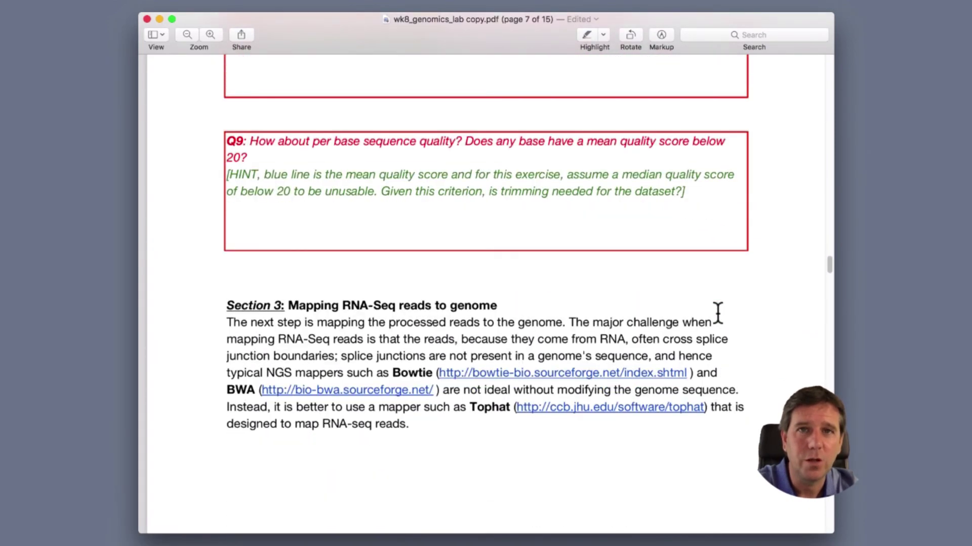
scroll(719, 319, down, 3)
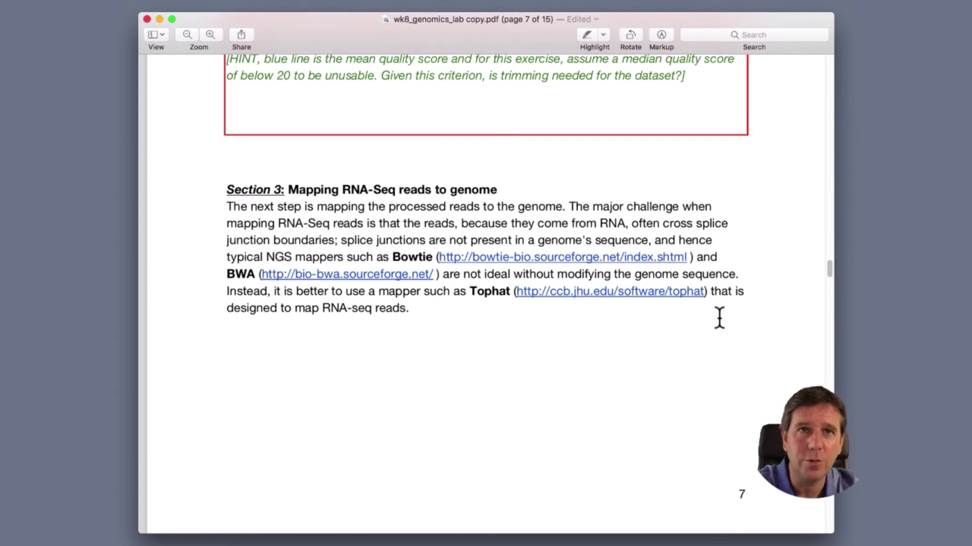
scroll(720, 318, down, 20)
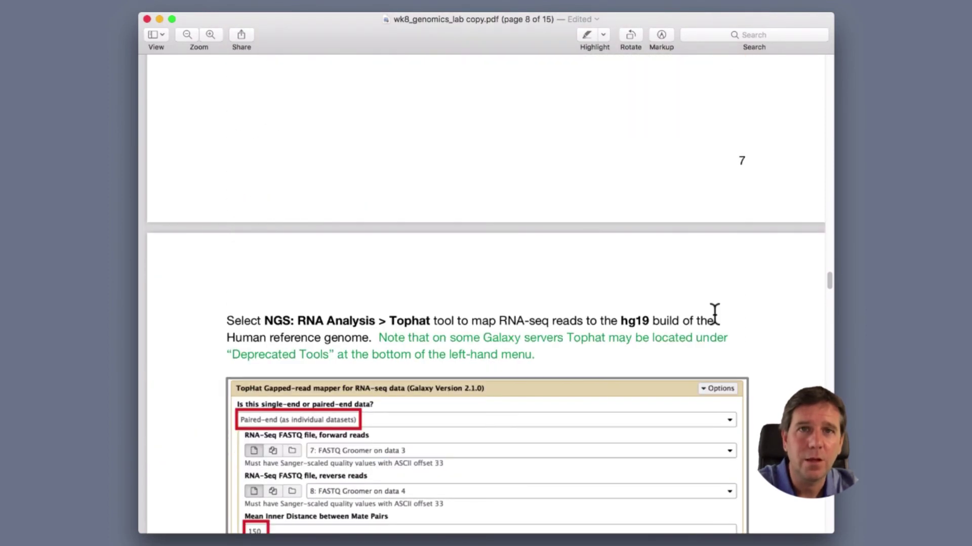
scroll(715, 315, down, 3)
scroll(408, 318, down, 3)
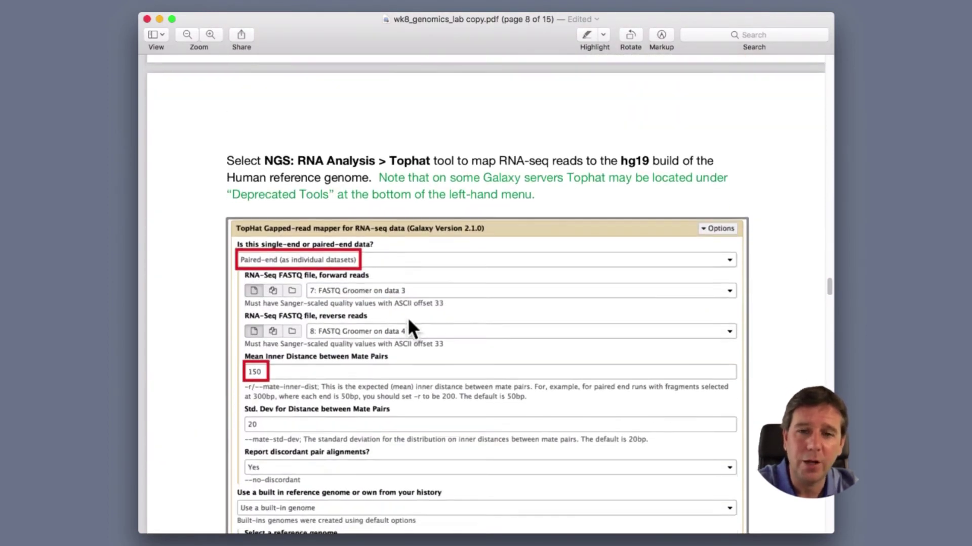
scroll(408, 317, down, 3)
scroll(421, 330, down, 5)
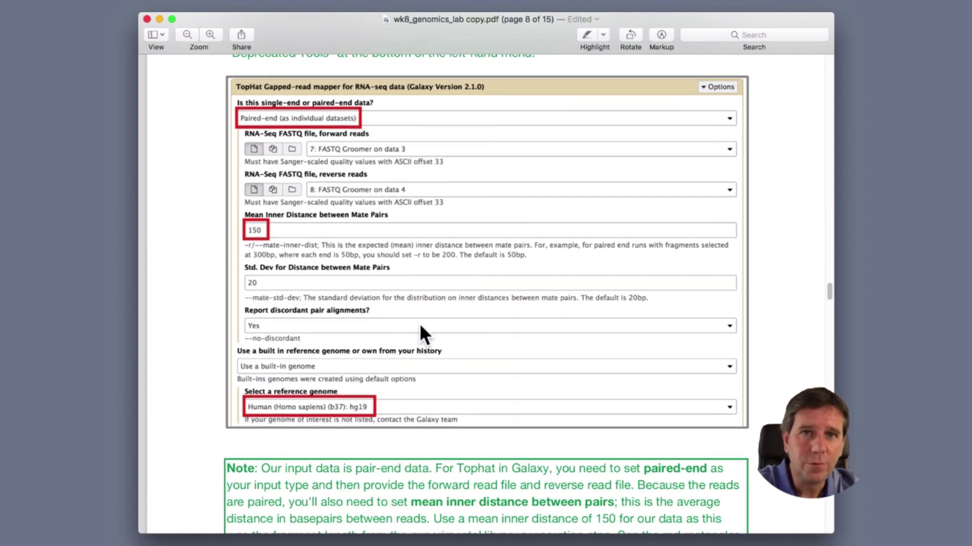
scroll(420, 326, down, 10)
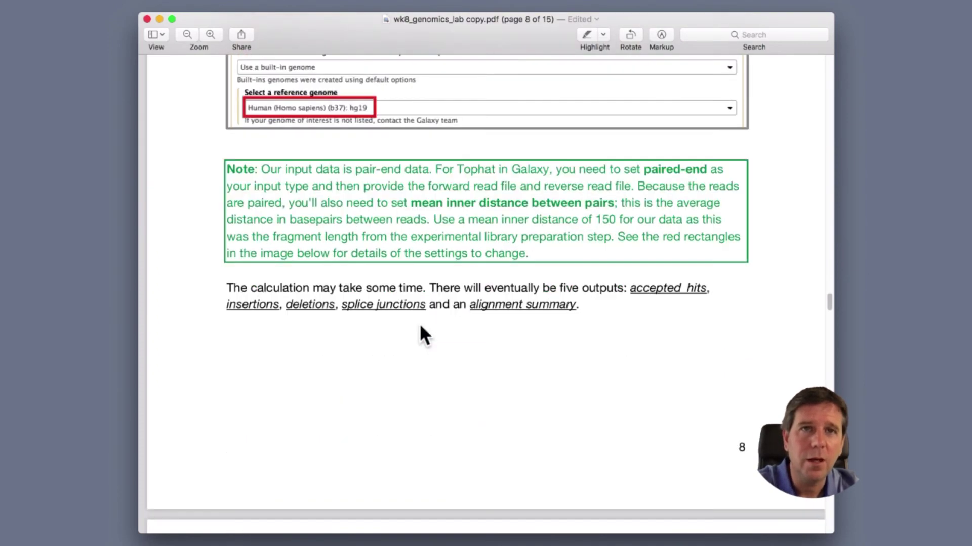
scroll(424, 334, down, 3)
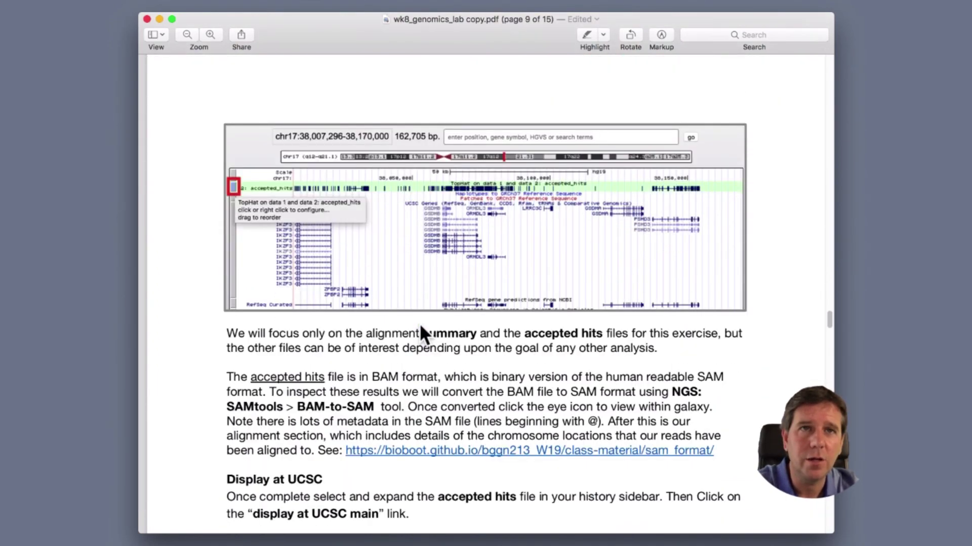
scroll(421, 329, up, 20)
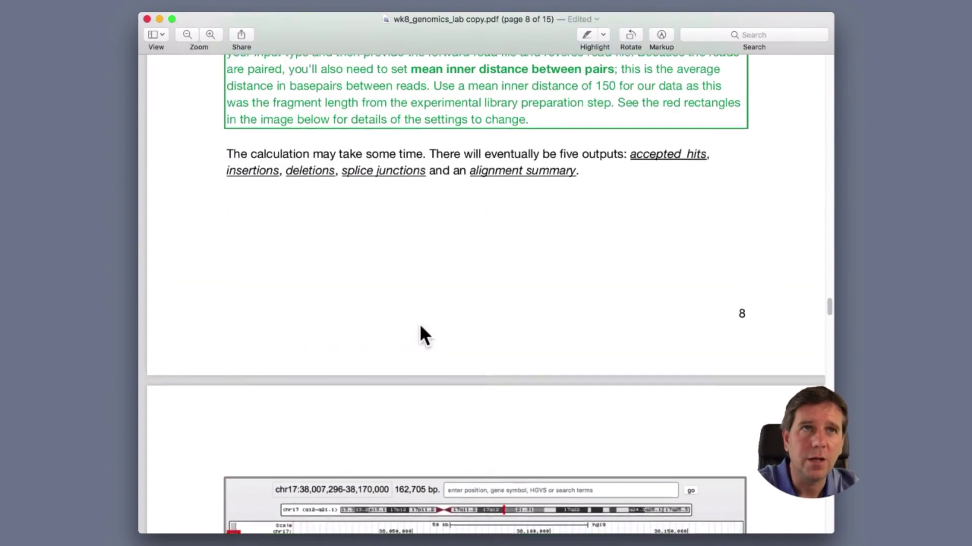
scroll(420, 329, down, 15)
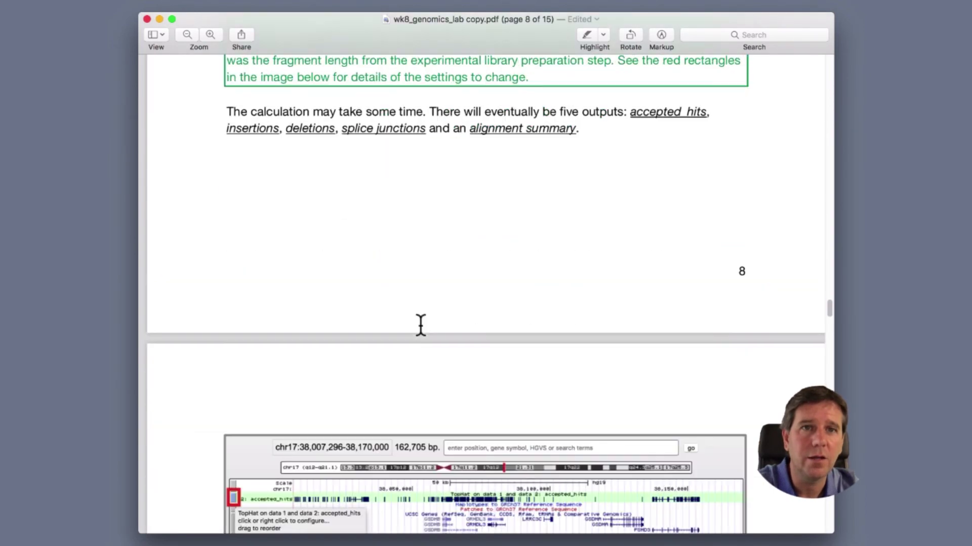
scroll(420, 326, down, 15)
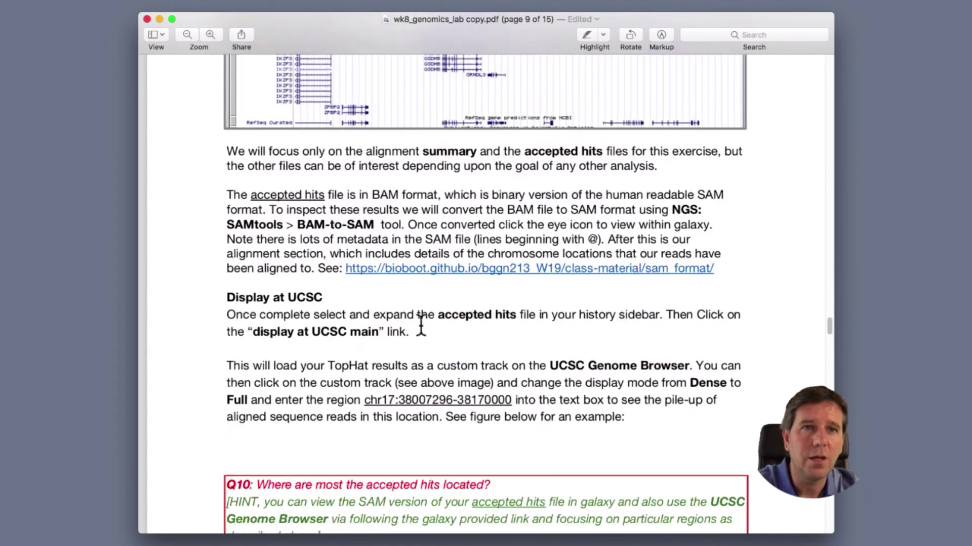
scroll(421, 326, down, 3)
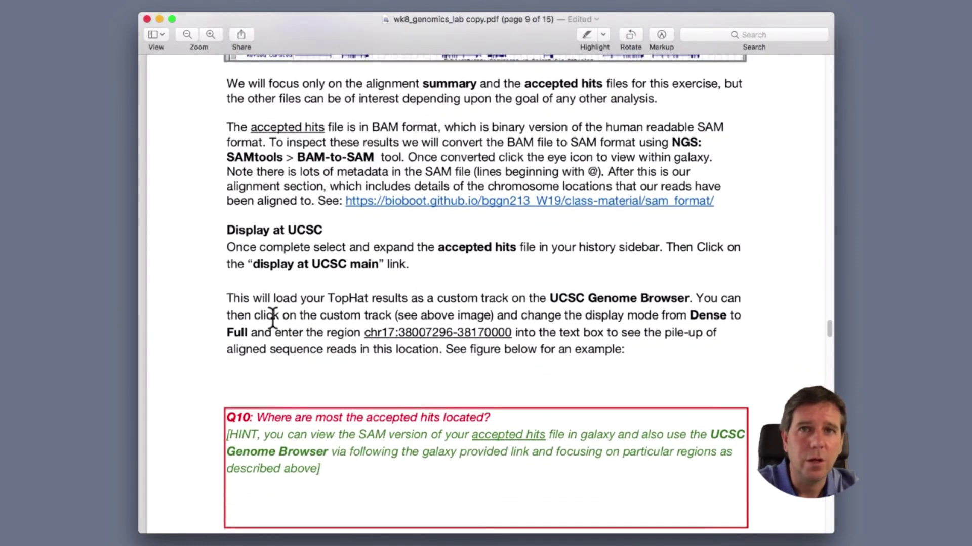
drag(236, 297, 646, 308)
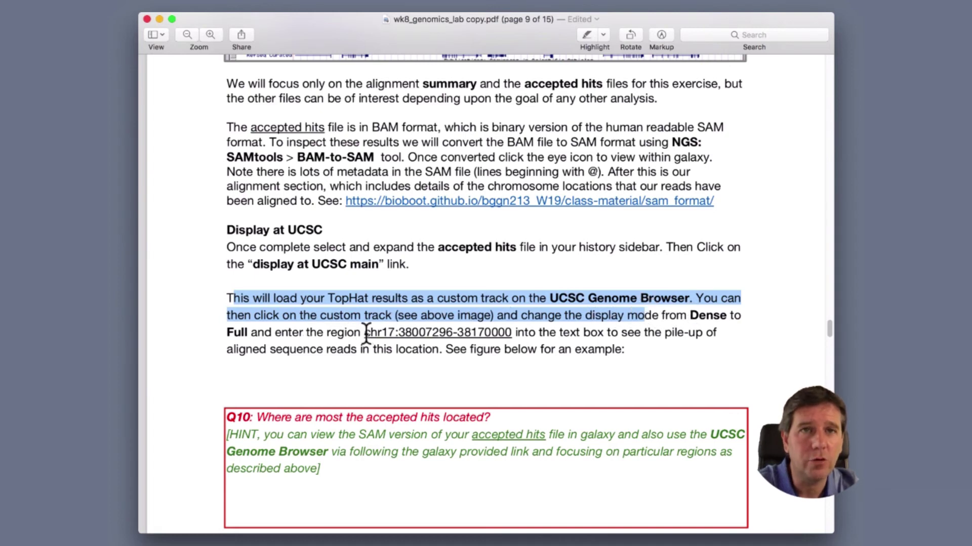
drag(365, 332, 515, 333)
key(super+c)
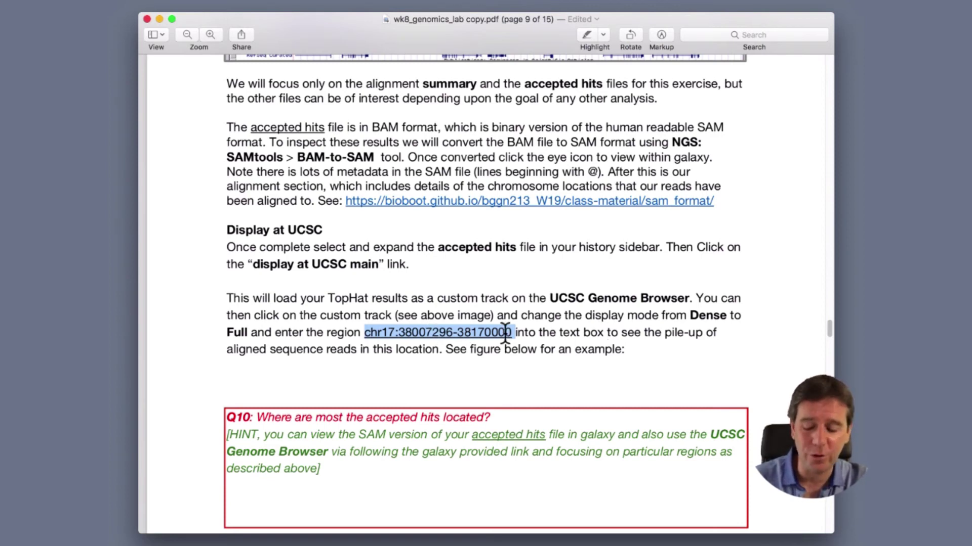
click(57, 253)
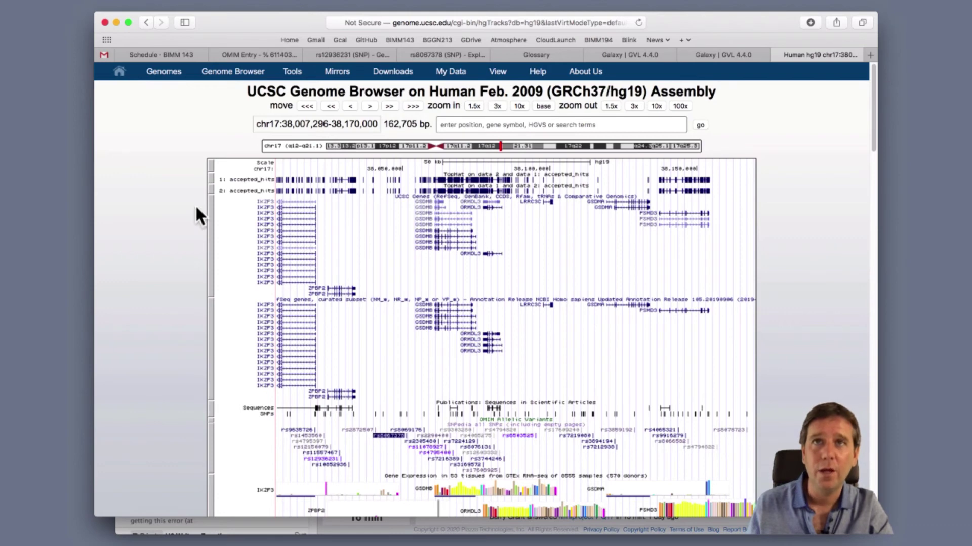
click(485, 124)
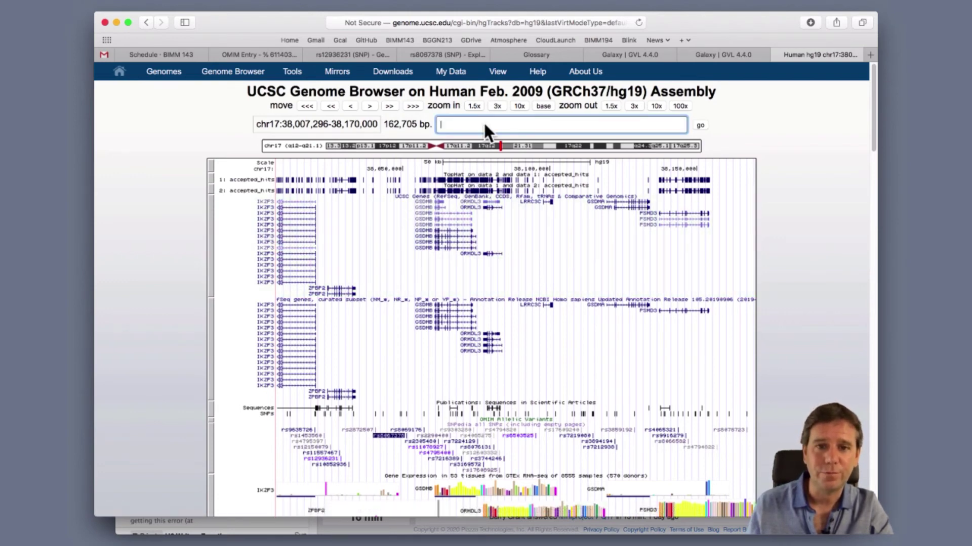
scroll(487, 123, up, 5)
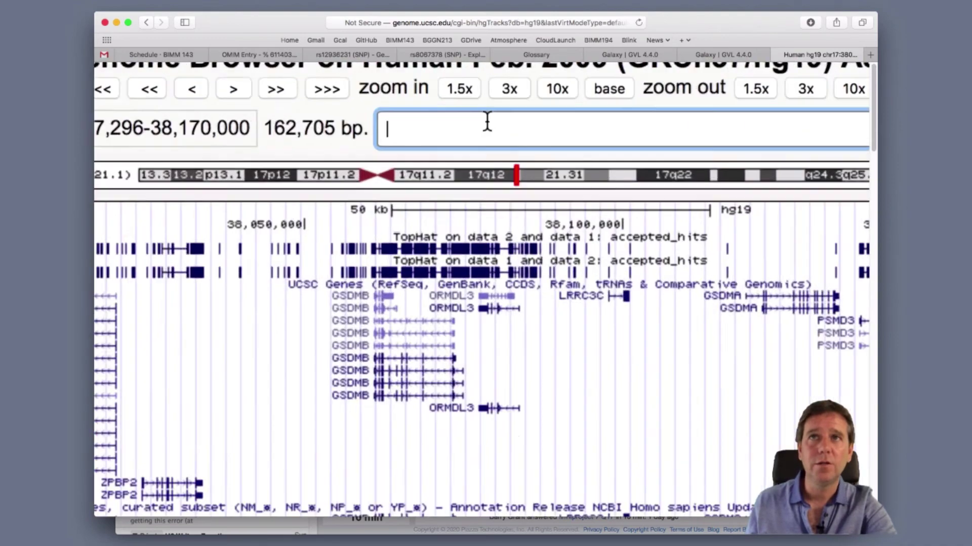
scroll(487, 122, up, 2)
key(super+v)
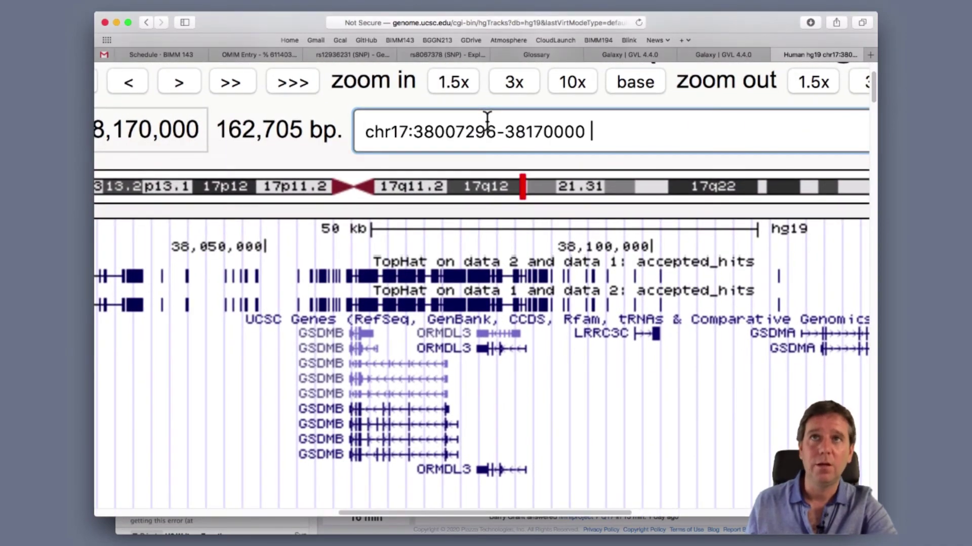
key(Return)
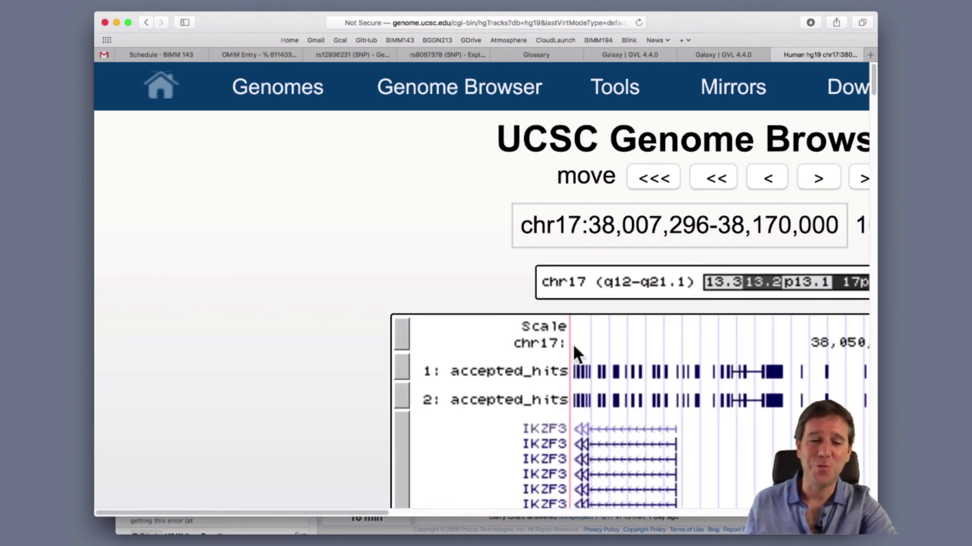
scroll(573, 343, down, 5)
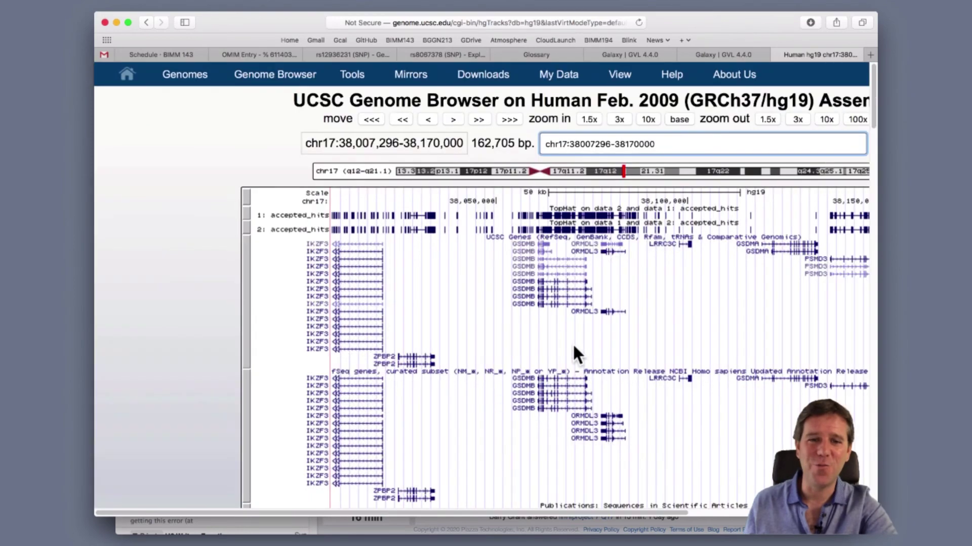
scroll(572, 343, down, 3)
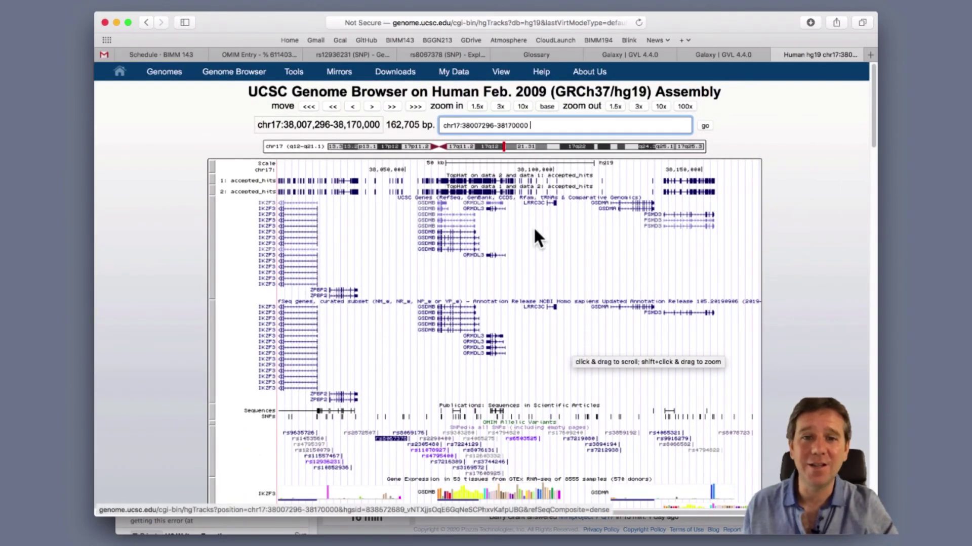
scroll(506, 148, up, 5)
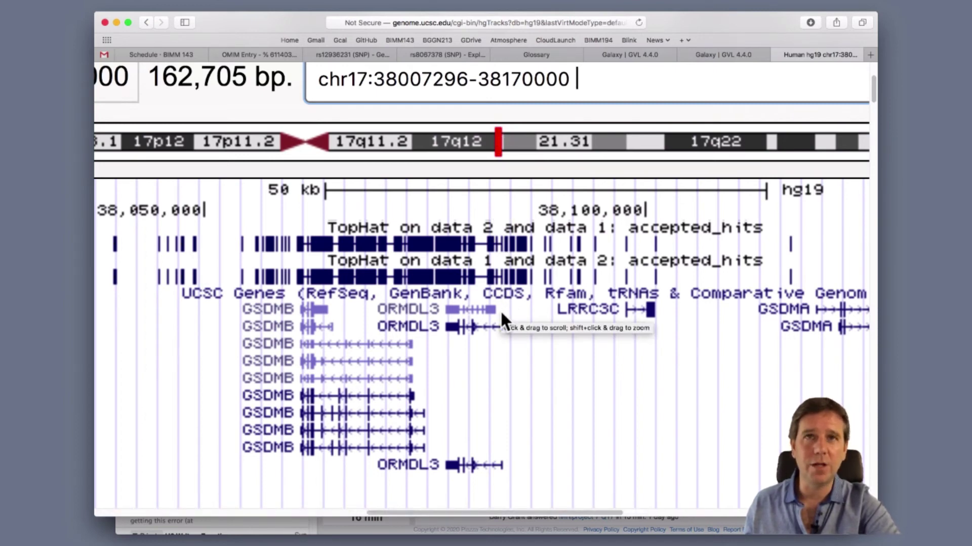
key(super+minus)
key(super+minus)
key(super+minus)
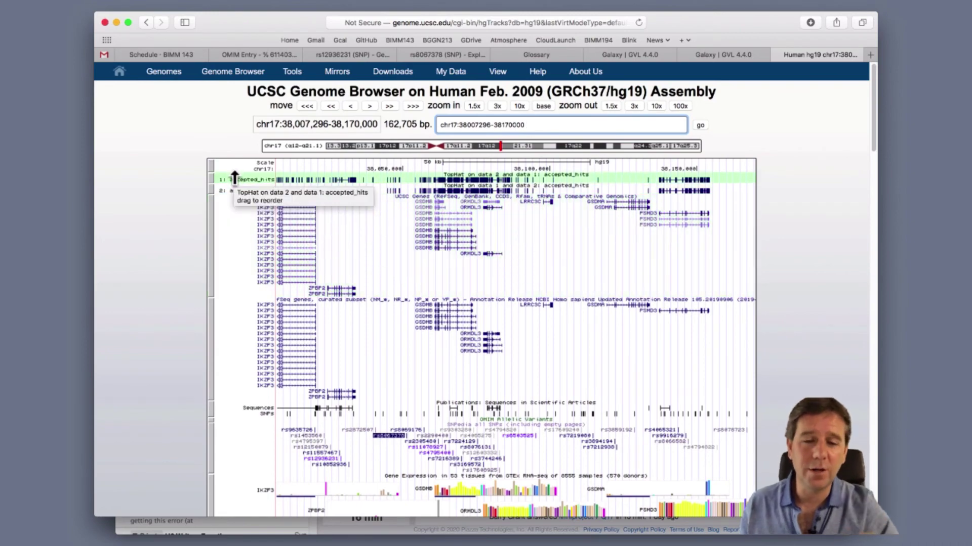
scroll(234, 175, up, 5)
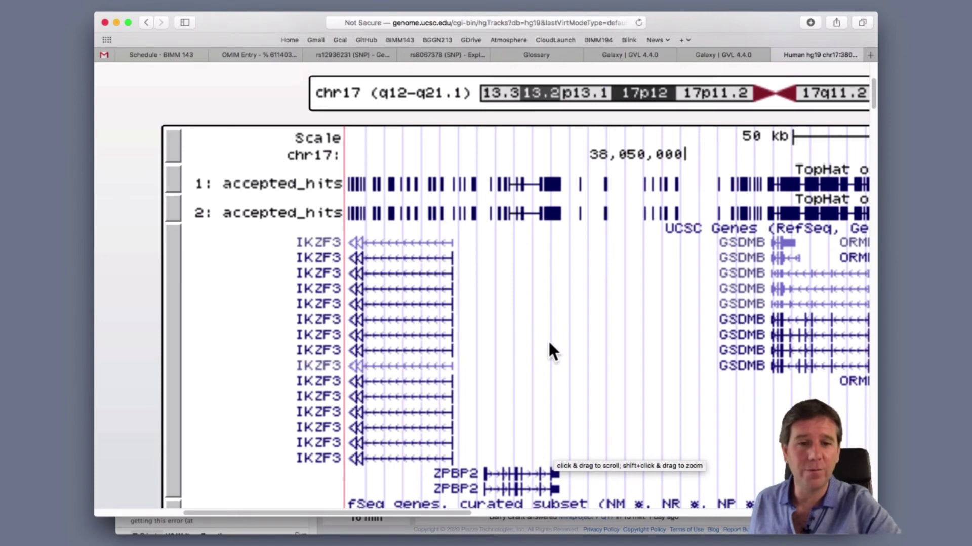
scroll(550, 345, right, 5)
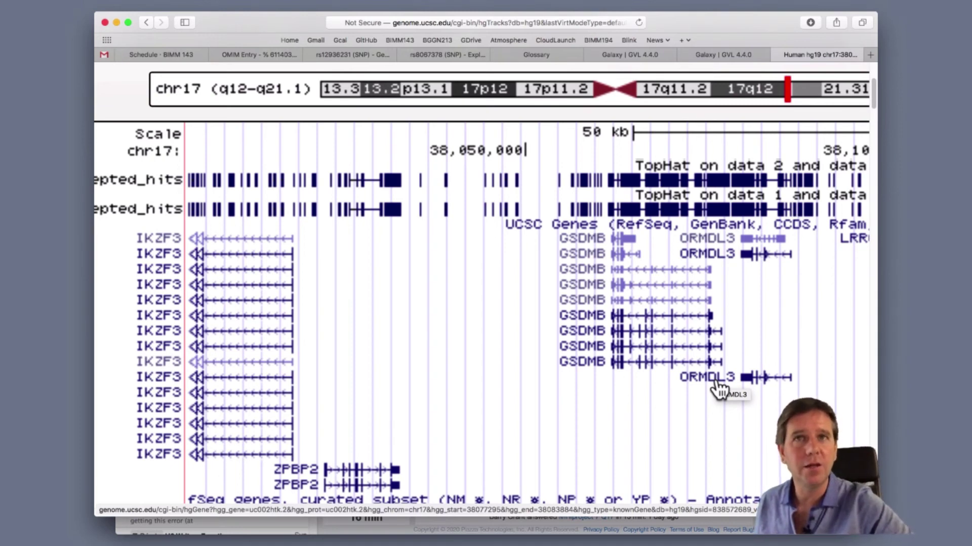
scroll(689, 387, right, 3)
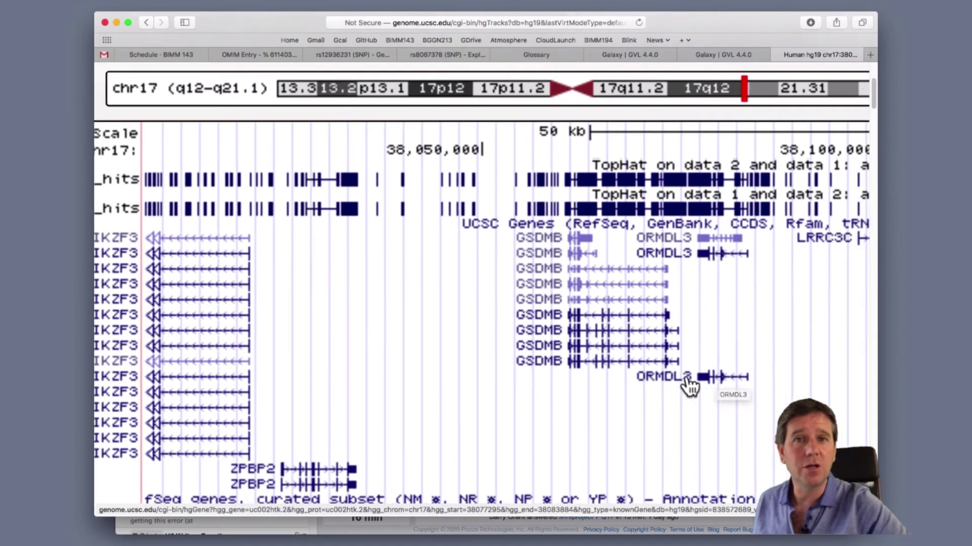
scroll(689, 387, down, 3)
scroll(689, 387, right, 3)
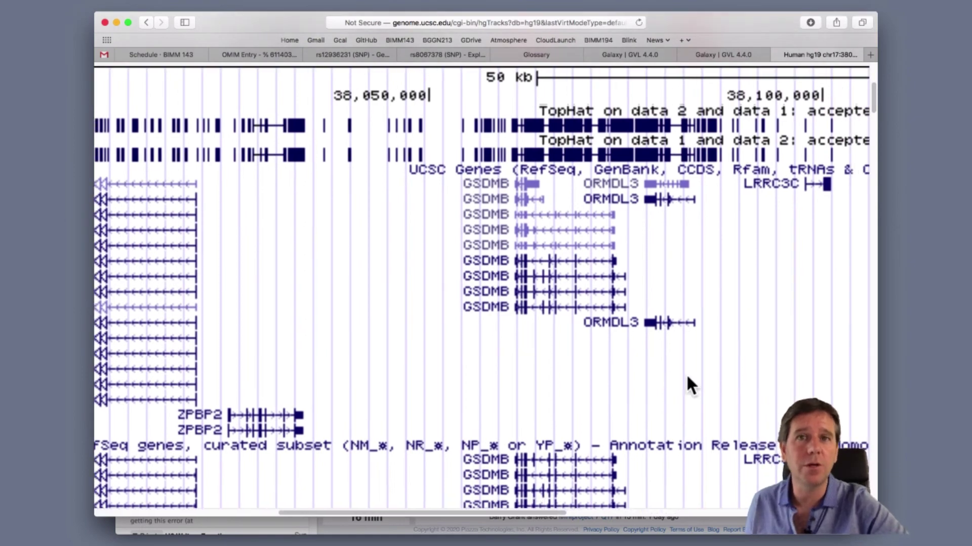
scroll(687, 378, right, 3)
scroll(687, 378, down, 3)
scroll(687, 381, up, 5)
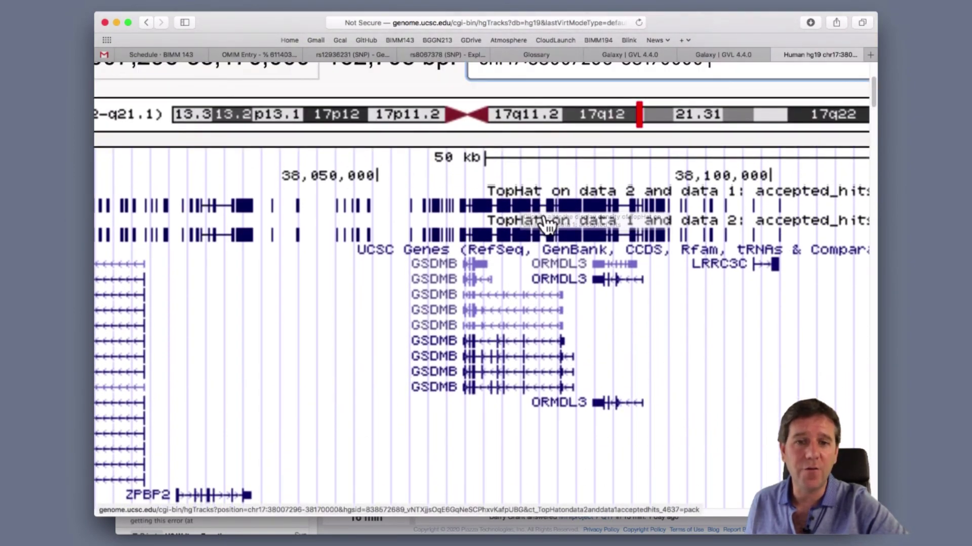
scroll(550, 212, left, 5)
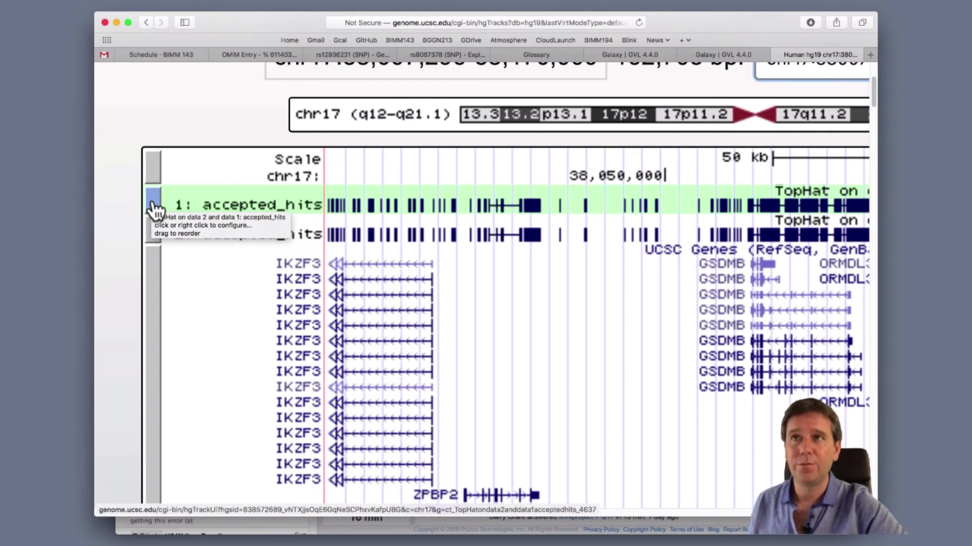
Hide the 1: accepted_hits track so only track 2 remains above IKZF3 and GSDMB
click(154, 209)
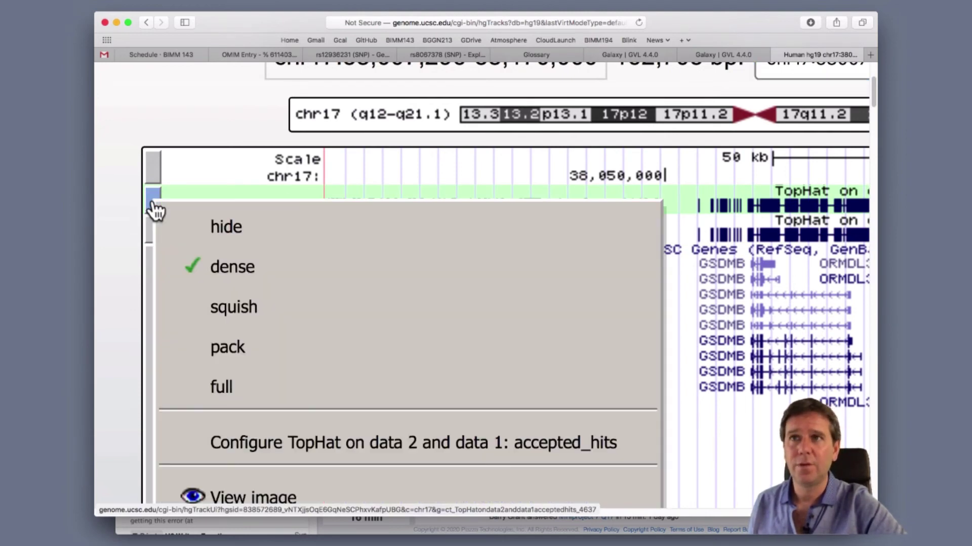
click(214, 237)
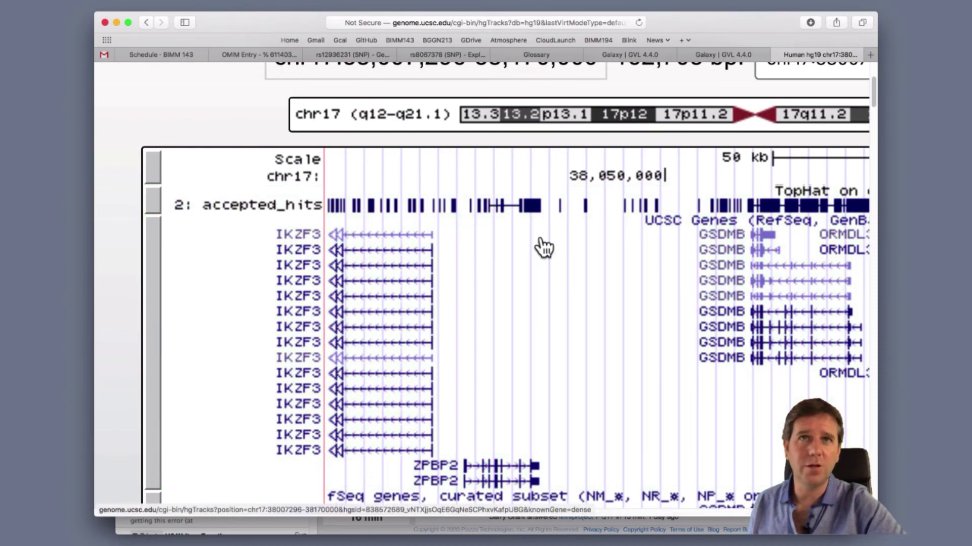
scroll(557, 210, up, 5)
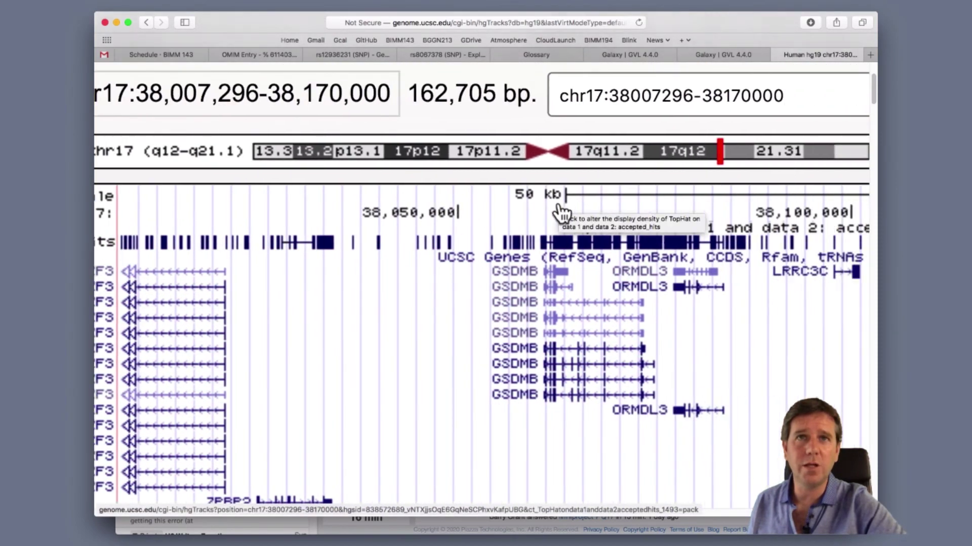
scroll(562, 213, right, 1)
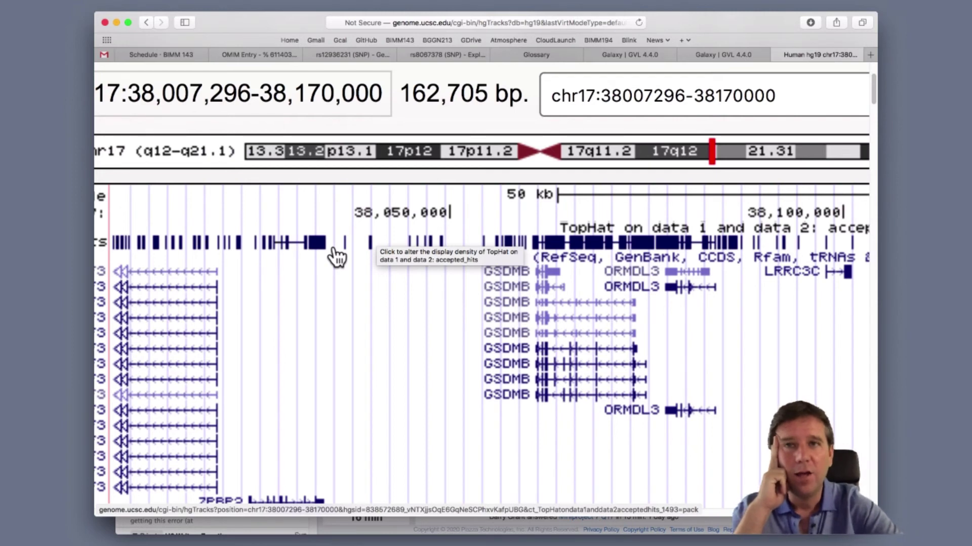
scroll(336, 255, left, 10)
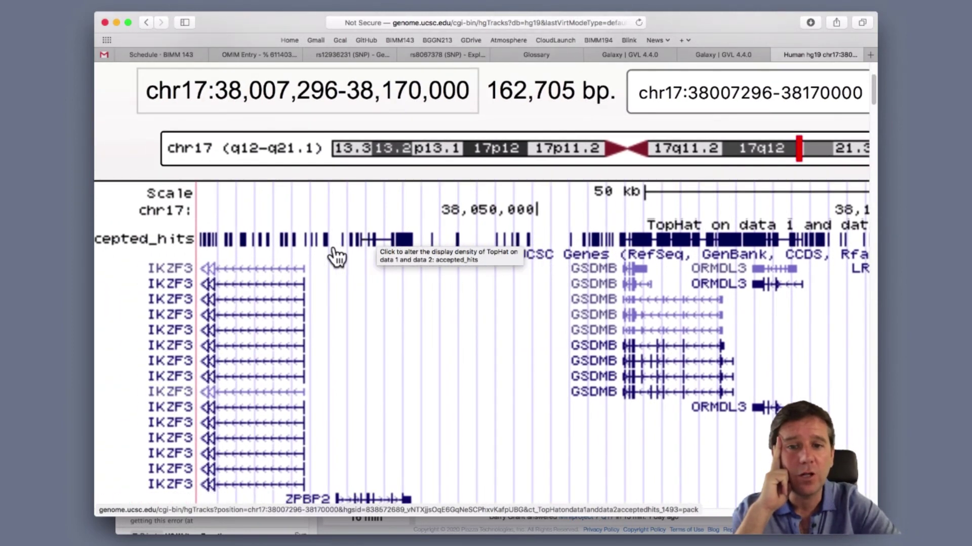
scroll(333, 244, left, 3)
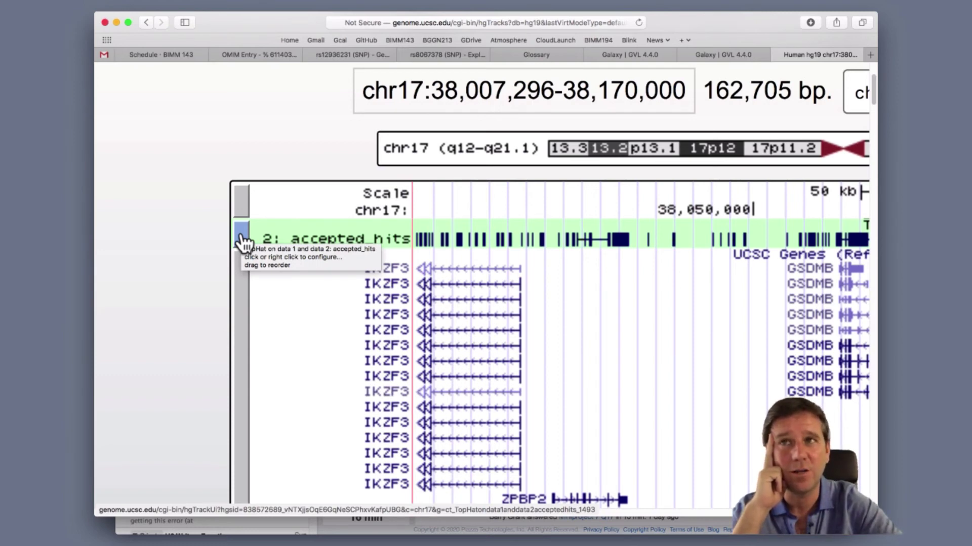
Set the 2: accepted_hits track's display mode to full in Track Settings and submit
click(243, 242)
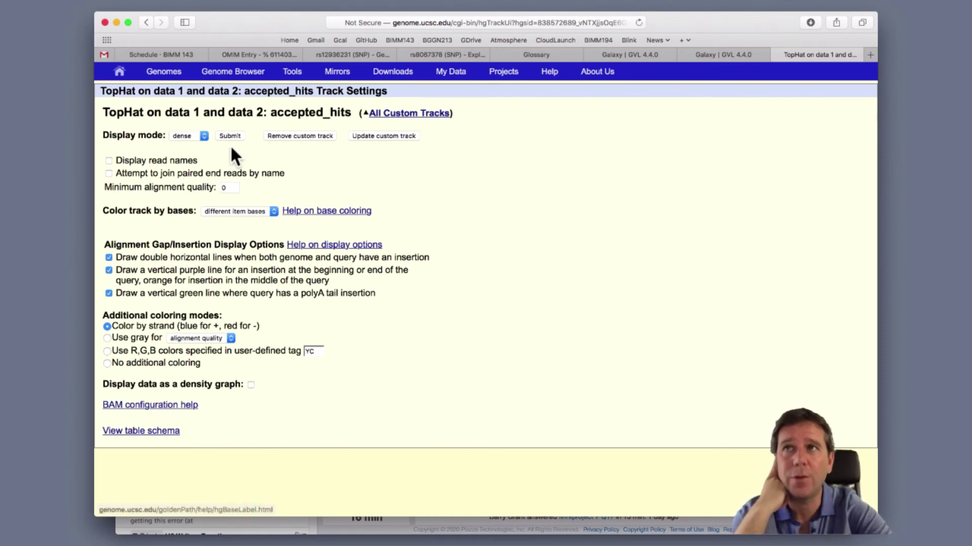
scroll(162, 139, up, 5)
scroll(162, 139, up, 3)
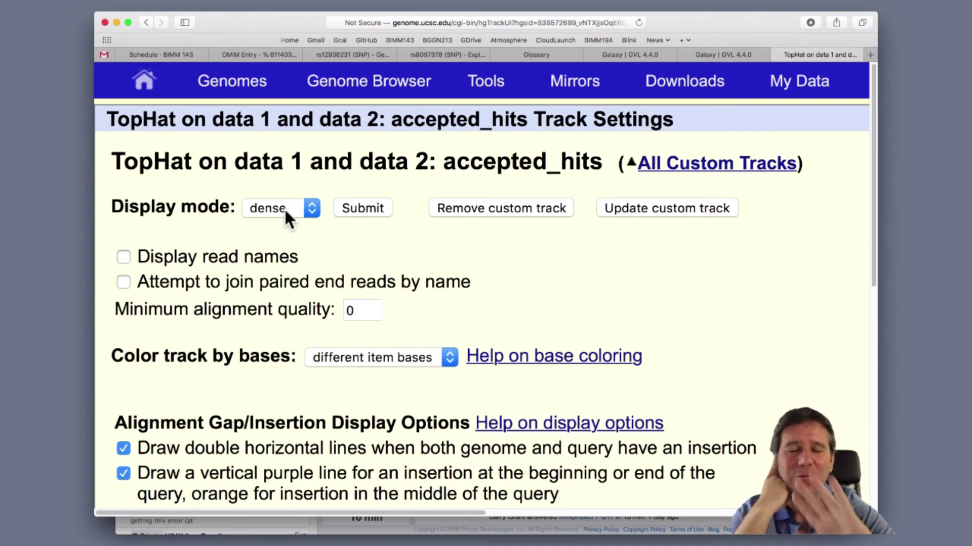
click(284, 208)
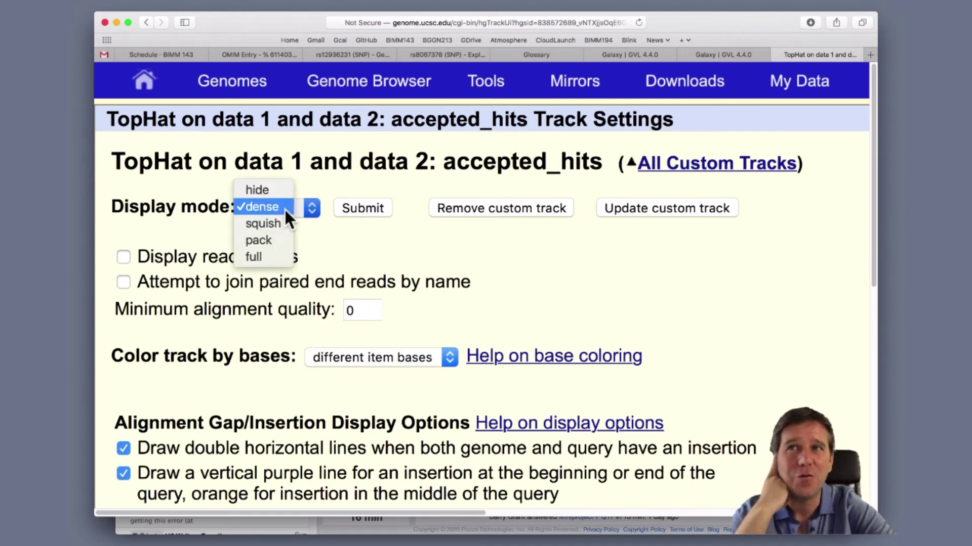
click(277, 257)
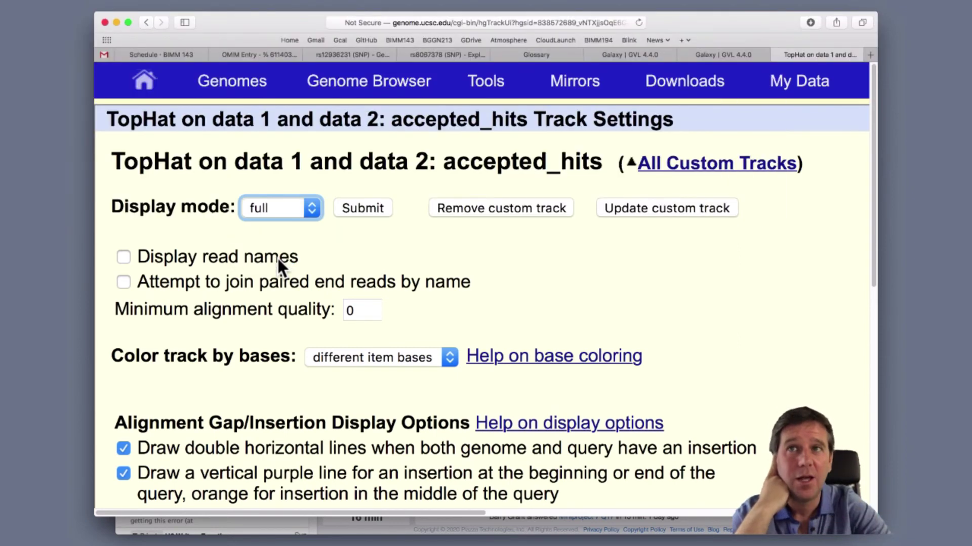
click(364, 208)
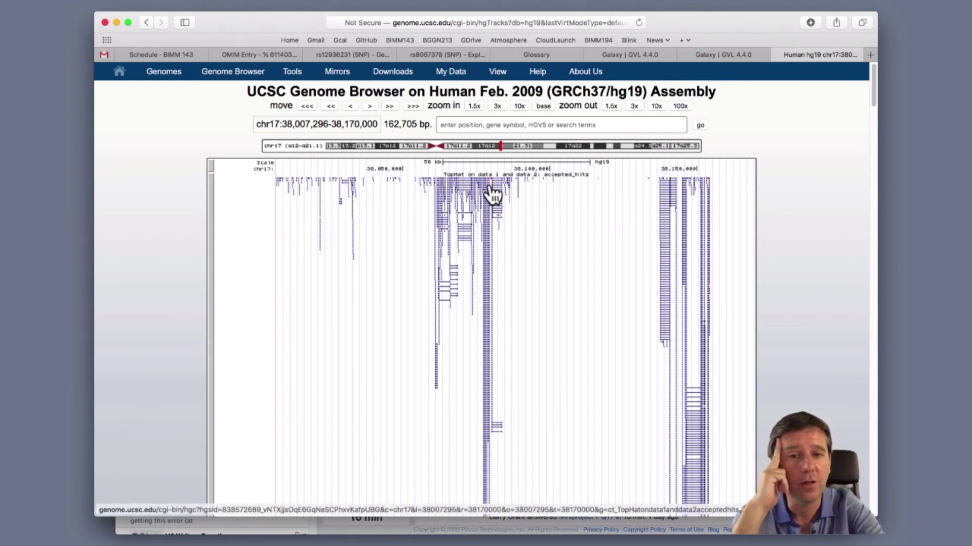
scroll(490, 194, up, 5)
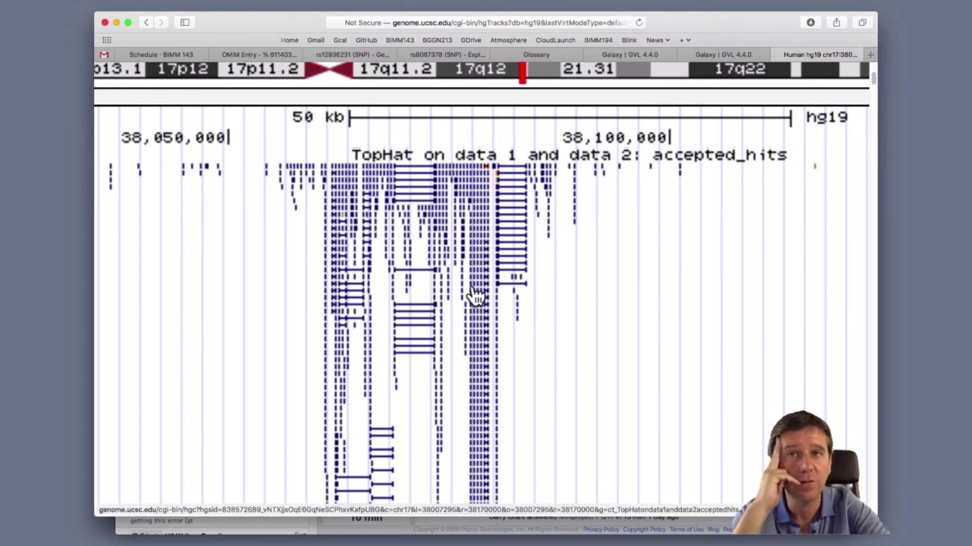
scroll(467, 360, down, 5)
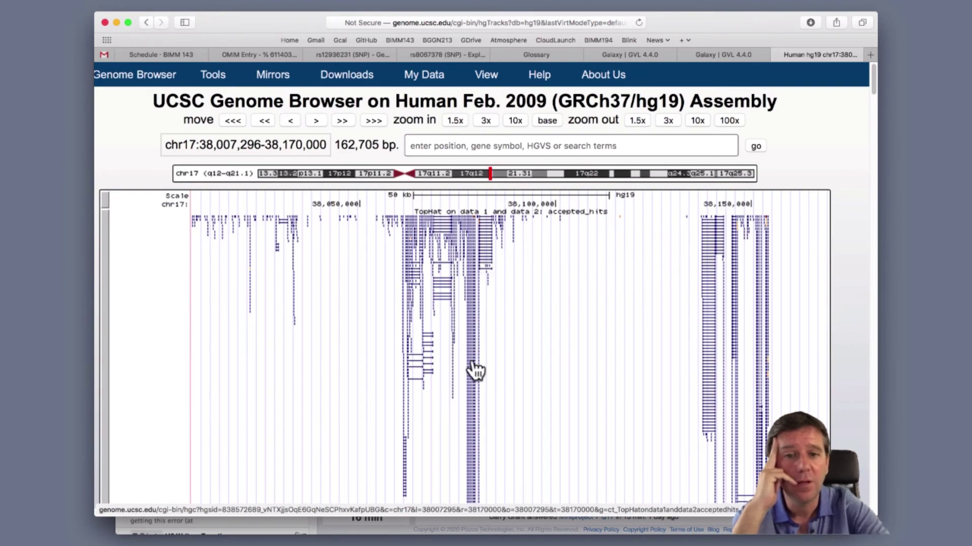
scroll(476, 365, down, 3)
scroll(476, 369, down, 5)
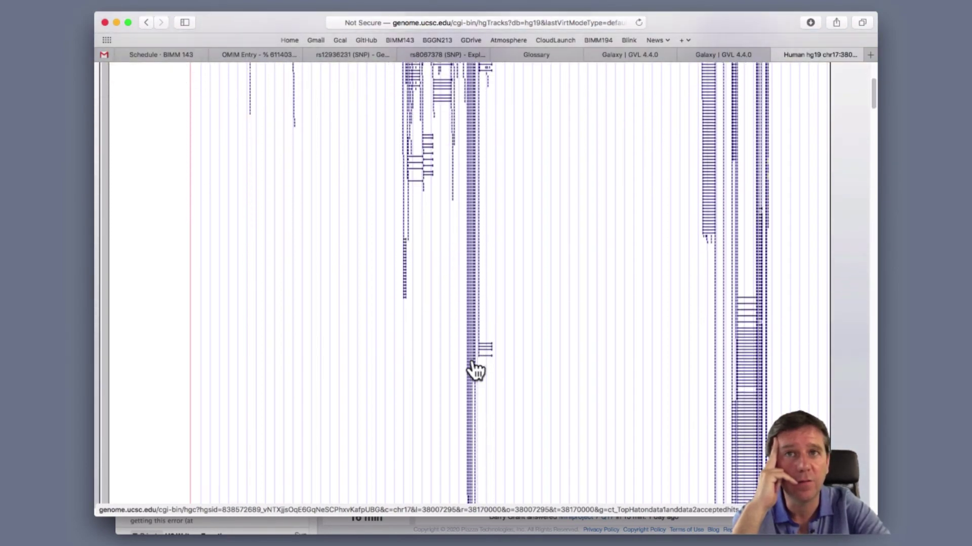
scroll(476, 369, up, 8)
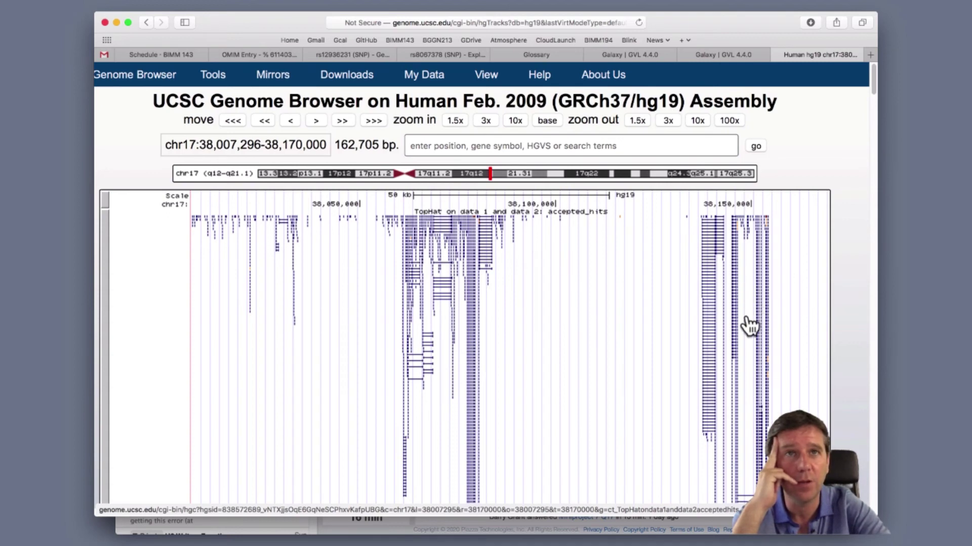
scroll(750, 325, down, 8)
scroll(750, 325, down, 10)
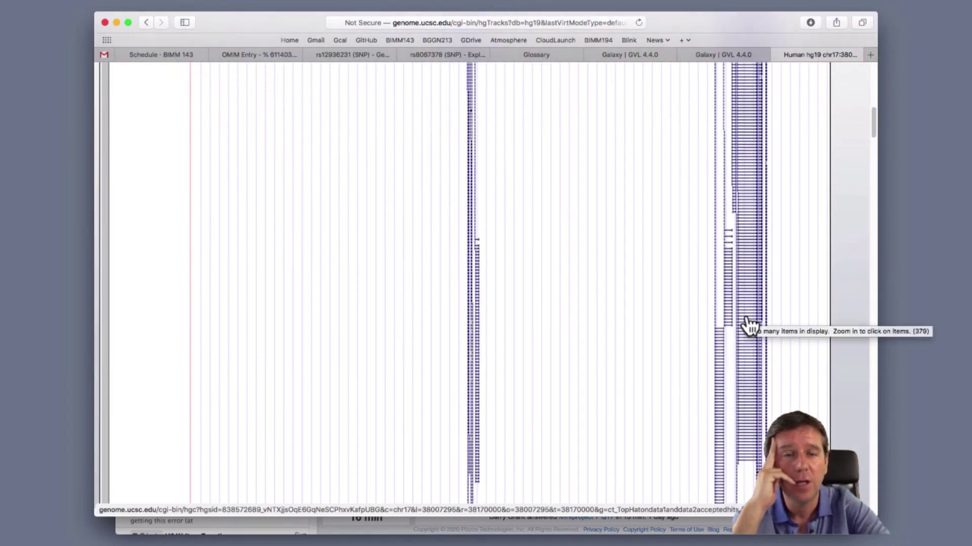
scroll(750, 325, down, 8)
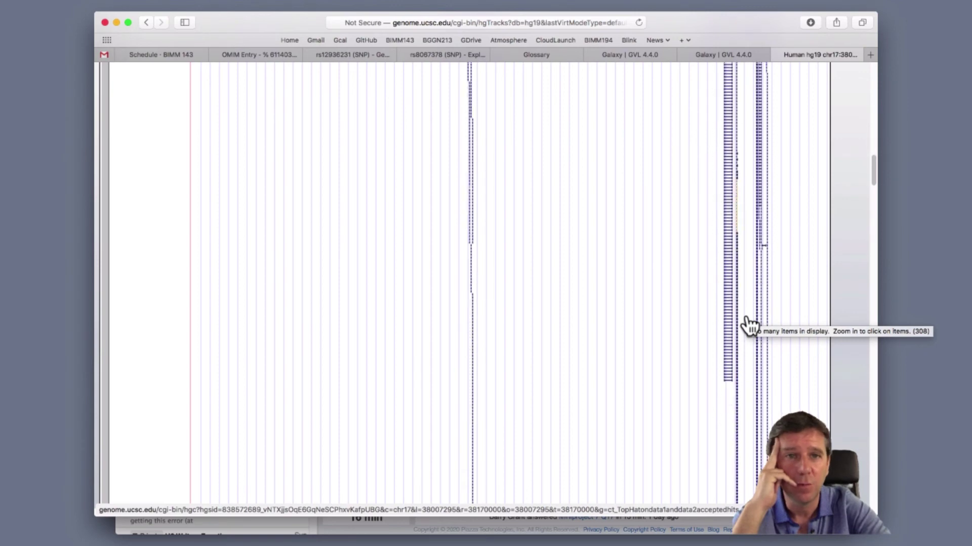
scroll(750, 325, down, 8)
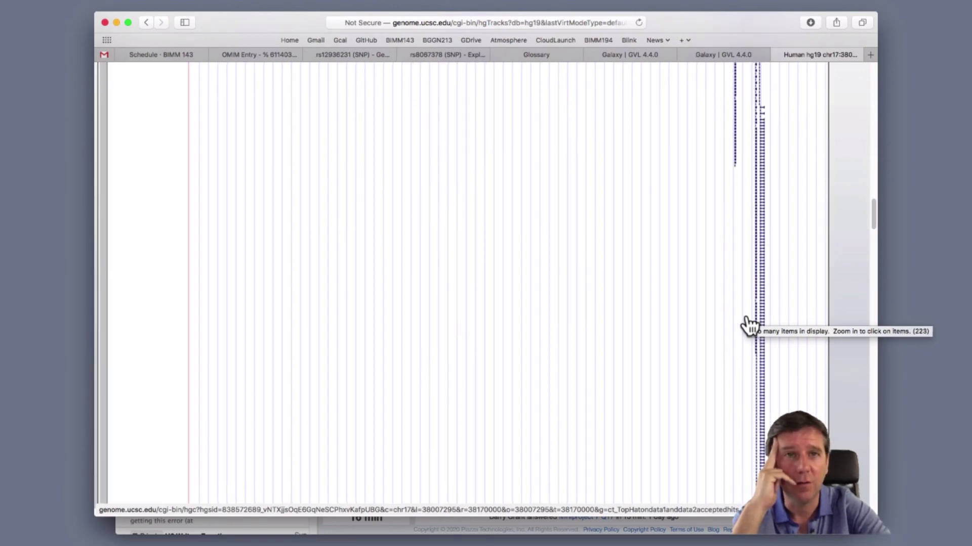
scroll(749, 325, down, 8)
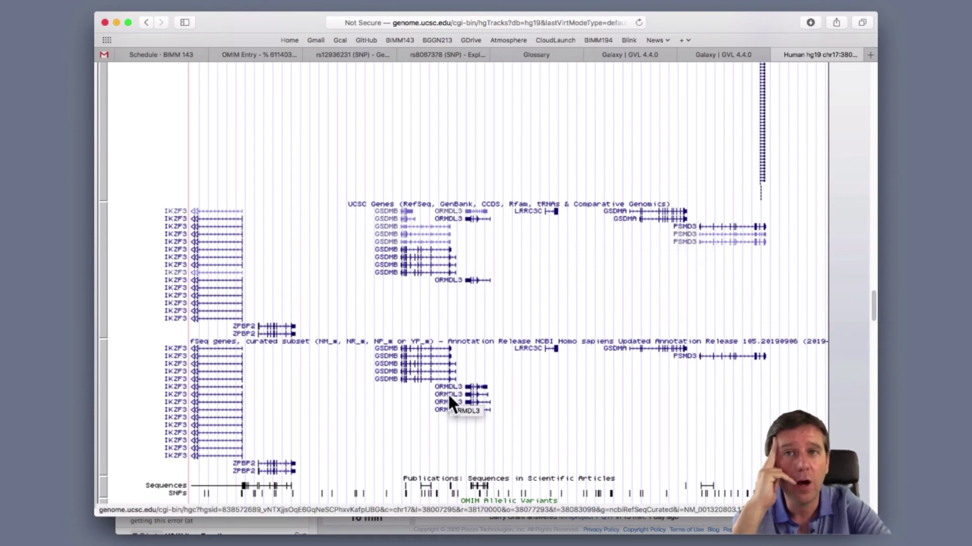
scroll(477, 217, up, 10)
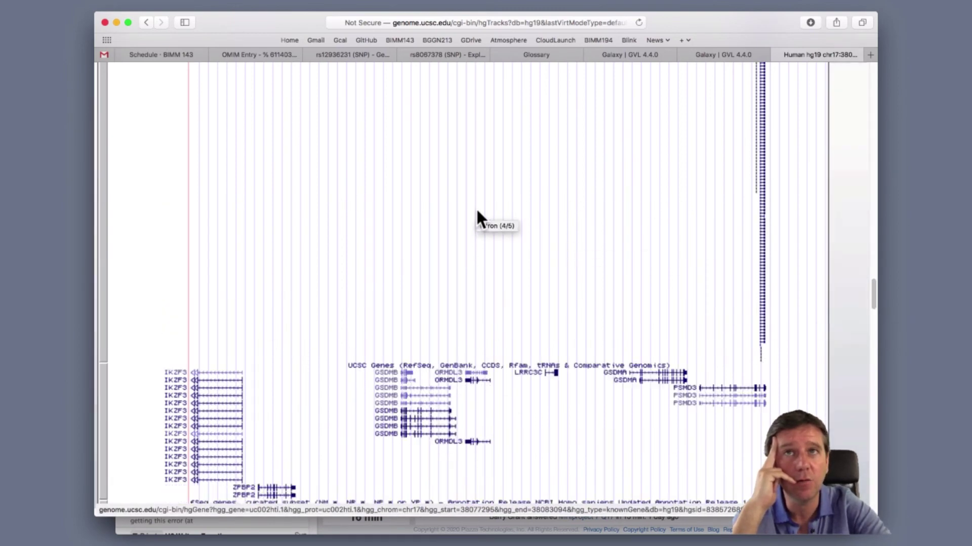
scroll(477, 215, up, 10)
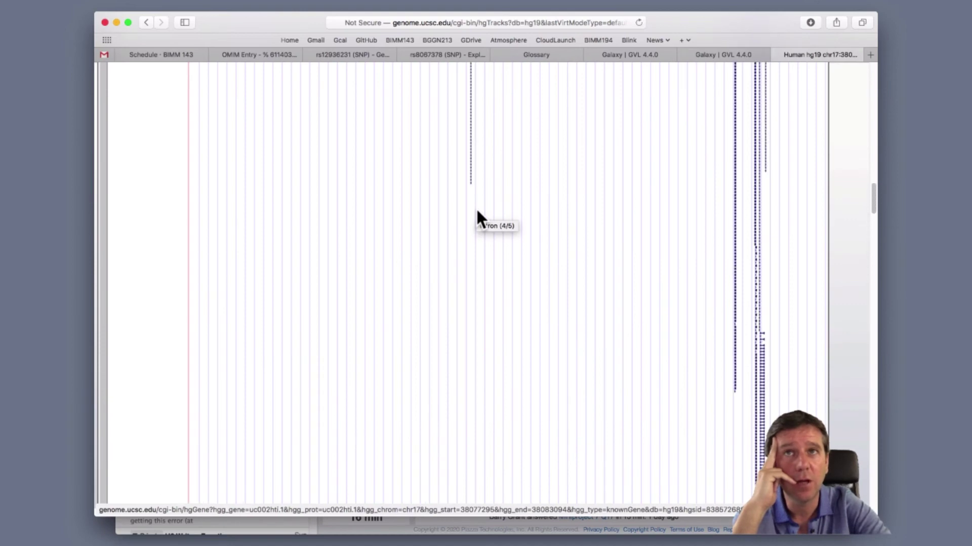
scroll(477, 215, up, 10)
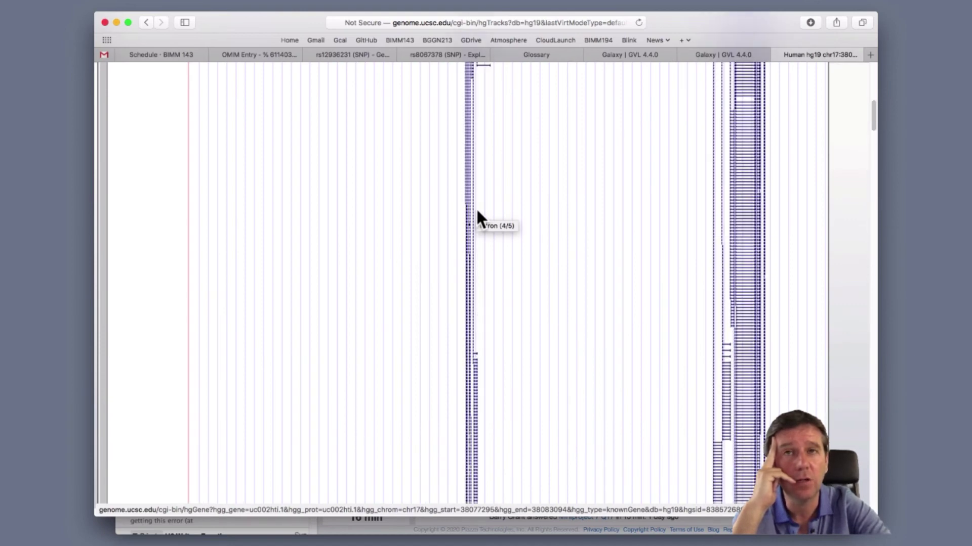
scroll(477, 216, up, 2)
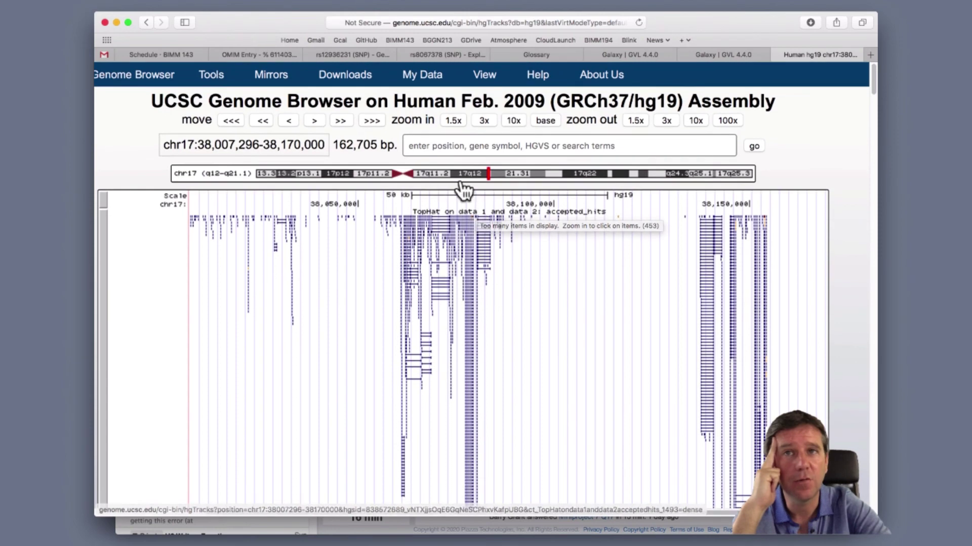
scroll(462, 299, down, 5)
scroll(470, 407, down, 5)
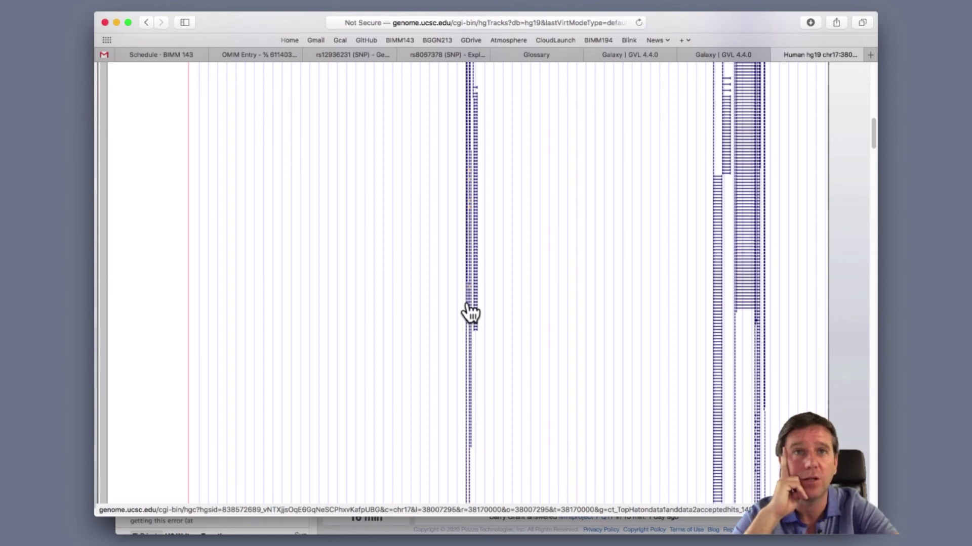
Scroll down to review the UCSC Genes, RefSeq and SNP tracks beneath the read pile-up
scroll(470, 312, down, 10)
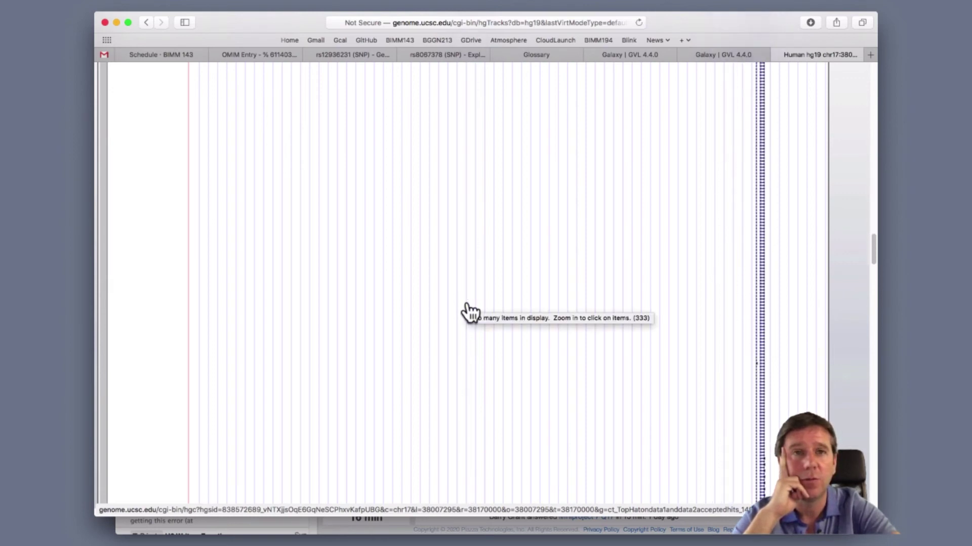
scroll(470, 313, down, 5)
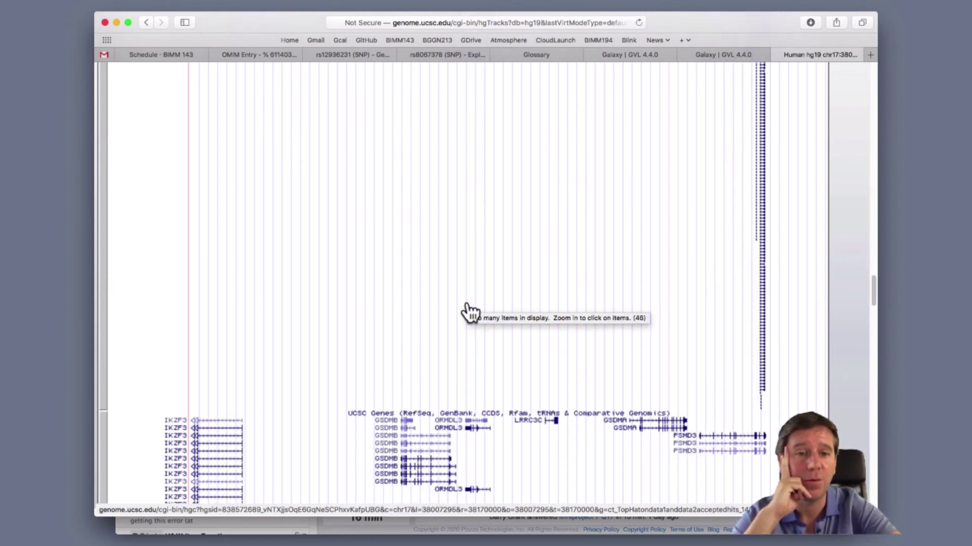
scroll(469, 312, down, 3)
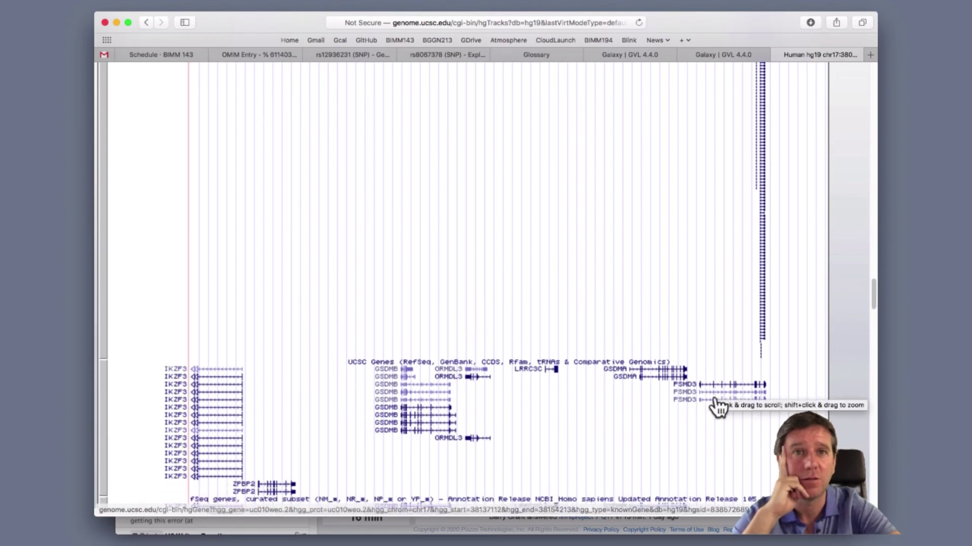
scroll(547, 390, down, 2)
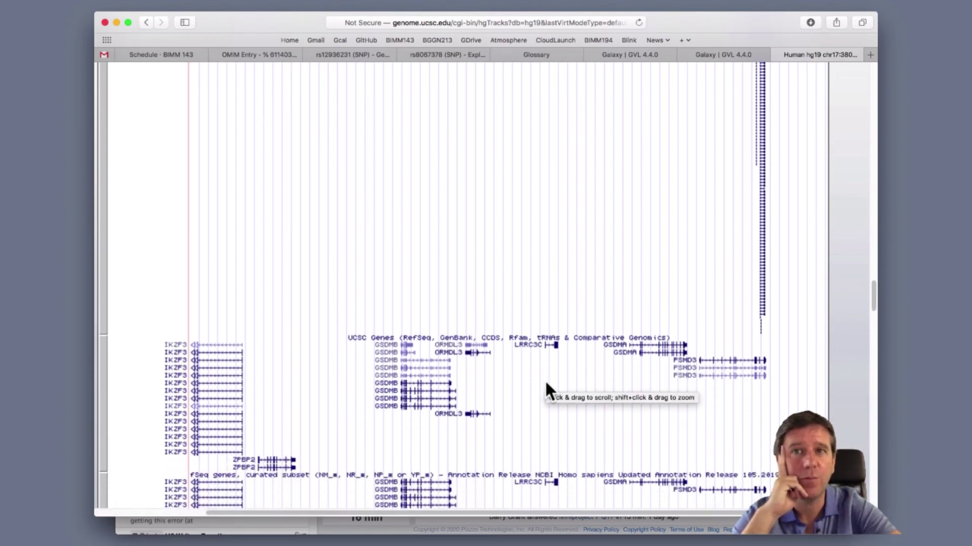
scroll(538, 458, down, 6)
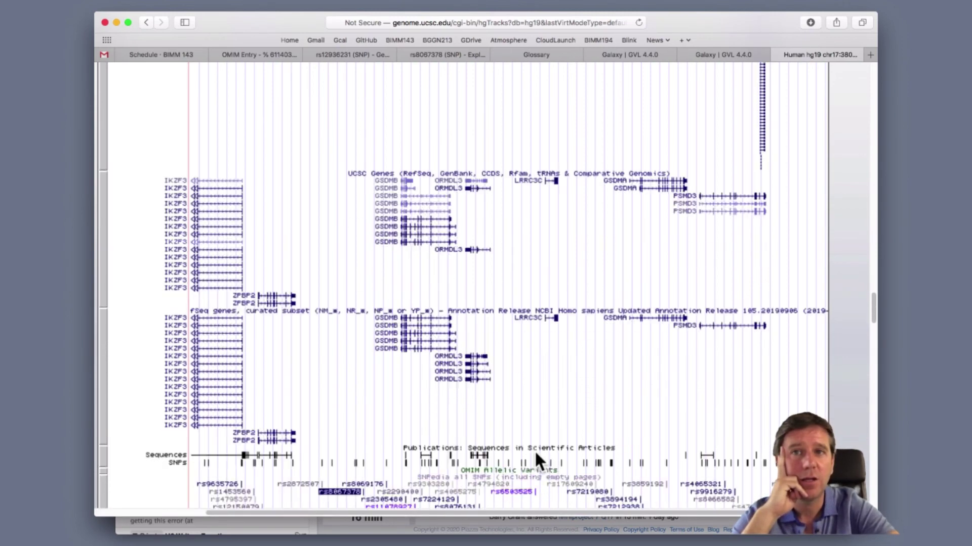
scroll(536, 453, down, 3)
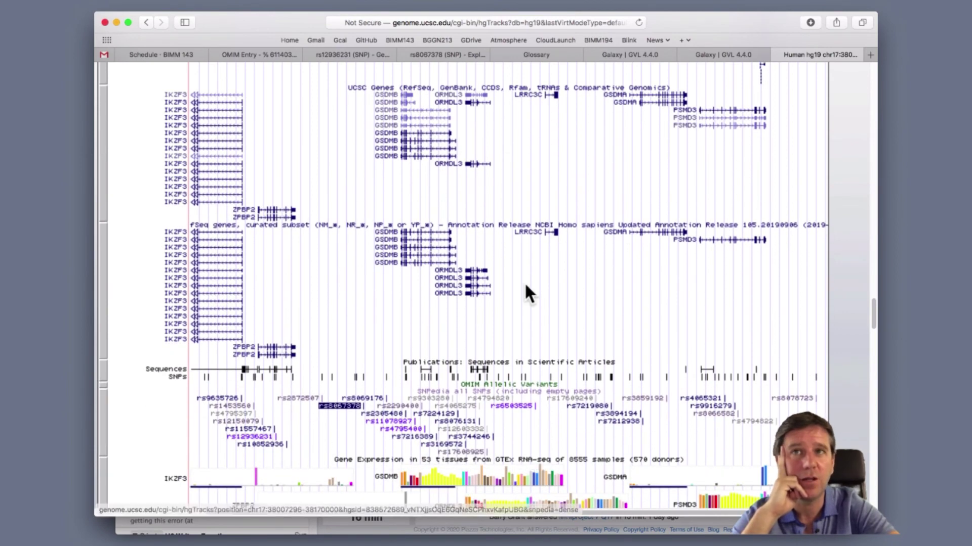
scroll(524, 281, up, 6)
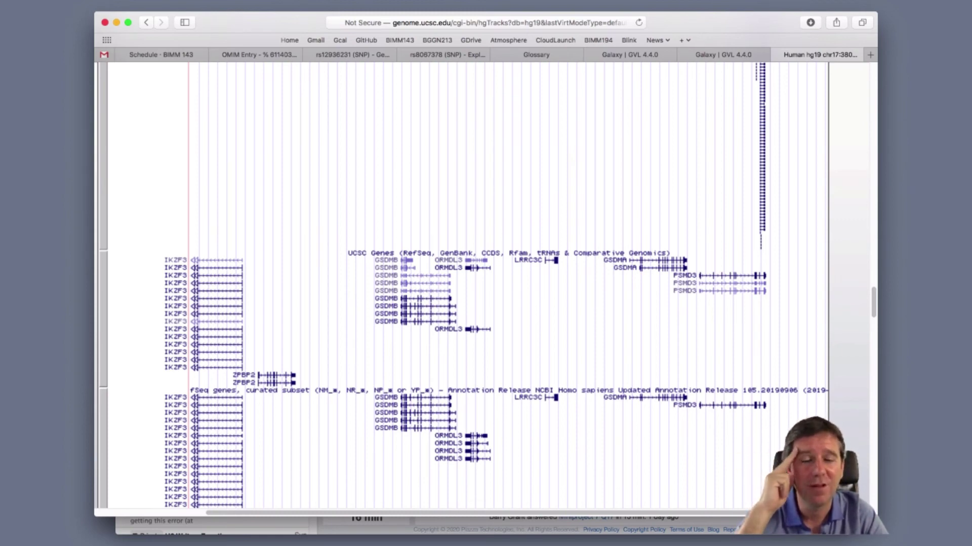
Bring the second Galaxy | GVL 4.4.0 tab to full view using the tab overview
click(715, 60)
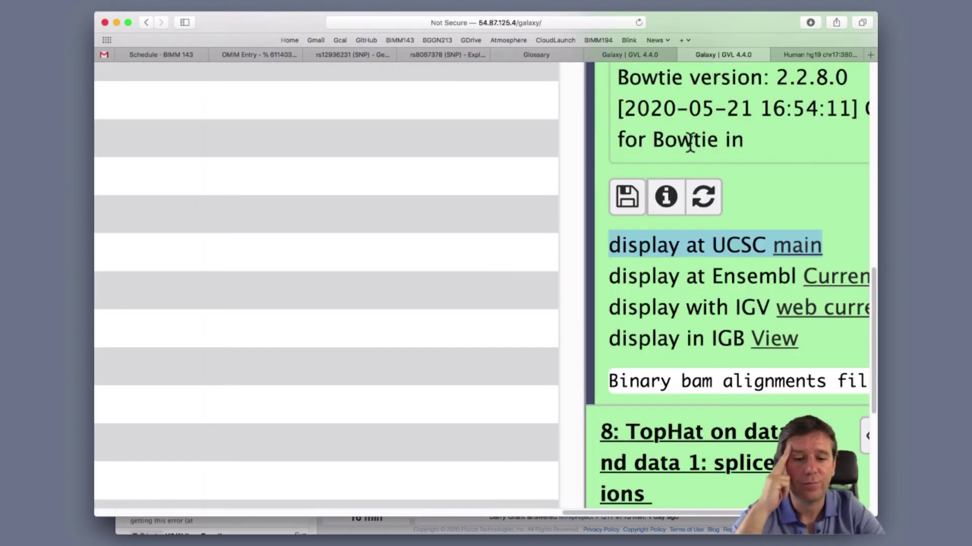
scroll(689, 142, down, 5)
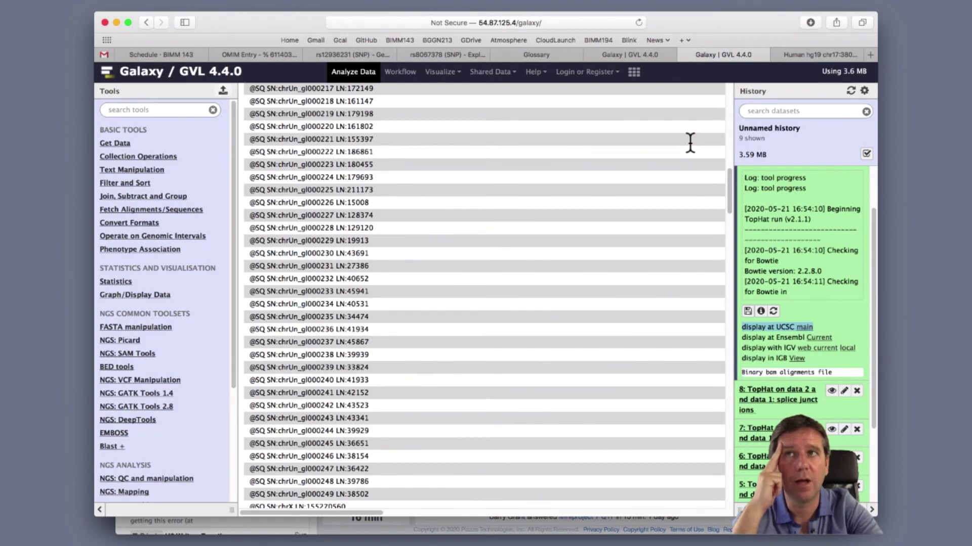
key(super+shift+backslash)
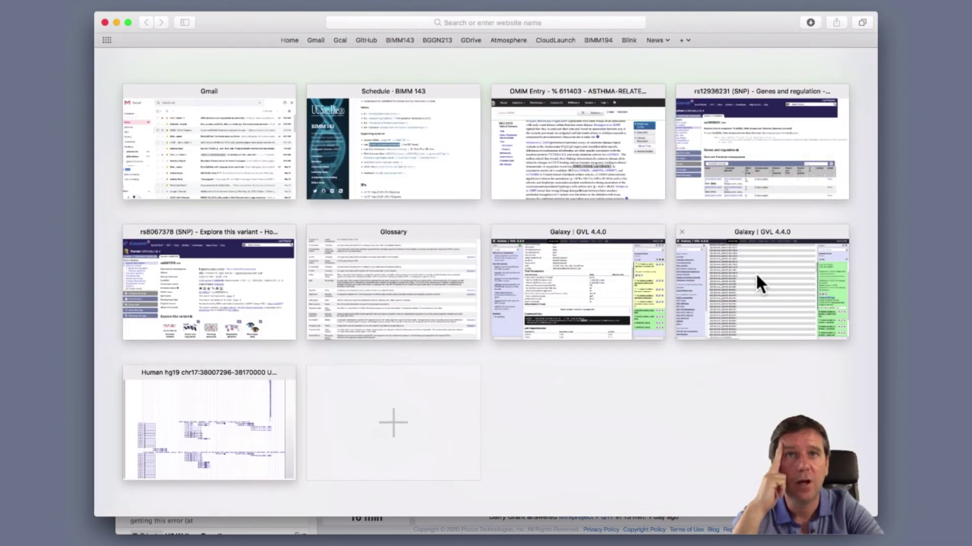
click(755, 272)
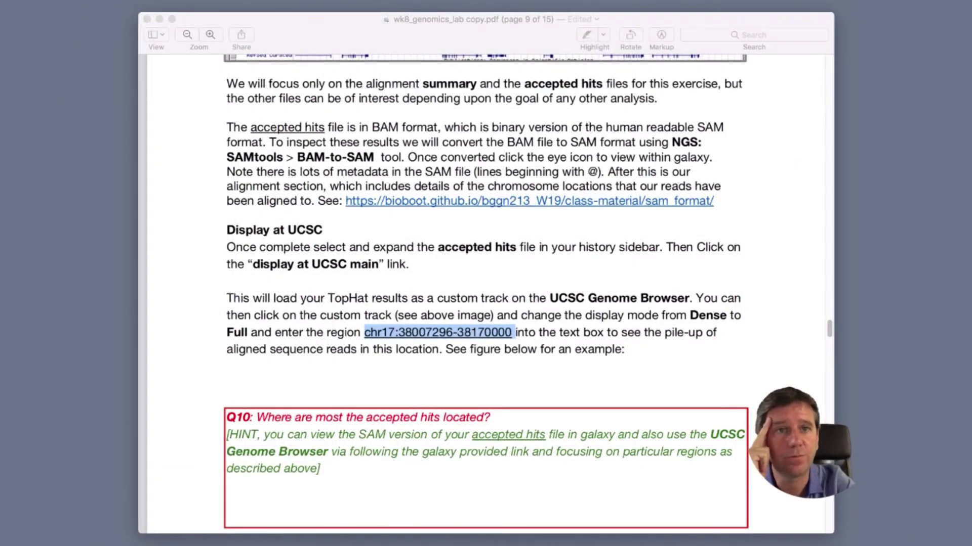
In the lab handout, highlight the NGS: RNA Analysis > Cufflinks instruction and the gene.chr17.gtf line
click(610, 158)
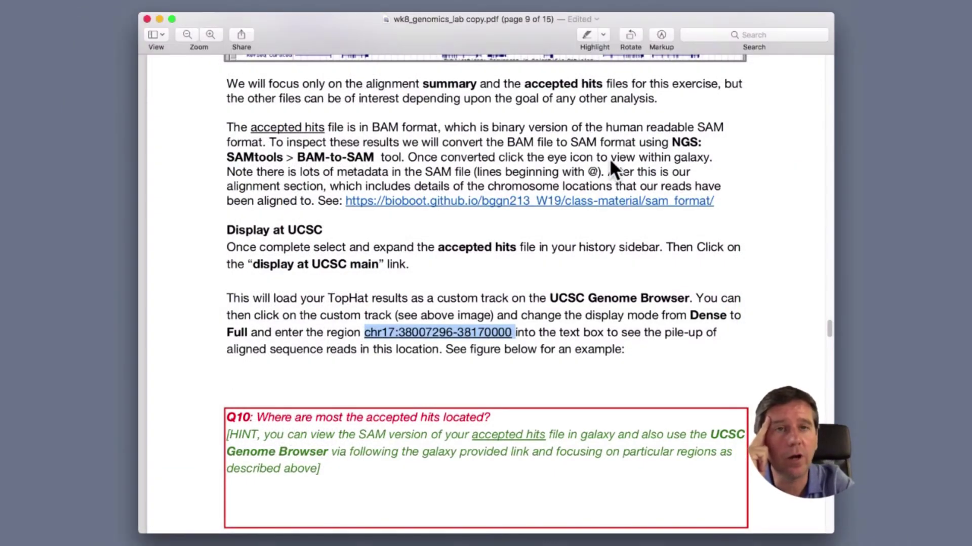
scroll(613, 169, down, 3)
scroll(597, 293, down, 15)
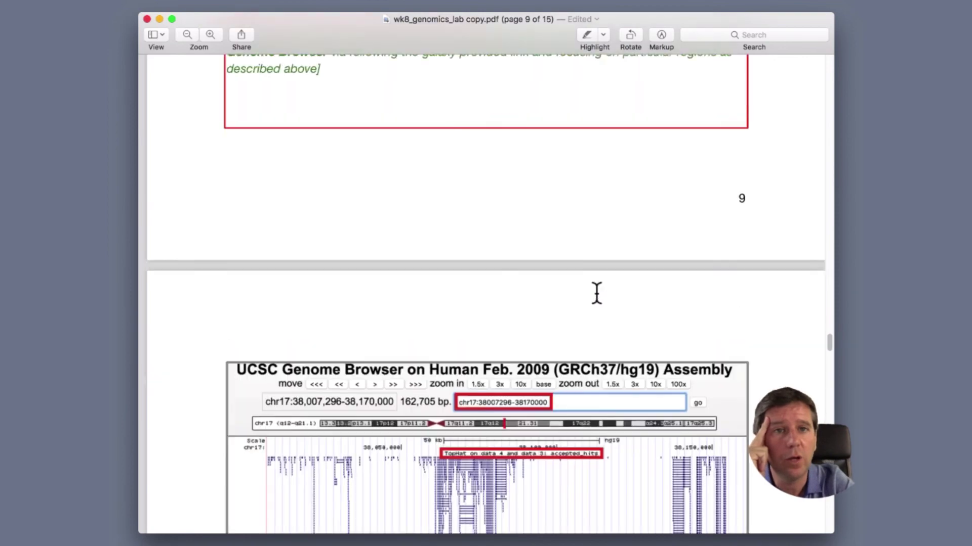
scroll(597, 293, down, 20)
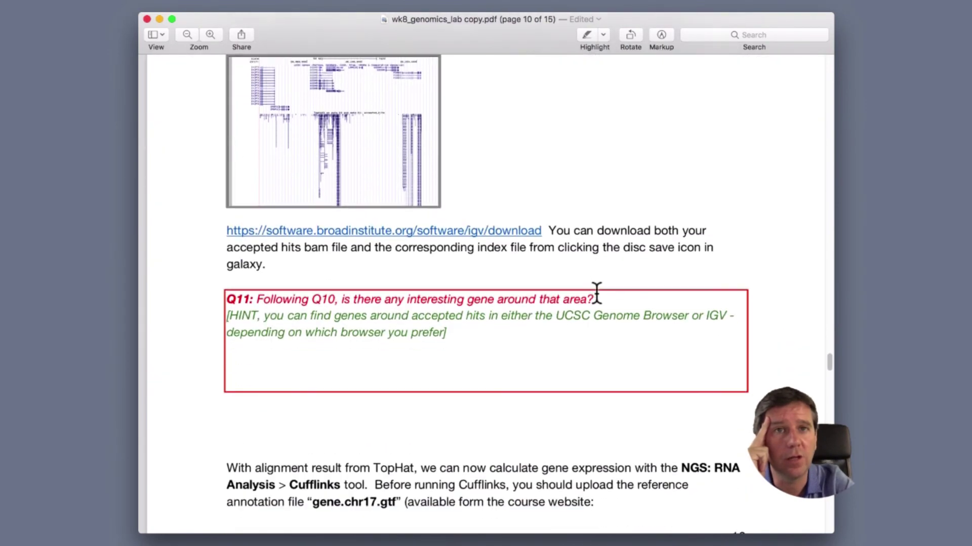
scroll(596, 292, down, 3)
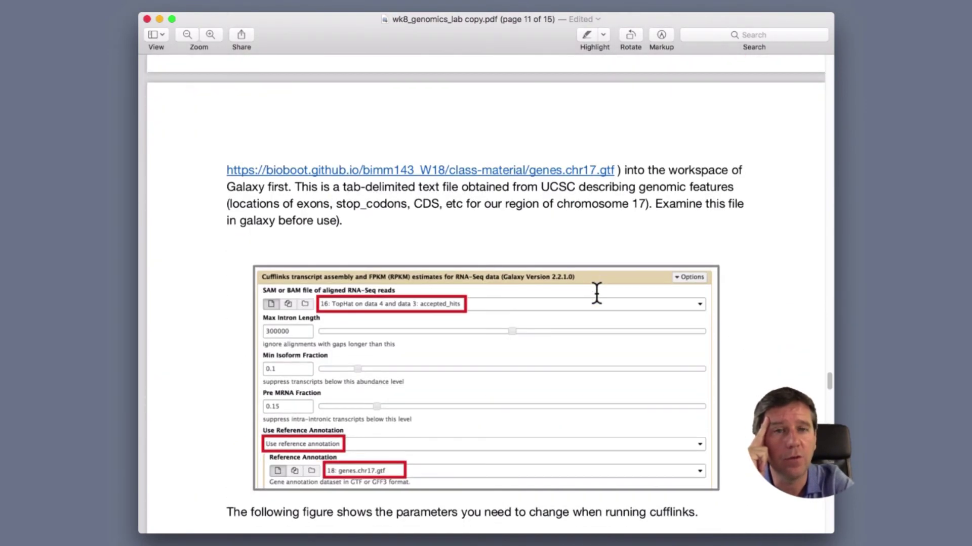
scroll(596, 293, up, 8)
scroll(597, 293, up, 1)
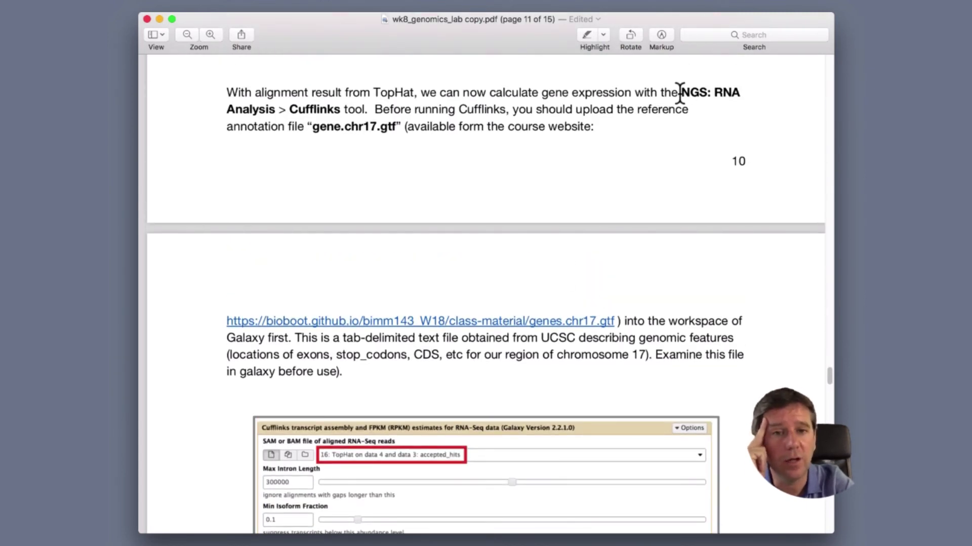
drag(680, 93, 723, 114)
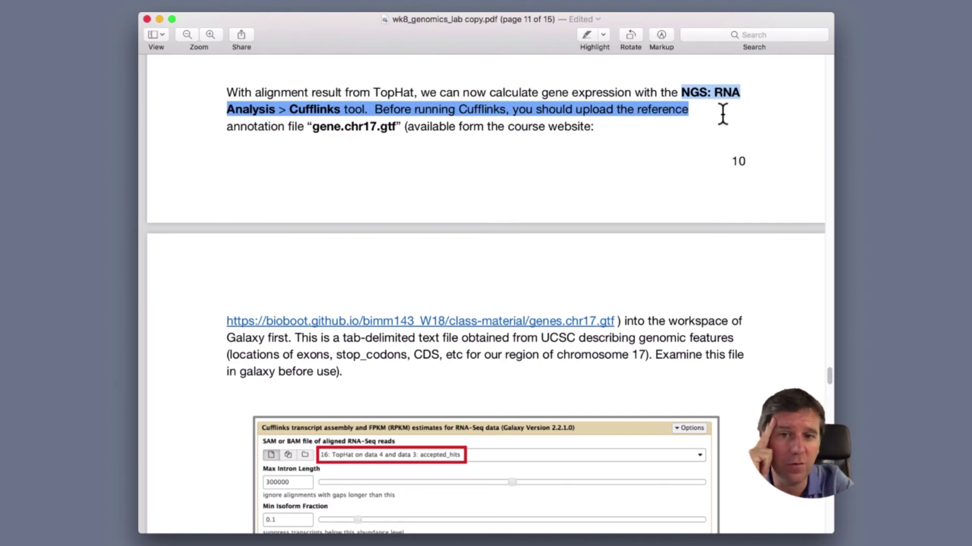
triple_click(337, 125)
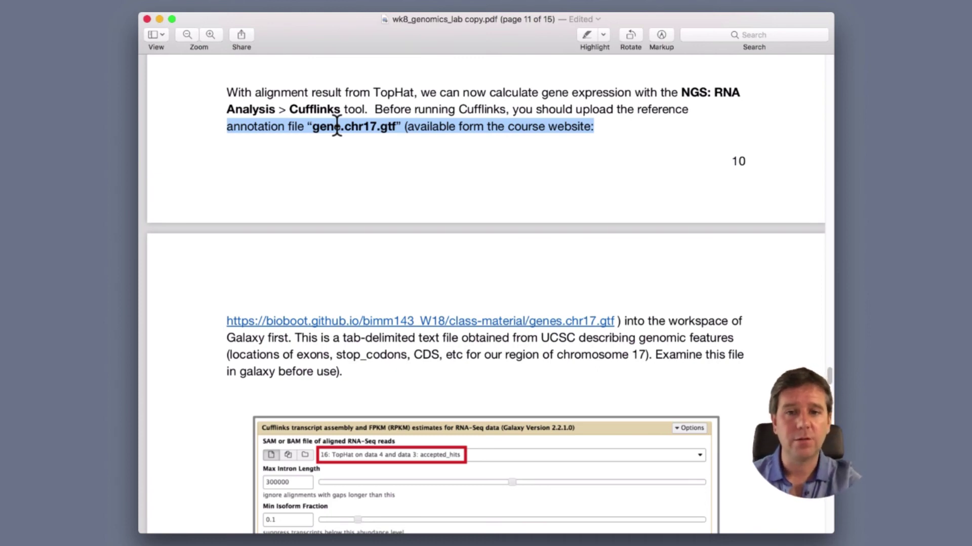
scroll(366, 181, down, 10)
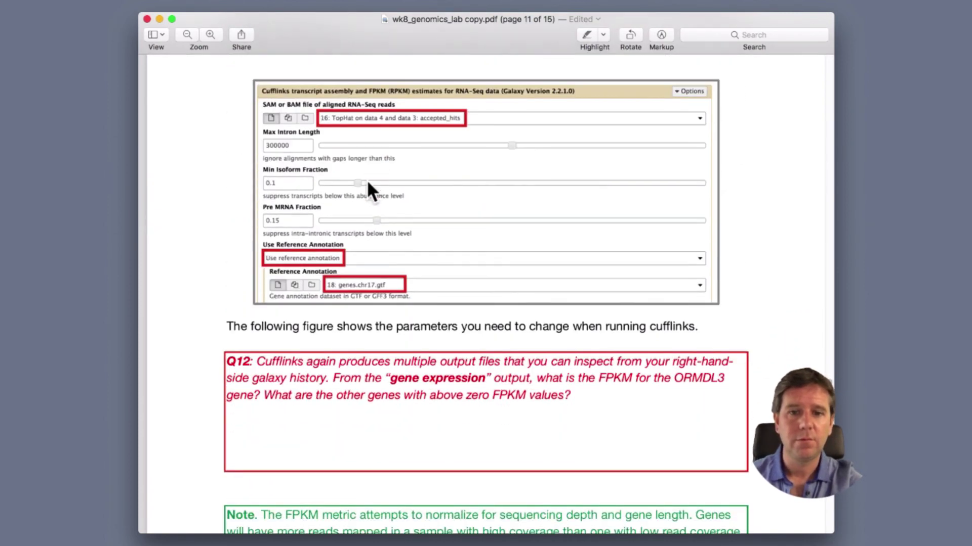
scroll(366, 180, up, 5)
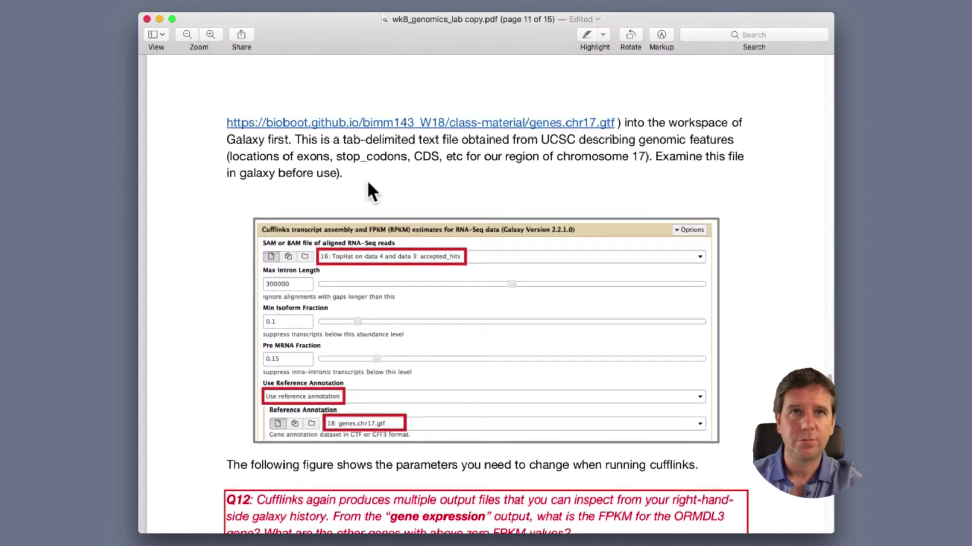
scroll(368, 185, up, 3)
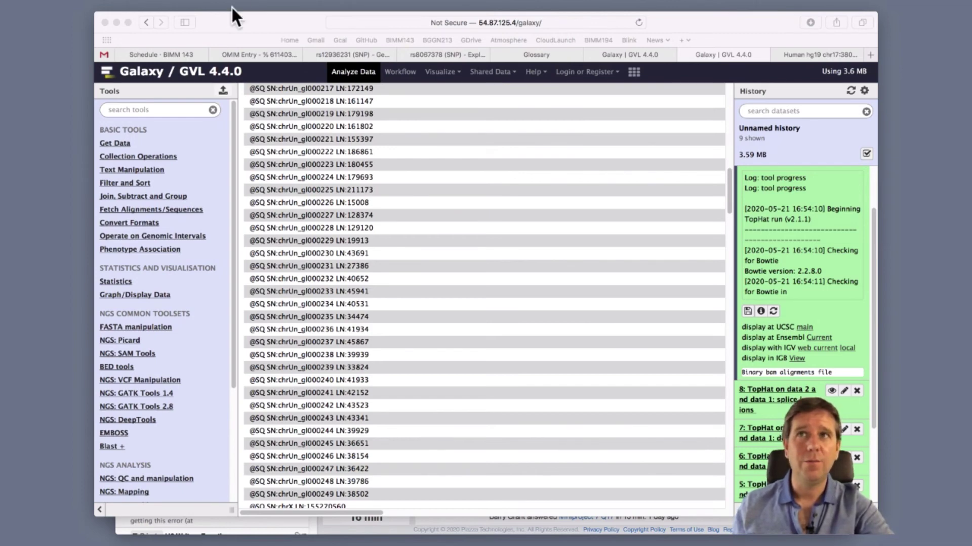
Upload genes.chr17.gtf from Downloads to Galaxy via Get Data > Upload File
click(312, 158)
scroll(312, 158, up, 5)
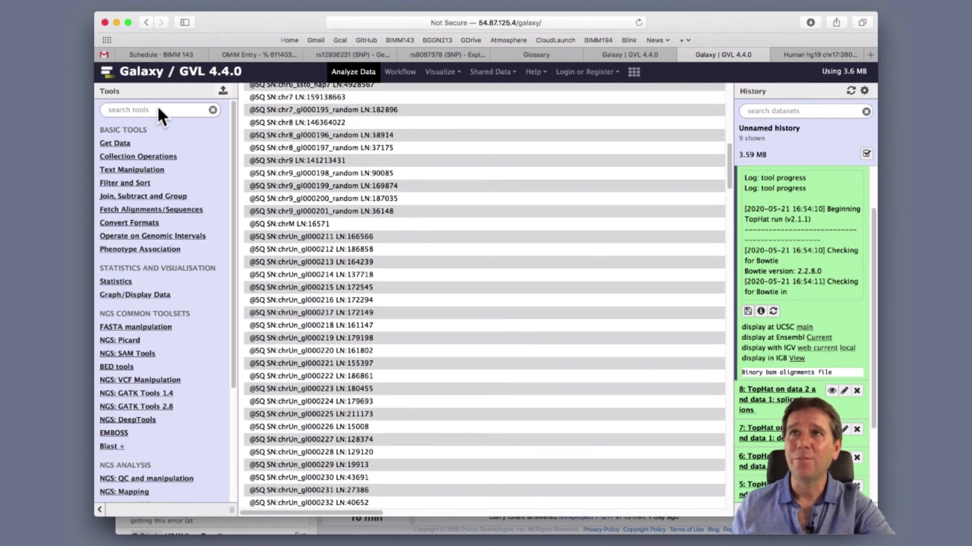
click(157, 106)
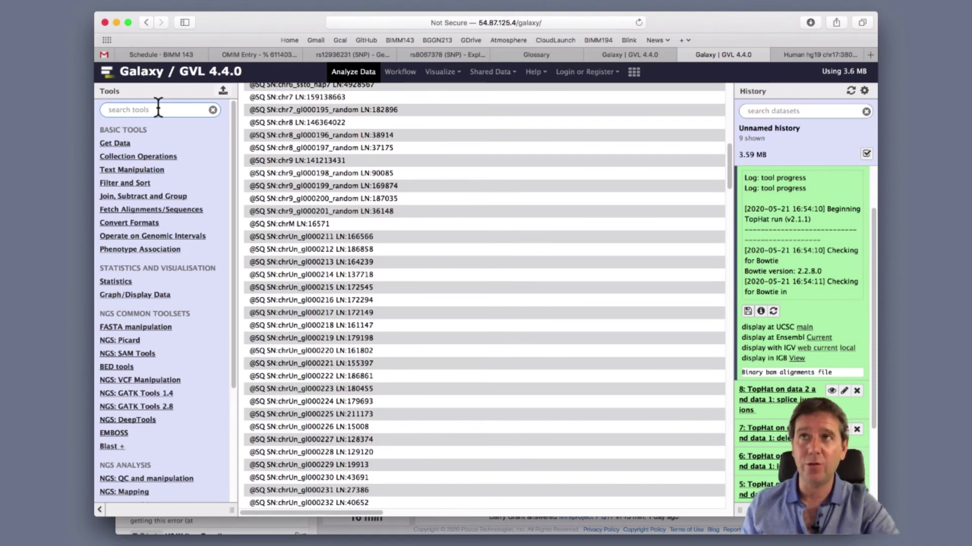
click(115, 144)
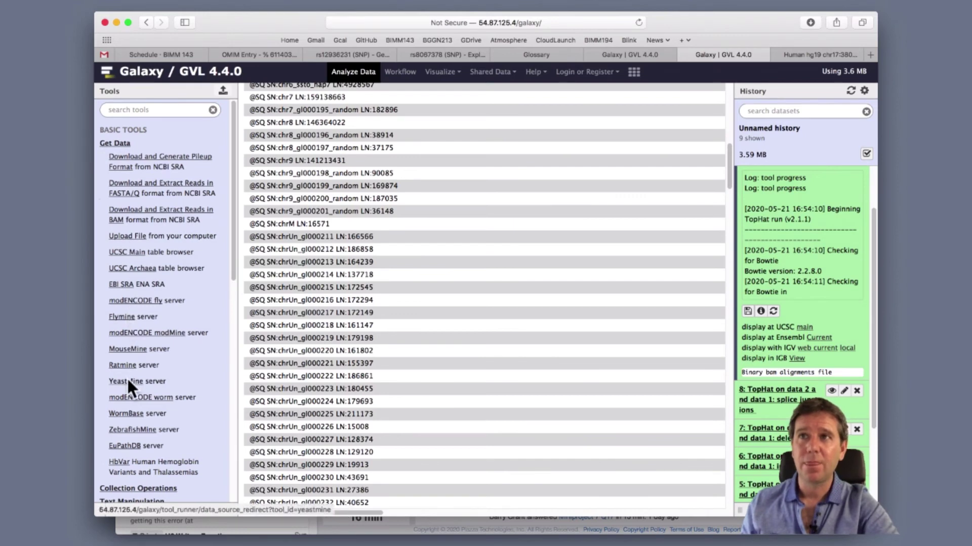
click(130, 241)
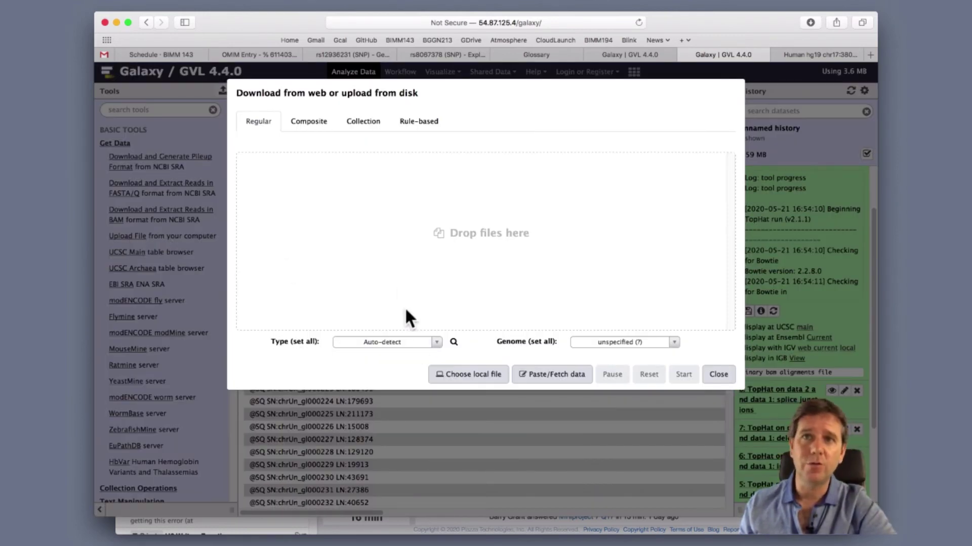
click(476, 376)
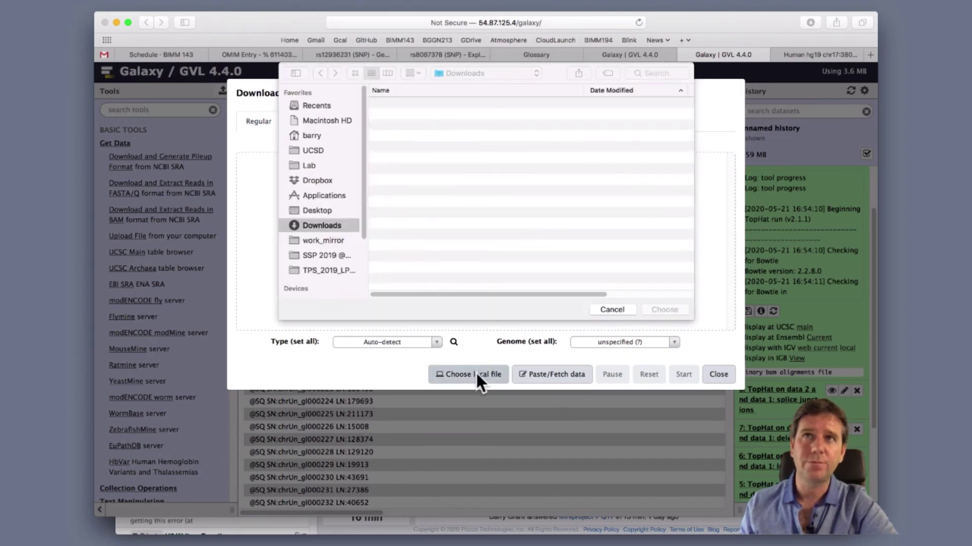
click(439, 104)
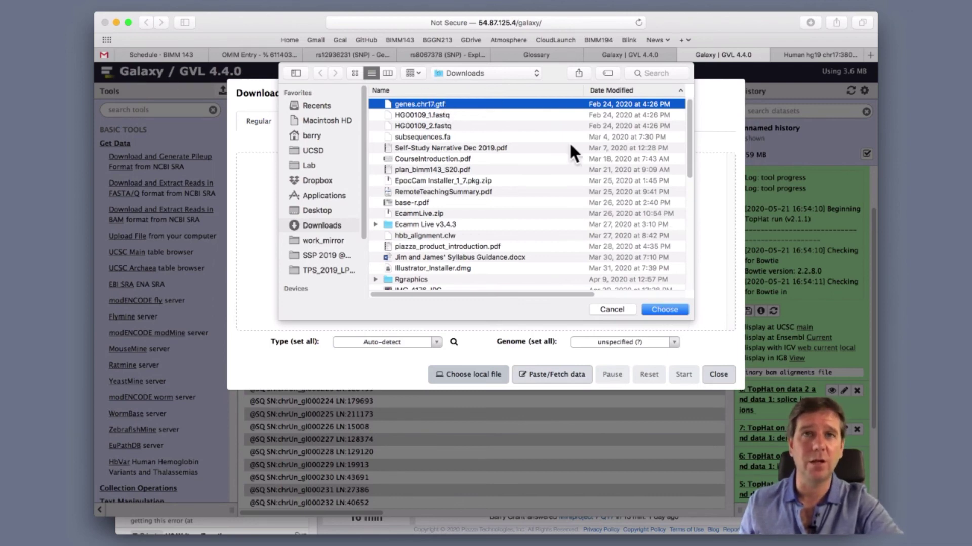
click(664, 311)
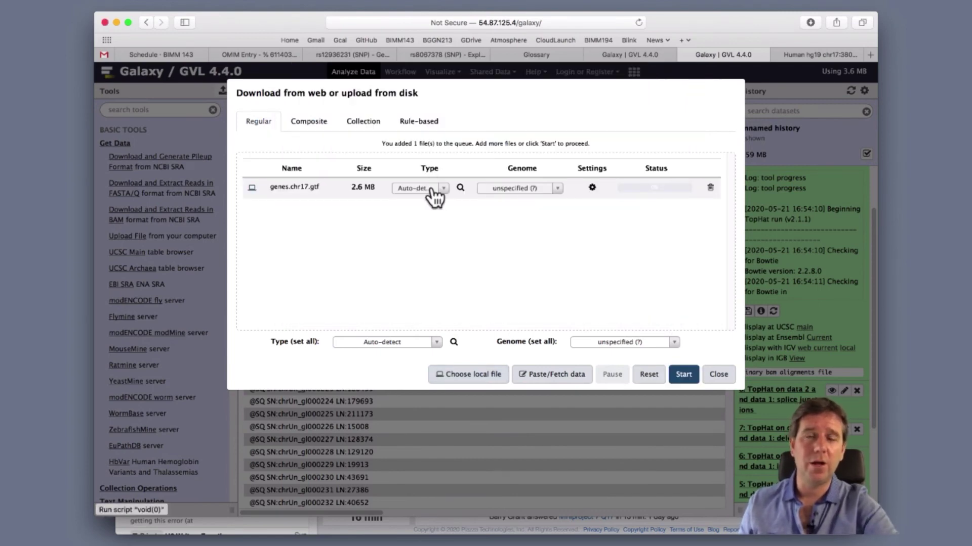
click(684, 377)
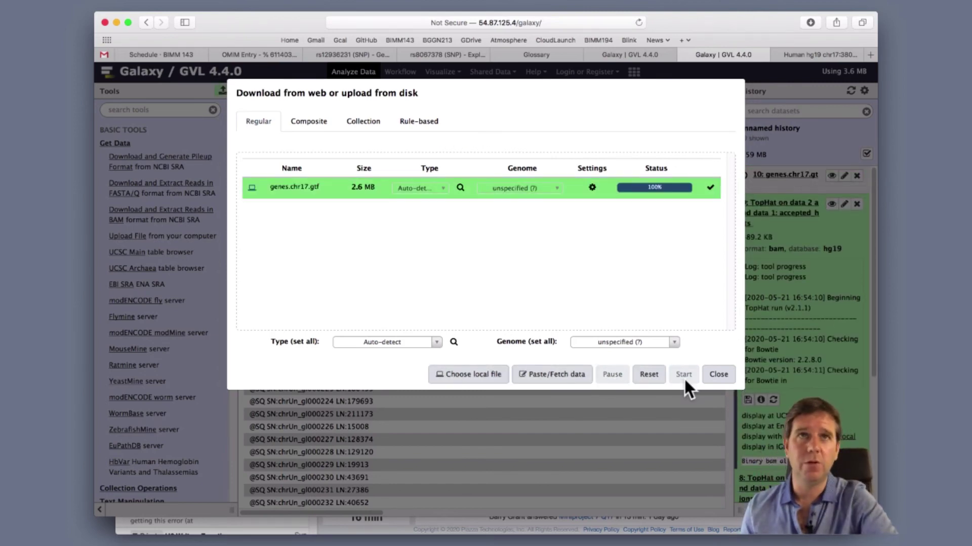
View dataset 10 genes.chr17.gtf and pick out row one's chr17, exon, 3827163 and 3828095 fields
click(719, 377)
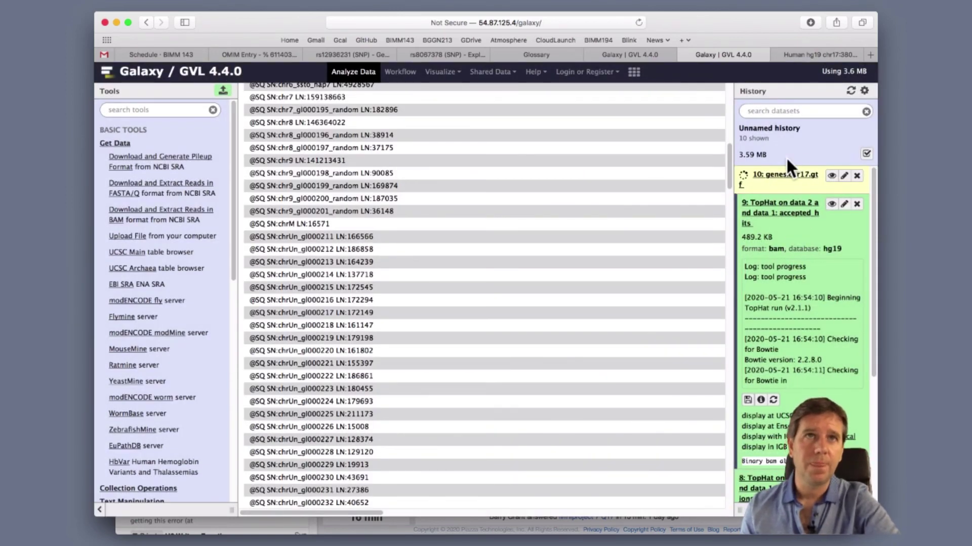
click(840, 176)
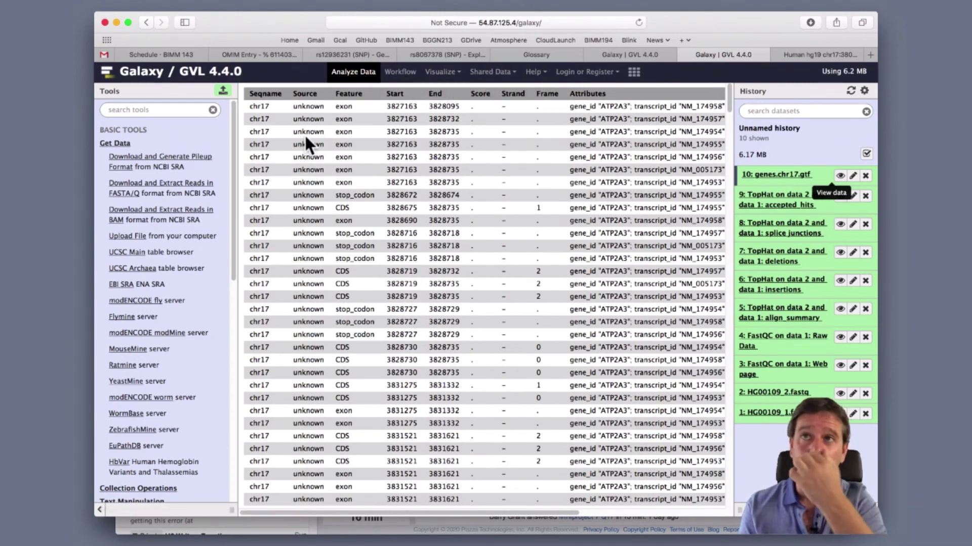
double_click(257, 106)
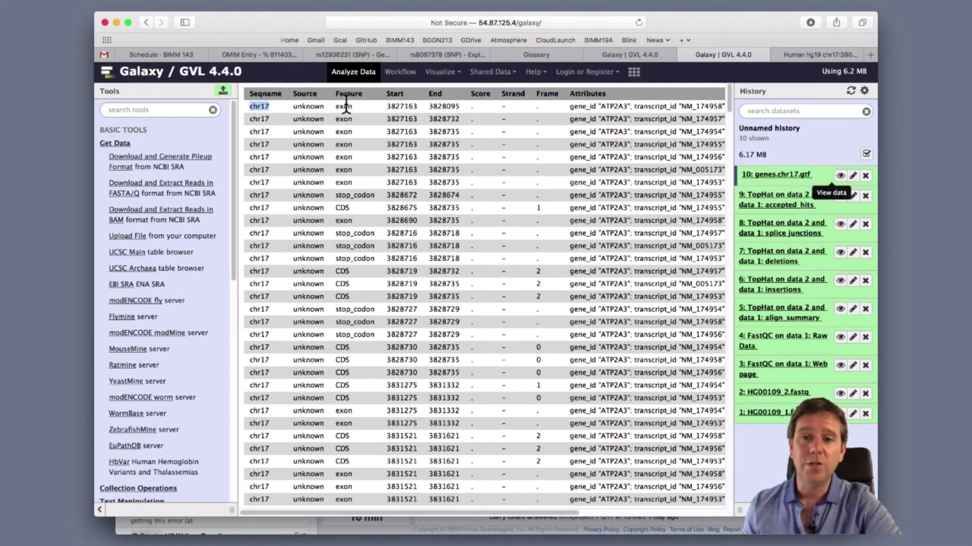
scroll(346, 103, up, 5)
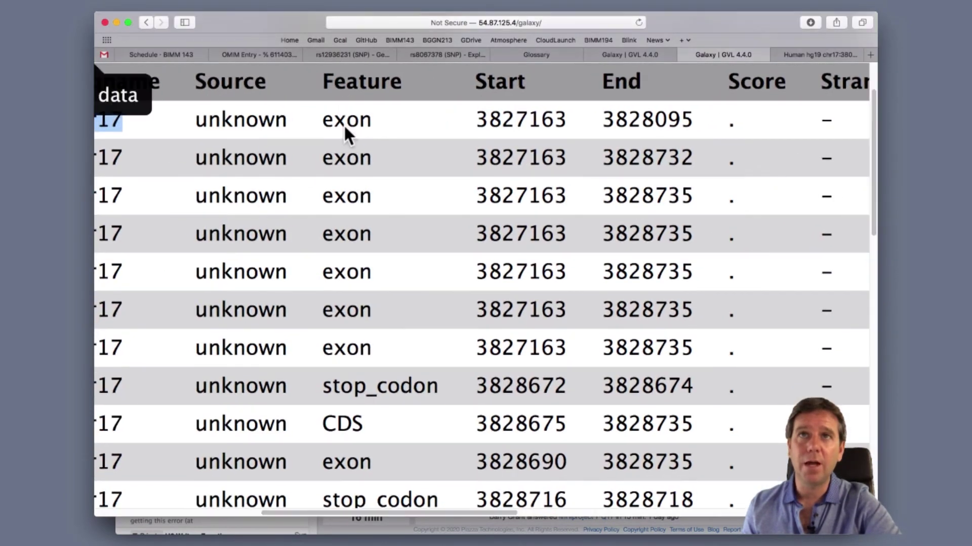
double_click(345, 122)
double_click(498, 123)
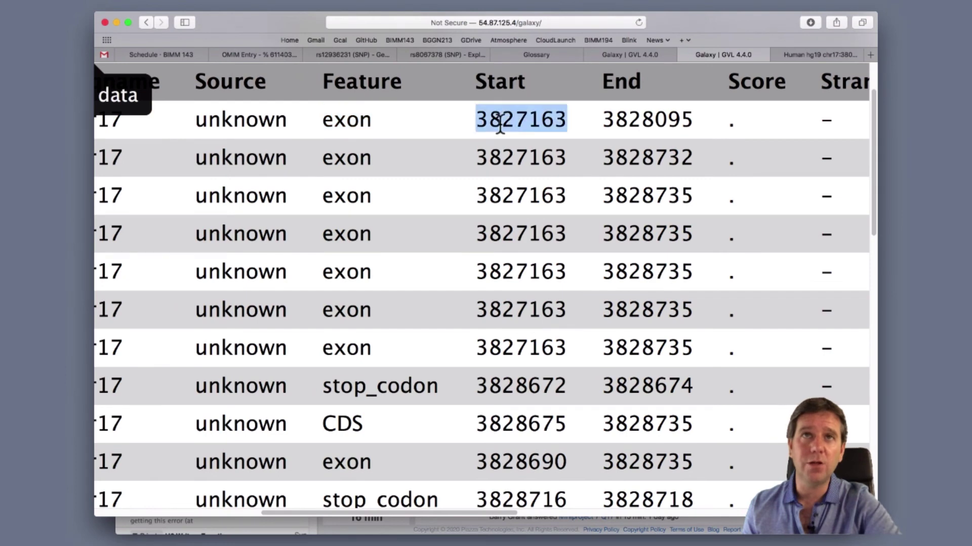
double_click(621, 115)
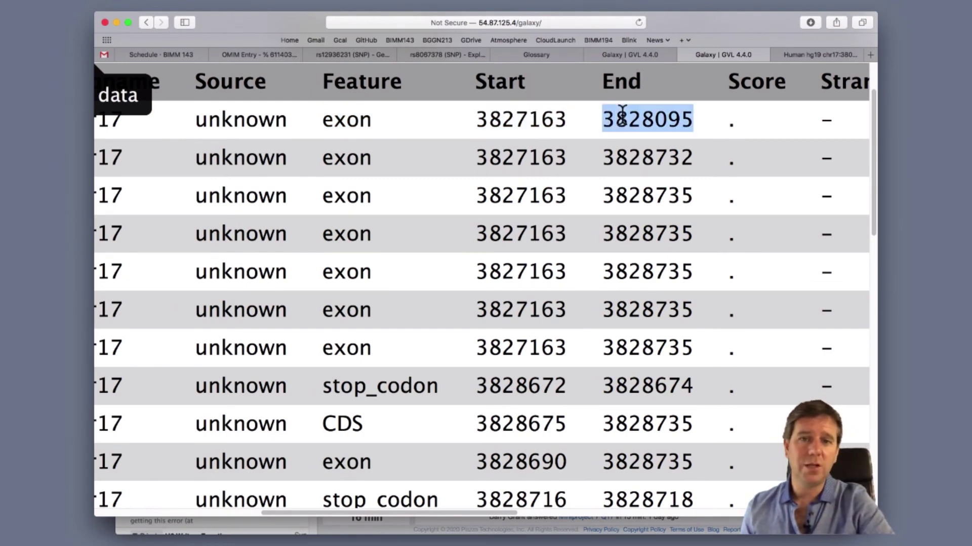
Scroll across to the attributes, marking gene ATP2A3 and transcript NM_174958, then reset the zoom
scroll(511, 119, right, 5)
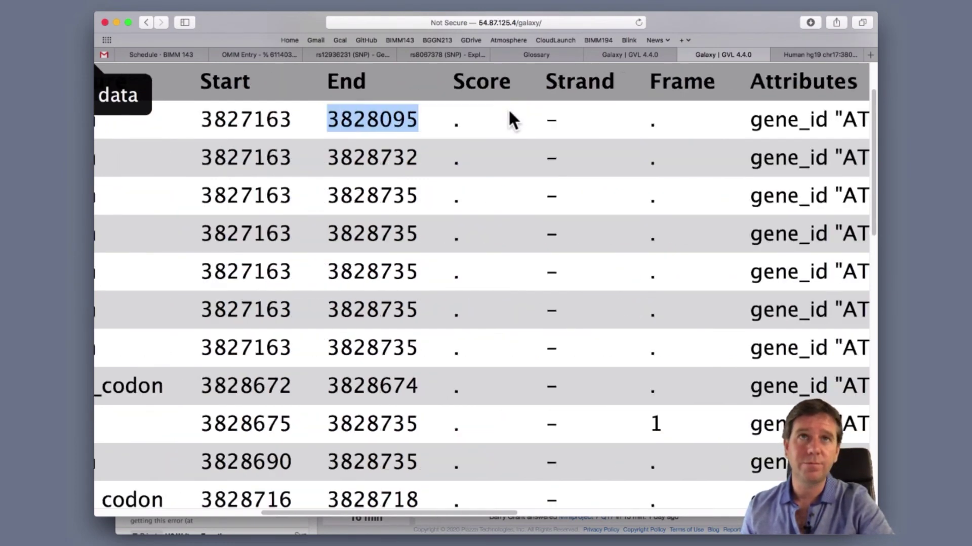
scroll(510, 114, right, 6)
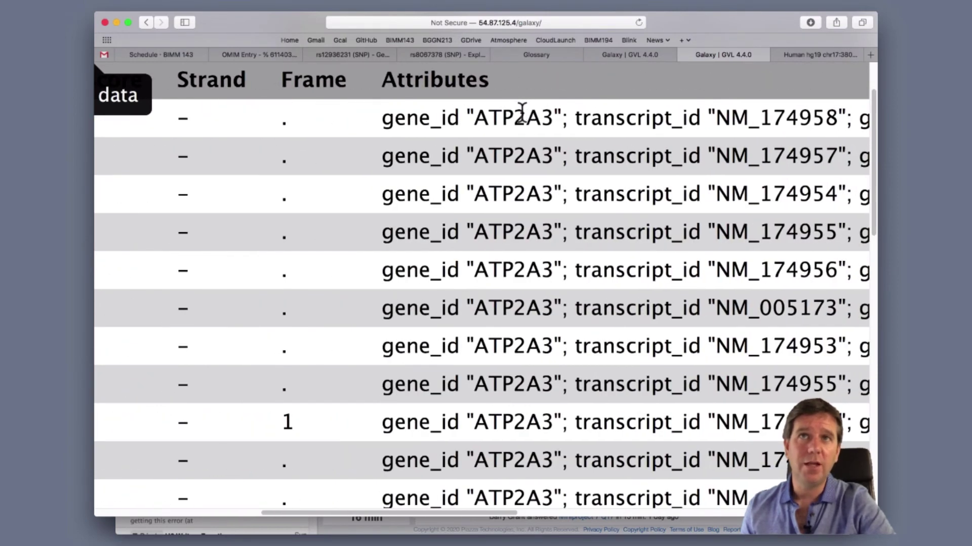
double_click(522, 112)
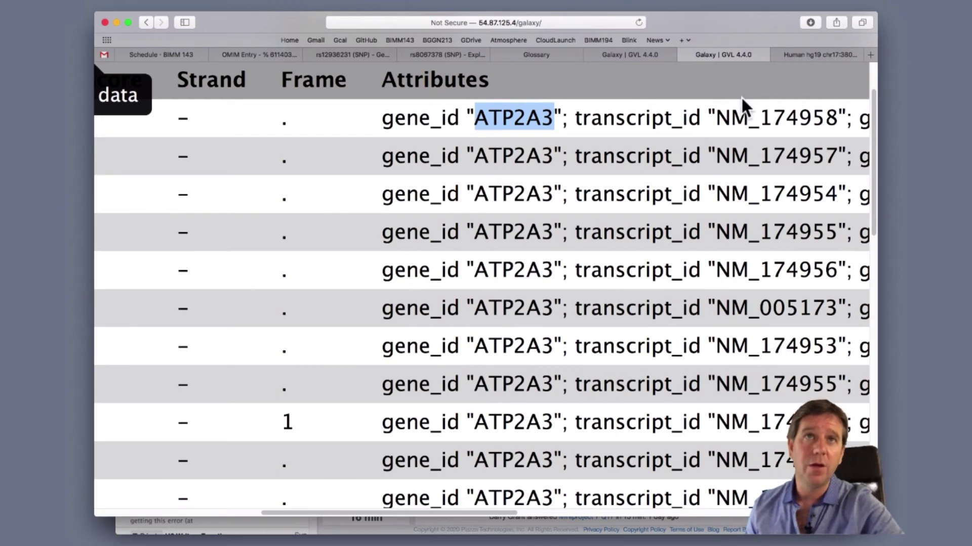
drag(721, 114, 835, 115)
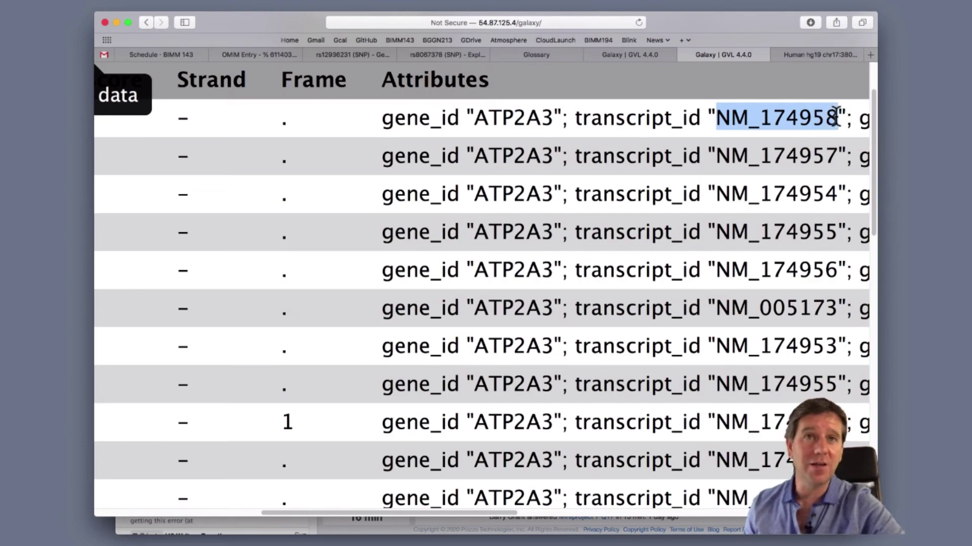
scroll(835, 115, right, 8)
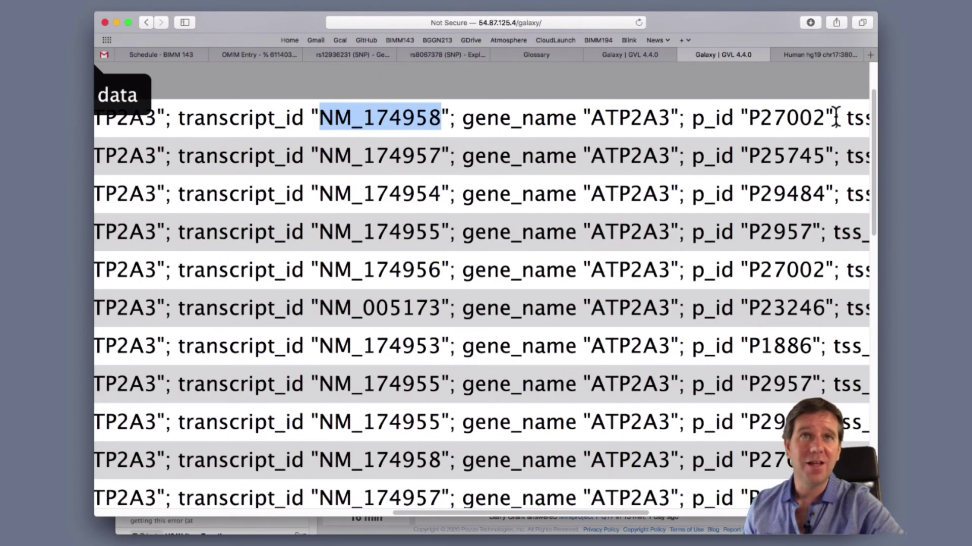
double_click(602, 123)
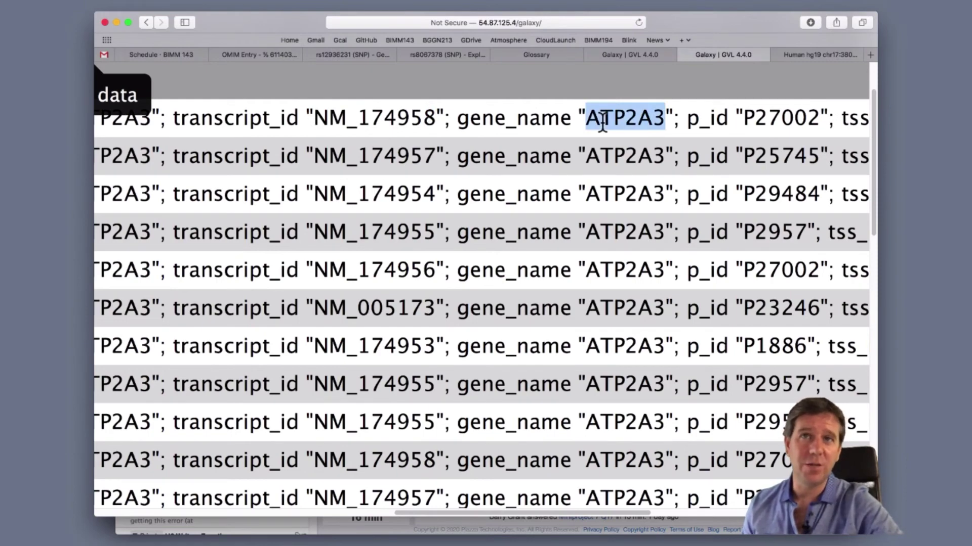
scroll(549, 177, left, 12)
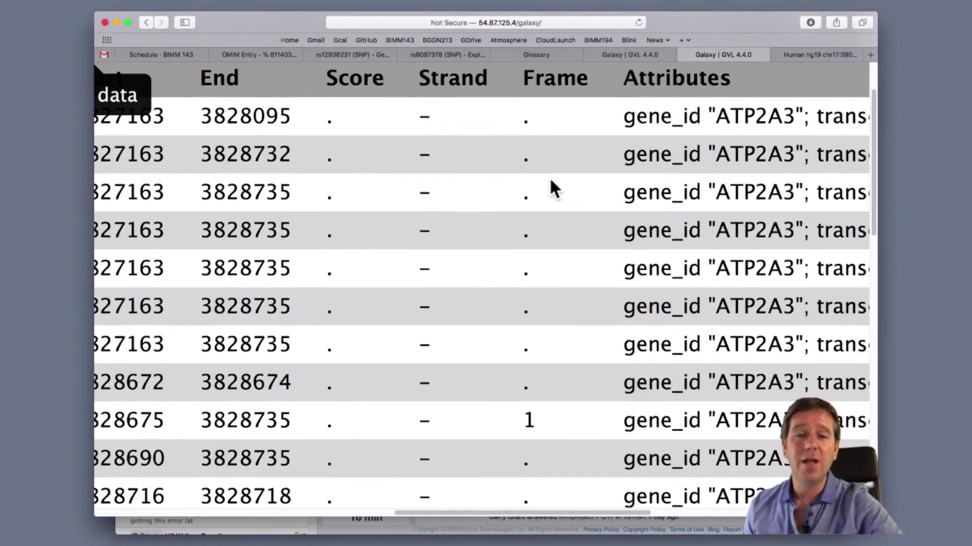
scroll(551, 182, down, 1)
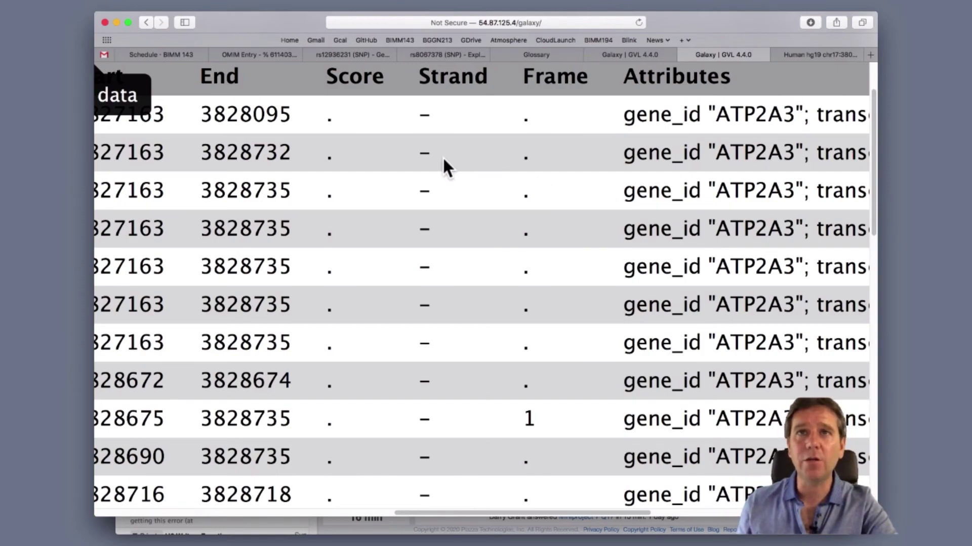
key(super+0)
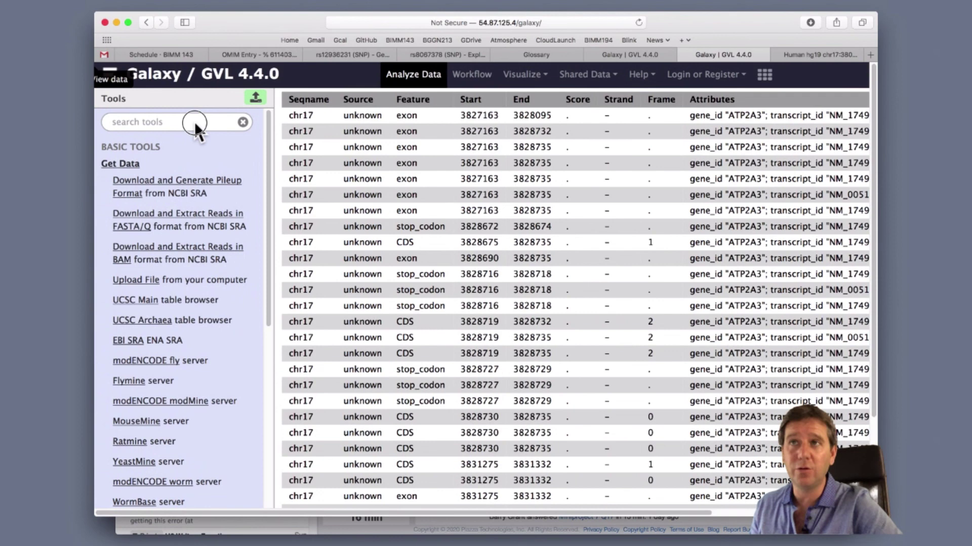
Search the tools for 'cufflinks' and open the Cufflinks transcript assembly tool
click(195, 126)
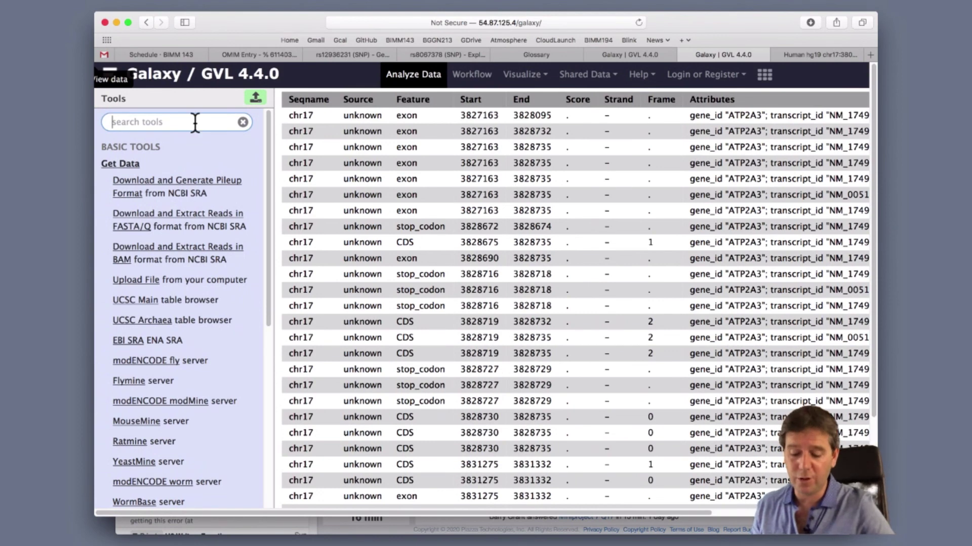
text(cuf)
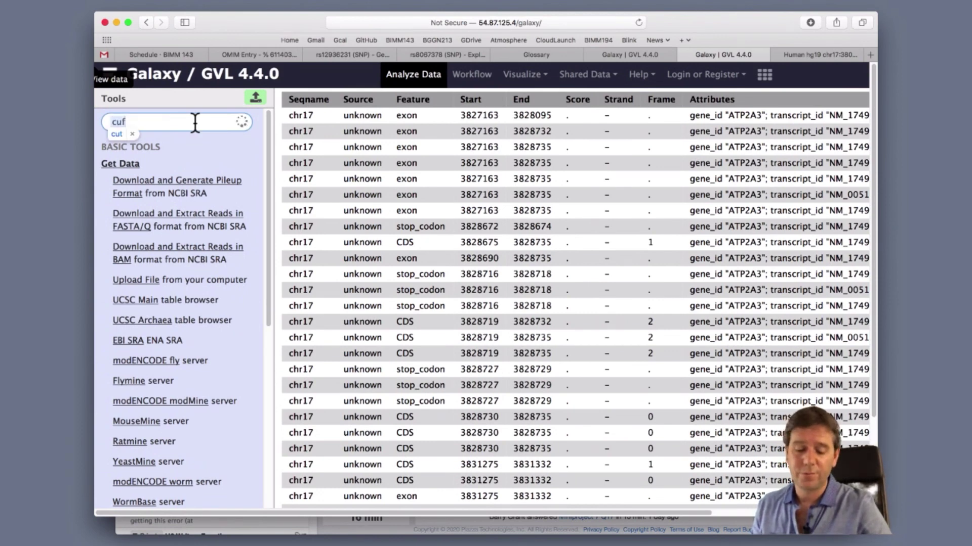
text(flinks)
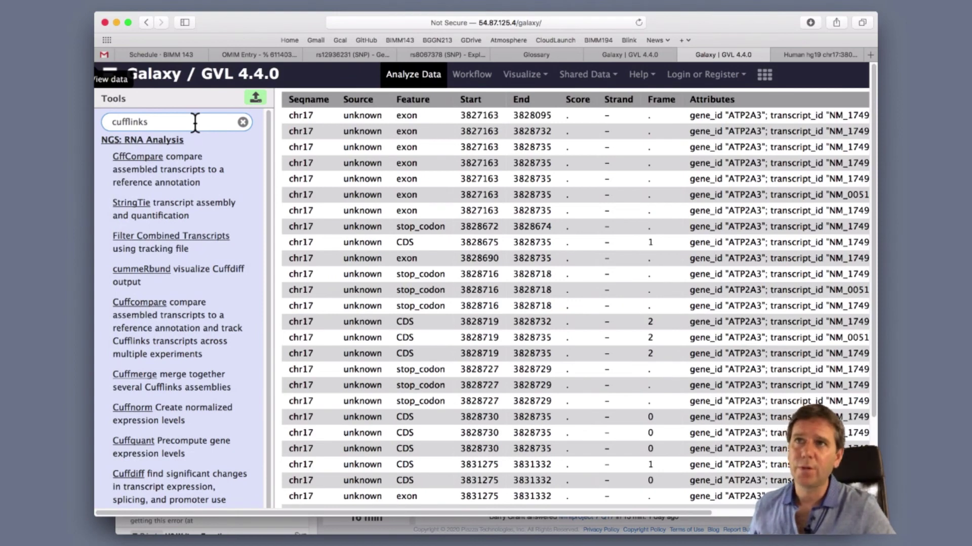
scroll(191, 310, down, 2)
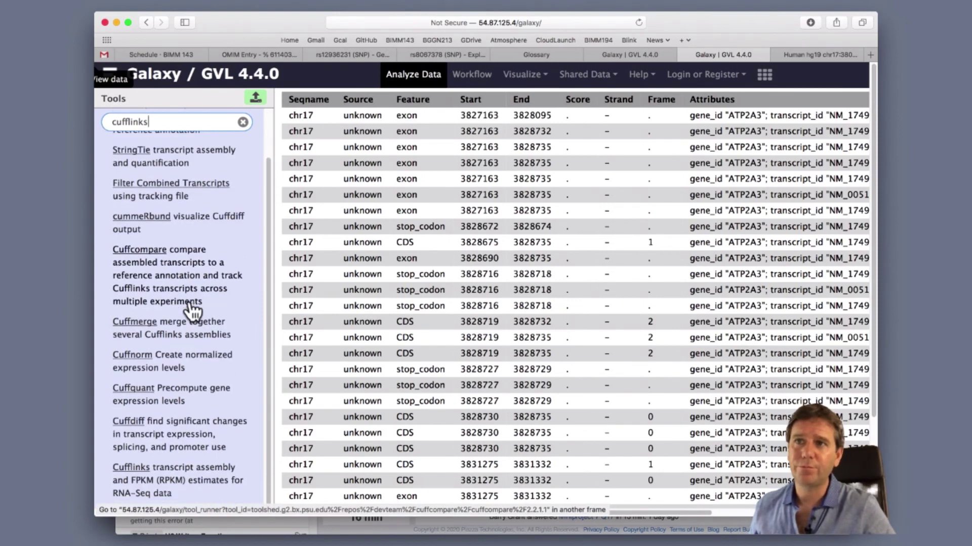
click(126, 471)
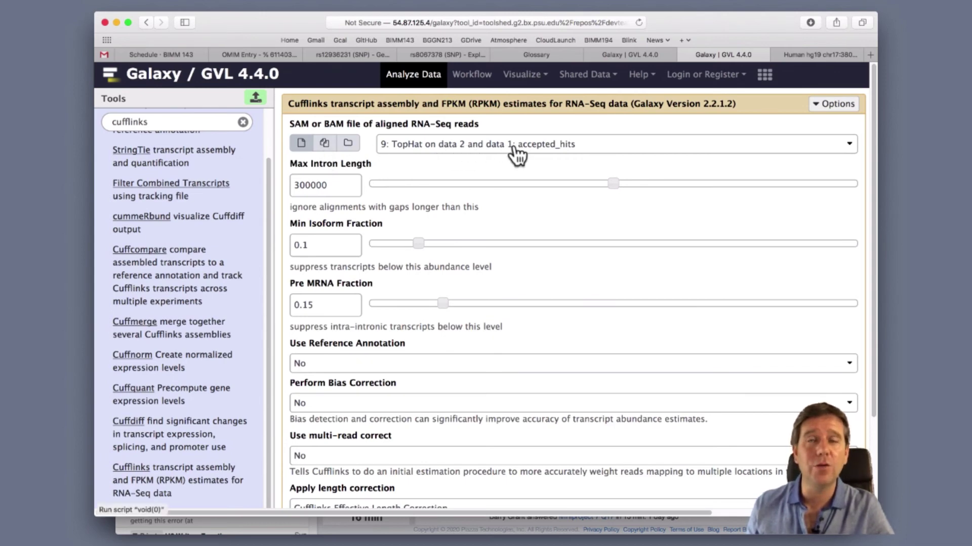
Turn on a reference annotation (genes.chr17.gtf) for Cufflinks and execute the job
scroll(469, 298, down, 2)
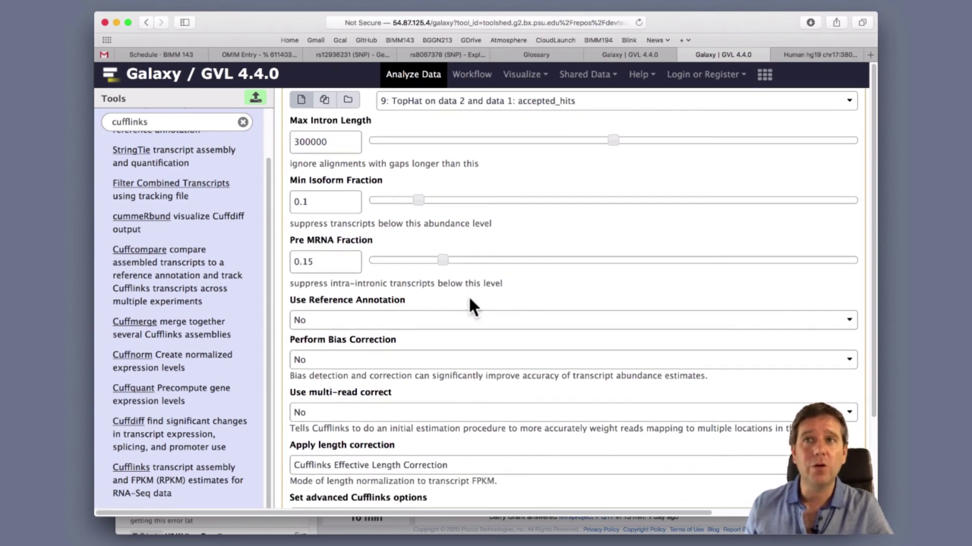
click(380, 321)
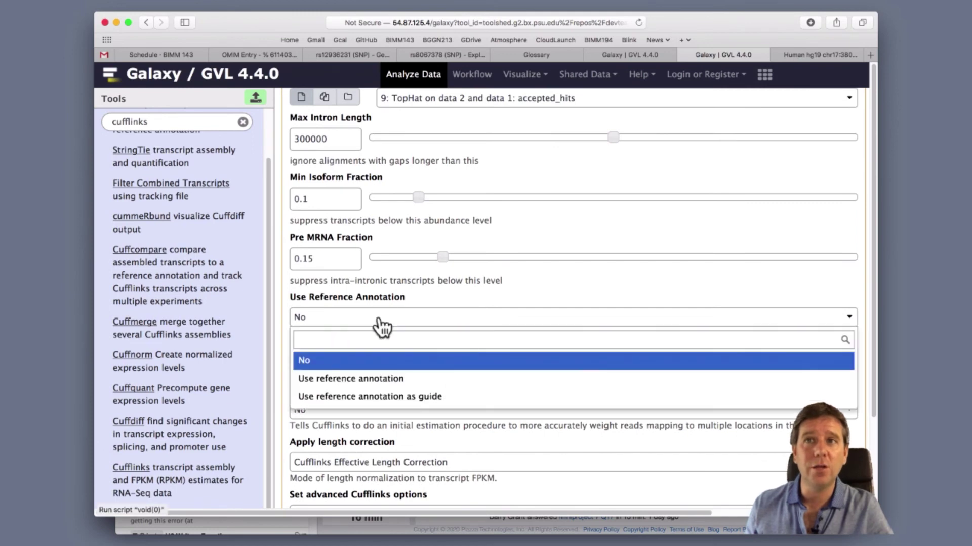
click(381, 380)
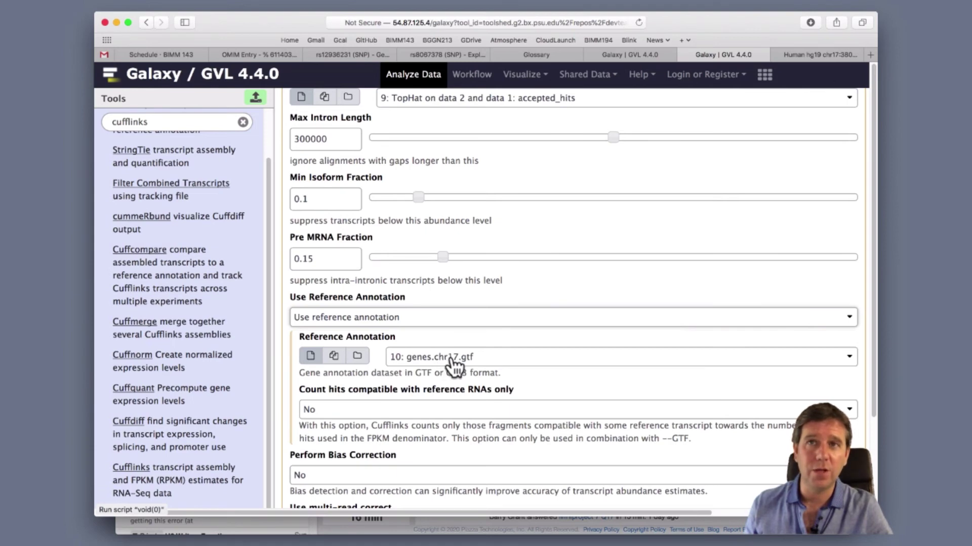
scroll(434, 403, down, 1)
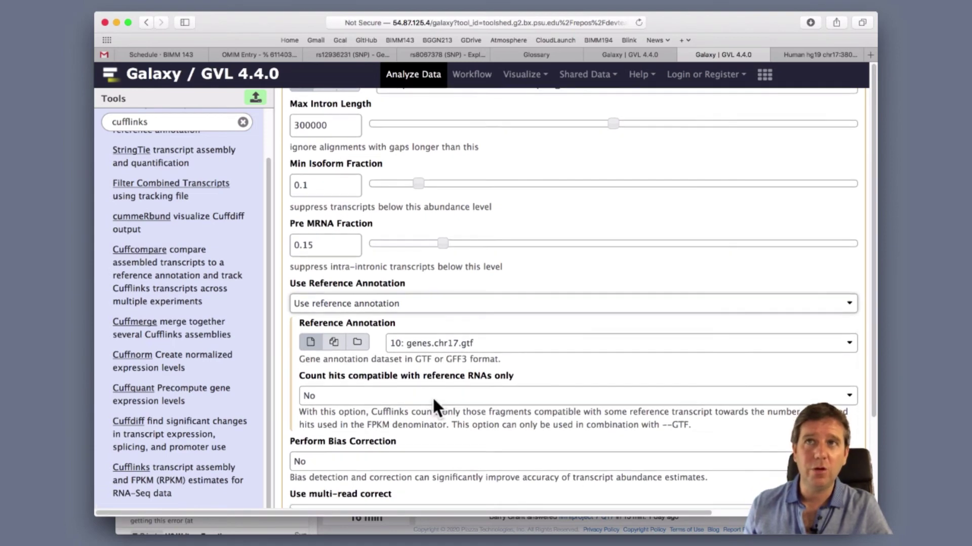
scroll(432, 396, up, 3)
scroll(432, 402, down, 5)
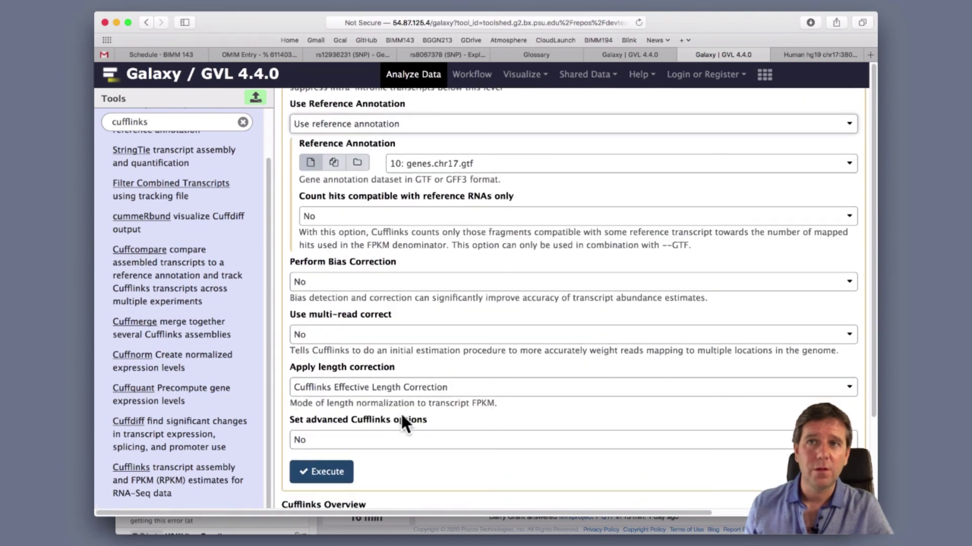
click(342, 469)
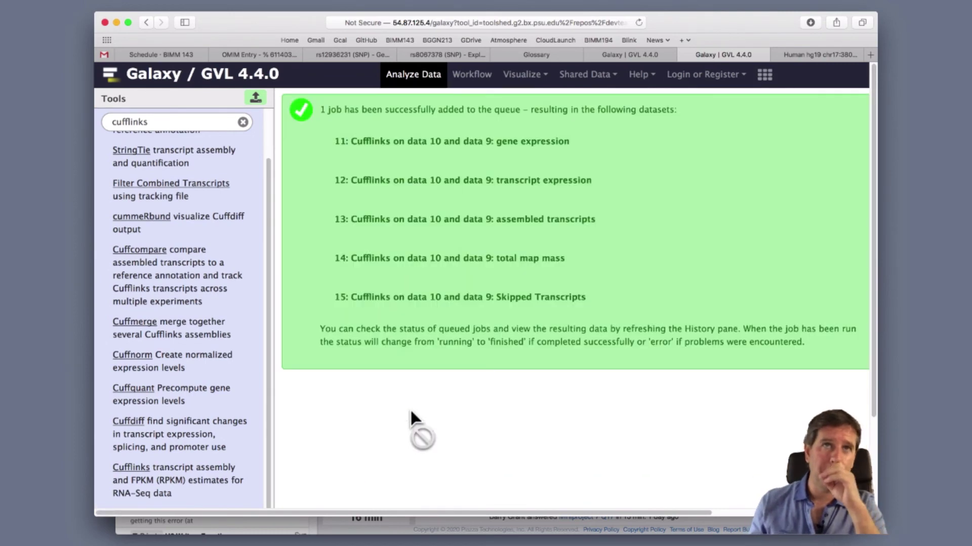
Zoom the browser out and expand history item 11, the 575-line Cufflinks gene expression dataset
key(super+minus)
key(super+minus)
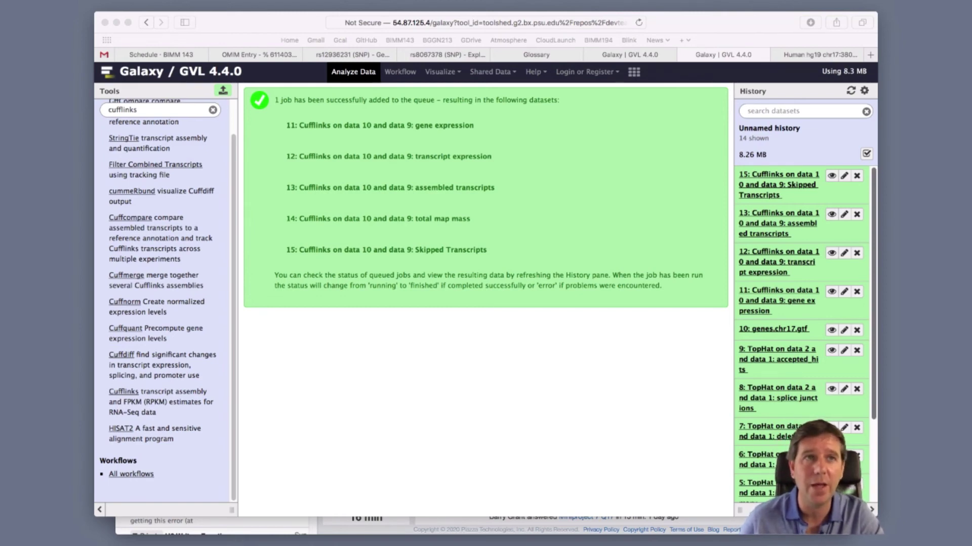
click(449, 377)
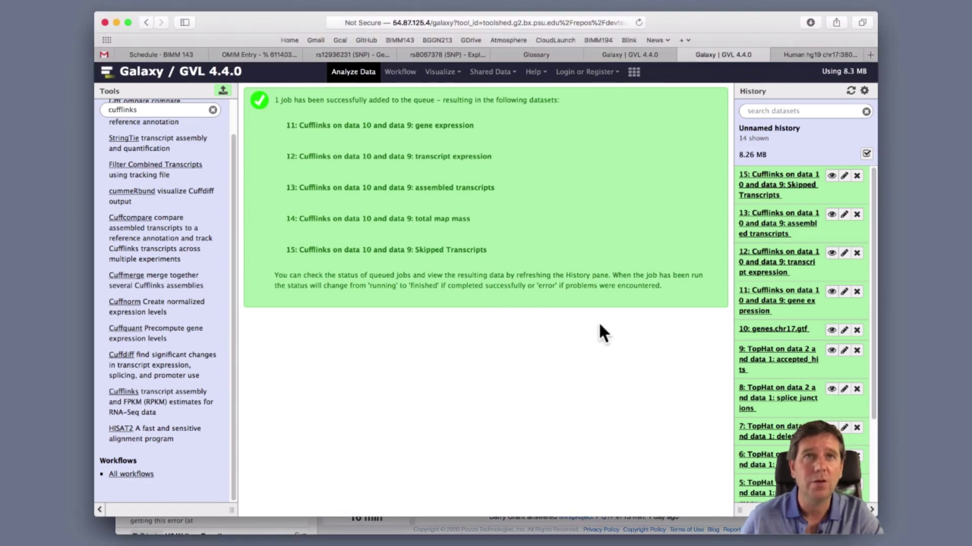
click(778, 305)
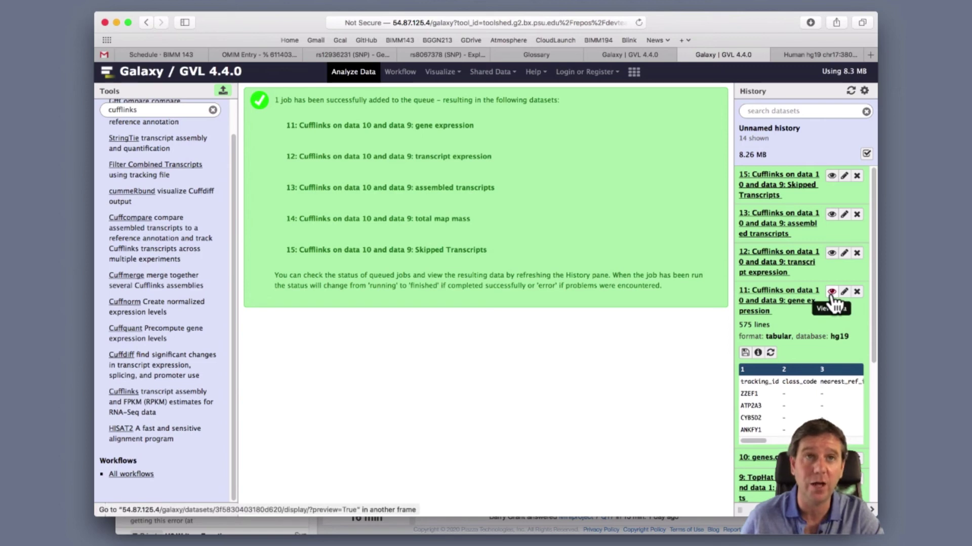
Display dataset 11's Cufflinks gene expression table in the centre panel and scroll through it
click(831, 293)
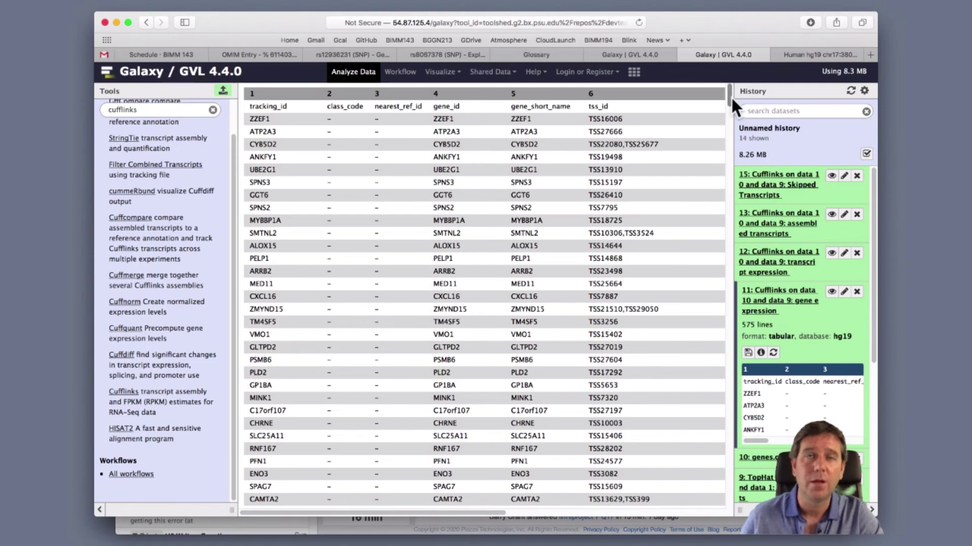
drag(729, 94, 729, 508)
scroll(484, 294, up, 20)
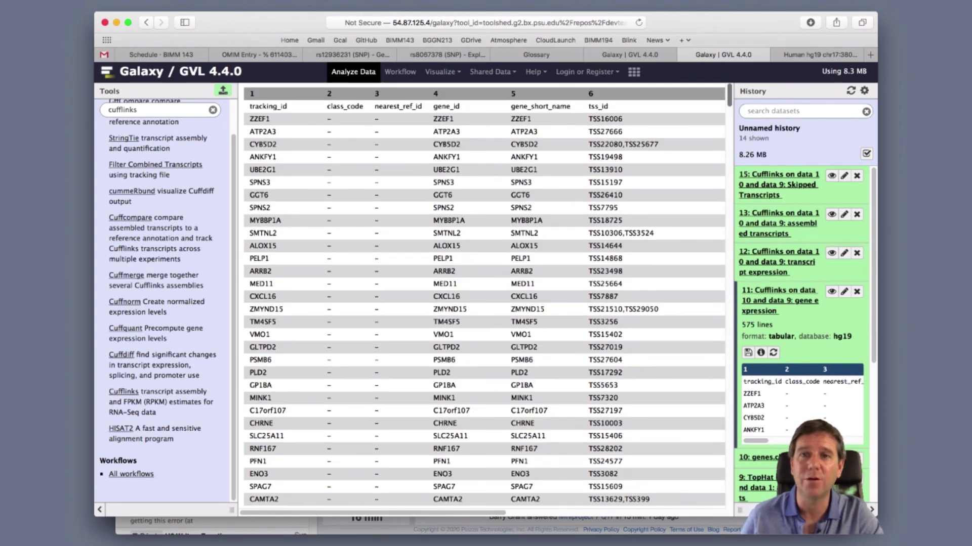
drag(445, 513, 665, 516)
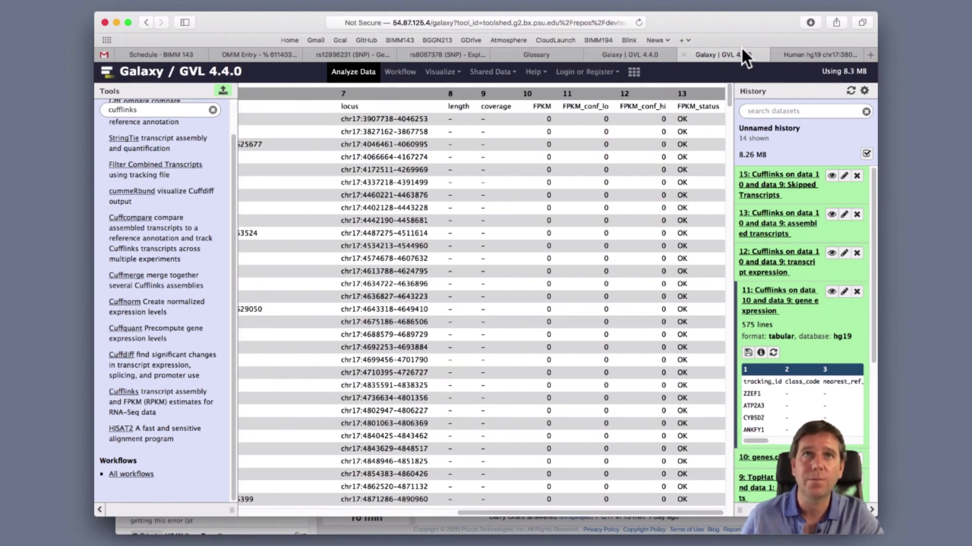
drag(727, 92, 694, 9)
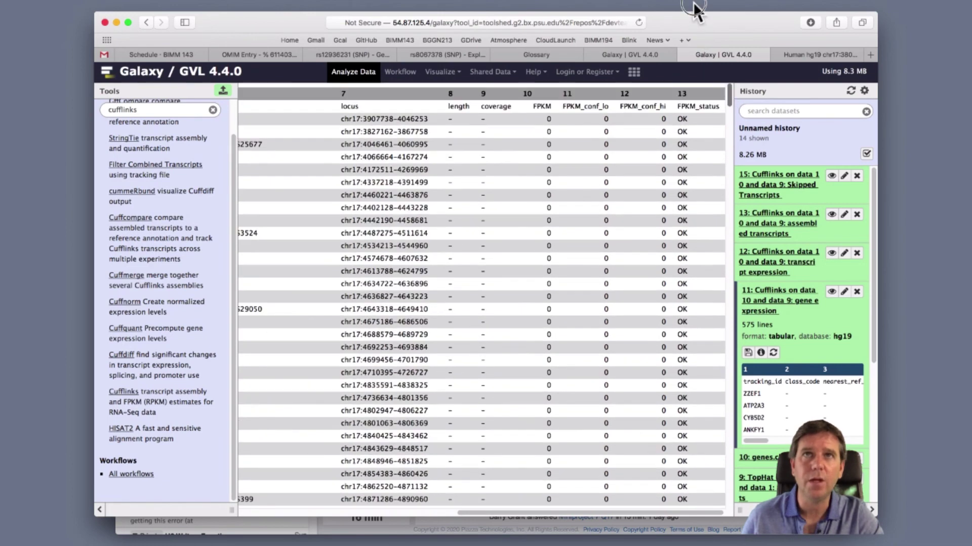
Highlight the FPKM column header and scroll down through the FPKM values
click(542, 107)
double_click(543, 107)
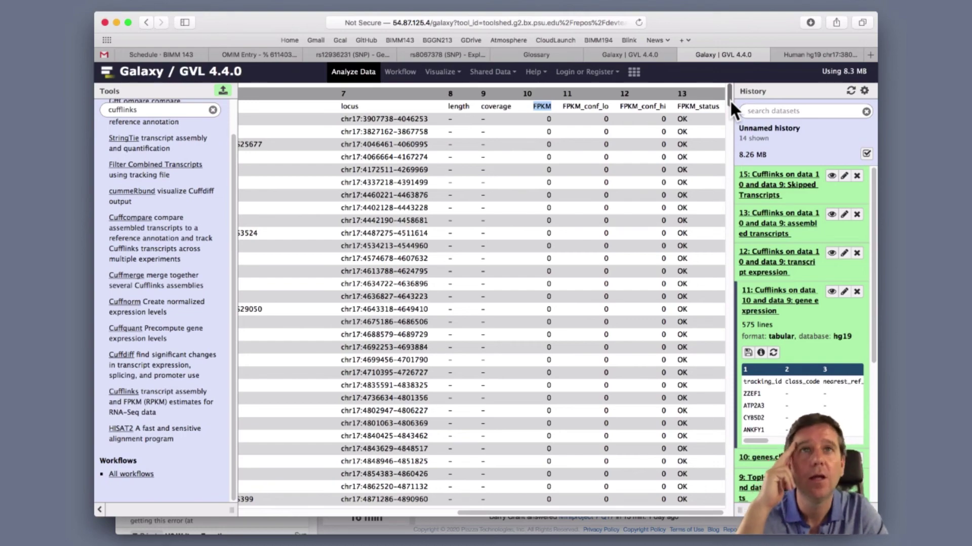
click(730, 99)
drag(730, 99, 716, 485)
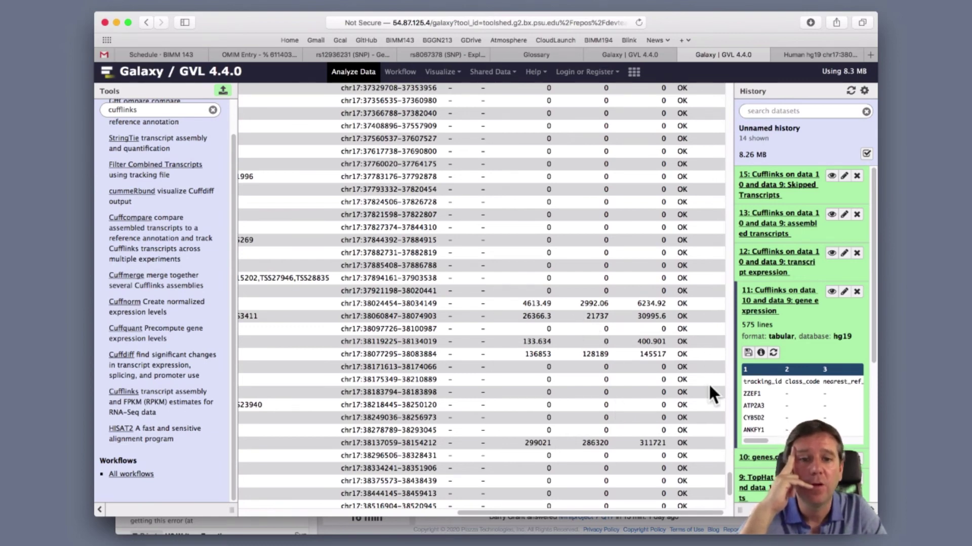
drag(666, 301, 547, 305)
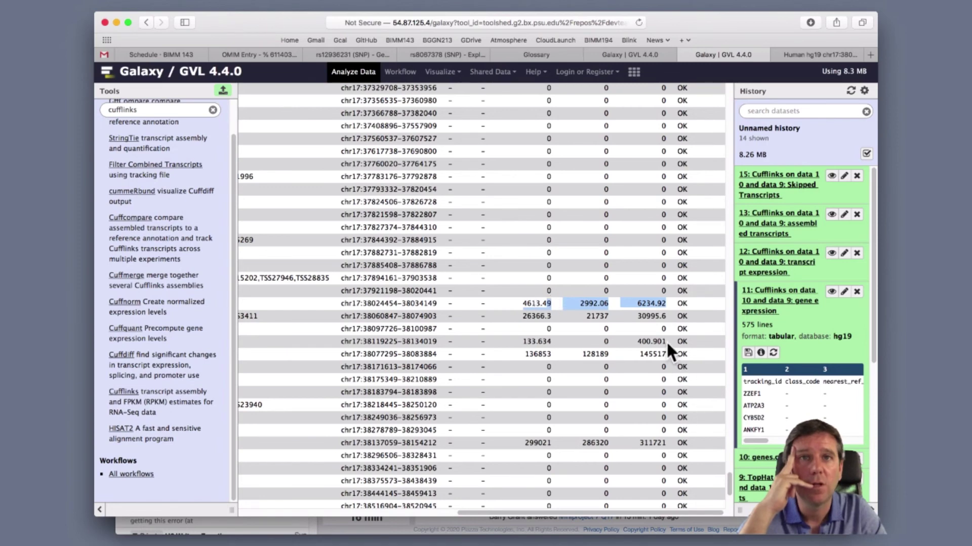
drag(667, 343, 492, 340)
drag(669, 354, 367, 377)
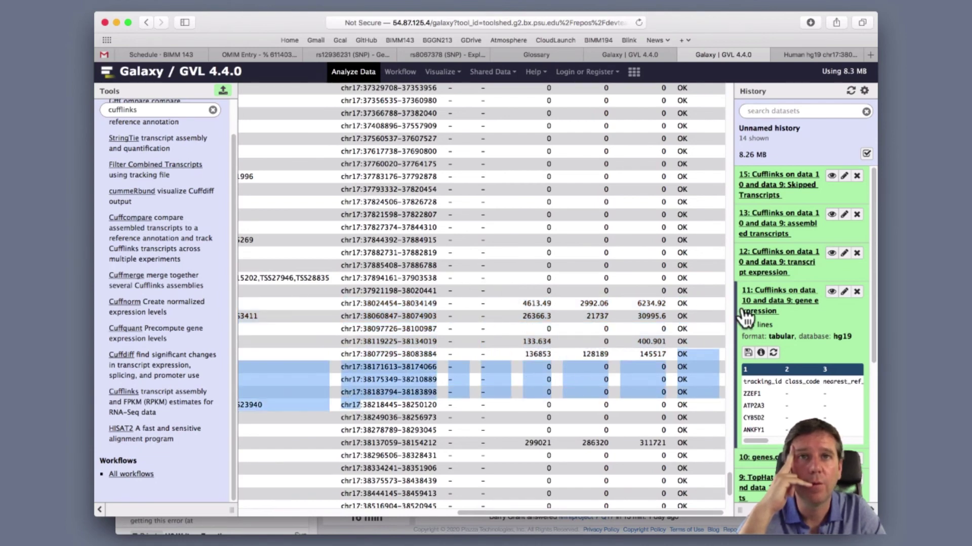
drag(691, 301, 685, 440)
drag(704, 511, 553, 506)
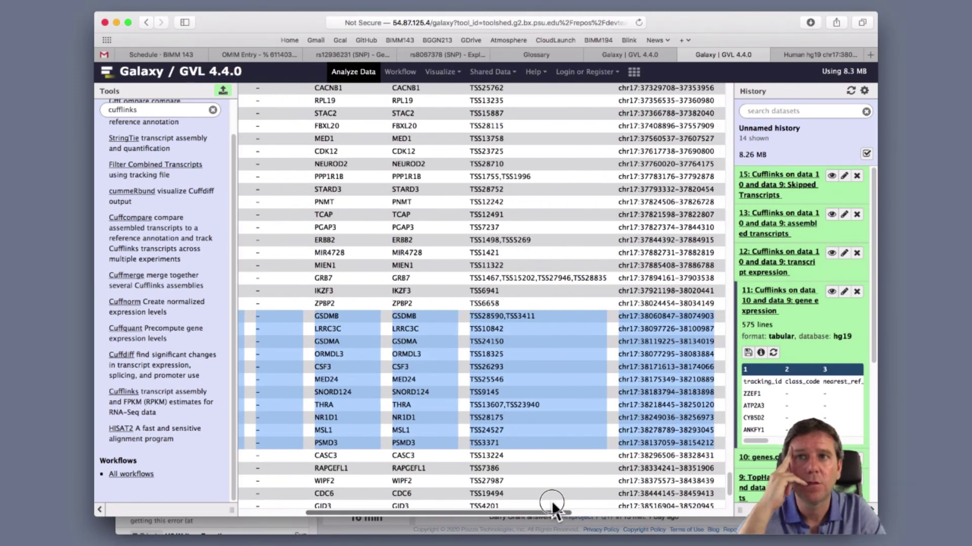
double_click(327, 354)
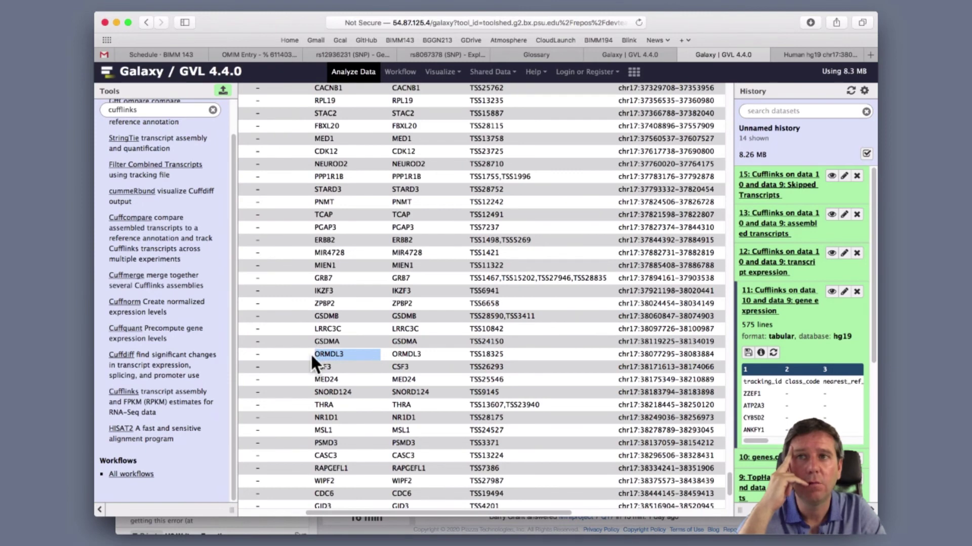
click(313, 360)
drag(314, 358, 662, 354)
double_click(596, 355)
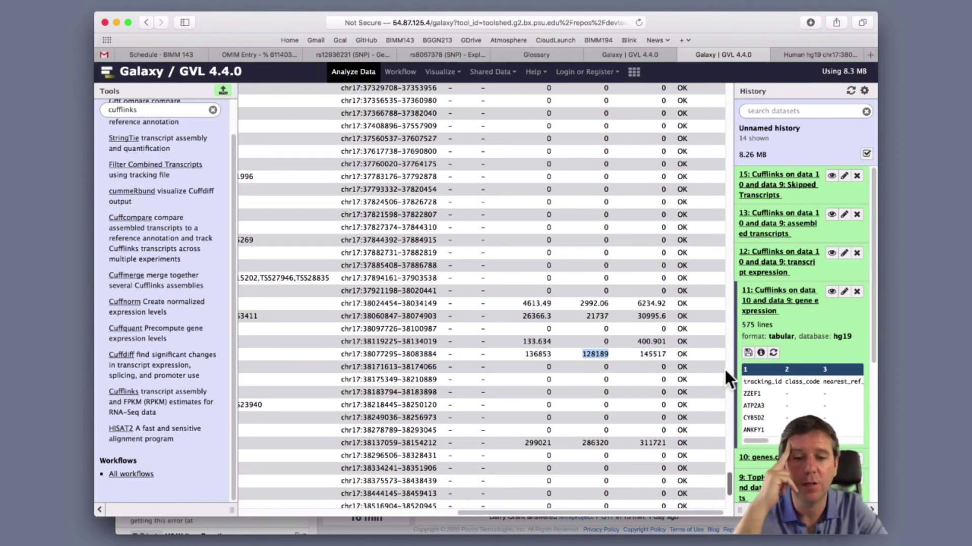
scroll(591, 357, up, 5)
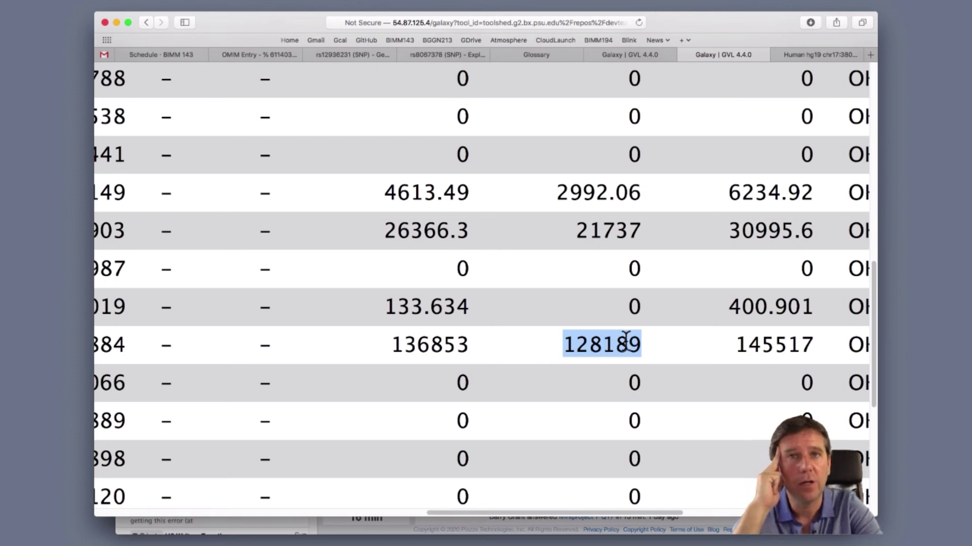
scroll(597, 348, left, 10)
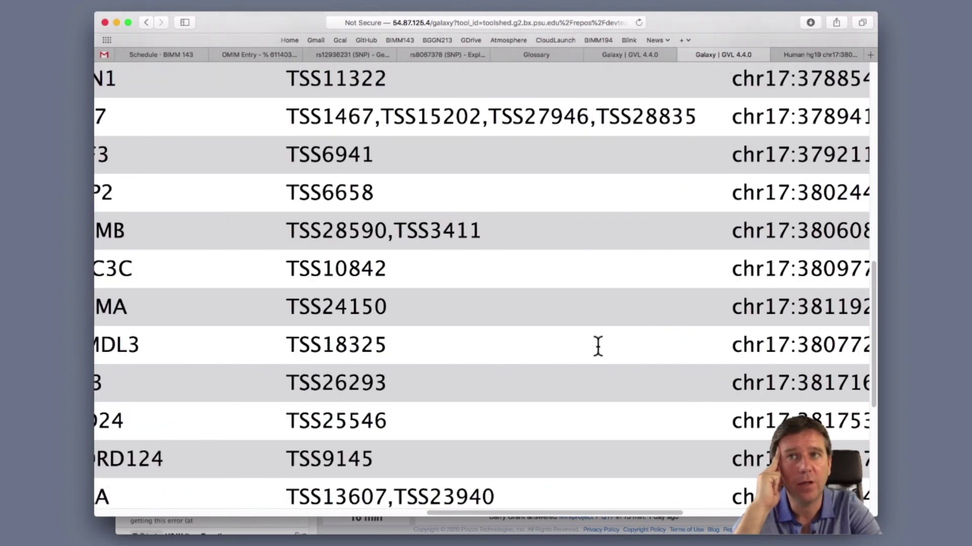
double_click(433, 348)
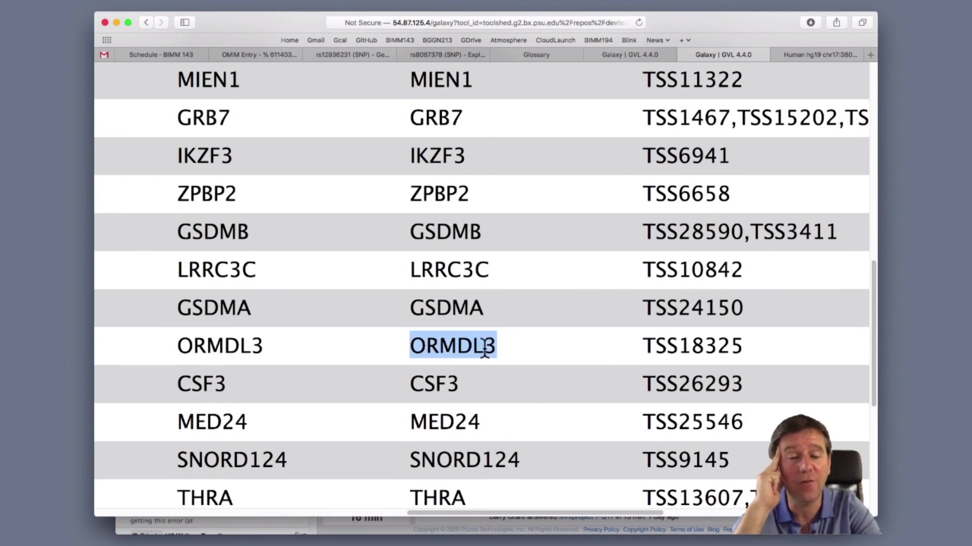
scroll(485, 349, right, 10)
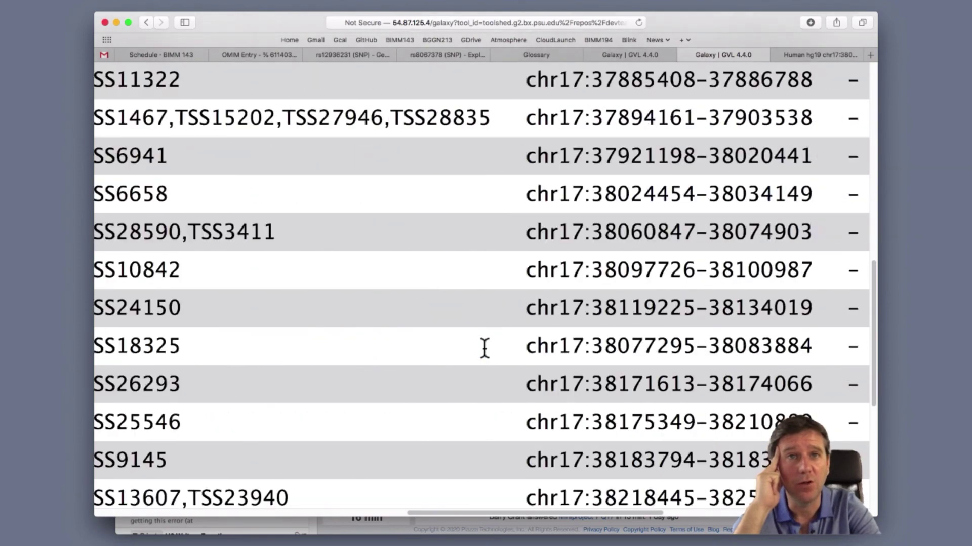
scroll(485, 349, right, 8)
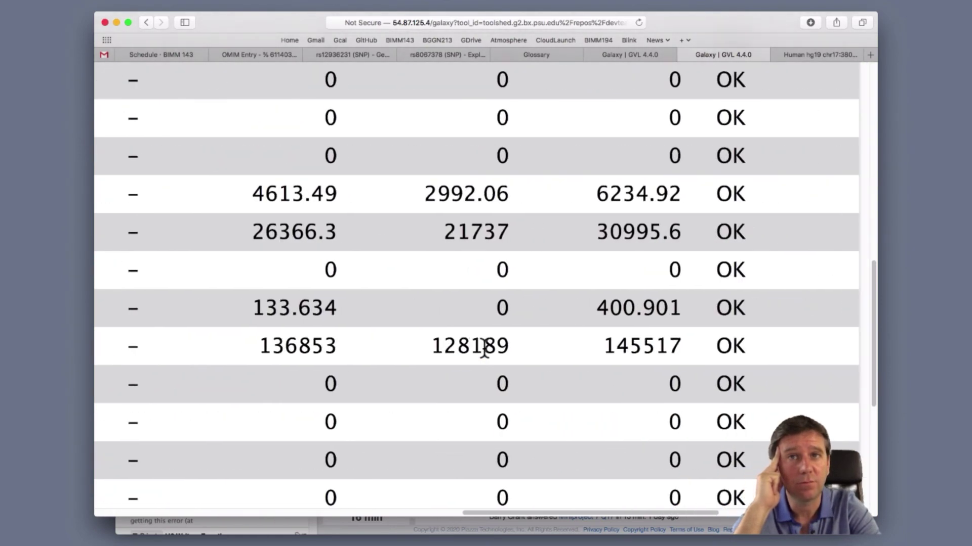
double_click(485, 347)
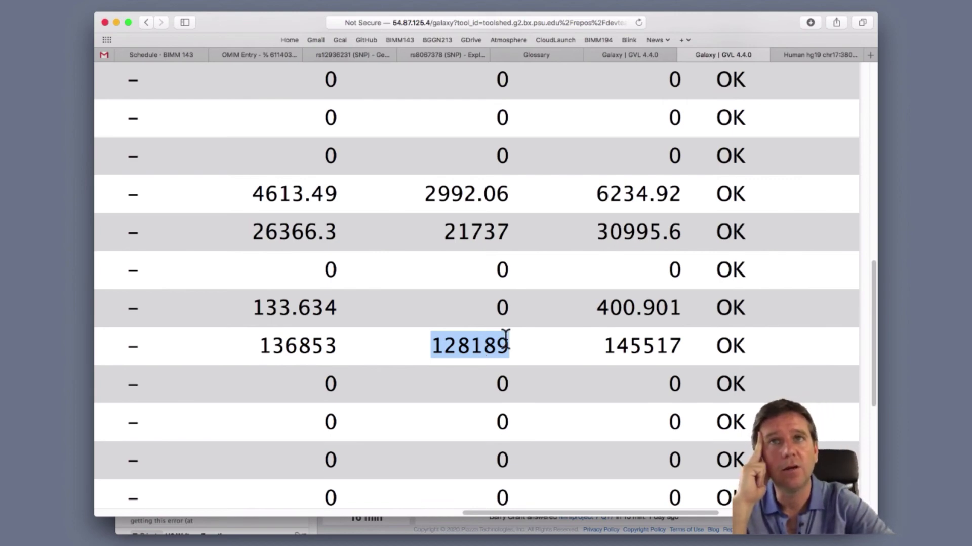
scroll(506, 338, up, 15)
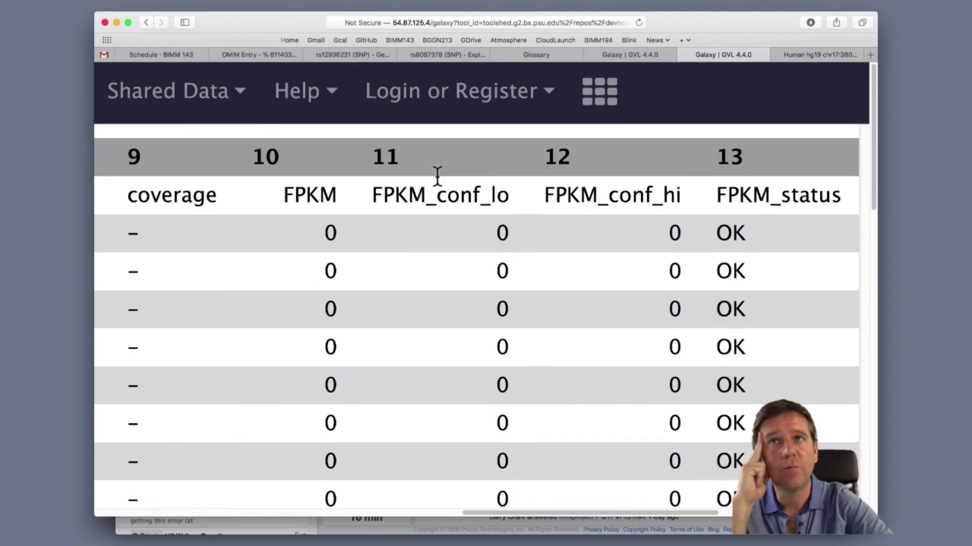
double_click(295, 194)
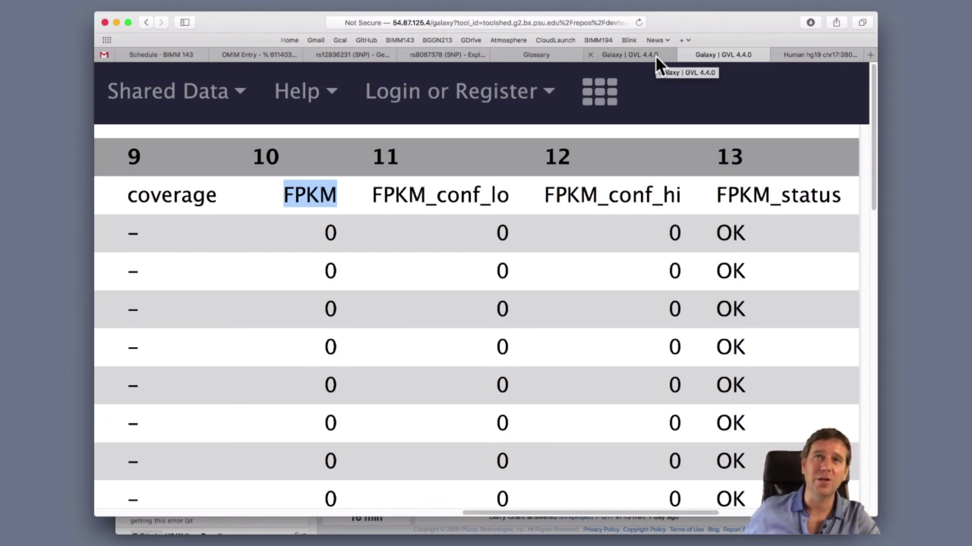
Switch to the other 'Galaxy | GVL 4.4.0' page showing the TopHat dataset details
click(655, 56)
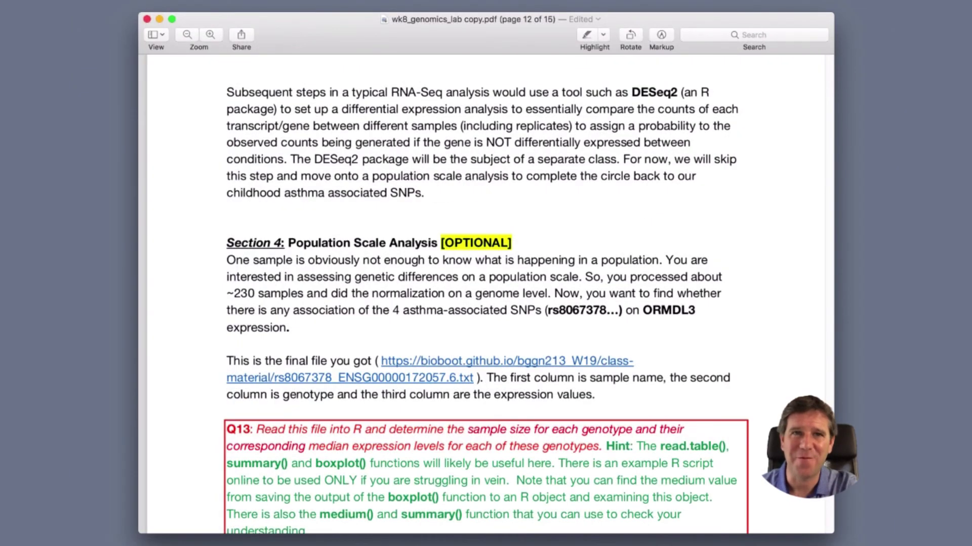
Scroll the handout PDF down to Section 4, Population Scale Analysis
scroll(461, 249, up, 5)
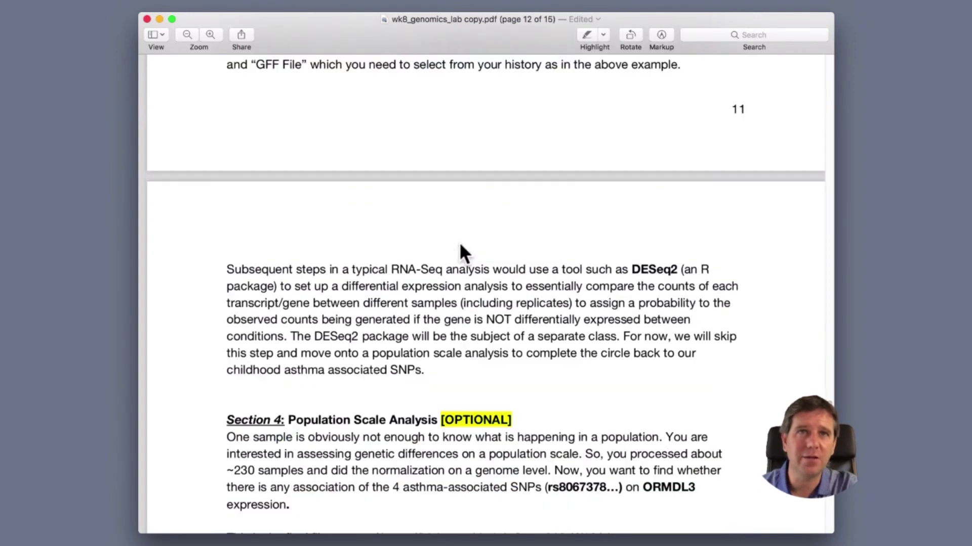
scroll(456, 239, down, 2)
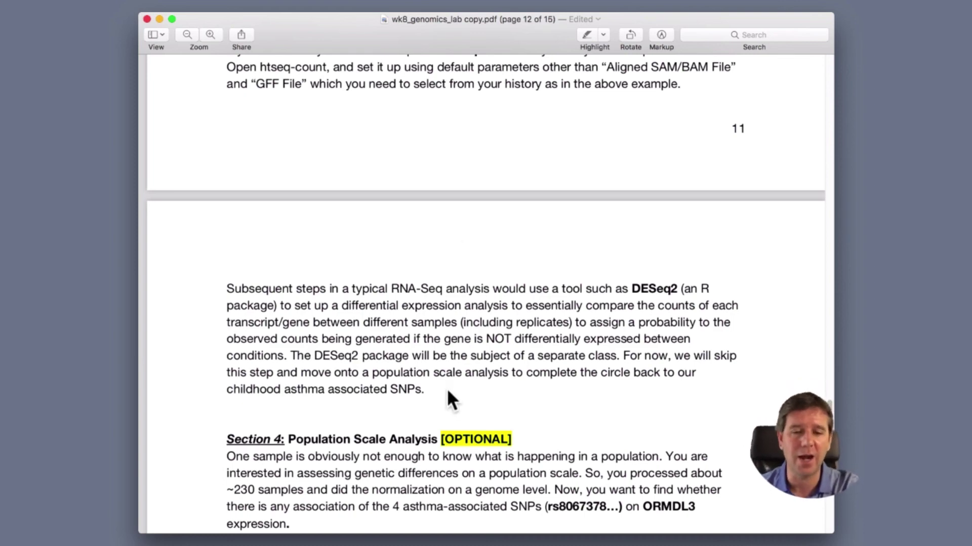
scroll(448, 392, down, 2)
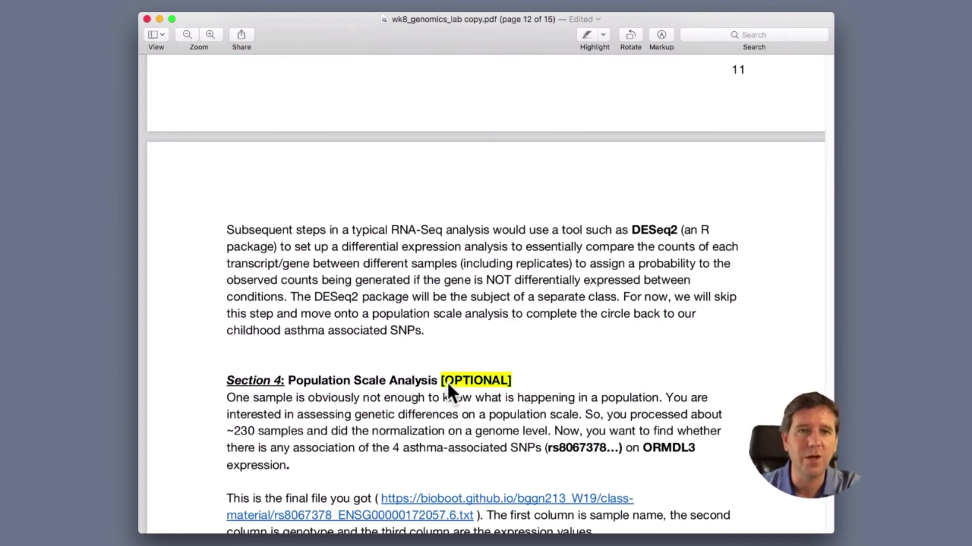
scroll(448, 388, down, 2)
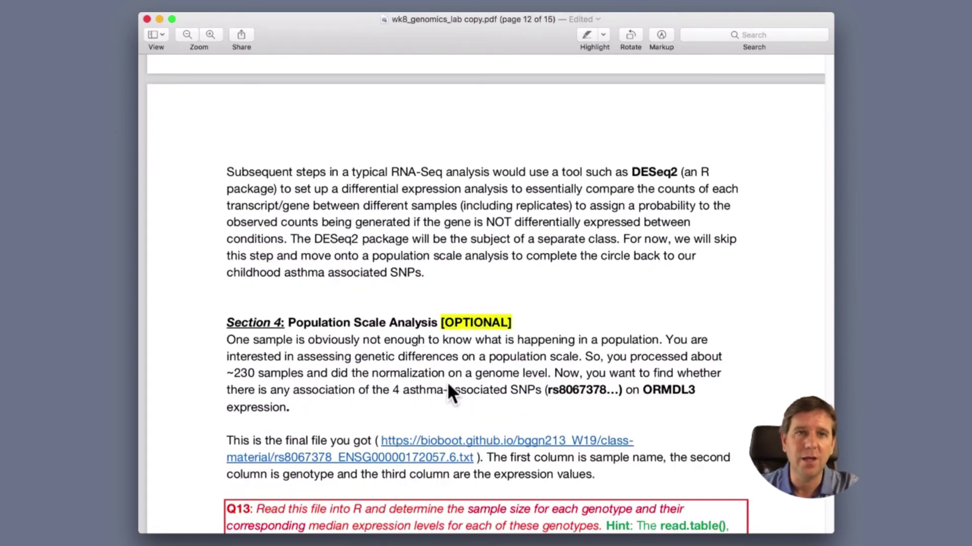
scroll(449, 388, down, 4)
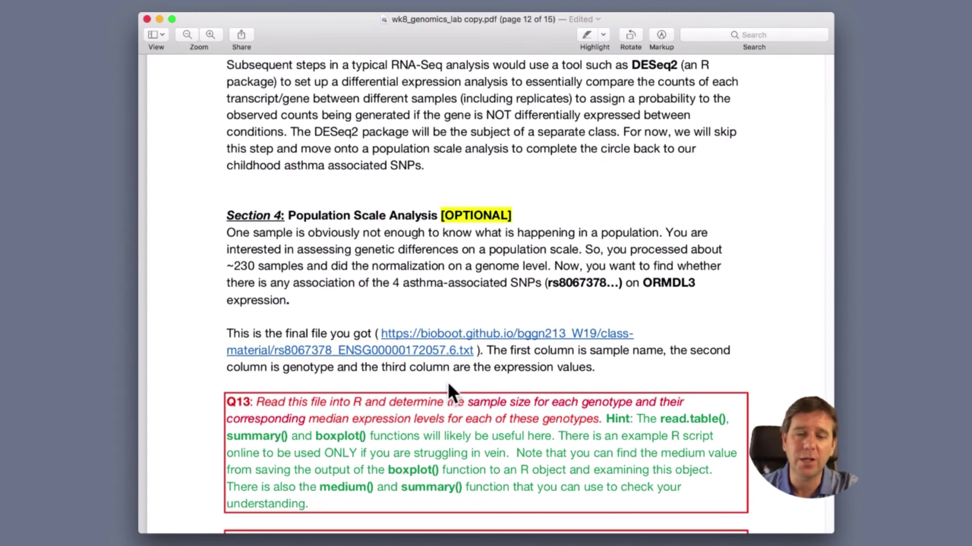
scroll(448, 387, down, 1)
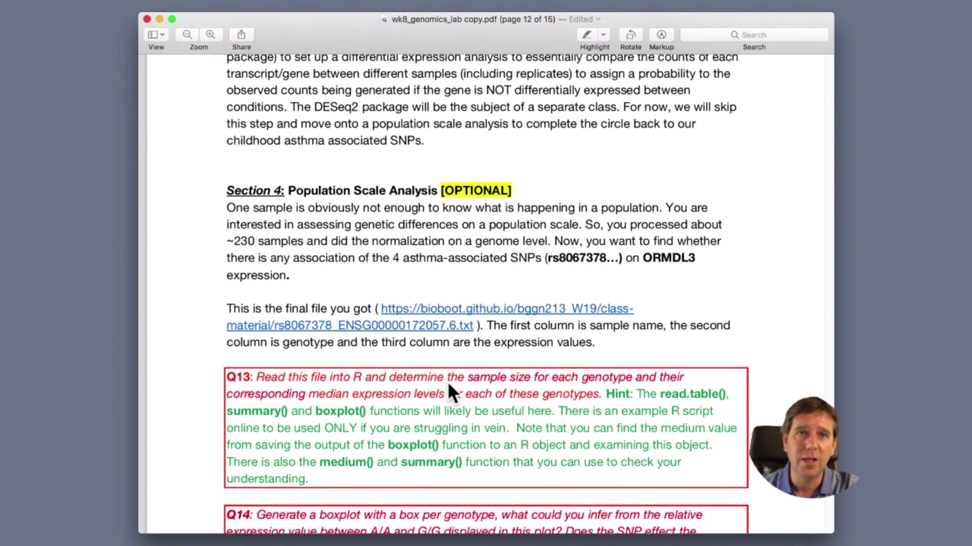
Select the rs8067378 genotype-expression file URL in Section 4
drag(381, 309, 468, 326)
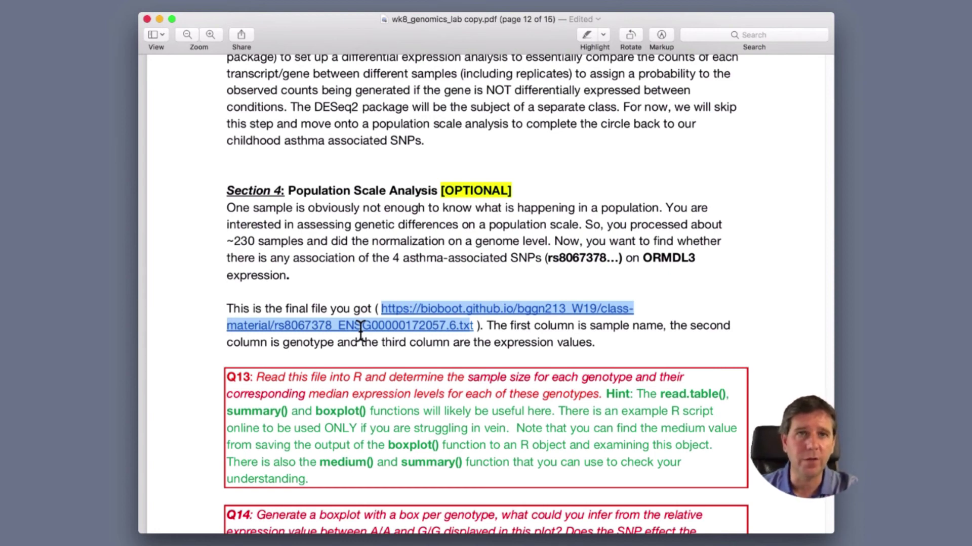
right_click(450, 326)
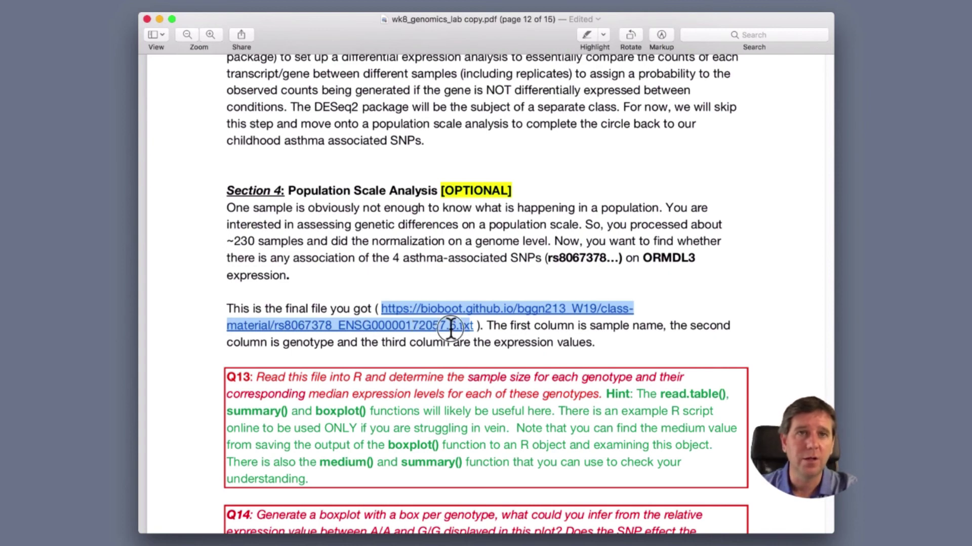
click(451, 327)
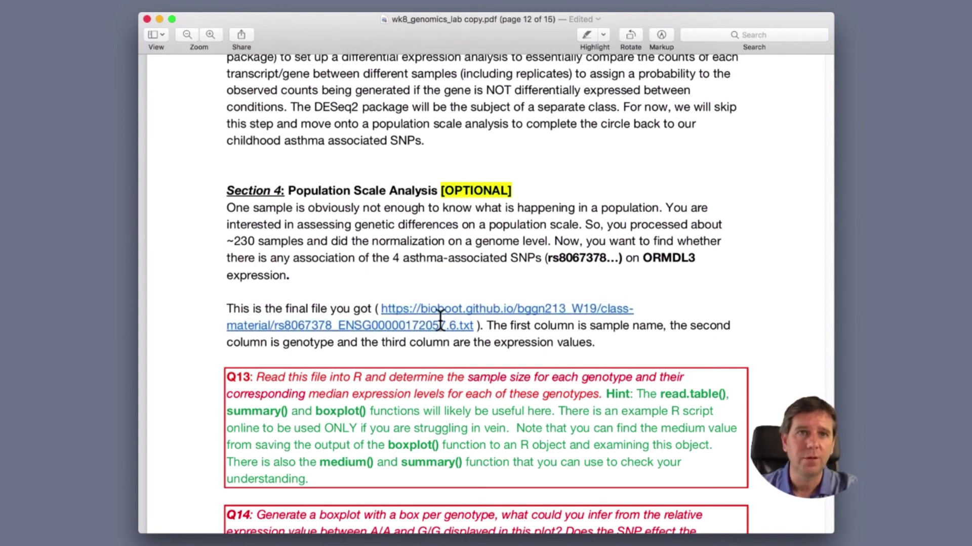
click(383, 312)
drag(382, 310, 648, 309)
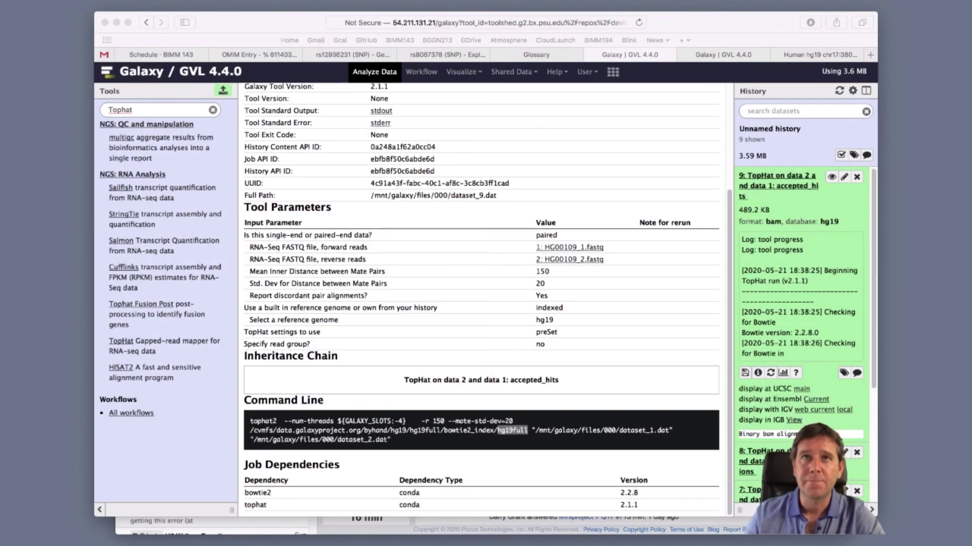
Open the 'Expression genotype results' file from the BIMM 143 schedule's Supporting material
click(150, 54)
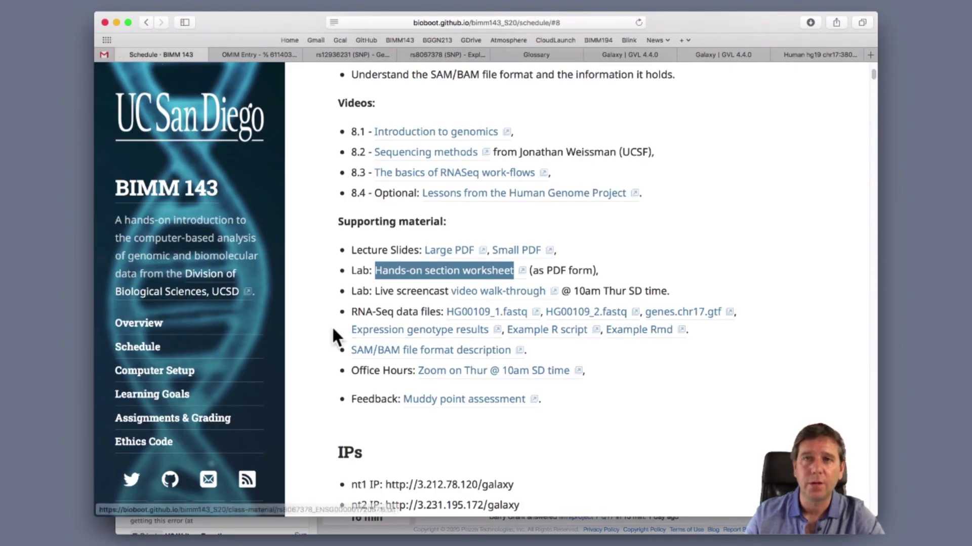
drag(332, 326, 483, 328)
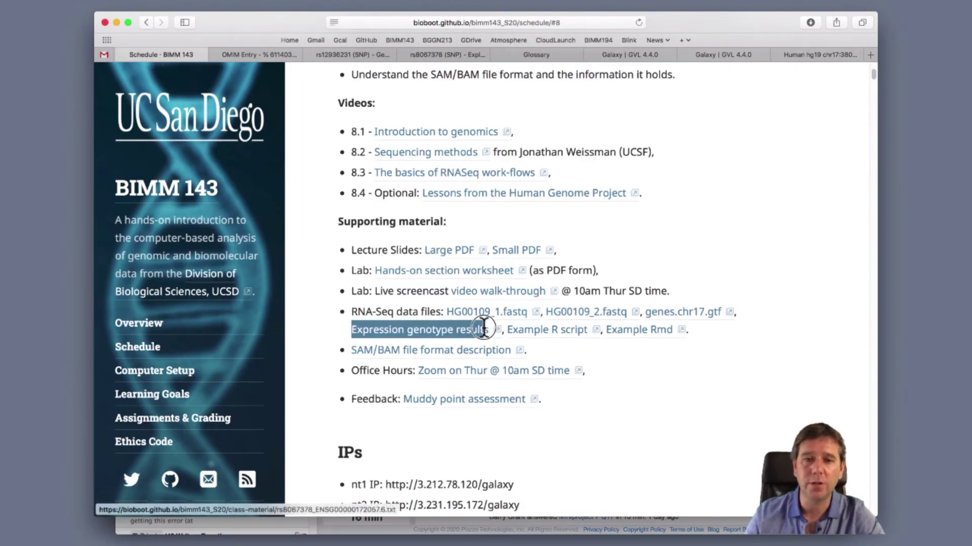
click(462, 332)
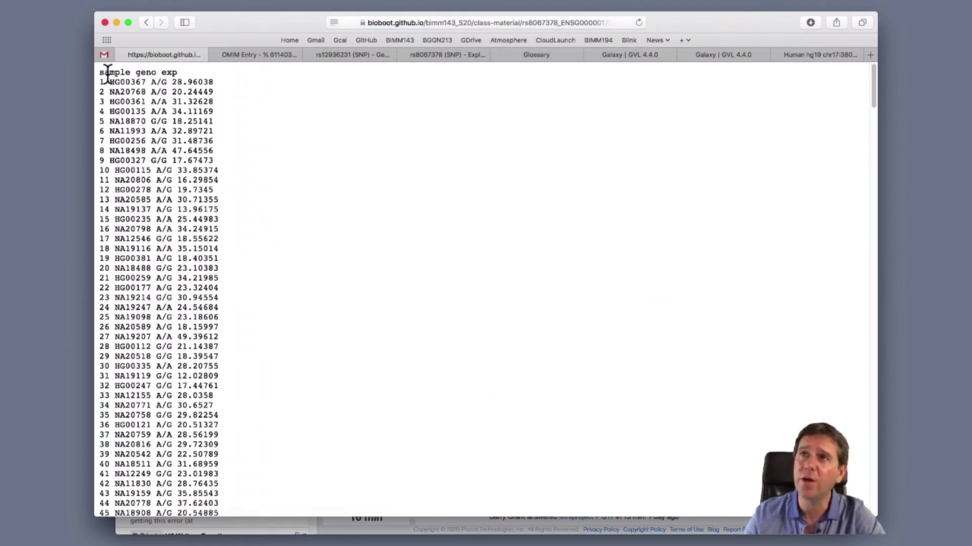
drag(110, 81, 215, 82)
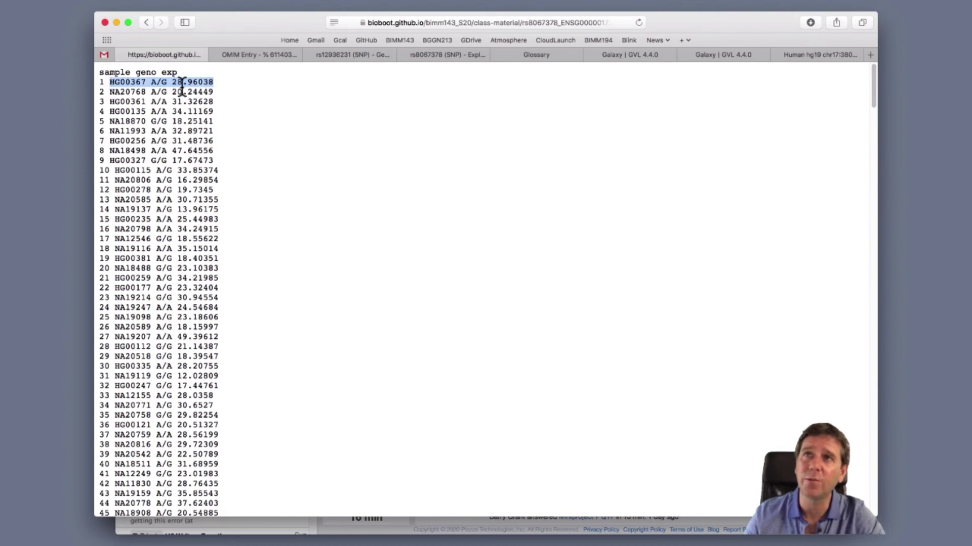
click(149, 90)
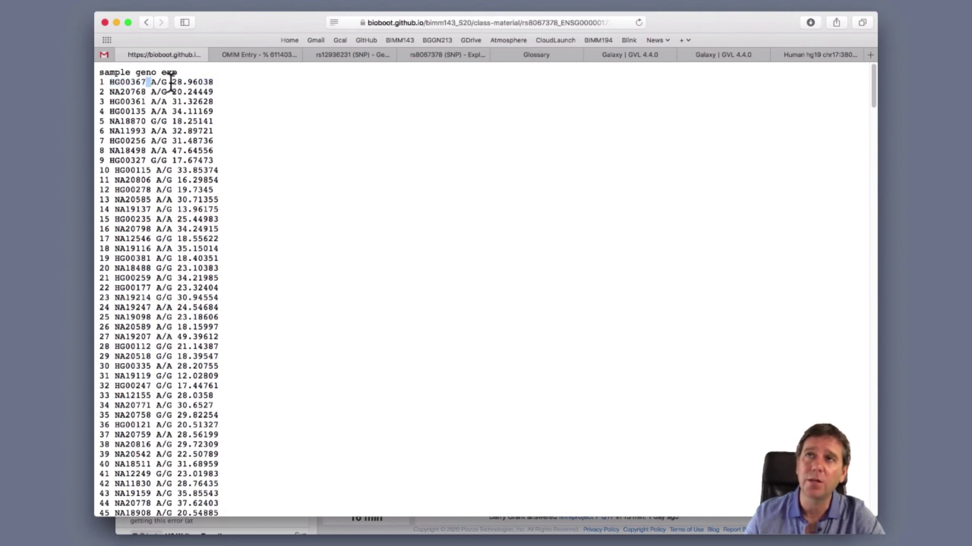
double_click(171, 82)
double_click(127, 82)
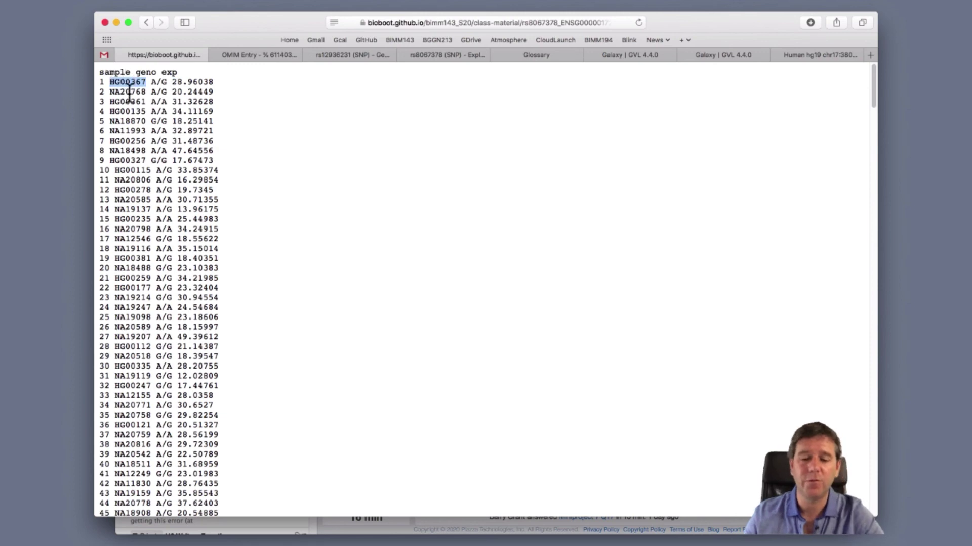
scroll(128, 96, up, 5)
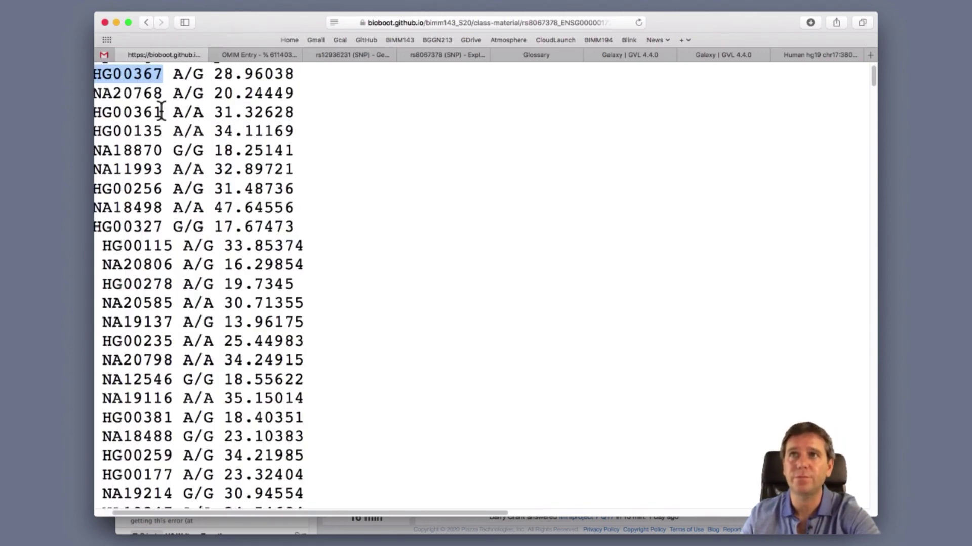
scroll(161, 141, left, 2)
scroll(157, 142, up, 2)
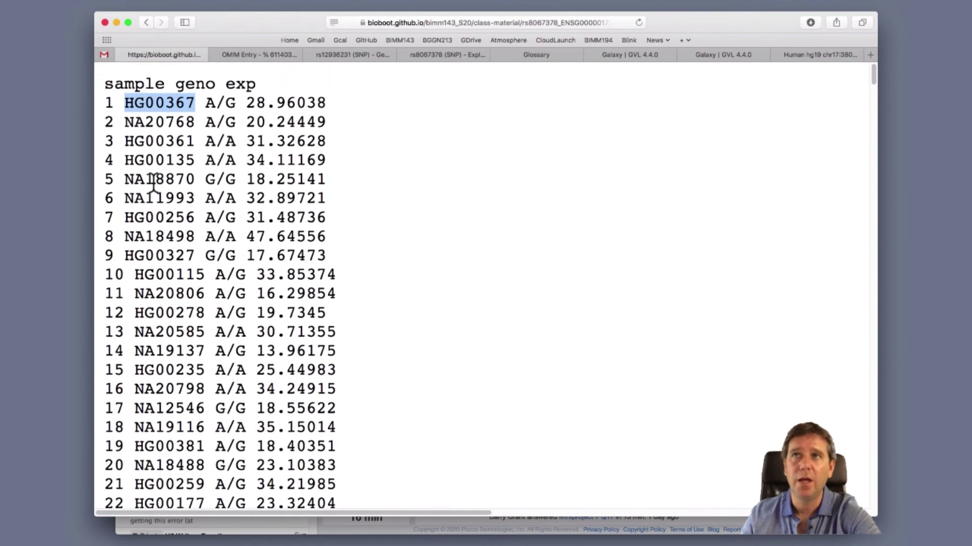
click(151, 99)
double_click(153, 100)
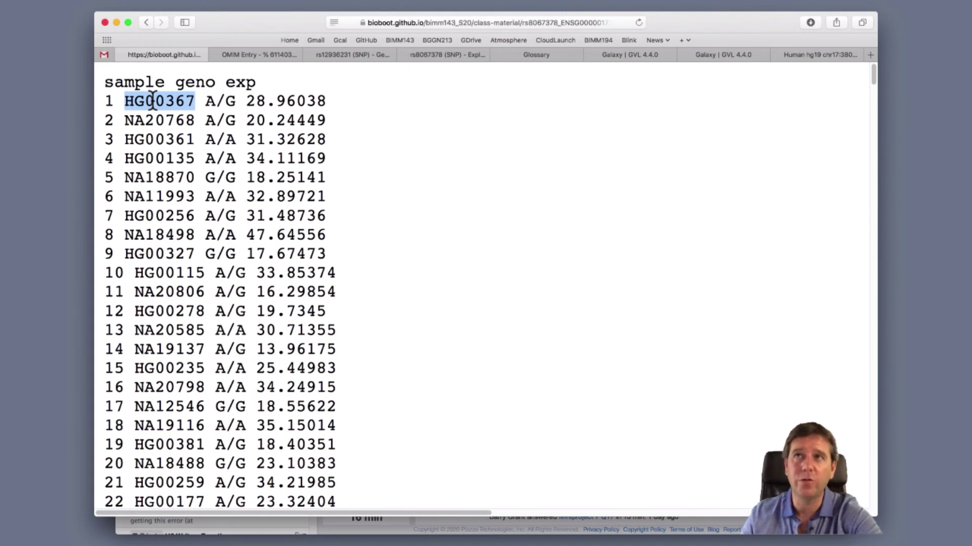
drag(205, 102, 327, 107)
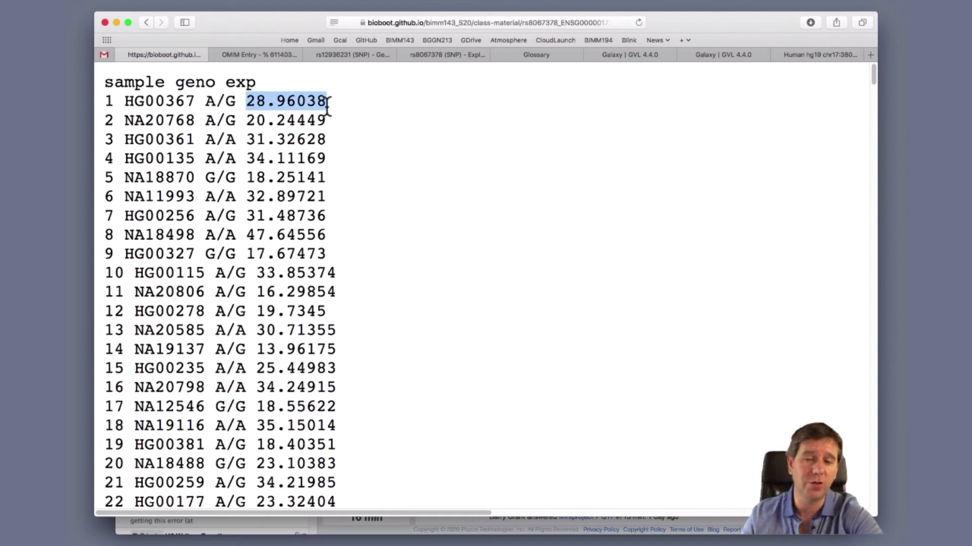
double_click(294, 175)
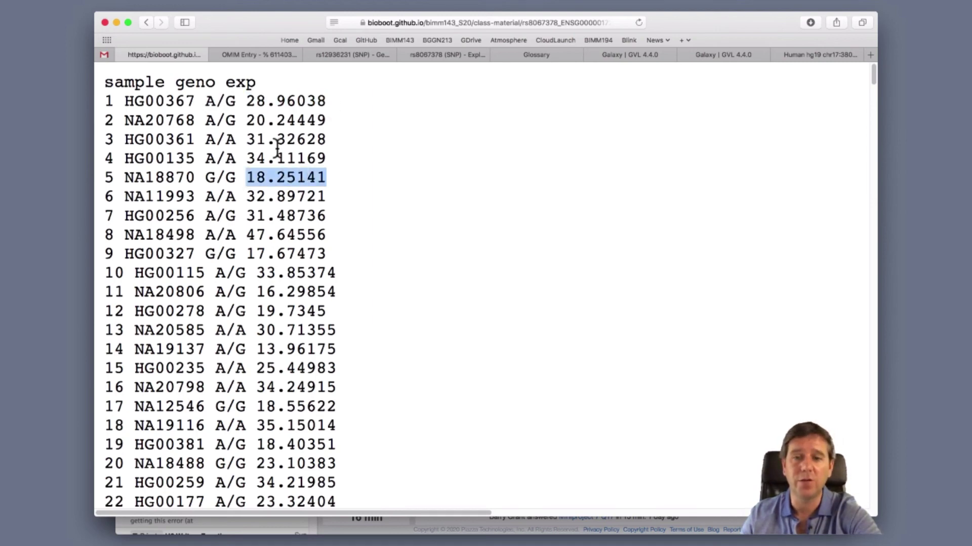
scroll(247, 107, down, 15)
scroll(248, 107, down, 20)
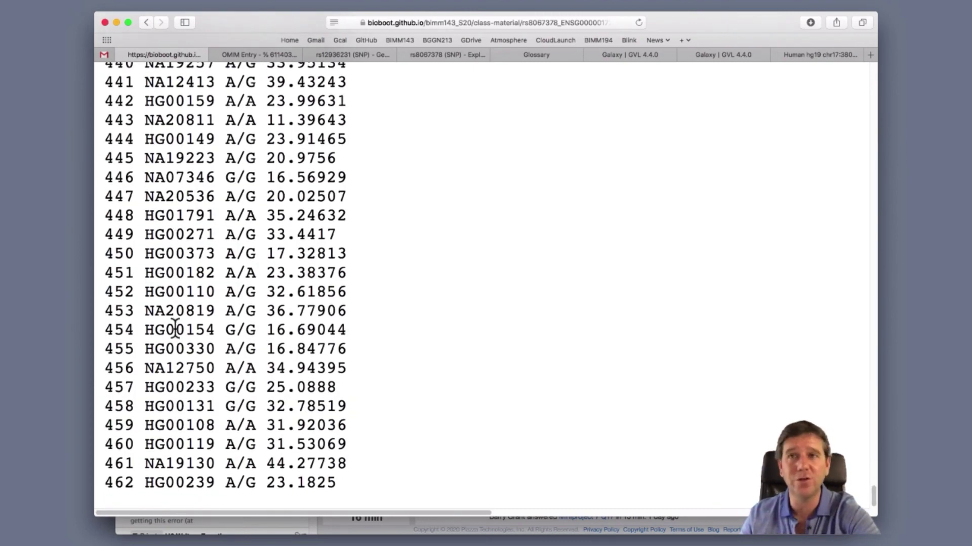
scroll(174, 329, up, 20)
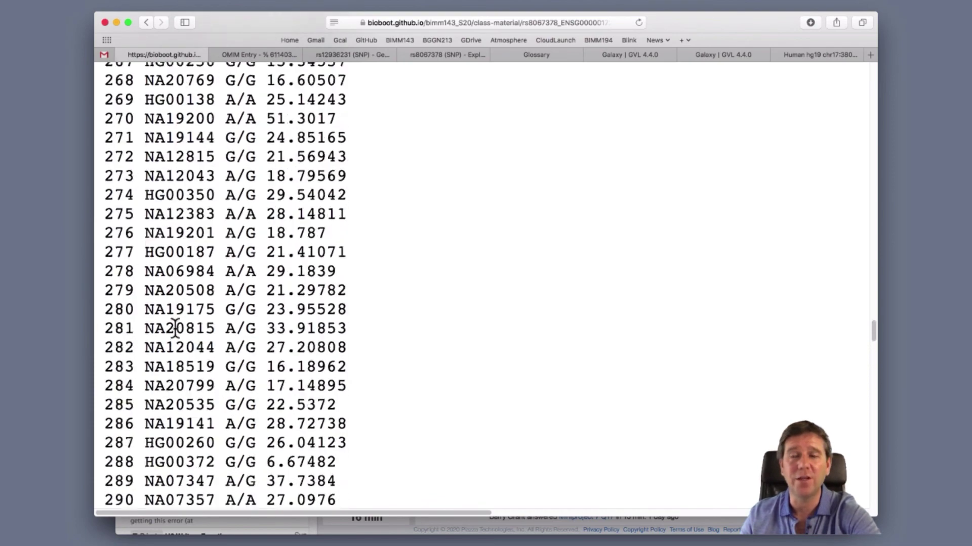
scroll(174, 329, up, 15)
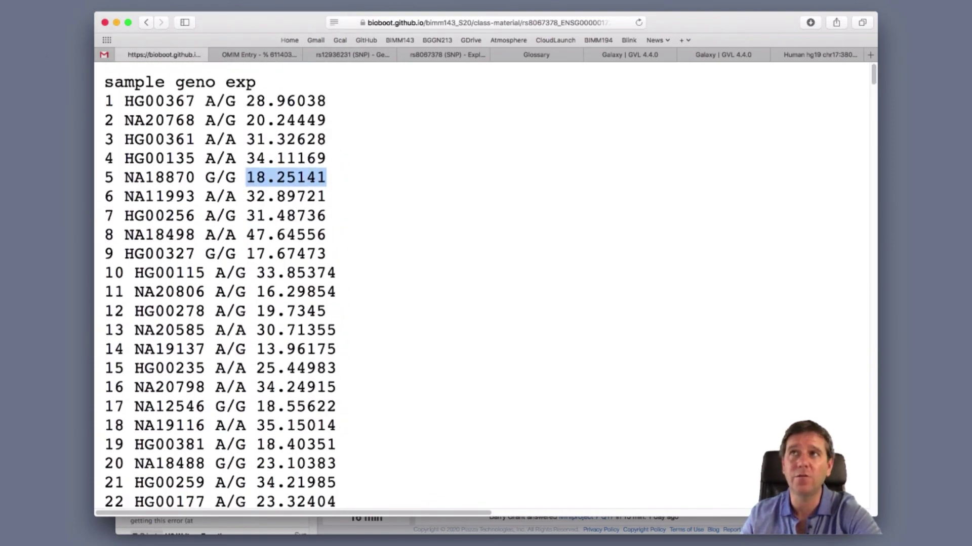
click(469, 61)
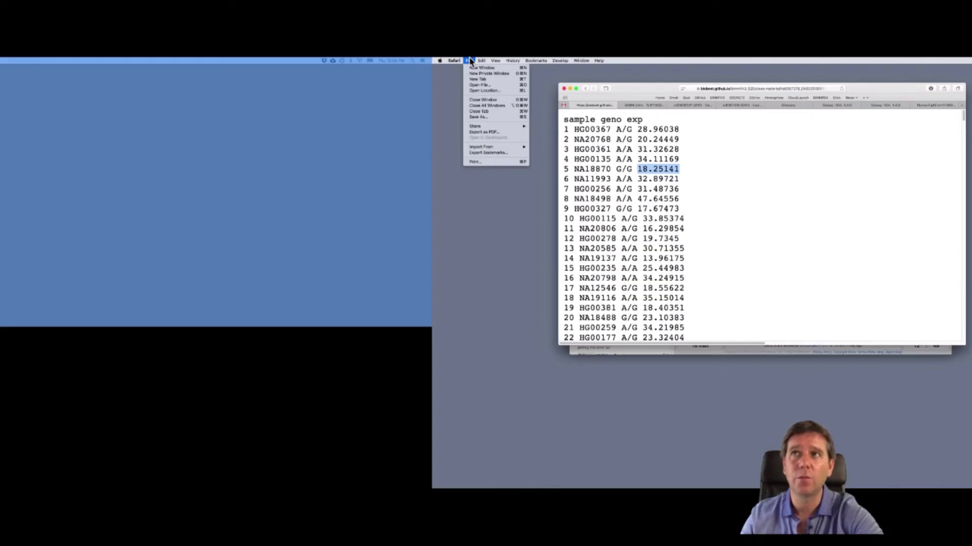
Save the page source as rs8067378_ENSG00000172057.6.txt into Desktop/courses/bimm143_S20/week08
click(709, 132)
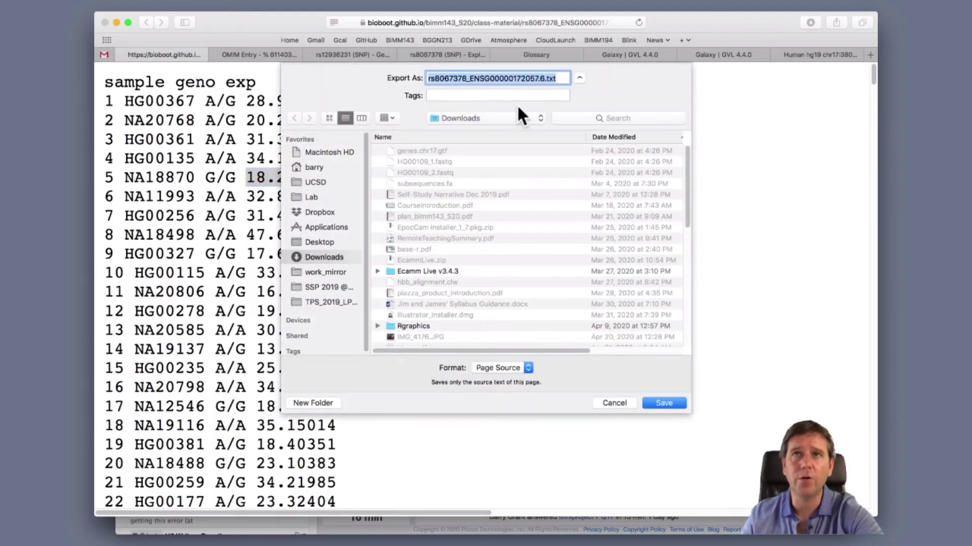
click(457, 117)
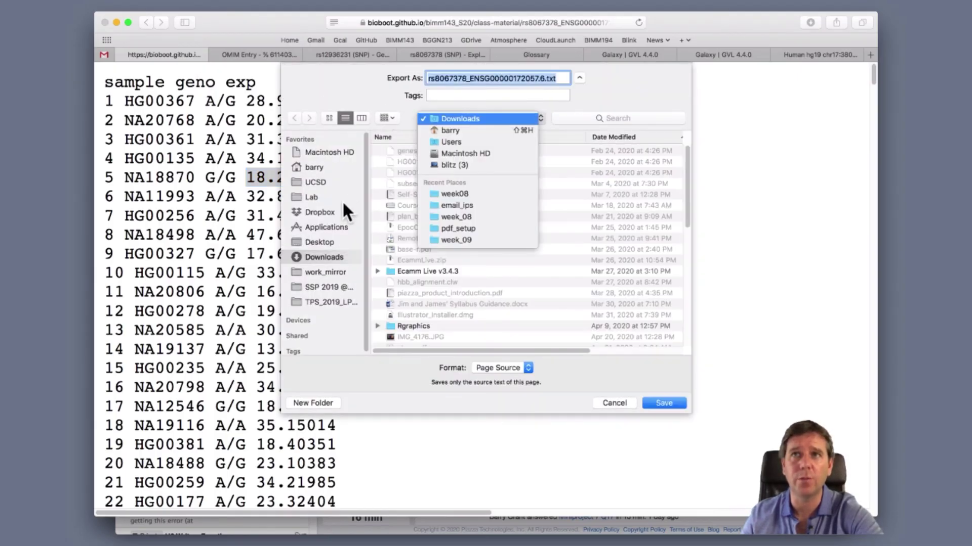
click(324, 241)
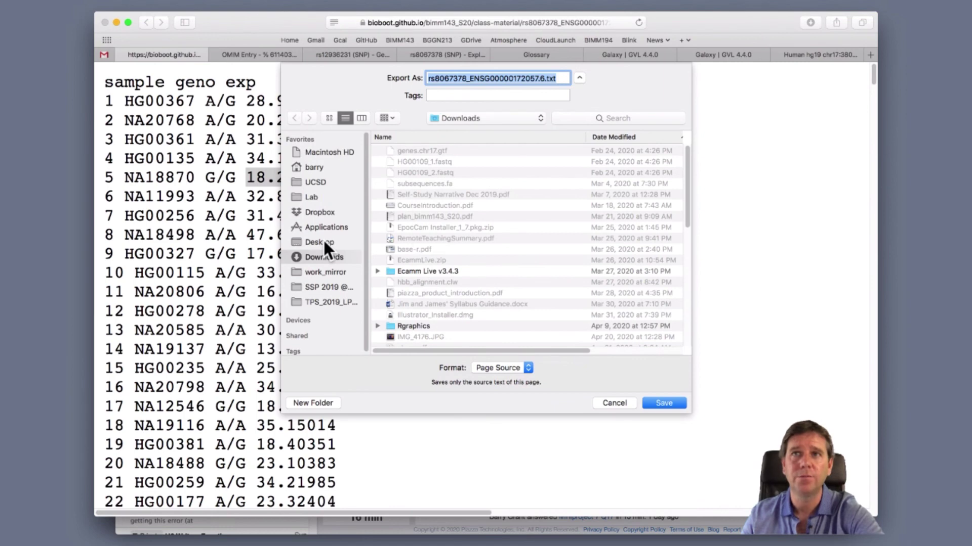
click(324, 242)
double_click(423, 216)
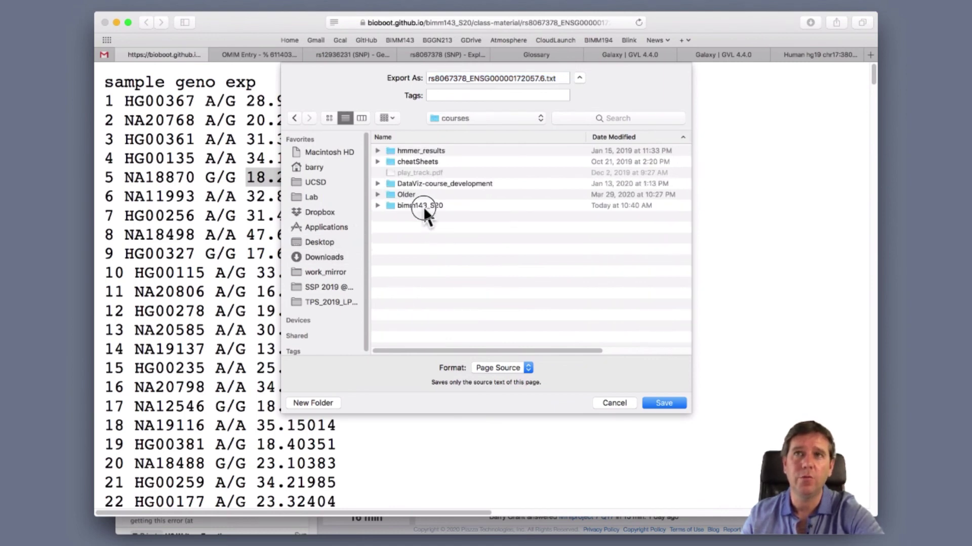
double_click(423, 205)
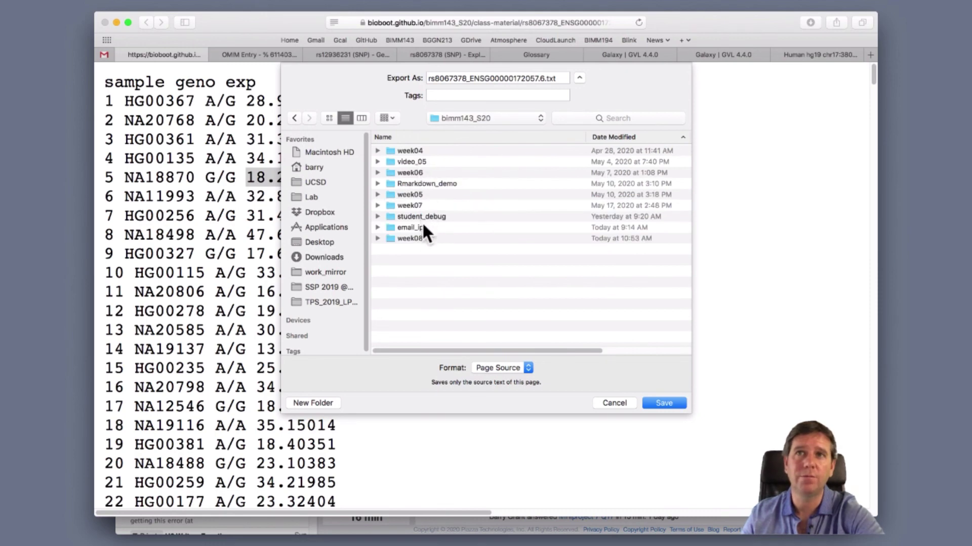
double_click(412, 239)
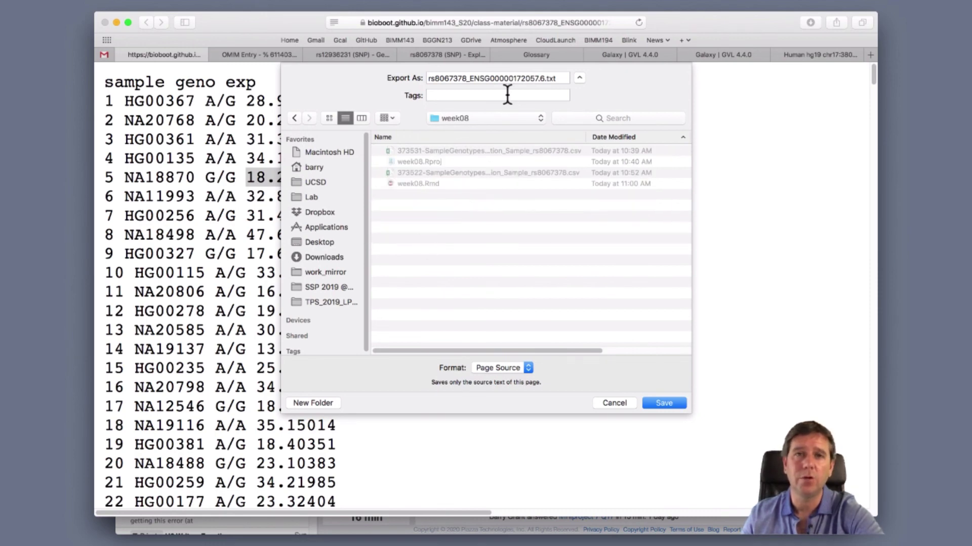
click(662, 403)
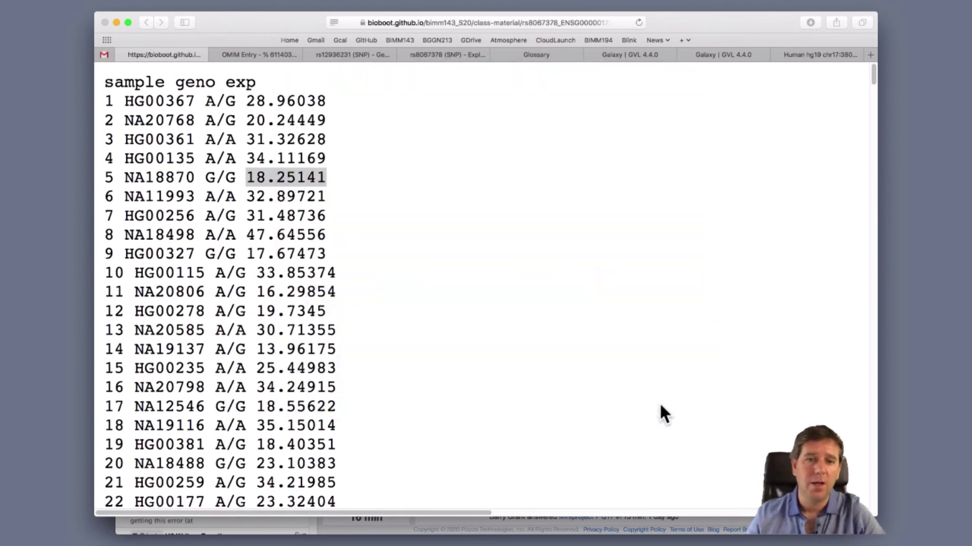
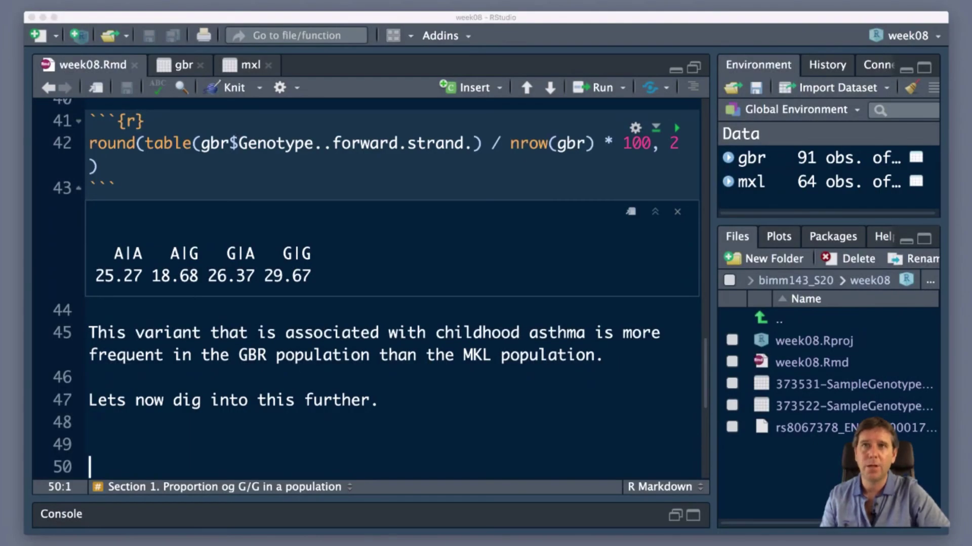
Start a '## ' line after line 48 and paste in the Section 4 heading and paragraph
click(130, 166)
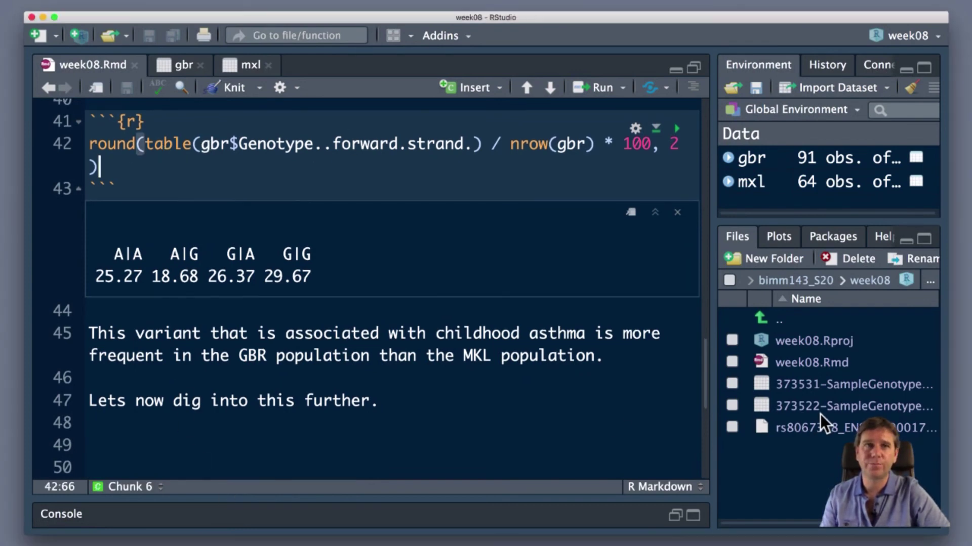
click(959, 438)
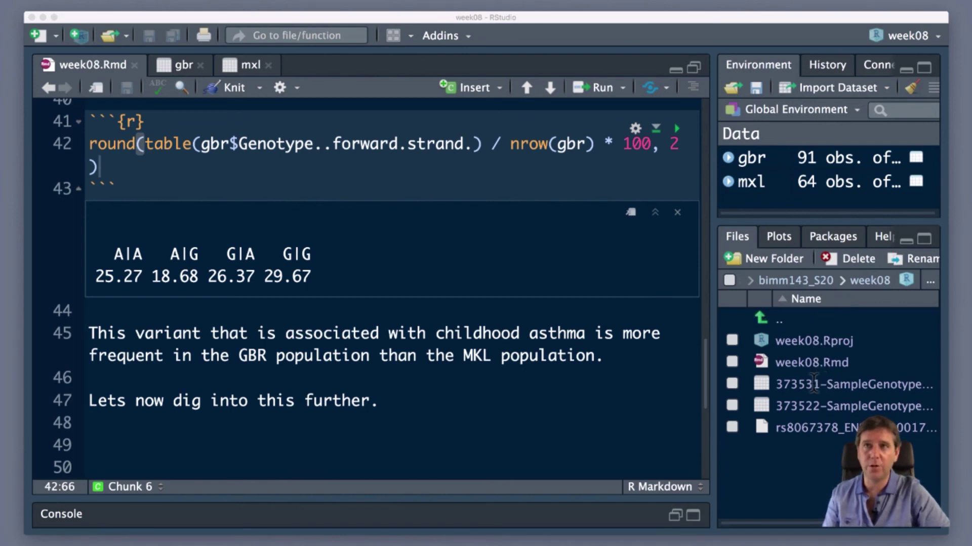
click(317, 431)
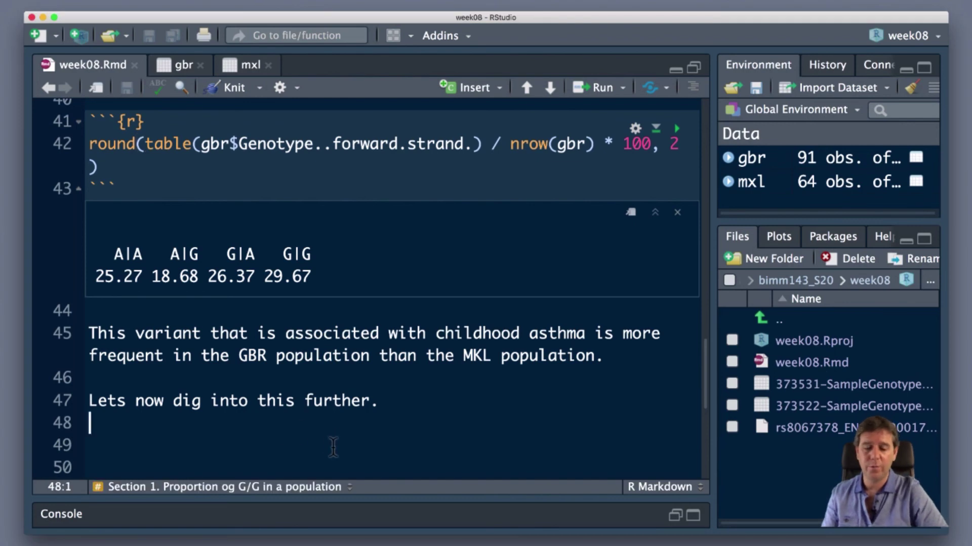
key(Return)
text(#)
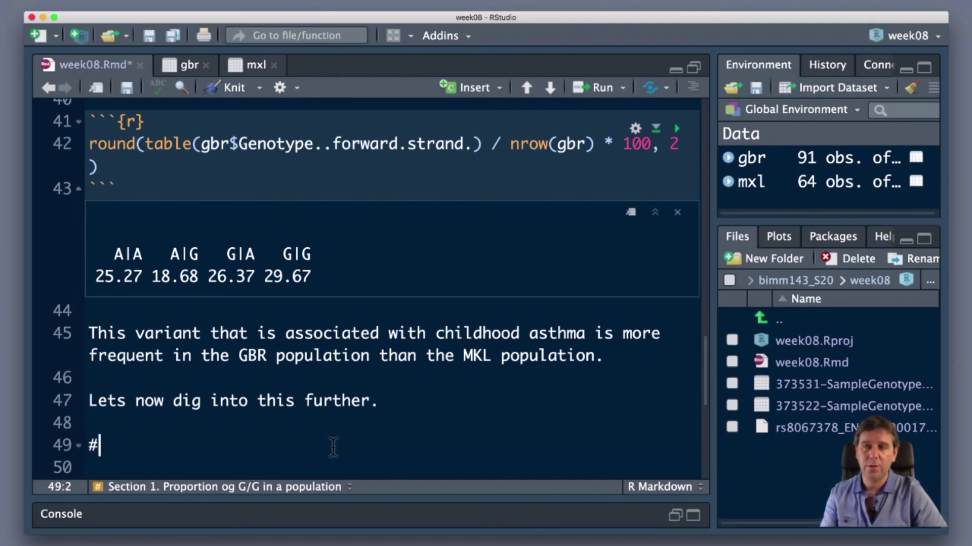
text(#)
text(Section 4: Population Scale Analysis [OPTIONAL] One sample is obviously not enough to know what is happening in a population. You are interested in assessing genetic differences on a population scale. So, you processed about ~230 samples and did the normalization on a genome level. Now, you want to find whether there is any association of the 4 asthma-associated SNPs (rs8067378...) on ORMDL3 expression.)
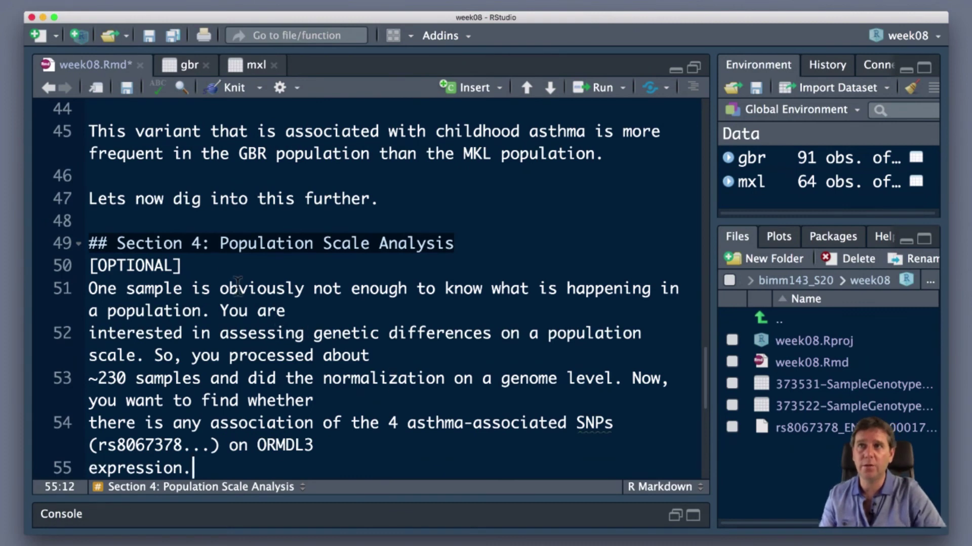
Delete the '[OPTIONAL]' tag and rejoin the broken lines of the Section 4 intro
drag(184, 265, 89, 289)
key(BackSpace)
key(BackSpace)
key(BackSpace)
key(BackSpace)
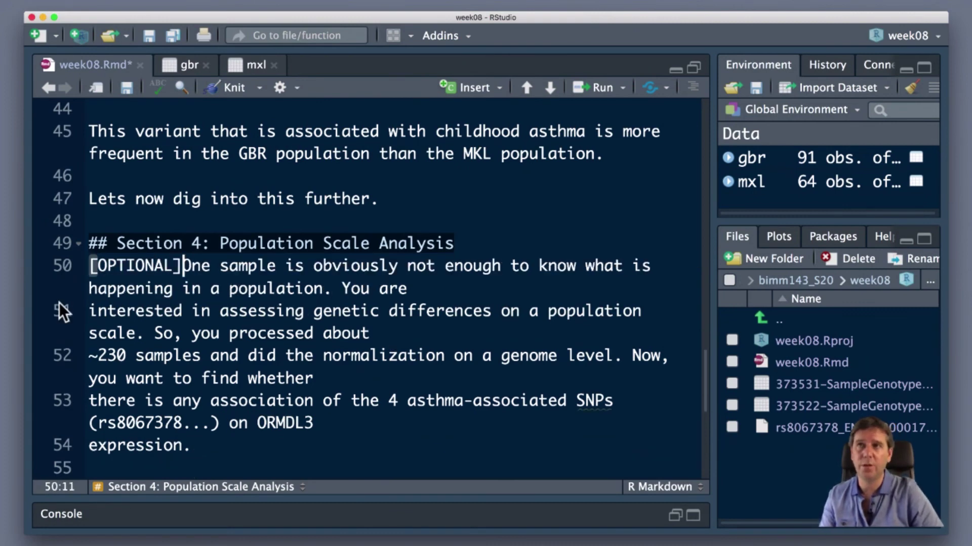
key(BackSpace)
key(BackSpace)
key(BackSpace)
key(BackSpace)
key(BackSpace)
key(BackSpace)
key(BackSpace)
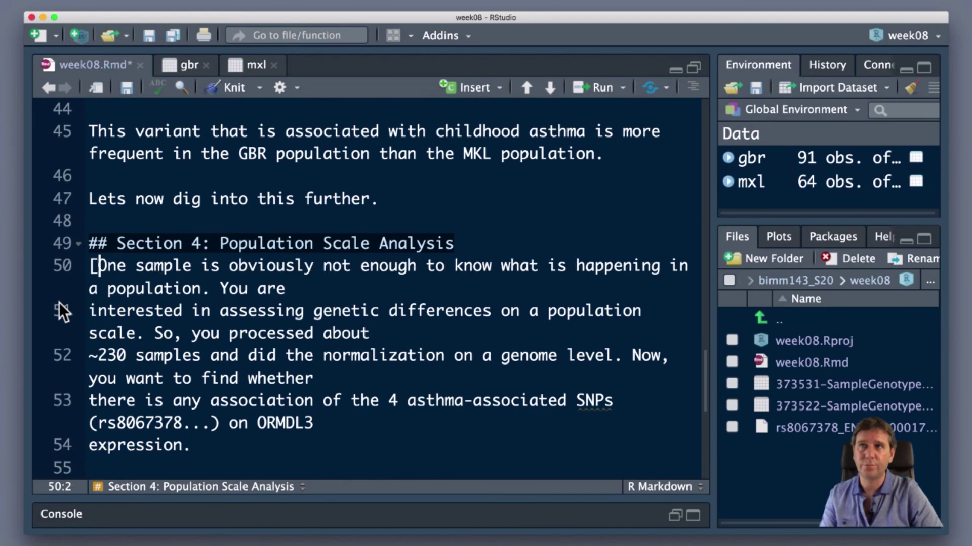
key(Down)
key(Down)
key(Down)
key(Up)
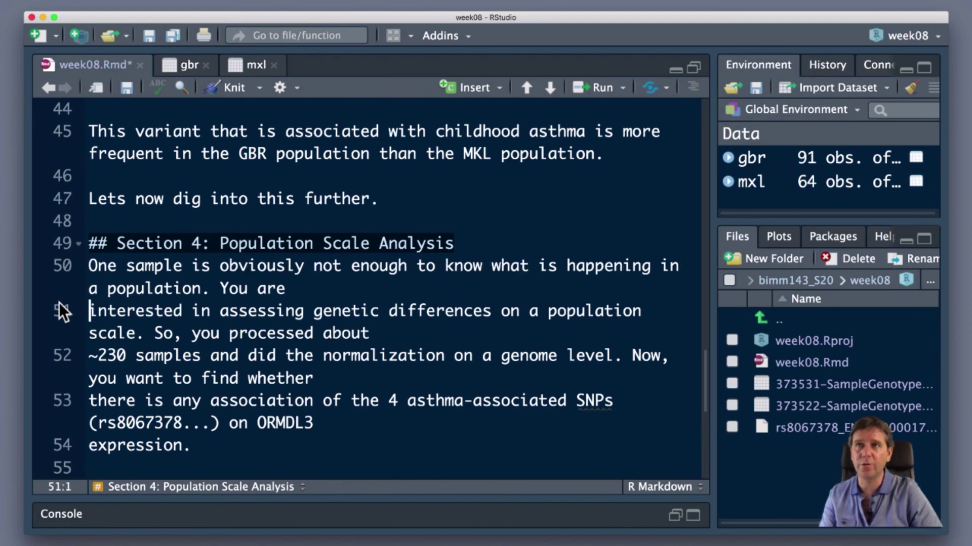
key(BackSpace)
key(Down)
key(Right)
key(Right)
key(Right)
key(Right)
key(Right)
key(Right)
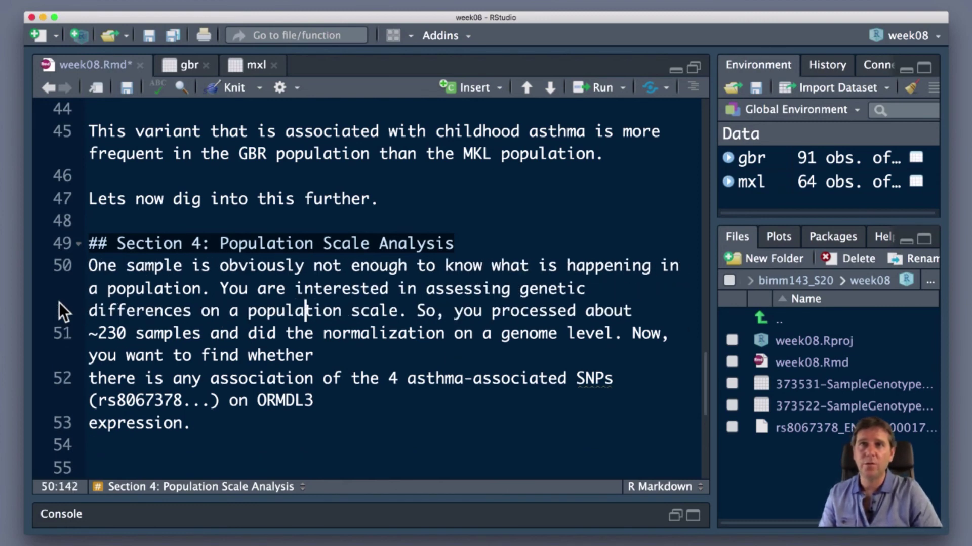
key(Right)
key(Right)
key(Right)
key(Right)
key(Right)
key(Right)
key(Right)
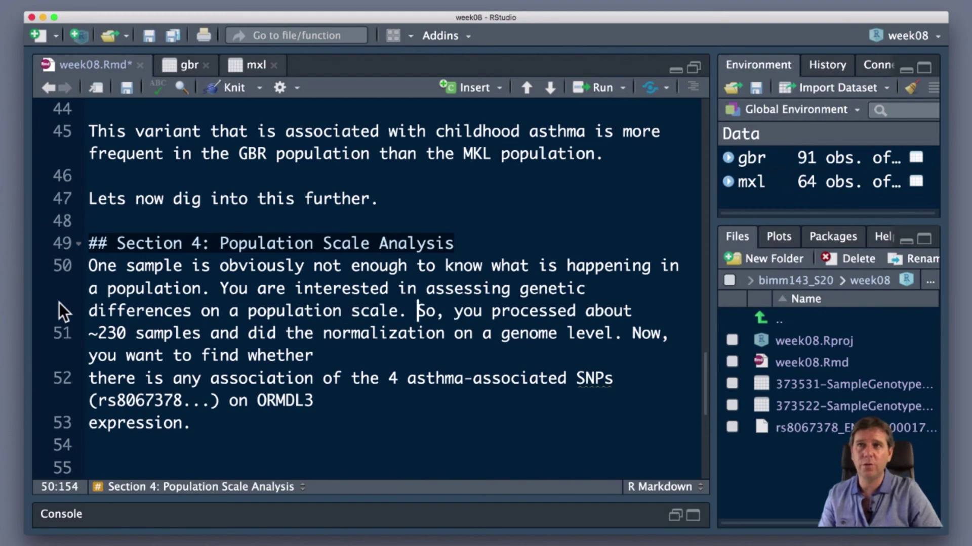
key(Return)
key(Return)
key(Down)
key(Down)
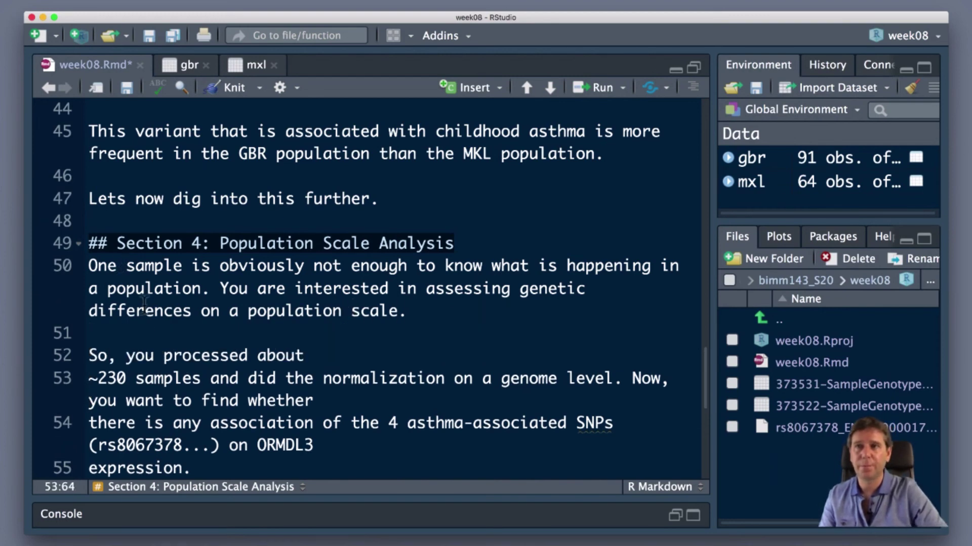
Select the trailing 'So, you processed about' paragraph below the intro
scroll(185, 383, down, 4)
click(198, 317)
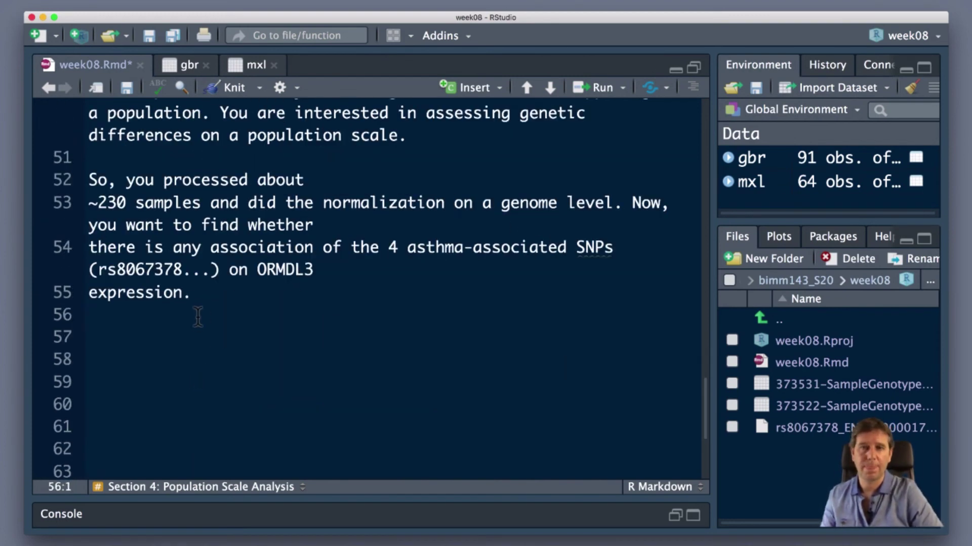
key(Return)
key(Return)
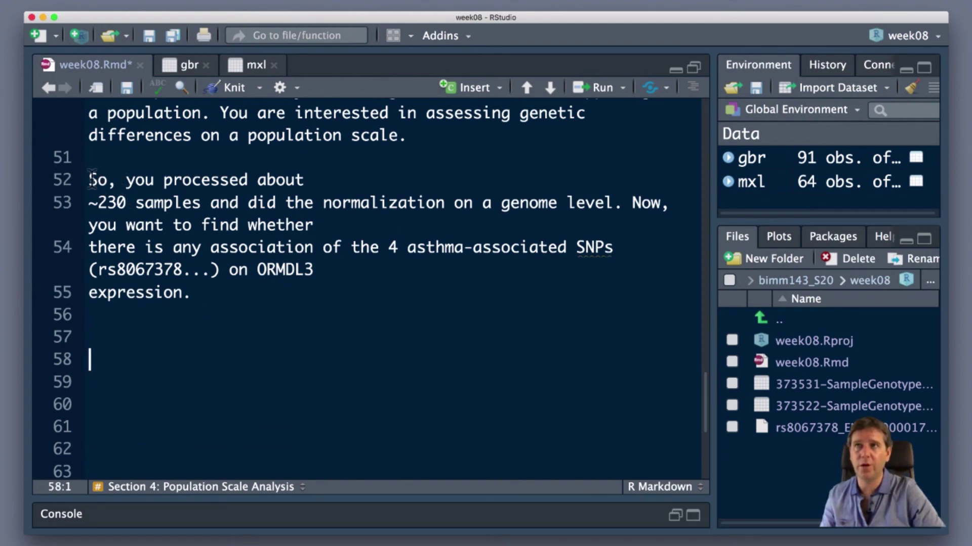
drag(89, 180, 270, 292)
Replace that paragraph with 'How many samples do we have?' and an empty R chunk below it
key(BackSpace)
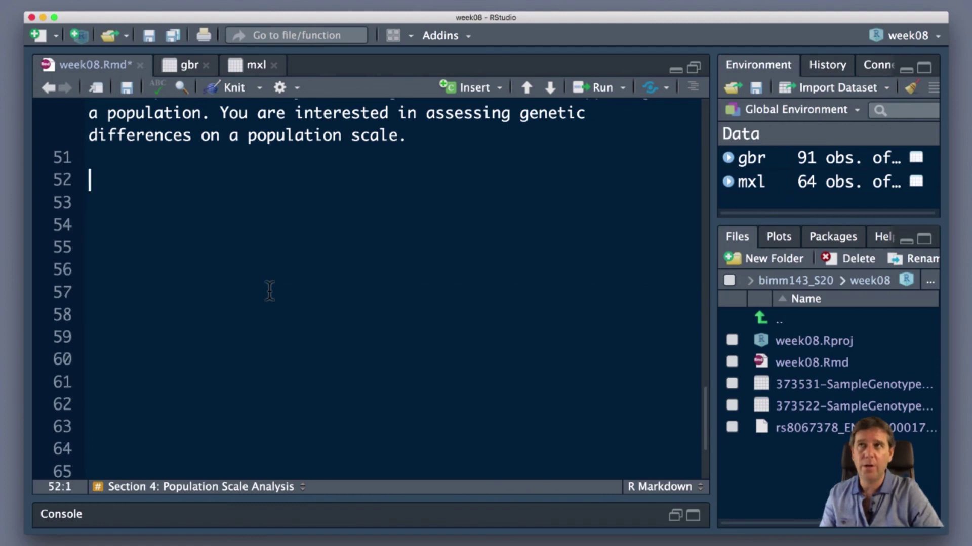
text(How many)
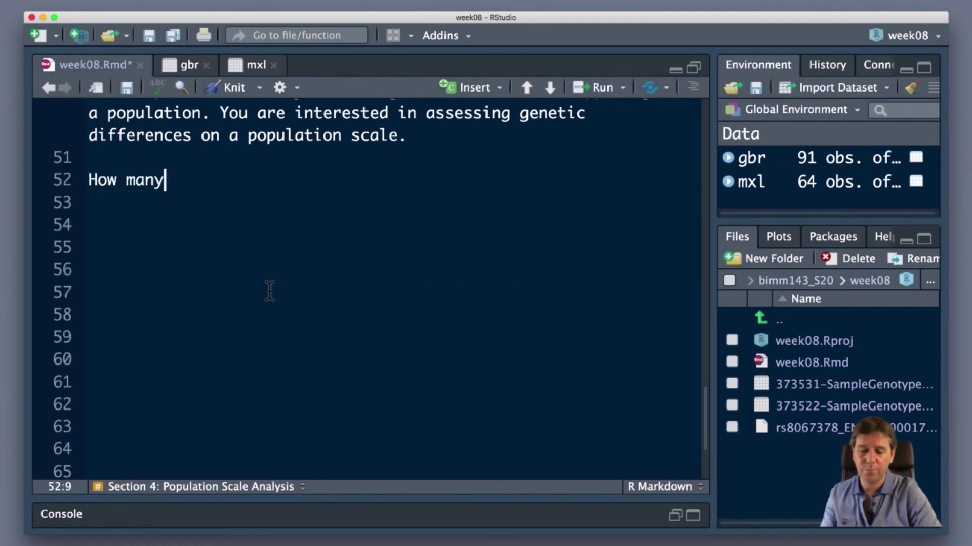
text( samples )
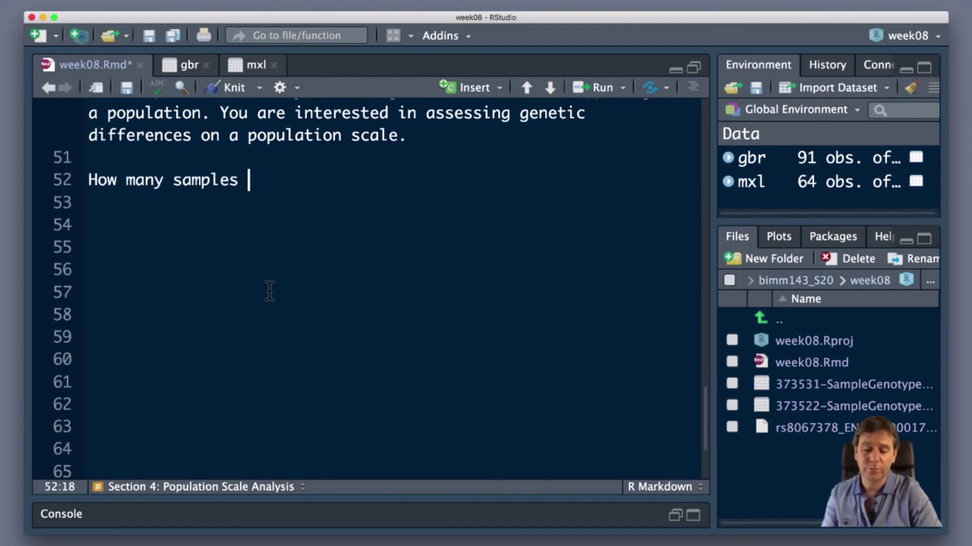
text(do we have?)
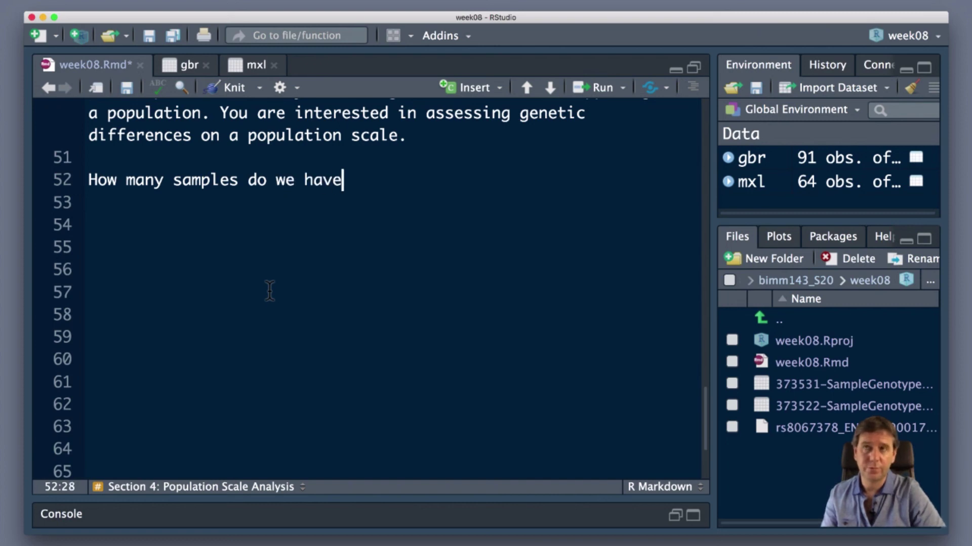
key(Return)
key(Return)
key(super+alt+i)
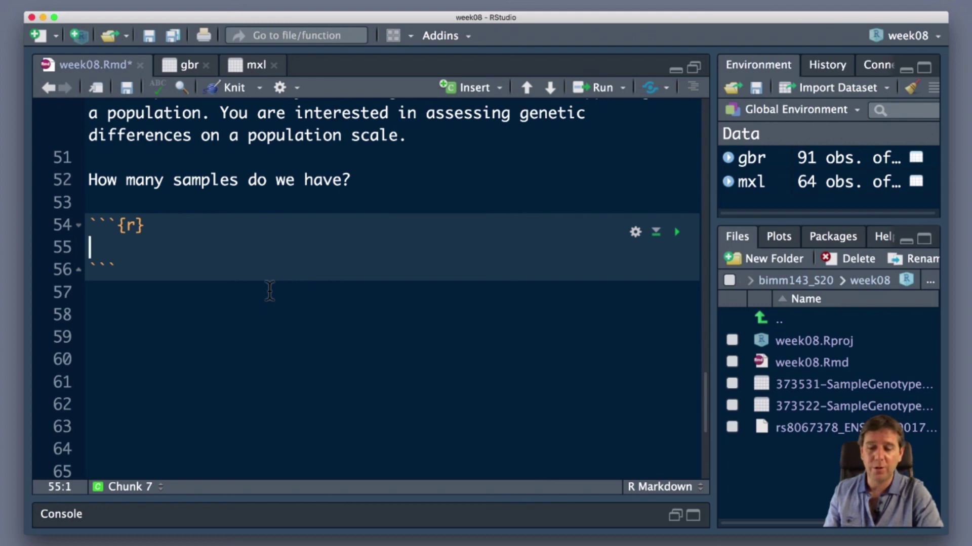
Write expr <- read.table("rs8067378_ENSG00000172057.6.txt") followed by head(expr) in the chunk
text(expr )
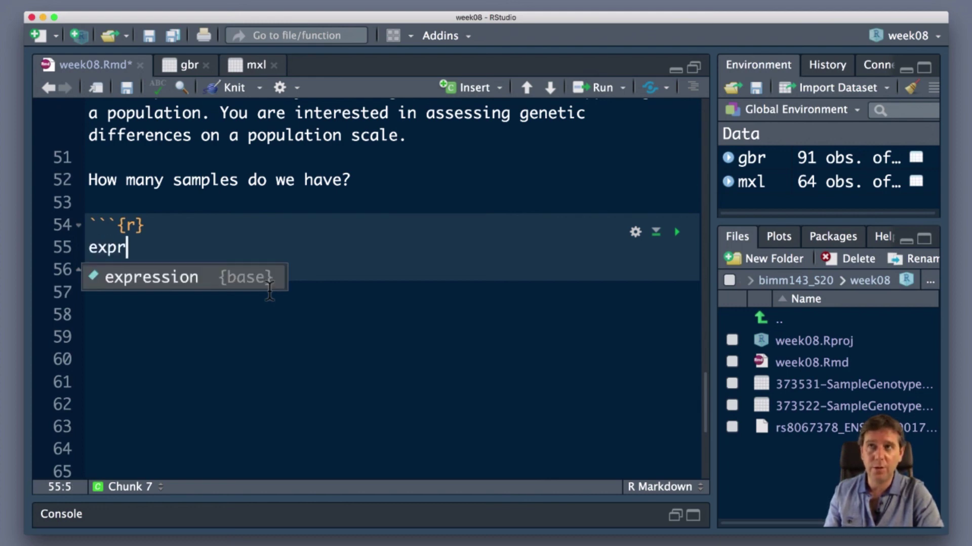
text(<- )
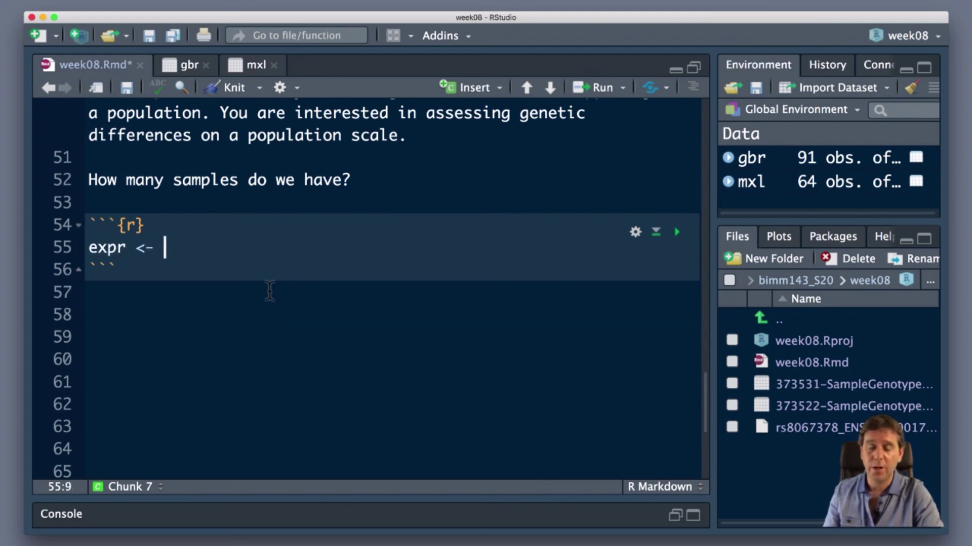
text(read.t)
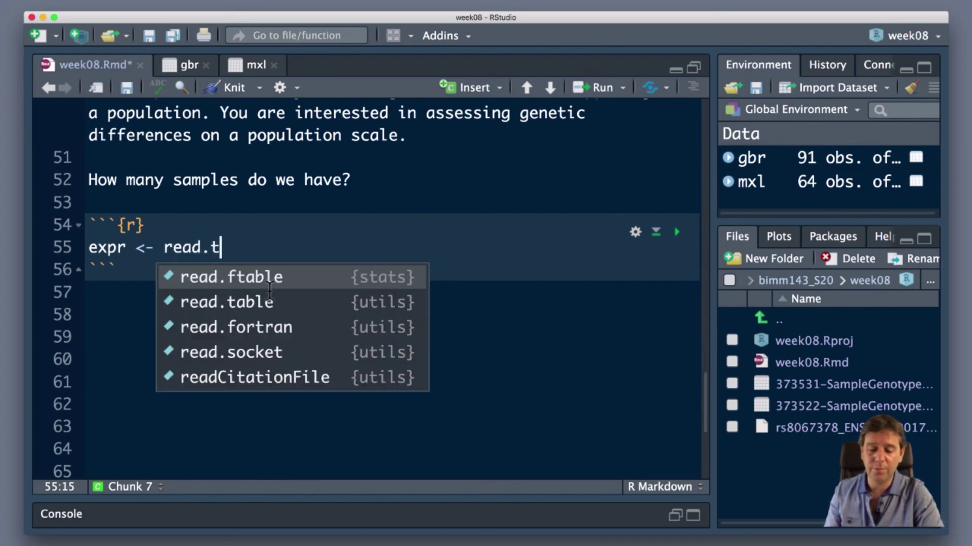
text(able(")
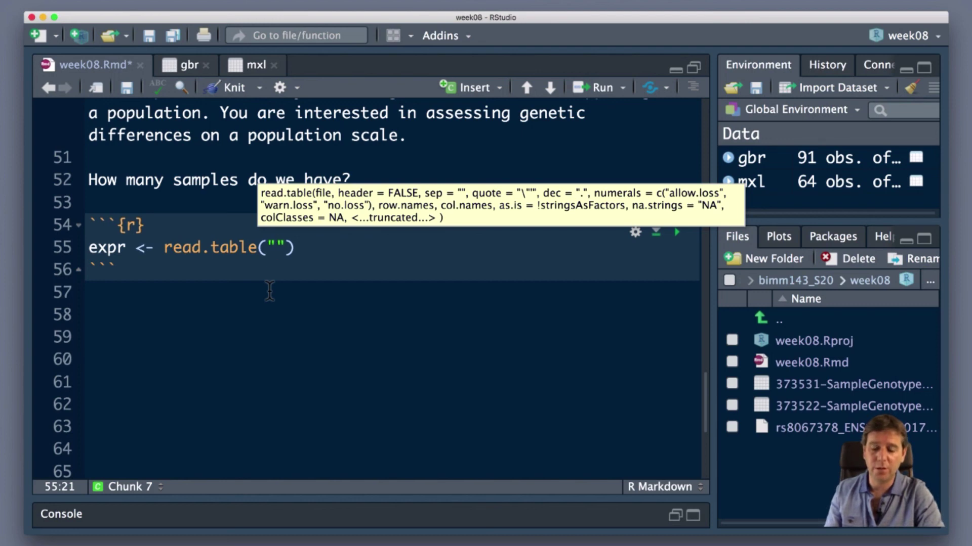
text(rs)
key(Tab)
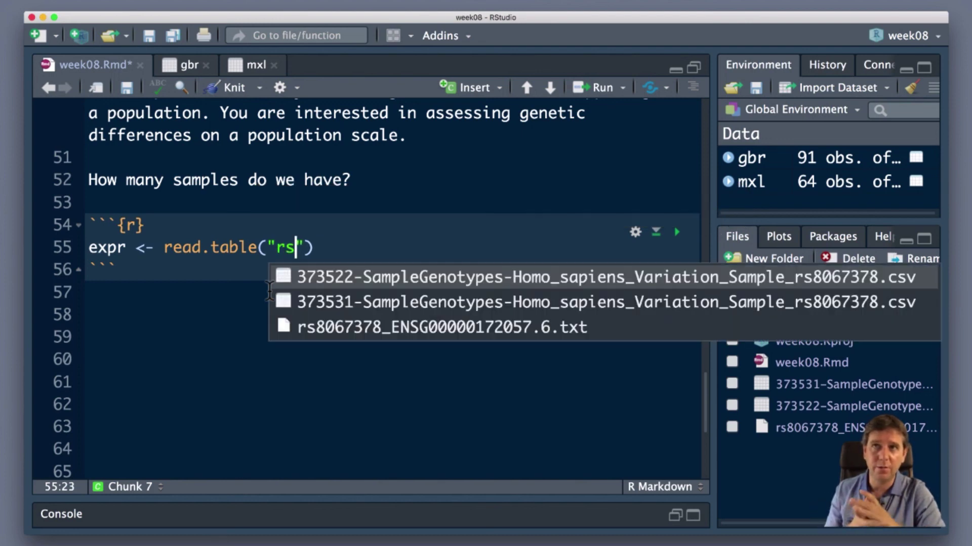
key(Down)
key(Down)
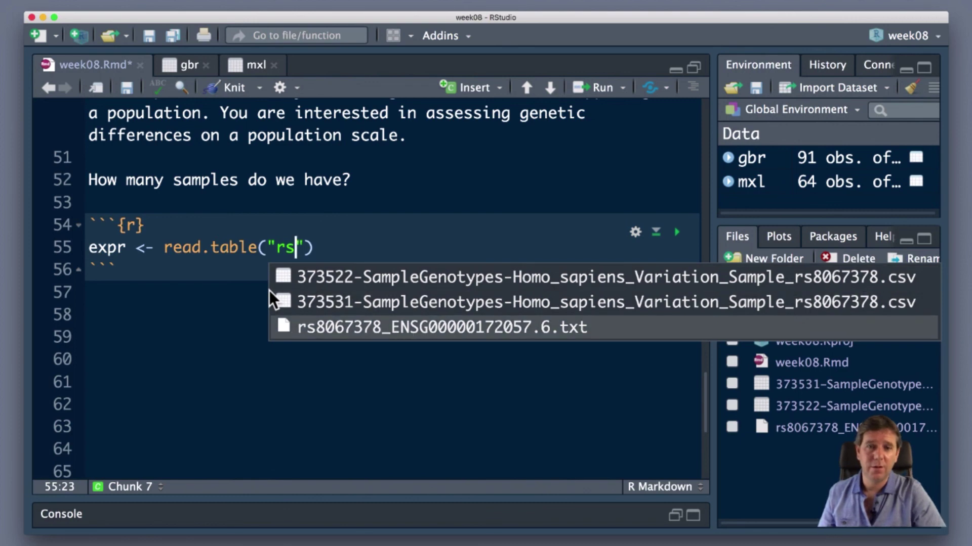
key(Return)
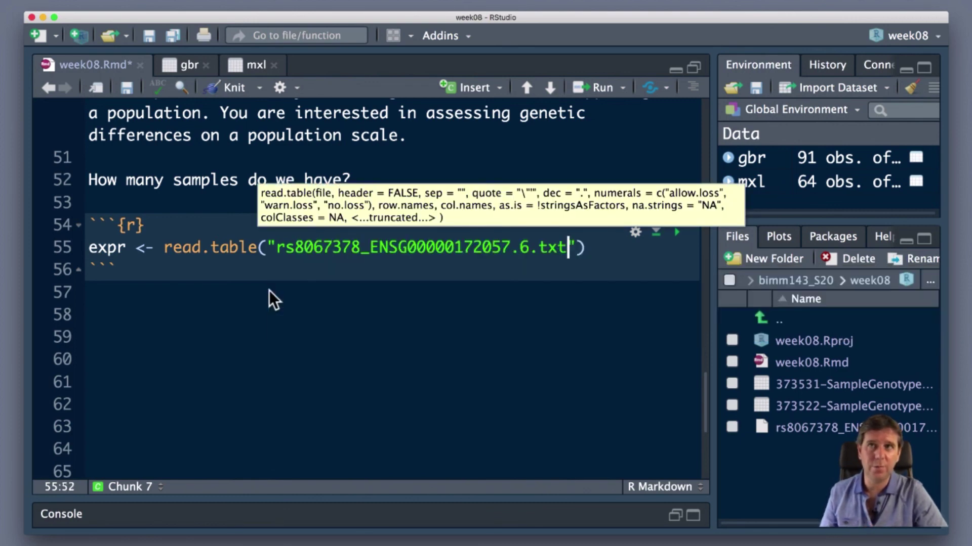
key(End)
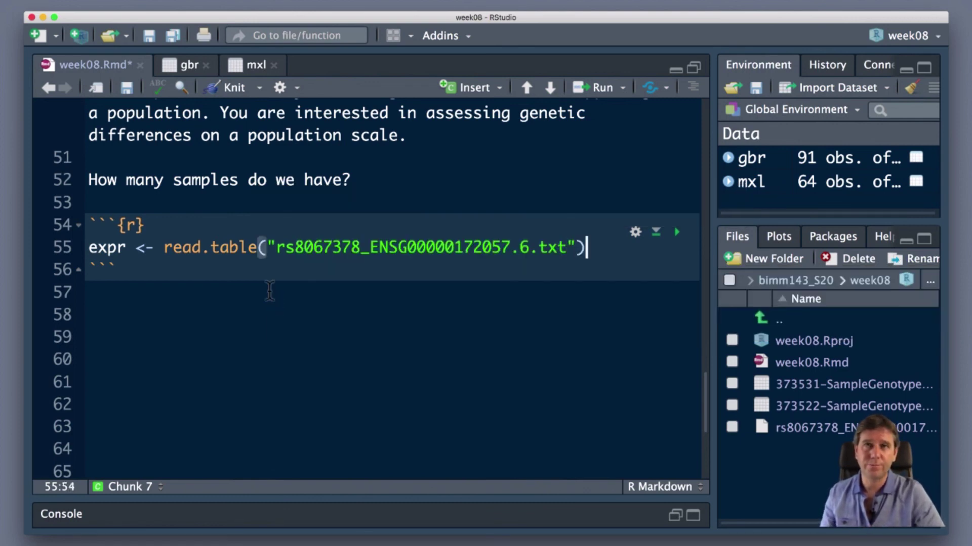
key(Return)
text(head)
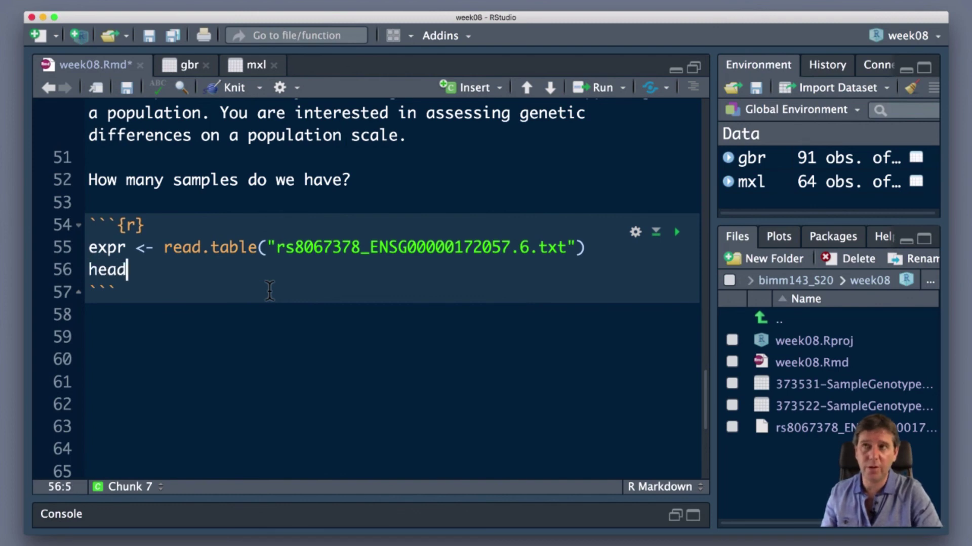
text((ex)
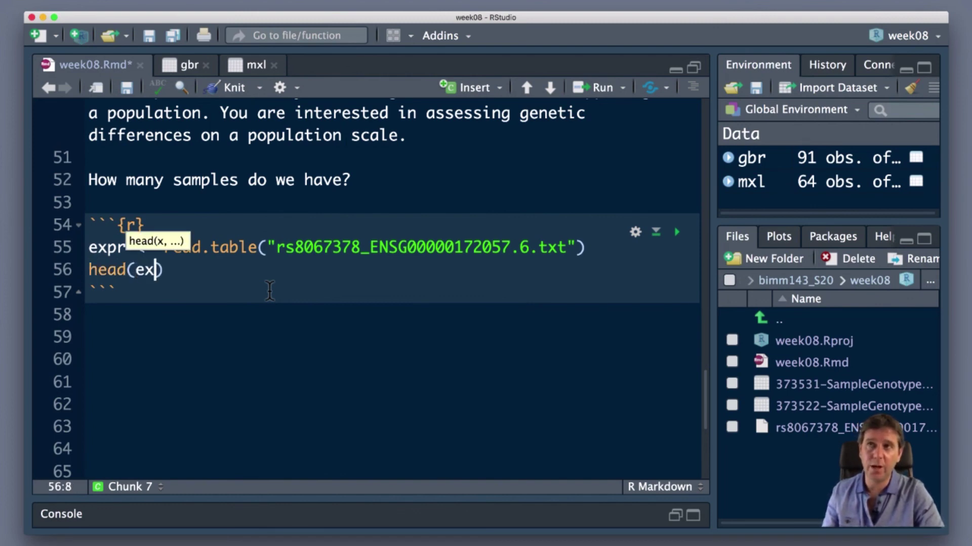
text(pr)
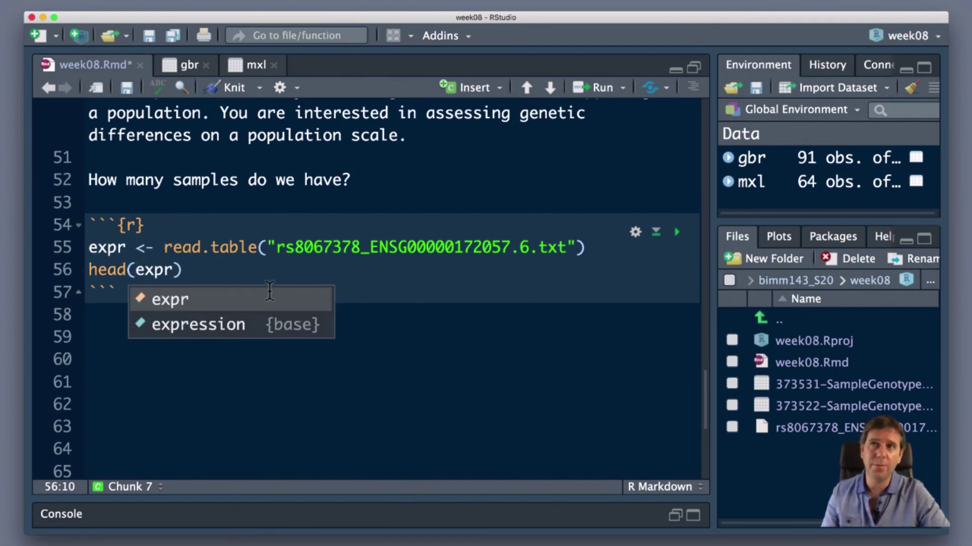
key(Escape)
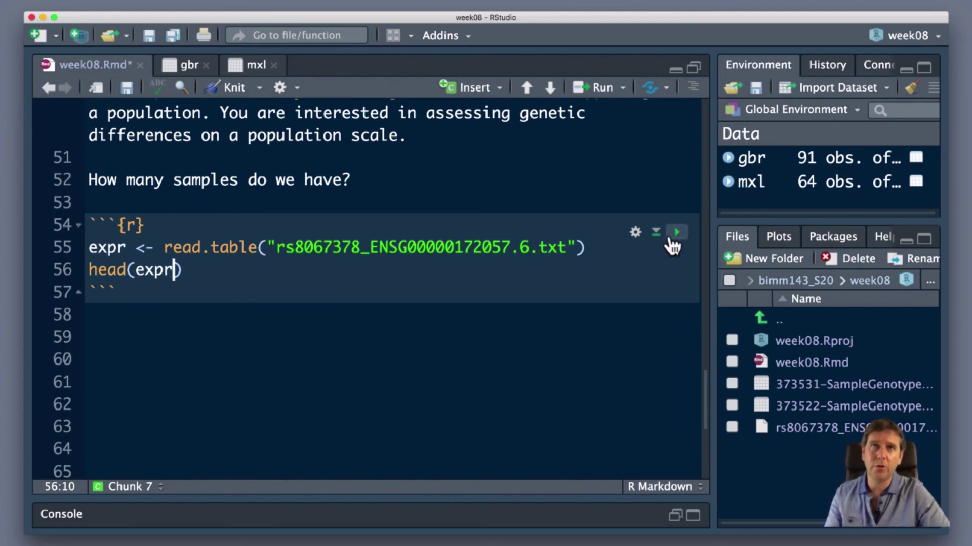
Run the chunk and inspect expr's sample, geno and exp columns (462 rows)
click(676, 233)
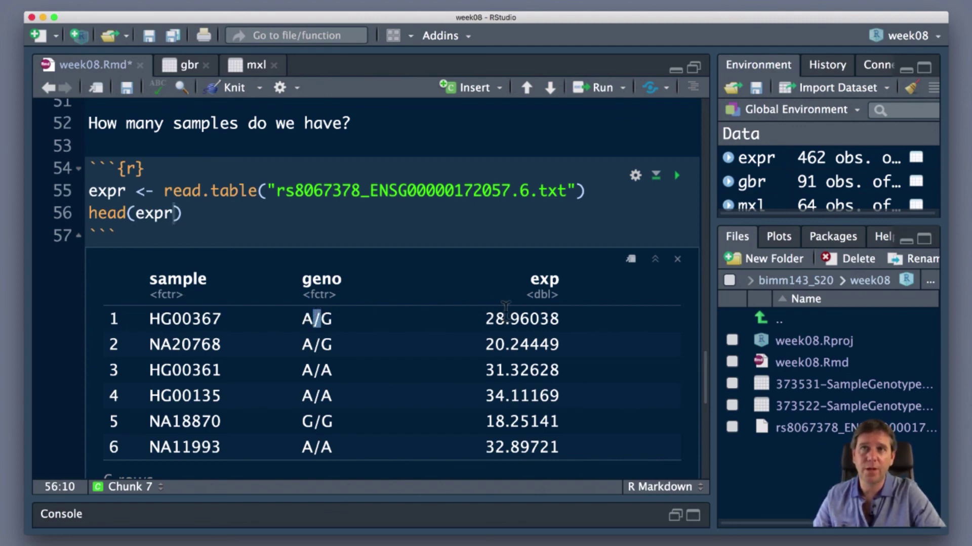
double_click(512, 319)
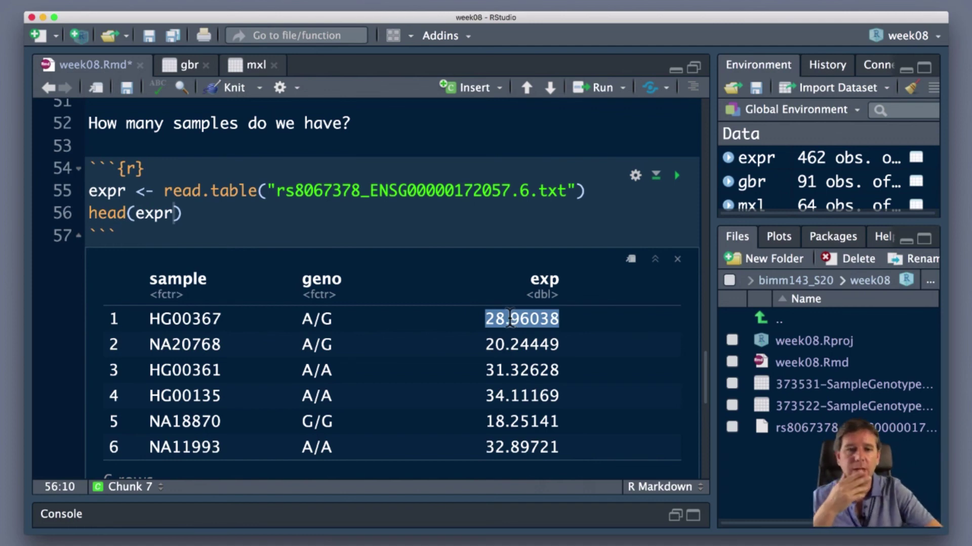
scroll(426, 343, down, 3)
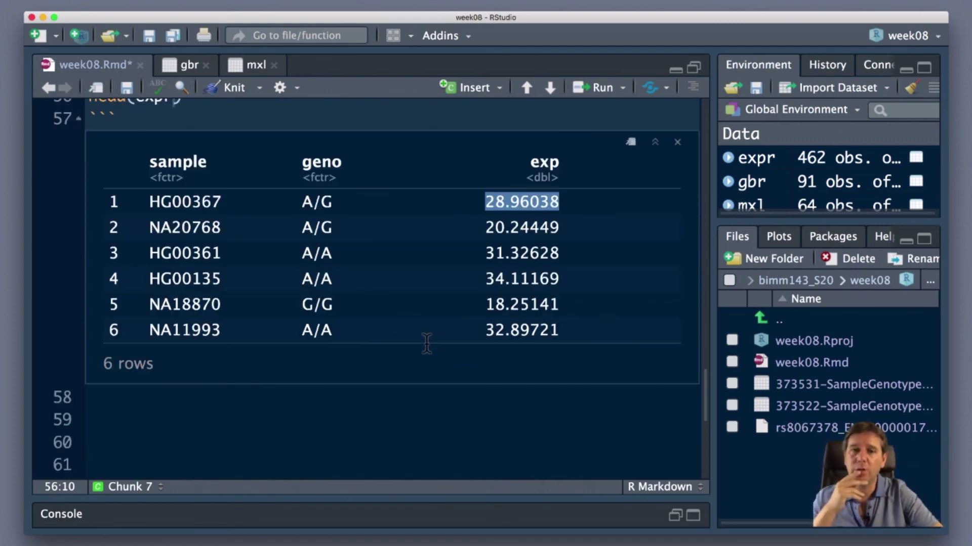
scroll(426, 343, up, 2)
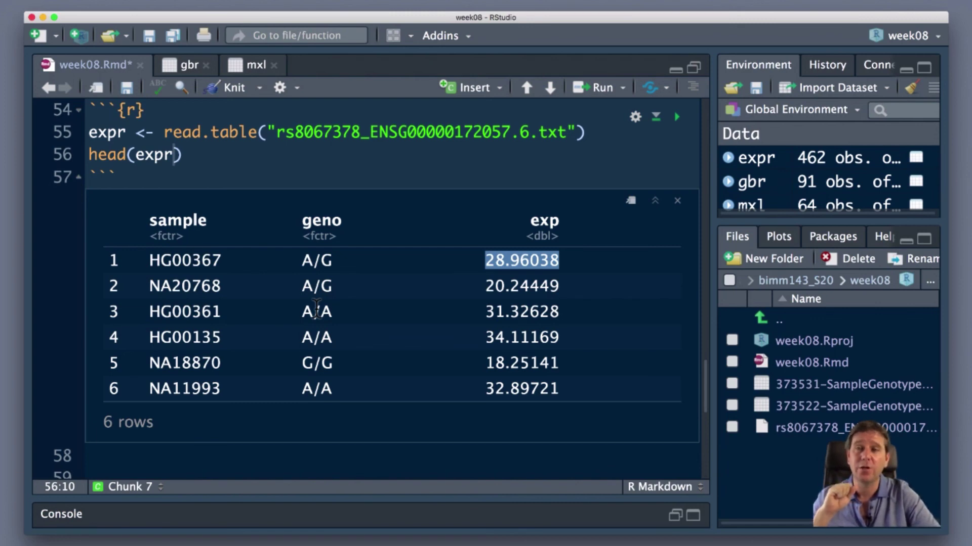
double_click(309, 219)
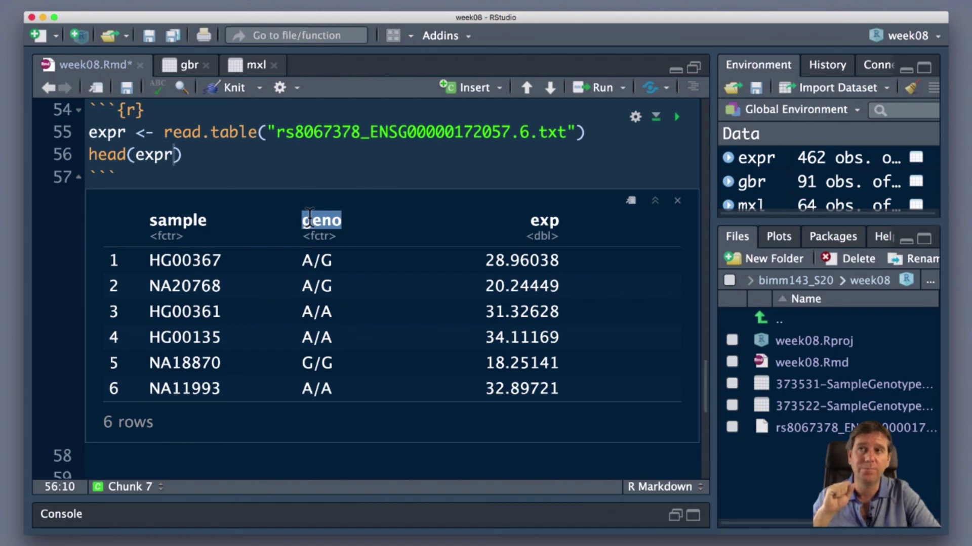
Insert a new empty R chunk below the loading chunk
click(365, 465)
key(Return)
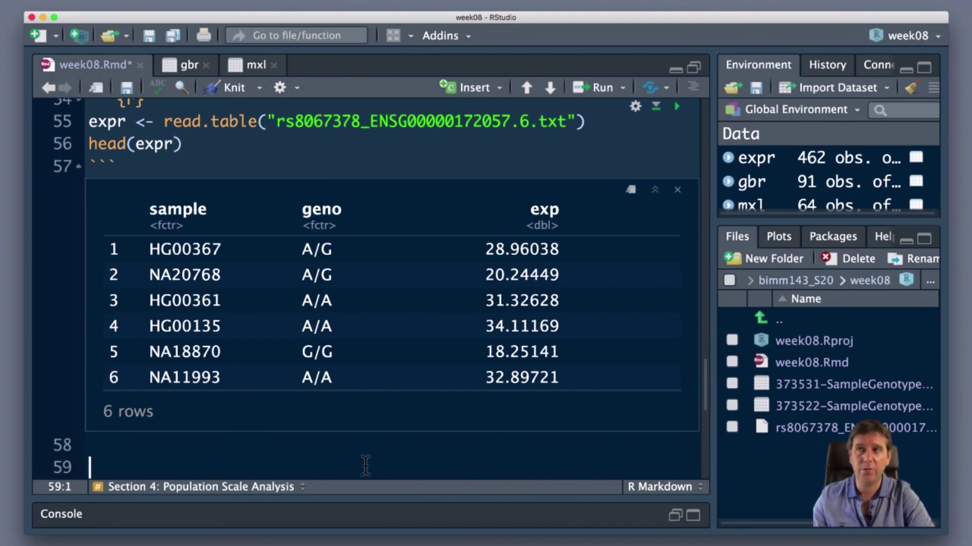
key(super+alt+i)
Close the head(expr) output preview
key(Down)
key(Down)
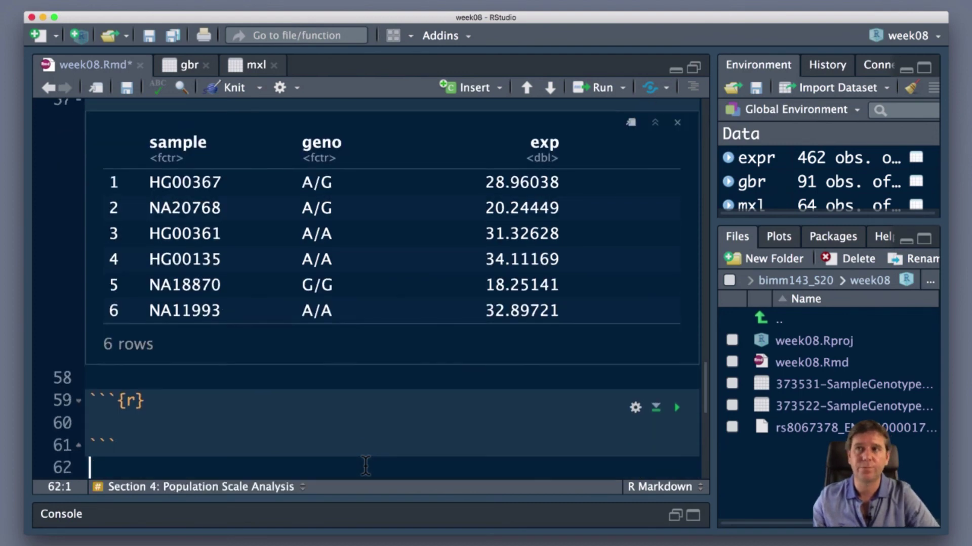
scroll(558, 326, up, 2)
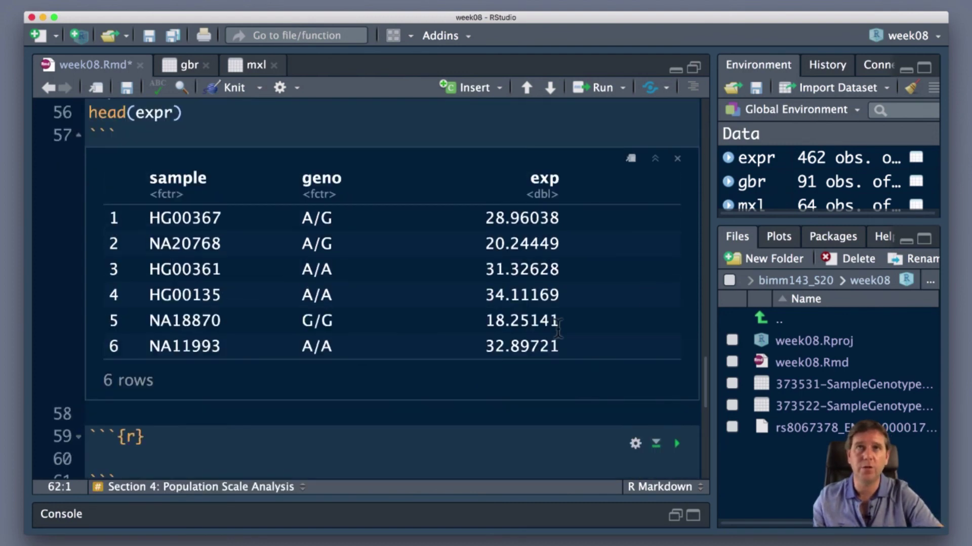
click(677, 158)
scroll(461, 248, up, 3)
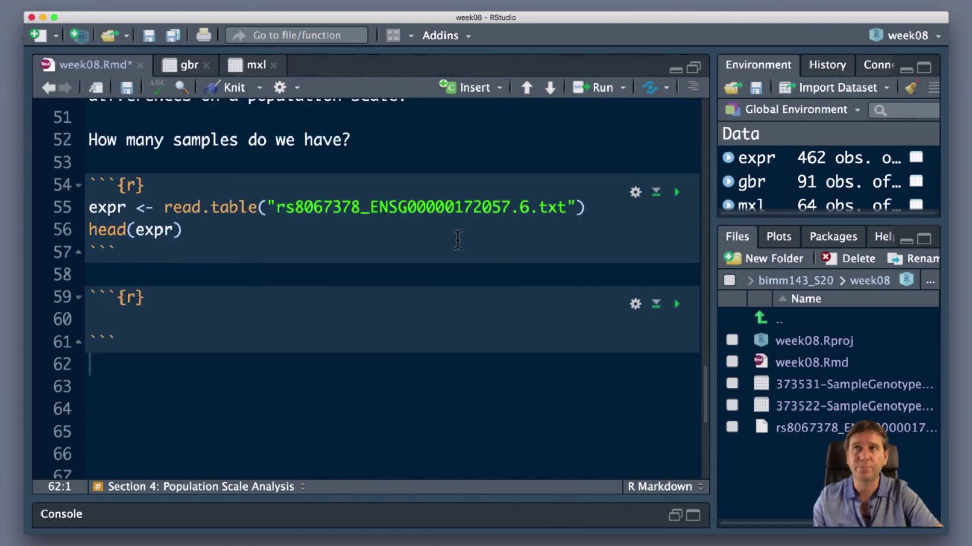
Run nrow(expr) in the new chunk, which returns 462 samples
click(264, 324)
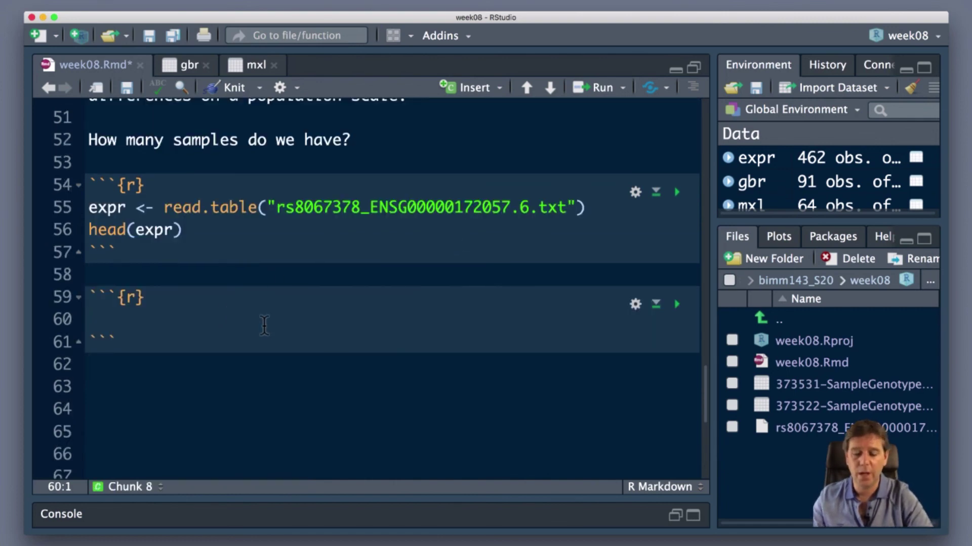
text(nrow()
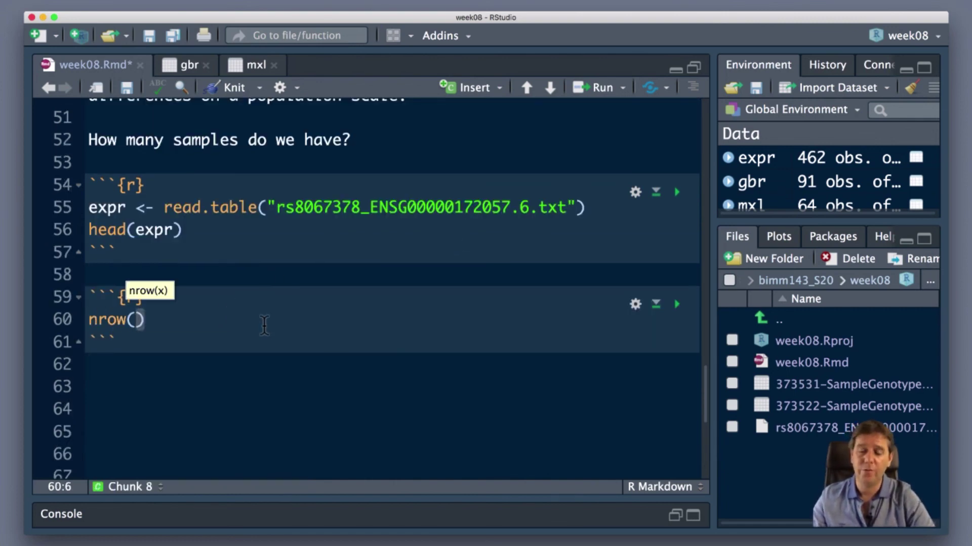
text(expr)
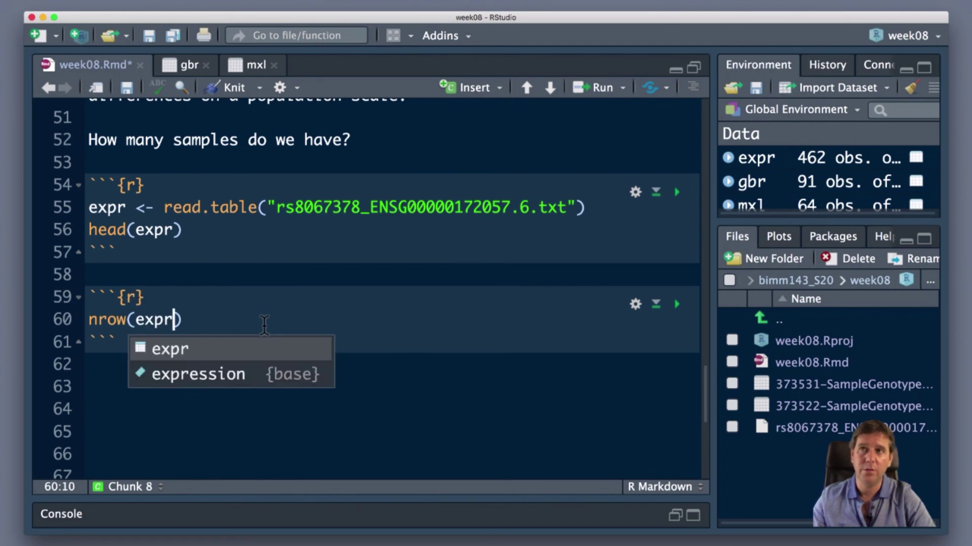
key(Escape)
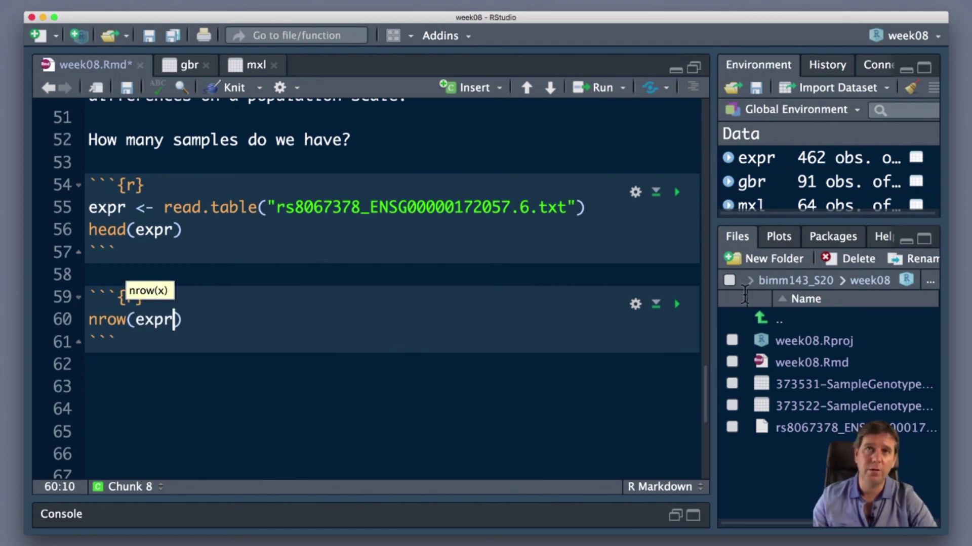
click(676, 304)
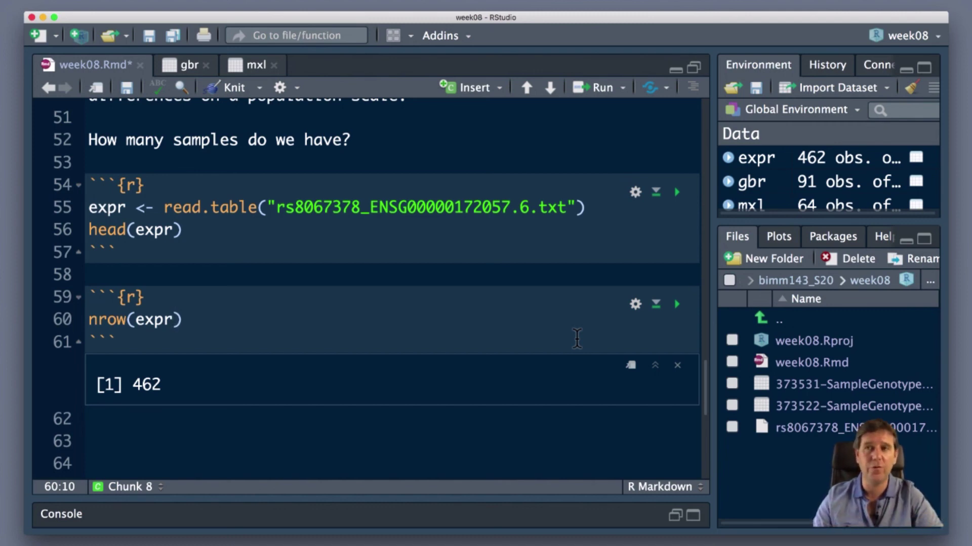
Add a new chunk containing table(expr$geno)
key(Down)
key(Down)
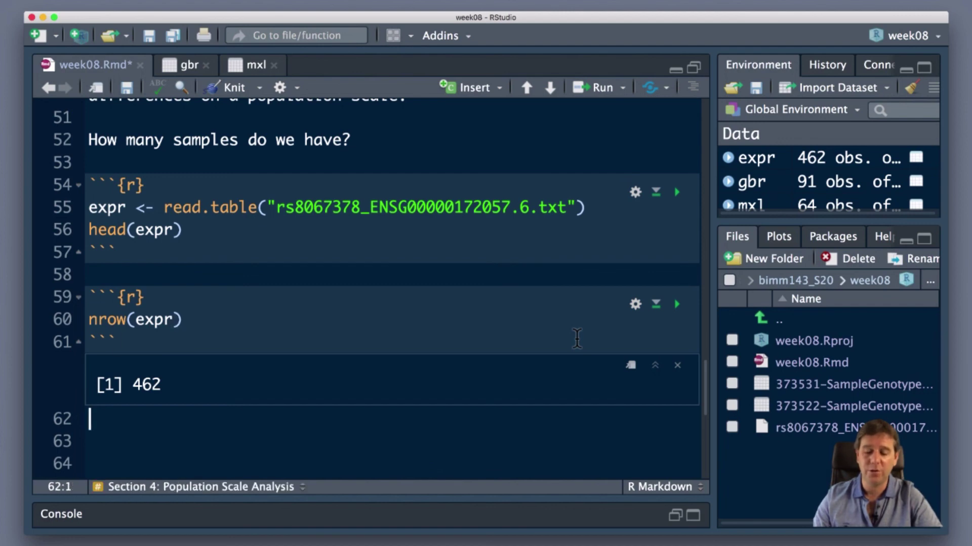
key(Return)
key(super+alt+i)
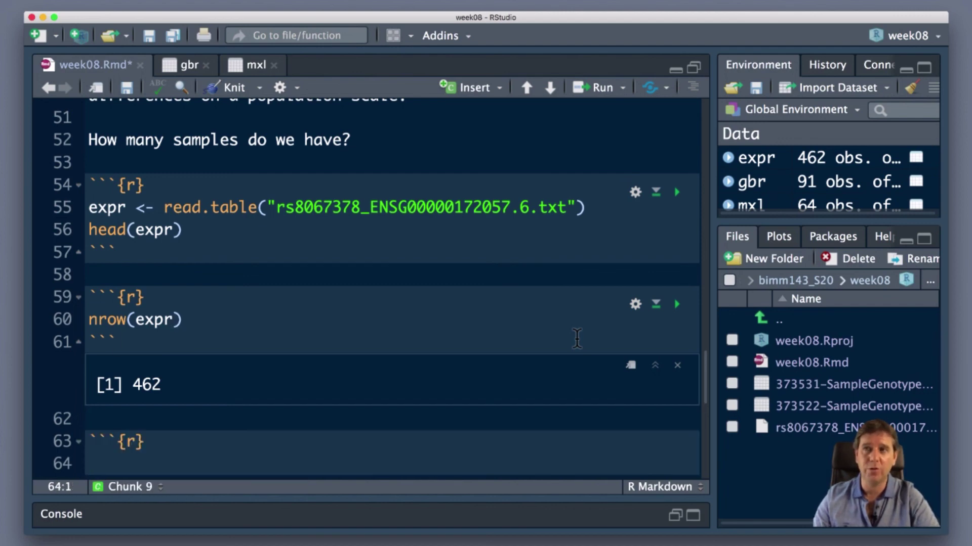
text(t)
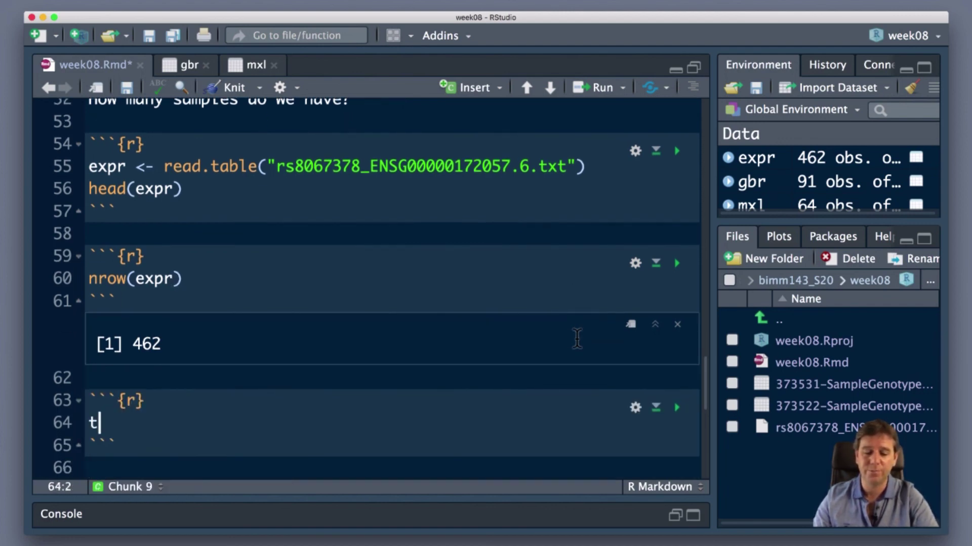
text(able(e)
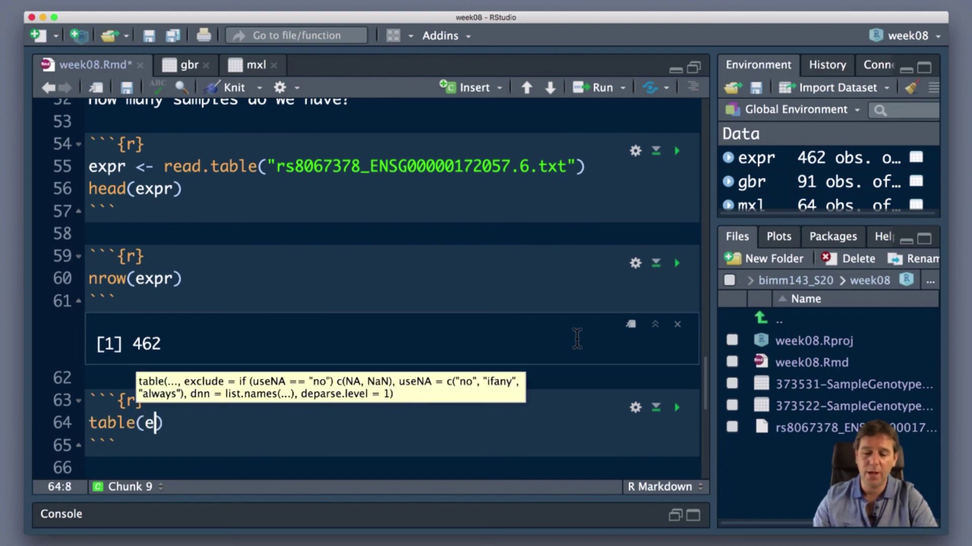
text(xpr$)
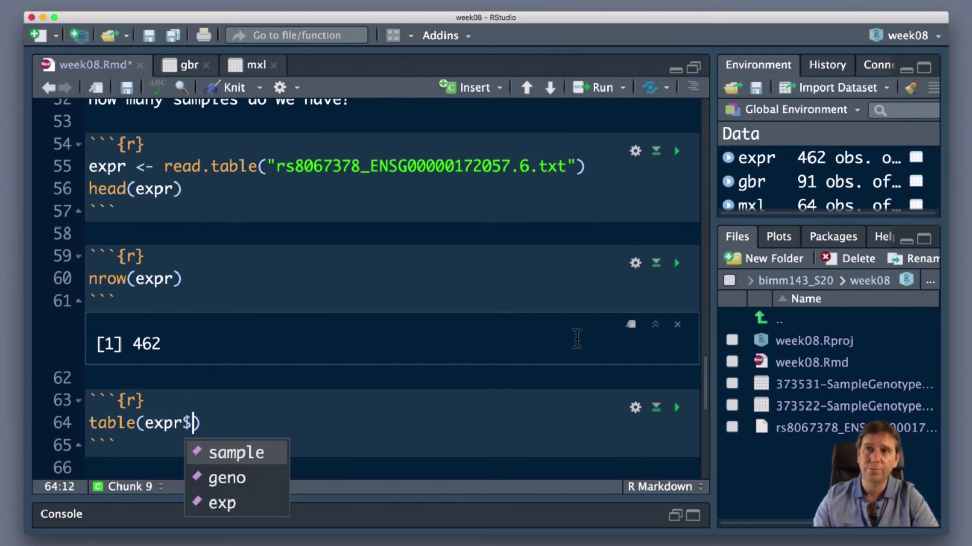
key(Down)
key(Return)
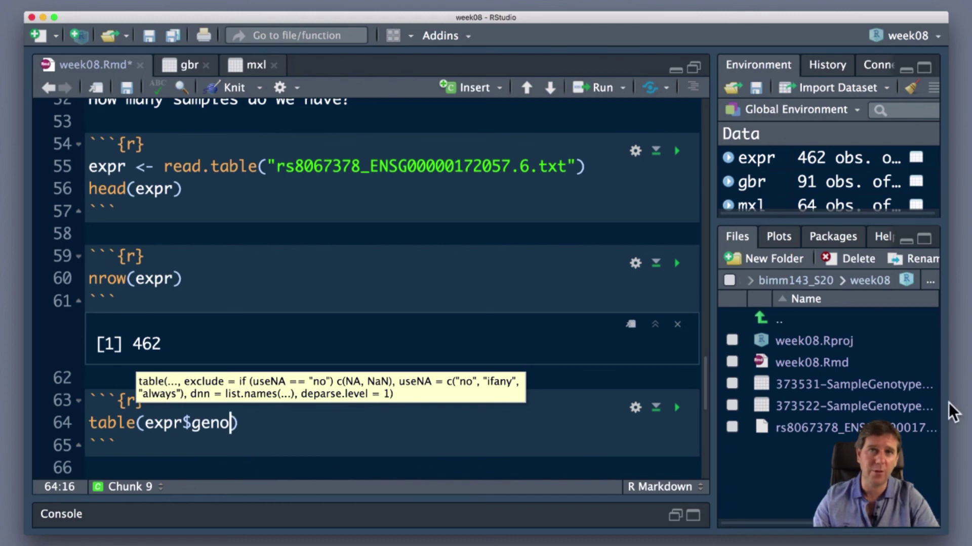
Run the genotype table and check the counts: 108 A/A, 233 A/G, 121 G/G
click(677, 409)
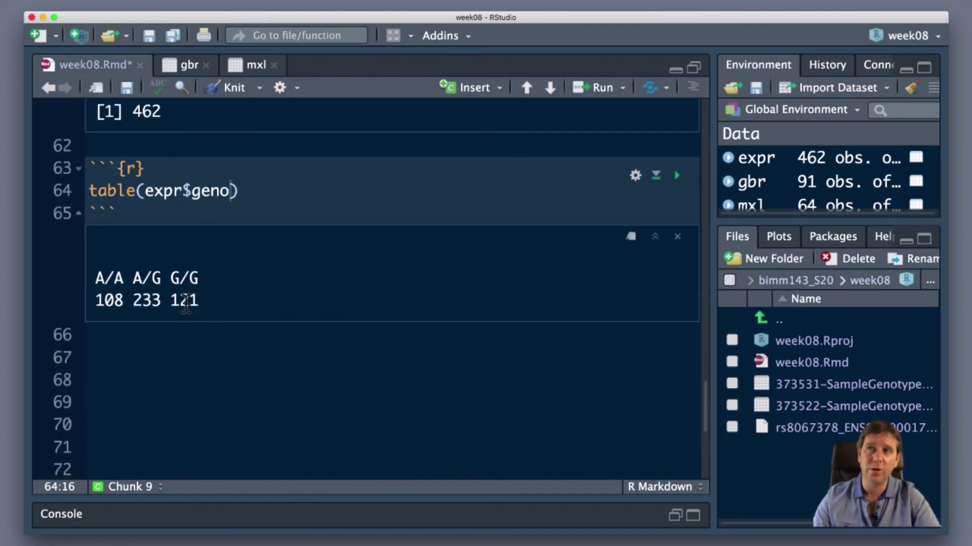
double_click(185, 300)
click(156, 305)
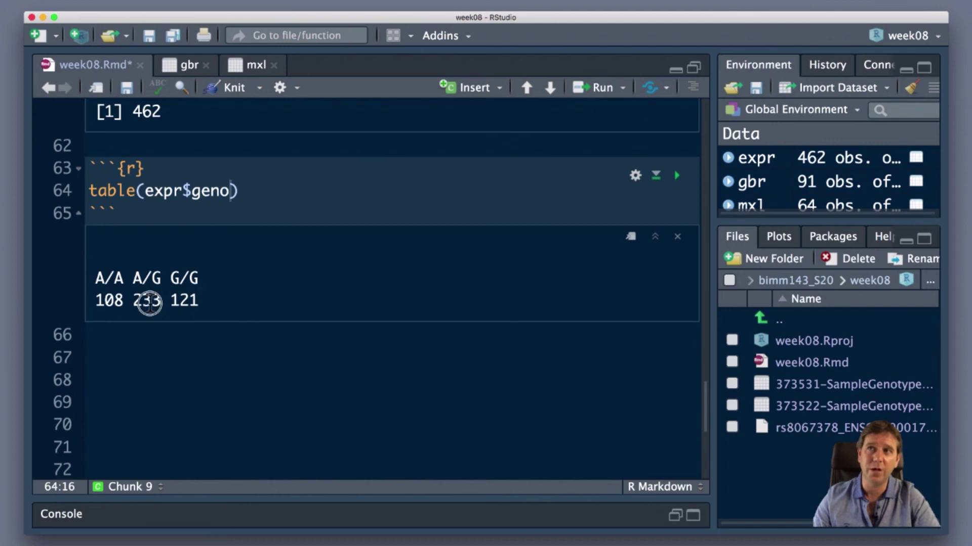
double_click(152, 304)
click(115, 304)
double_click(116, 304)
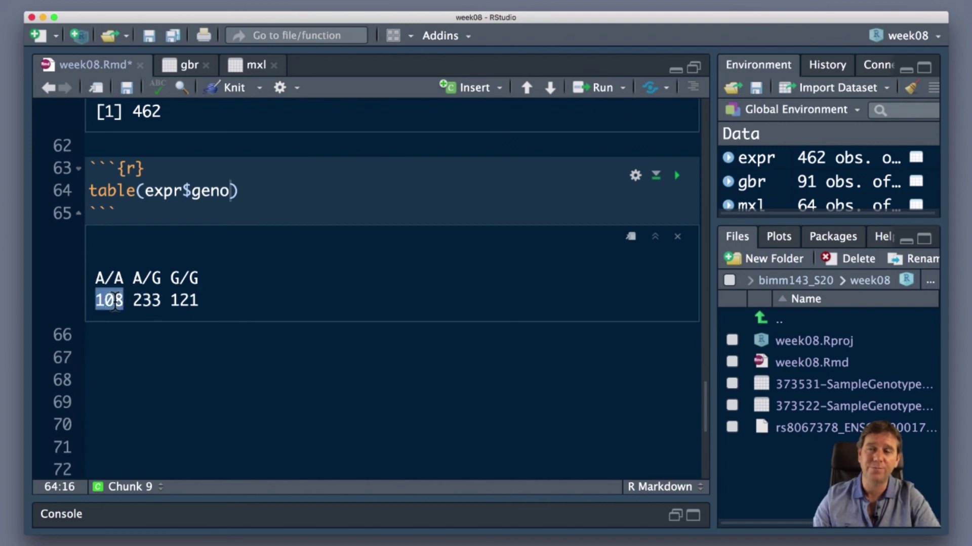
click(186, 360)
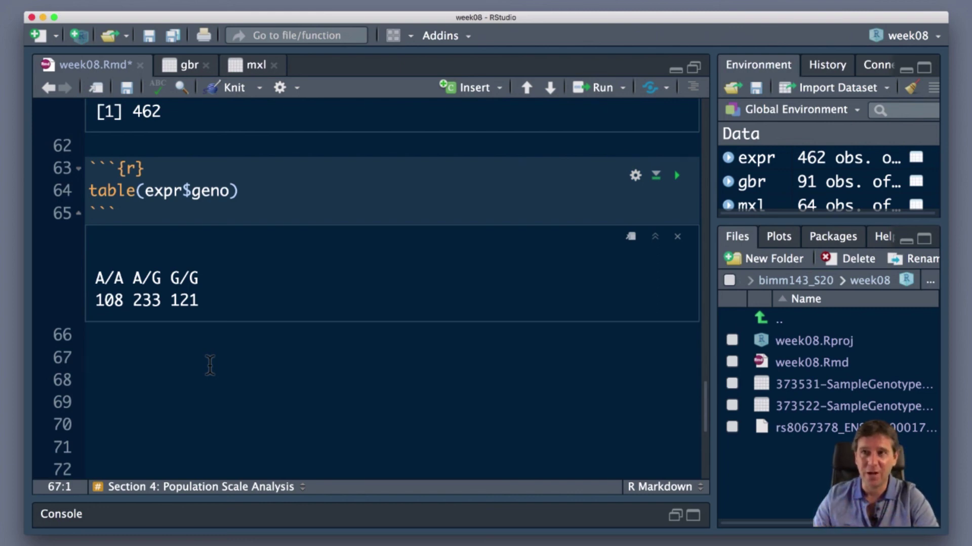
Add a library(ggplot2) chunk, run it, and clear its dplyr message
key(super+alt+i)
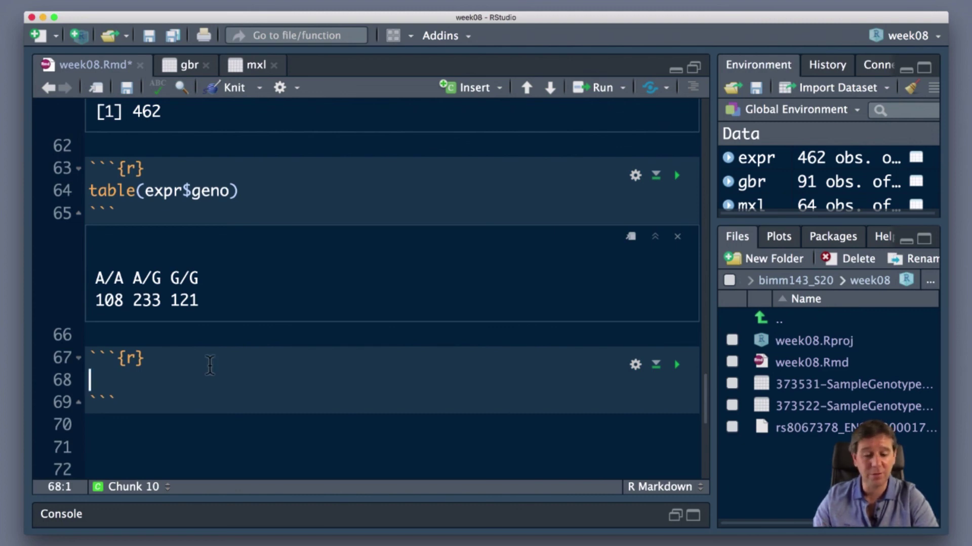
text(library)
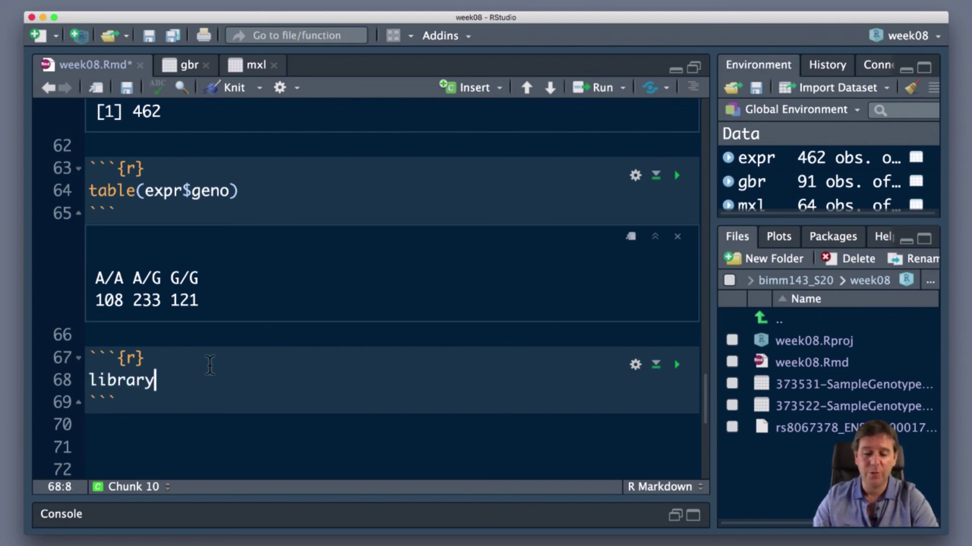
text((ggplot2)
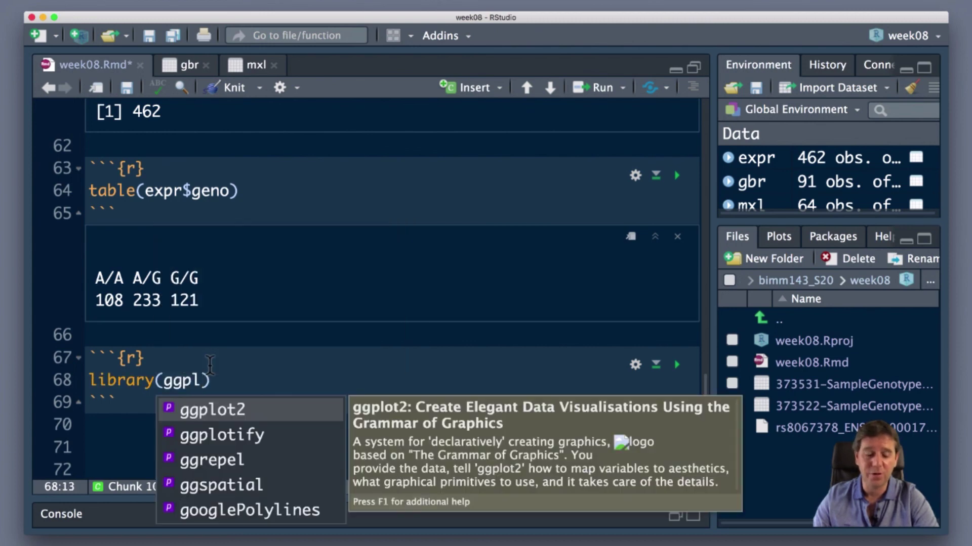
key(Right)
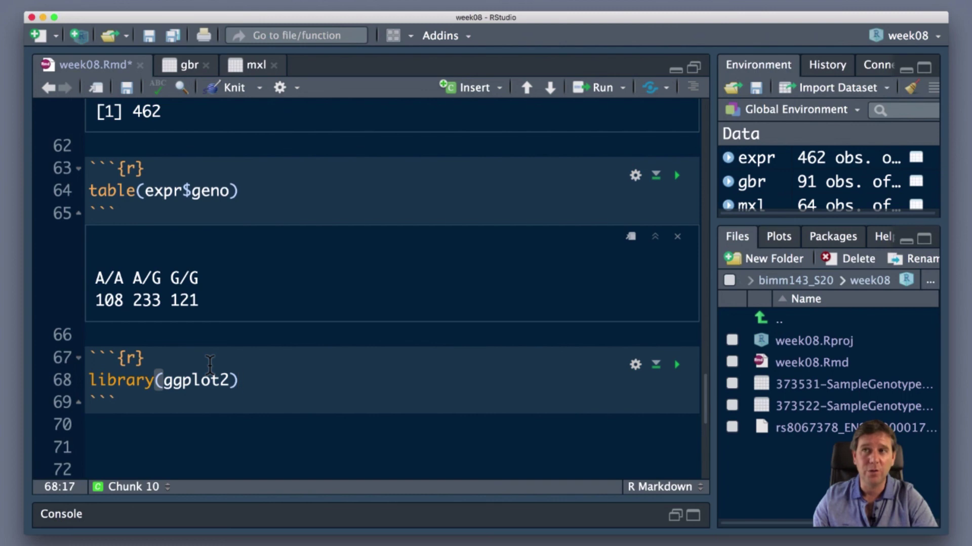
key(Return)
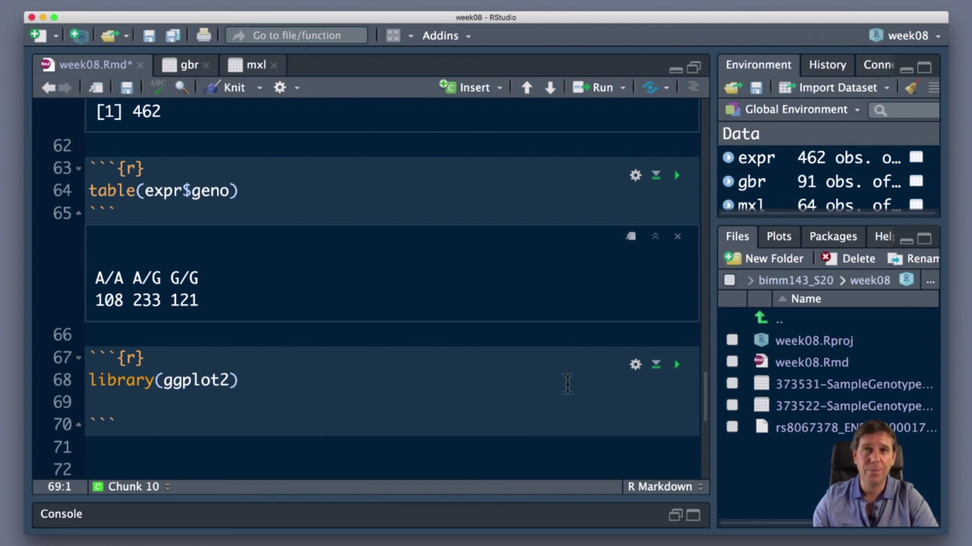
click(676, 365)
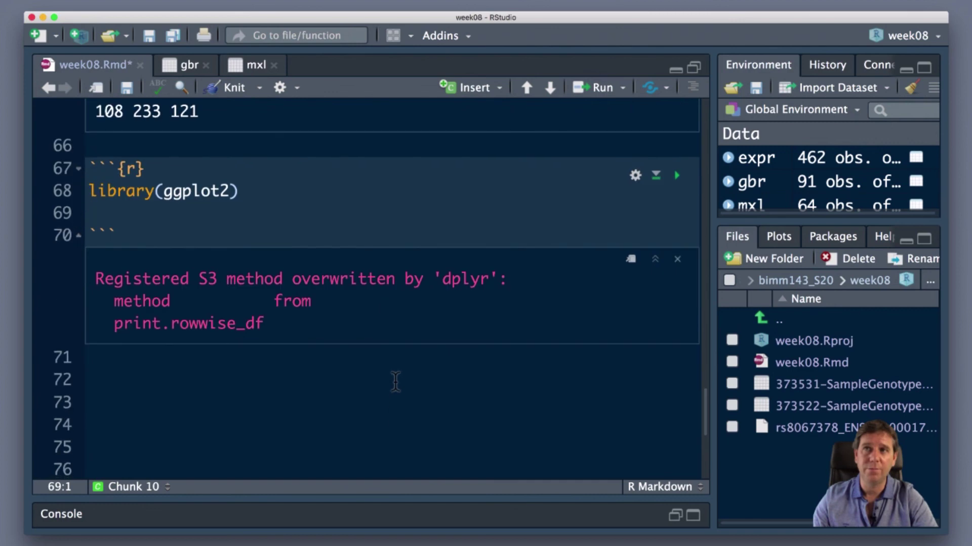
click(395, 382)
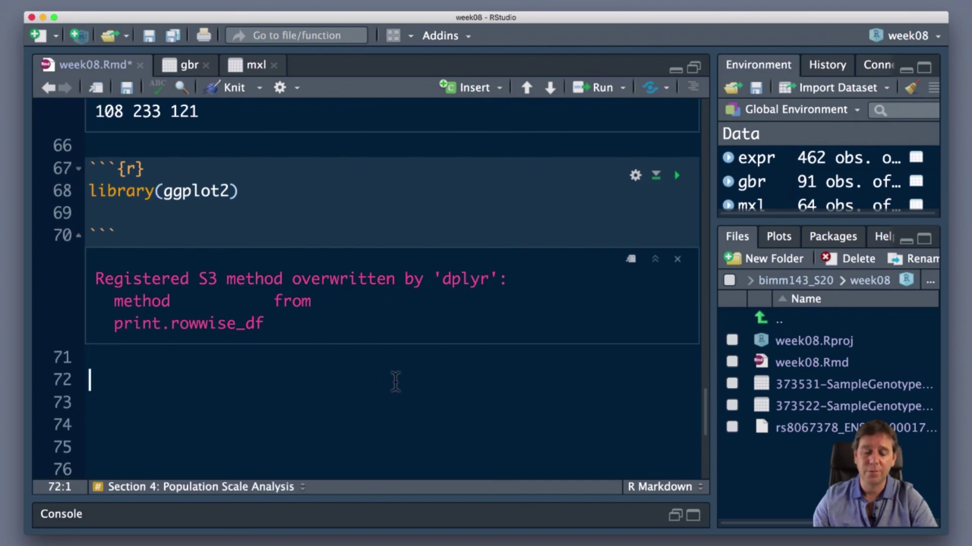
click(678, 259)
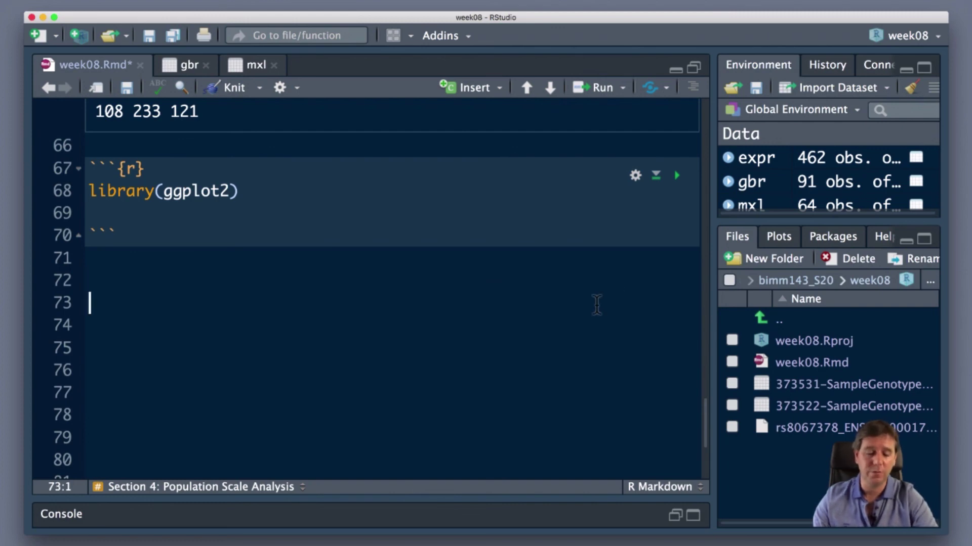
Write 'Lets make a boxplot' and insert an empty R chunk beneath it
text(Let)
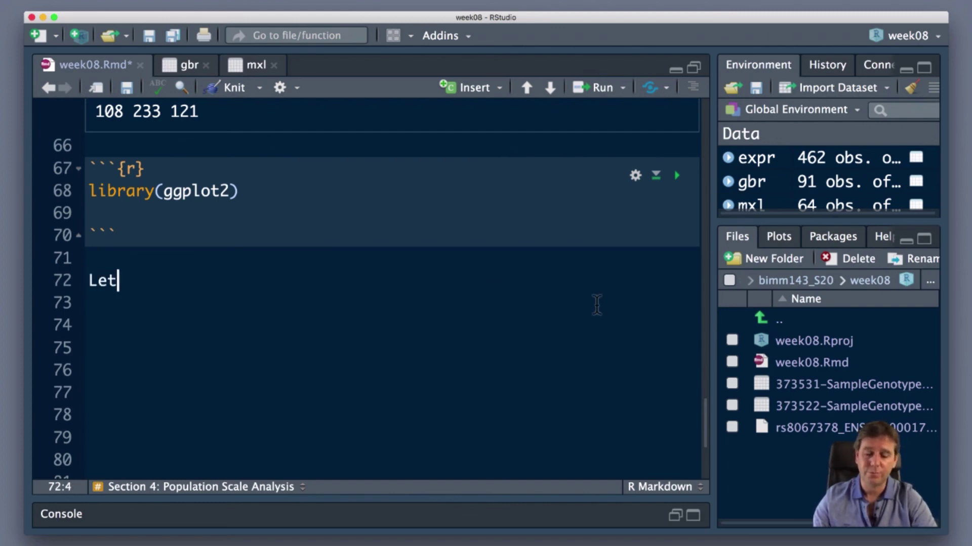
text(s make a boxplot)
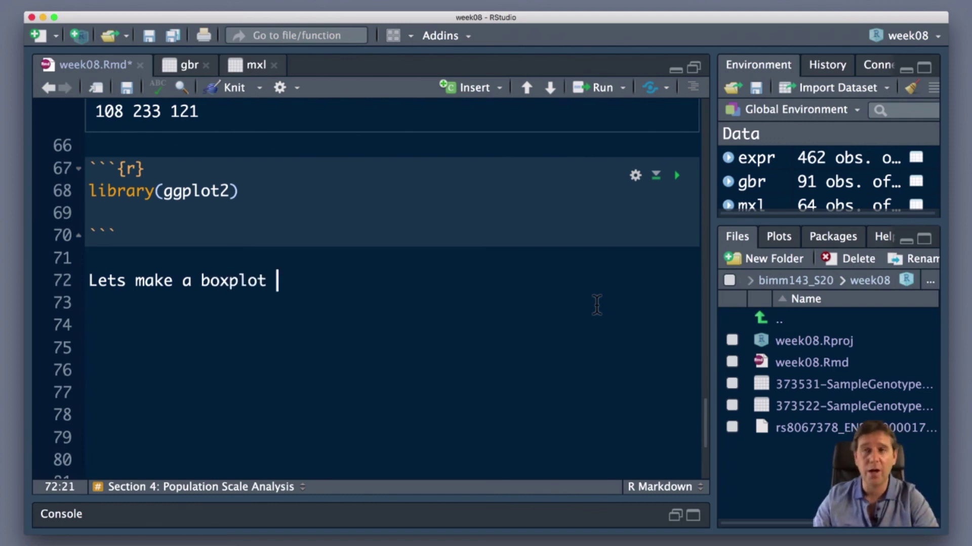
key(Return)
key(Return)
key(super+alt+i)
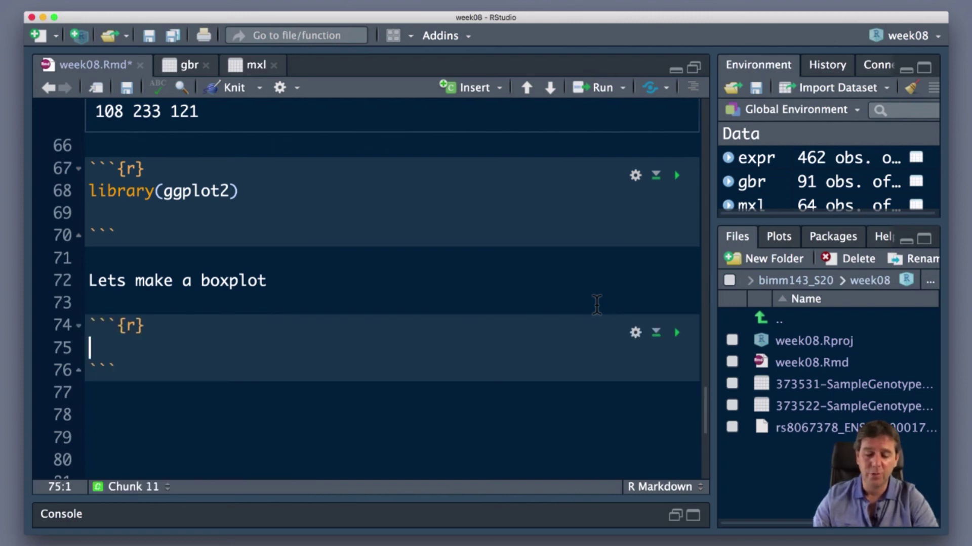
Type ggplot(expr) + aes(x=geno) into the plotting chunk
text(ggplot()
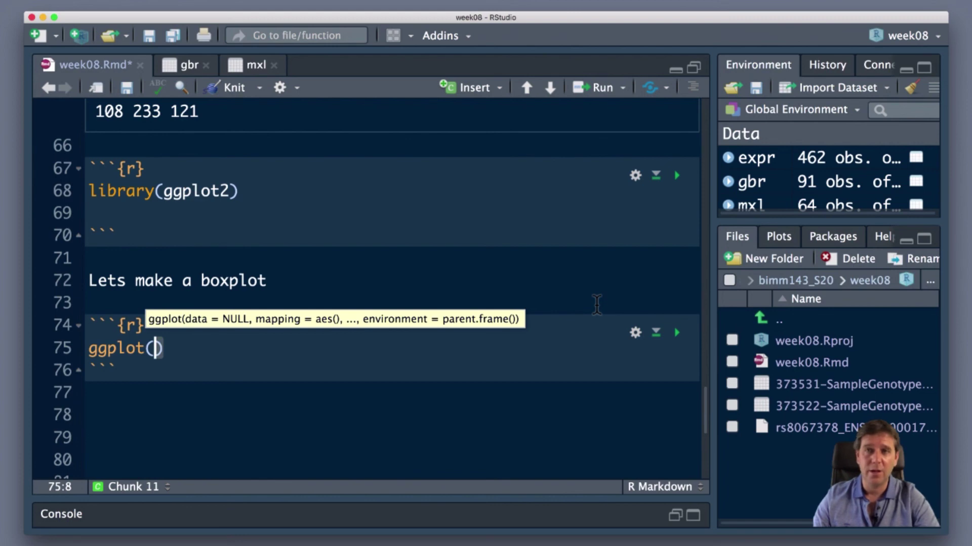
scroll(559, 288, up, 5)
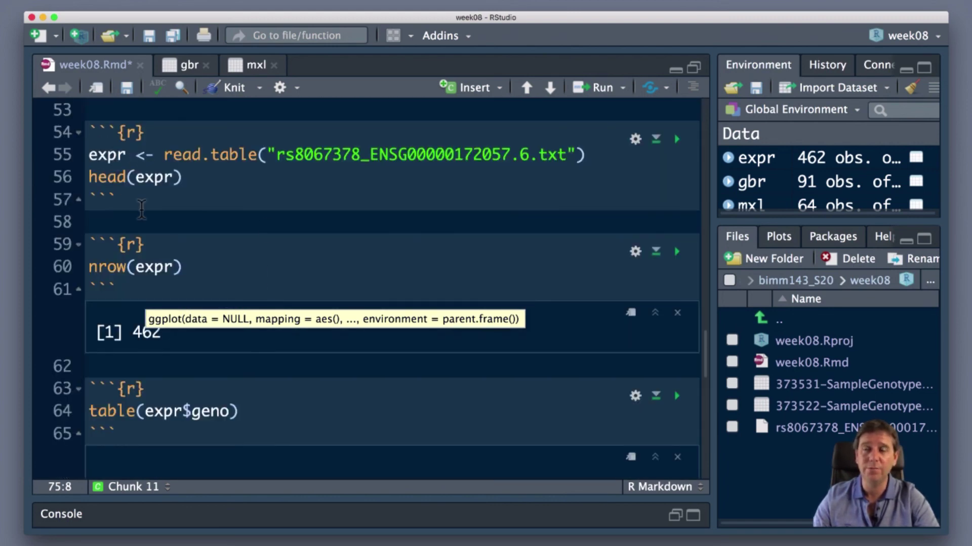
scroll(152, 228, down, 5)
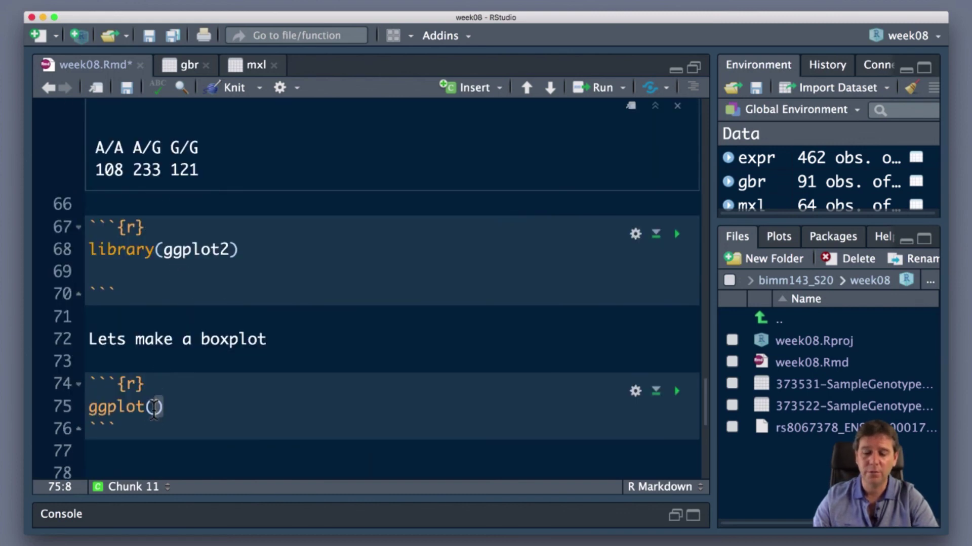
text(expr))
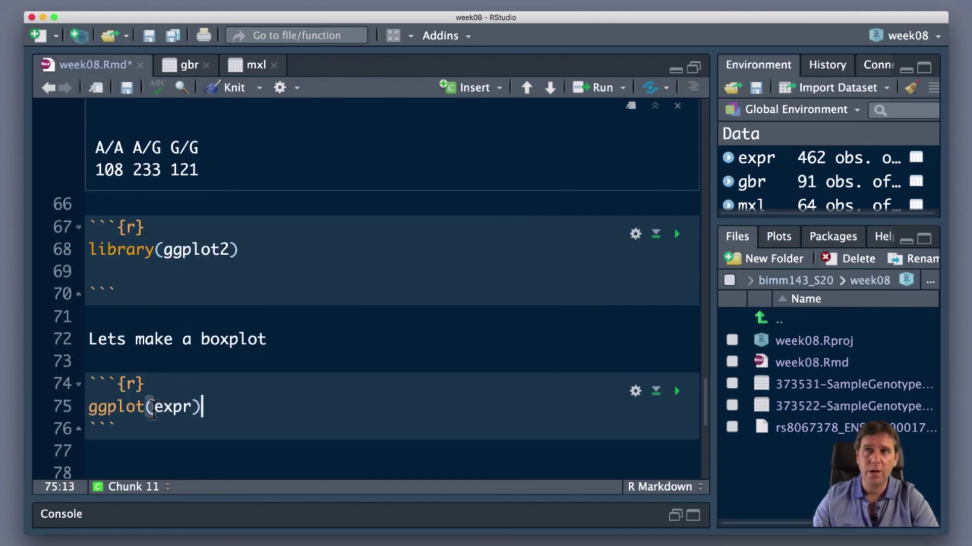
key(Left)
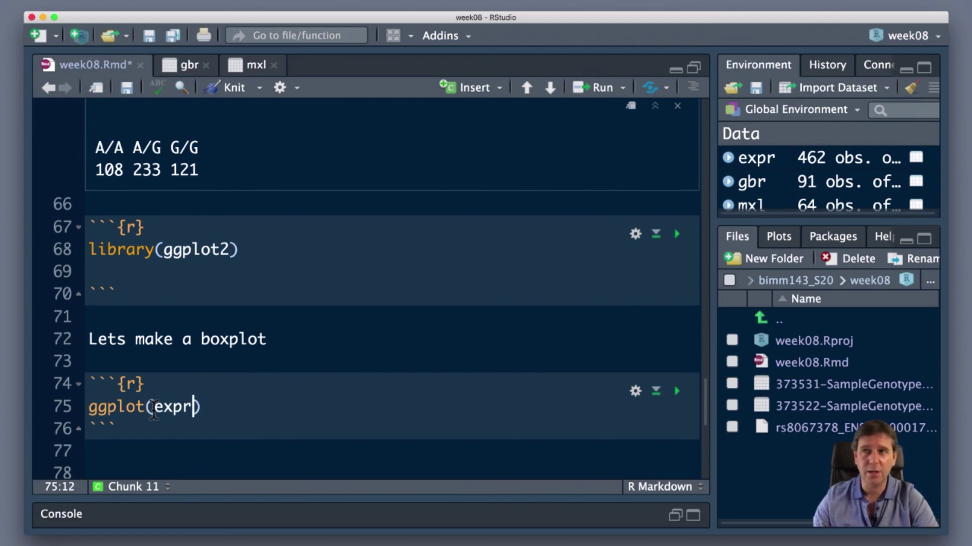
key(Right)
text(+ )
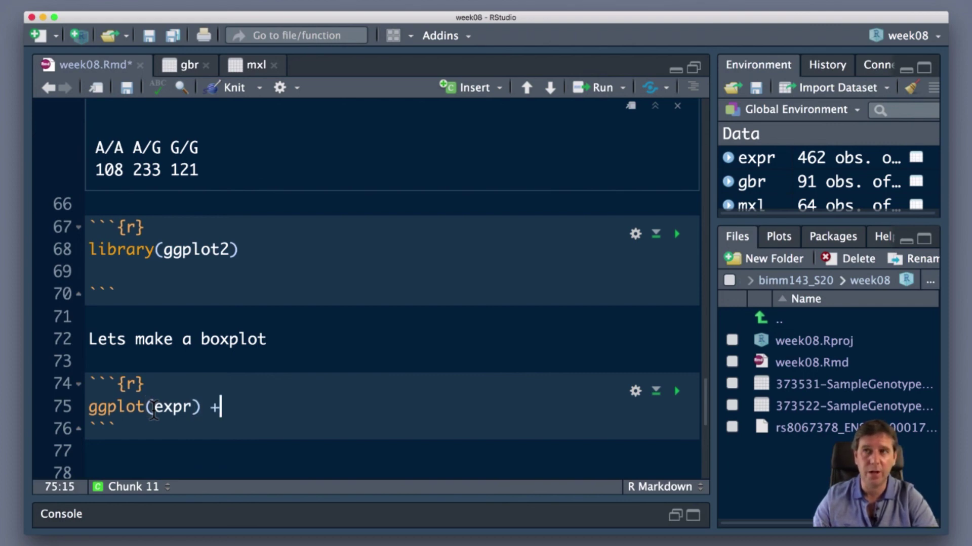
text(aes()
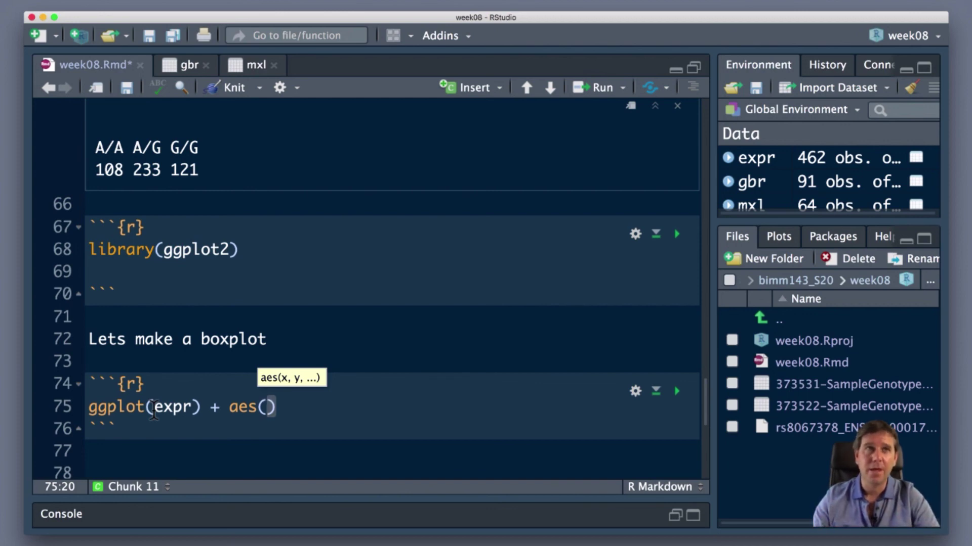
click(271, 407)
text(x)
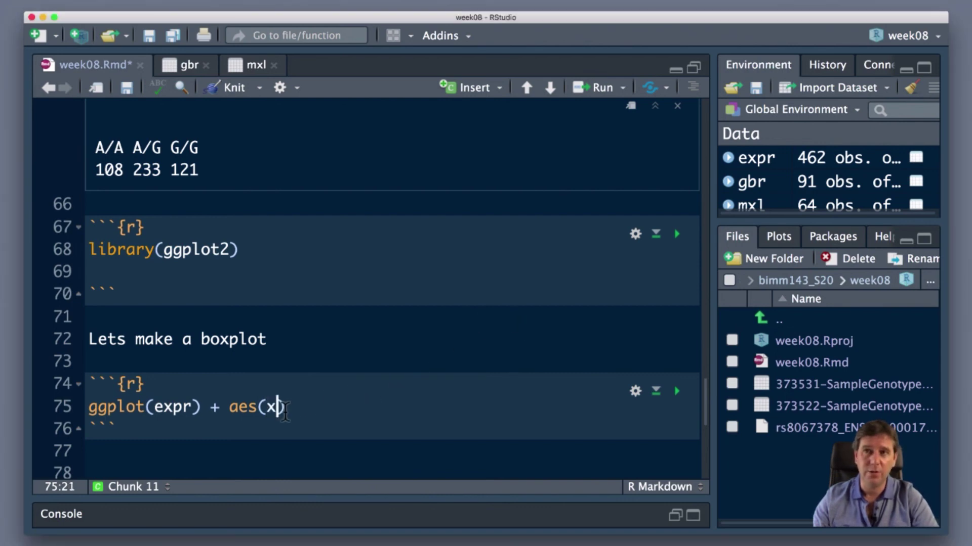
text(=)
text(geno)
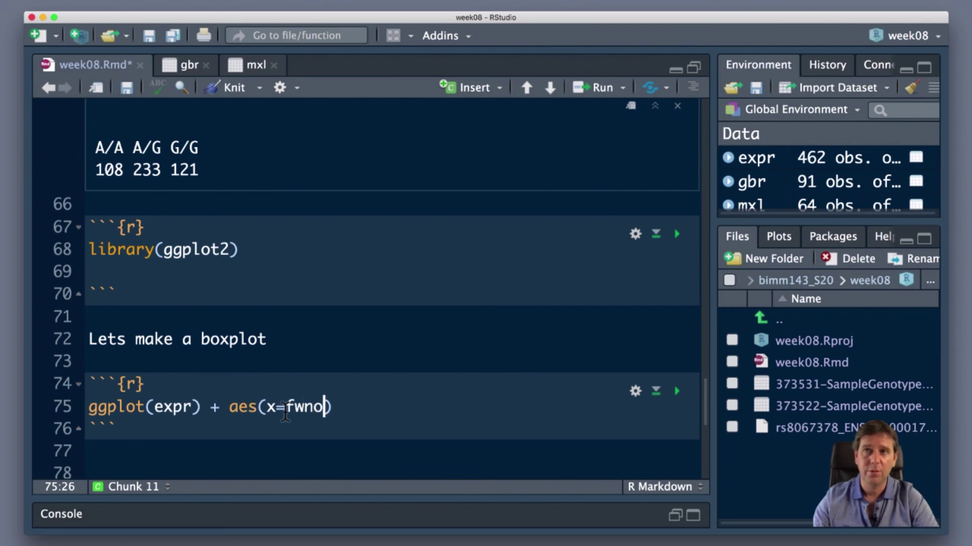
key(BackSpace)
key(BackSpace)
key(BackSpace)
key(BackSpace)
text(geno)
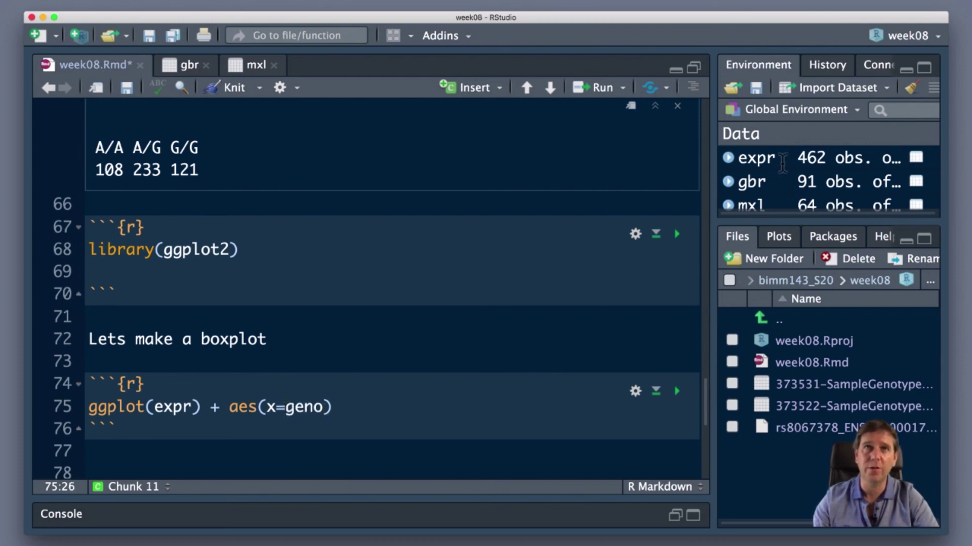
View the expr data set from the Environment pane, then return to week08.Rmd
click(751, 160)
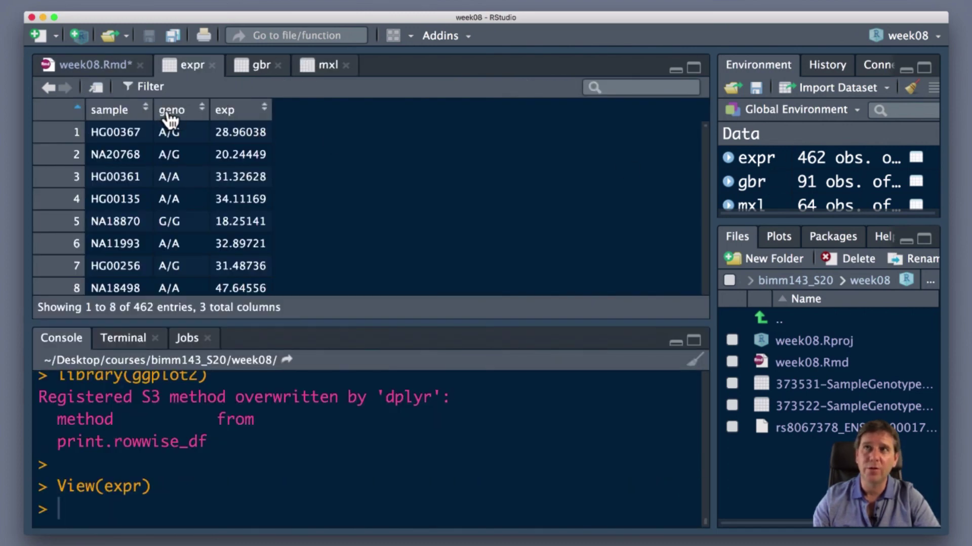
mouse_move(244, 122)
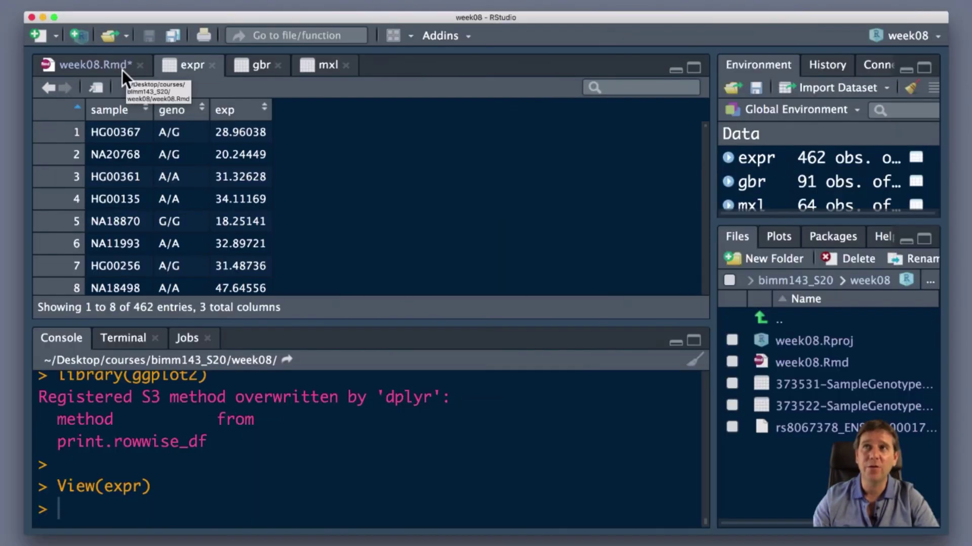
click(122, 70)
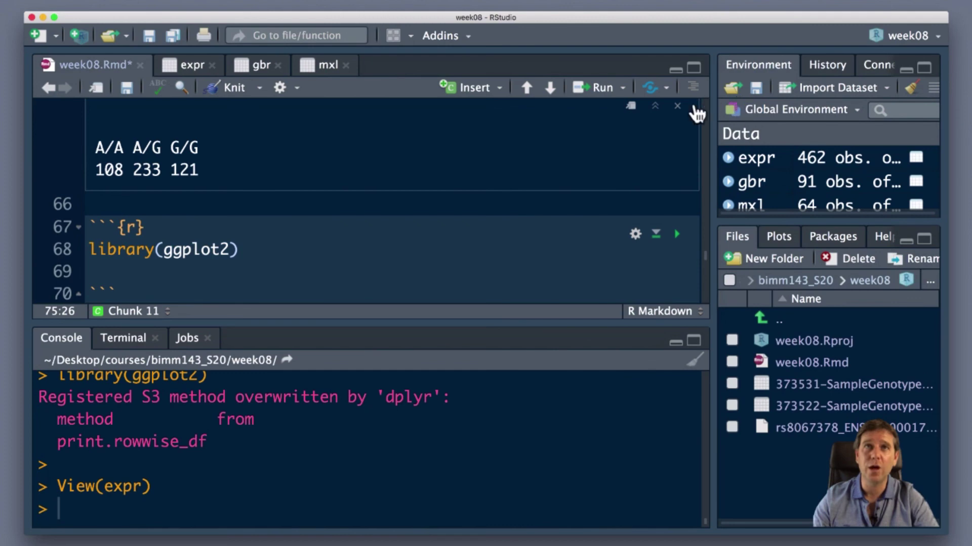
Change the mapping to aes(geno, geno) and add a geom_boxplot() layer on a new line
click(693, 68)
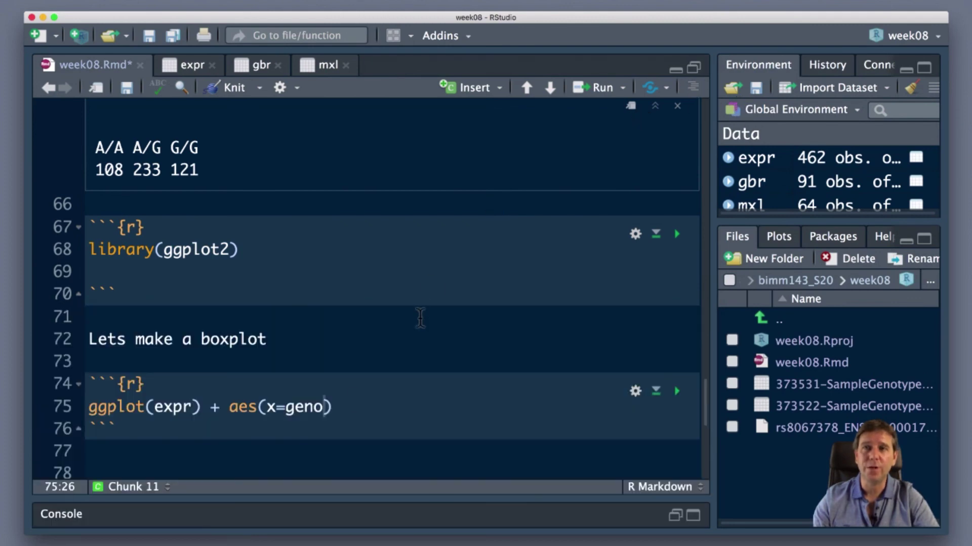
click(285, 408)
key(BackSpace)
key(BackSpace)
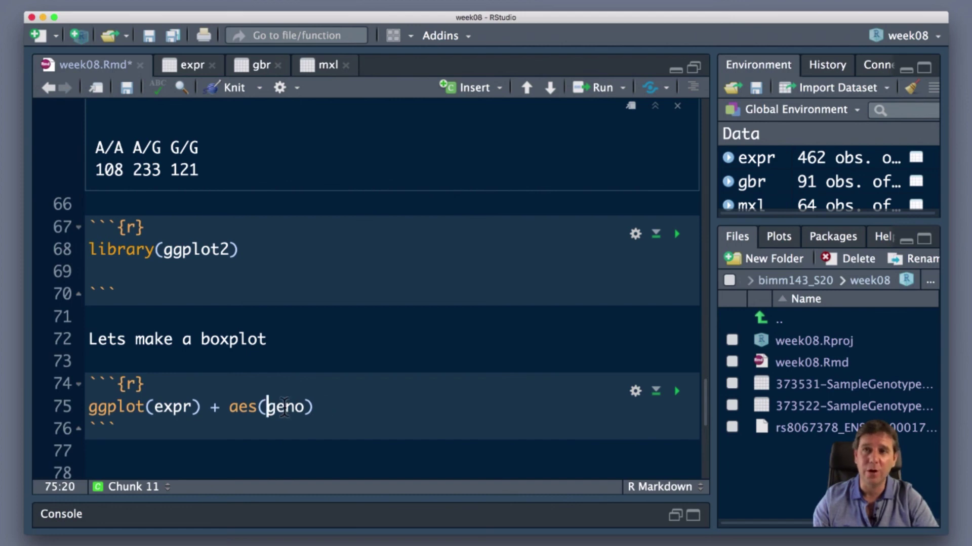
key(Right)
key(Right)
key(Right)
text(, geno)
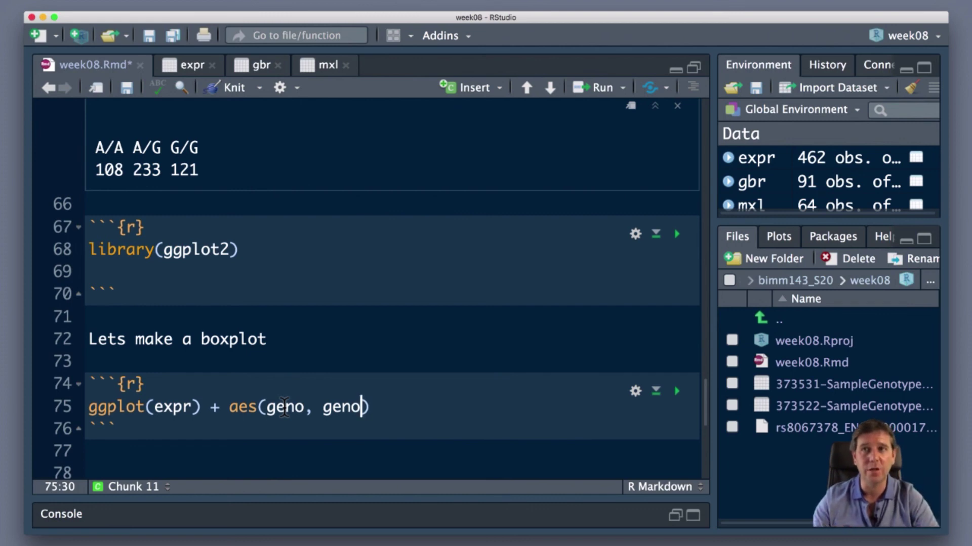
text() )
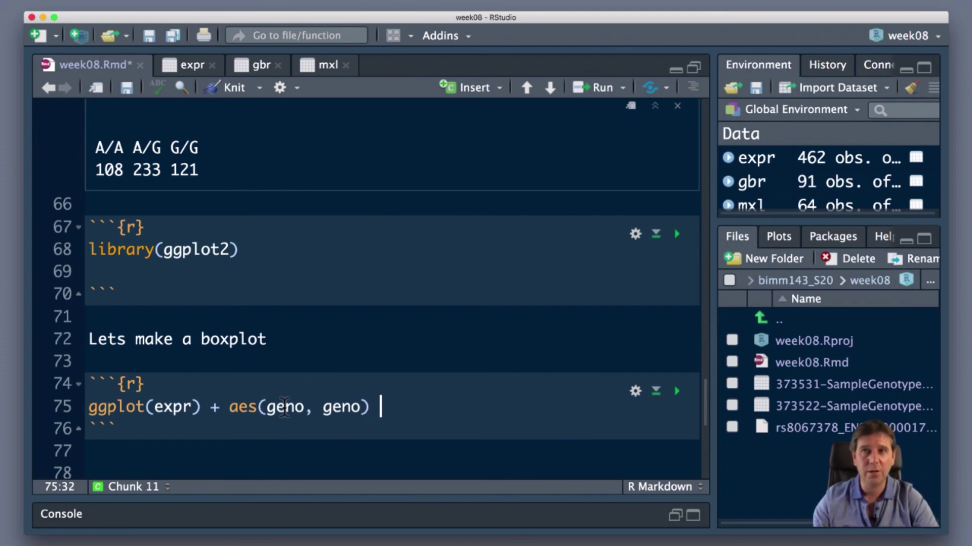
text(+)
key(Return)
text(geom_)
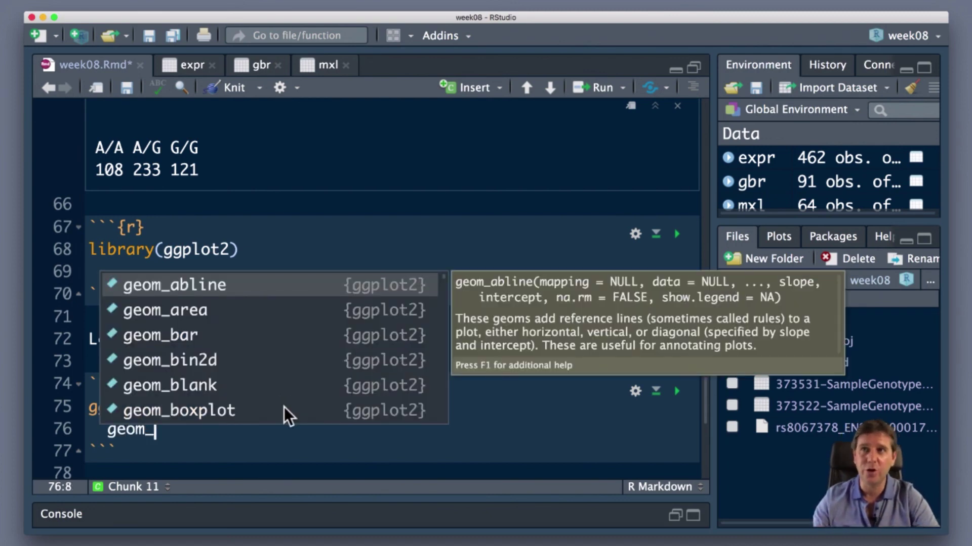
key(Down)
key(Down)
key(Down)
key(Down)
key(Down)
key(Return)
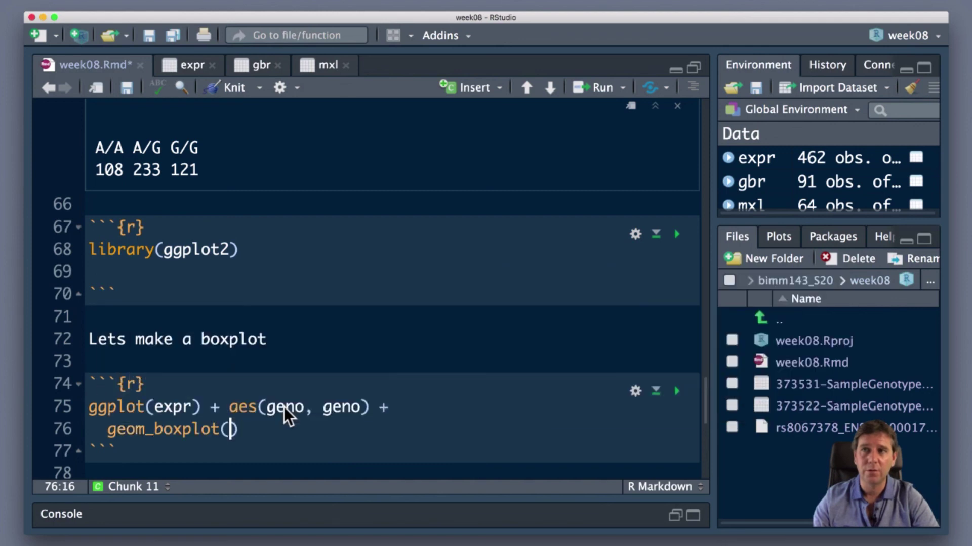
click(390, 319)
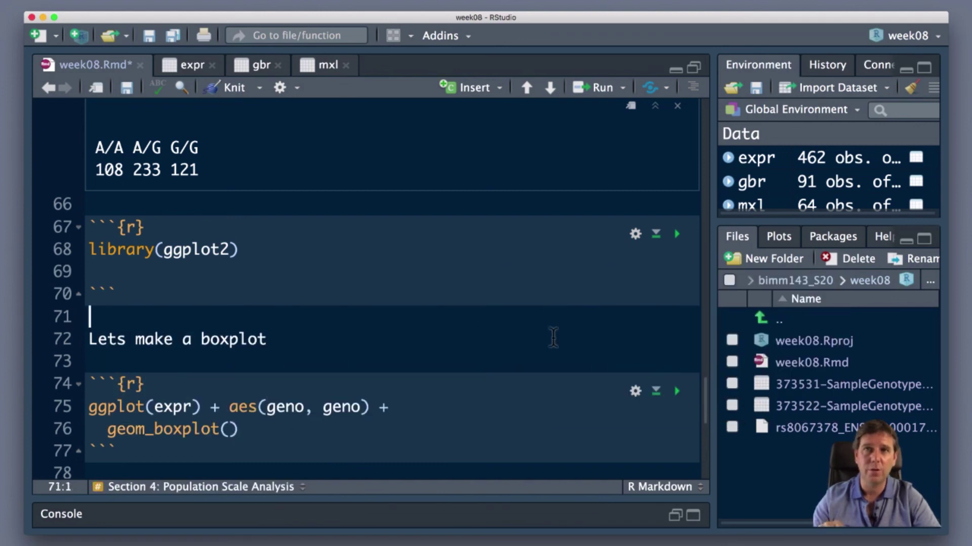
Run the boxplot chunk and inspect its geno-versus-geno plot with flat lines at A/A, A/G, G/G
click(674, 391)
scroll(668, 390, down, 5)
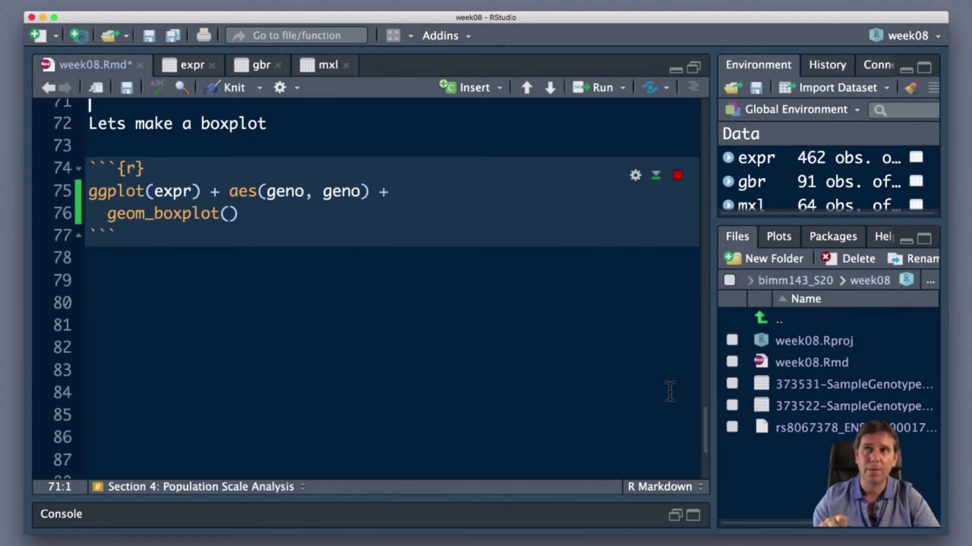
scroll(528, 342, down, 5)
scroll(531, 344, up, 5)
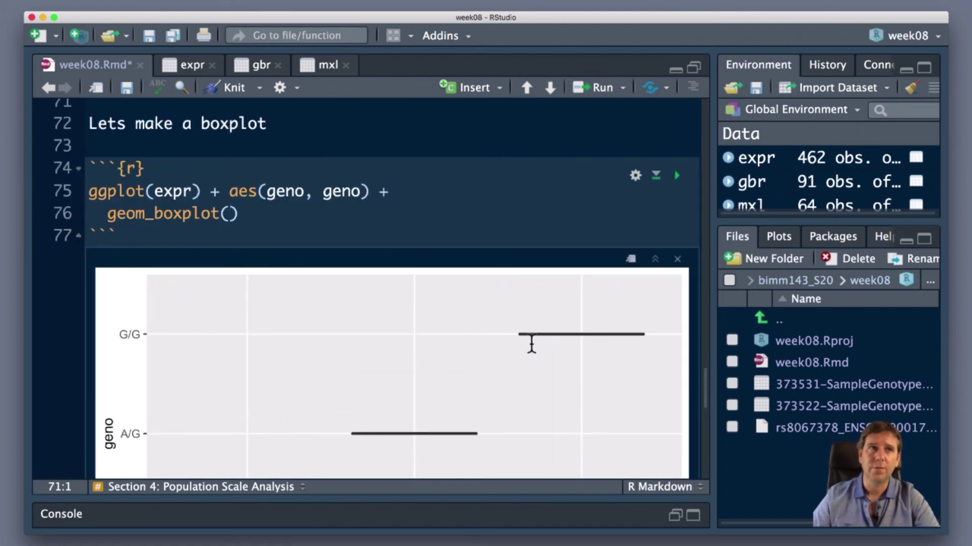
scroll(531, 344, up, 2)
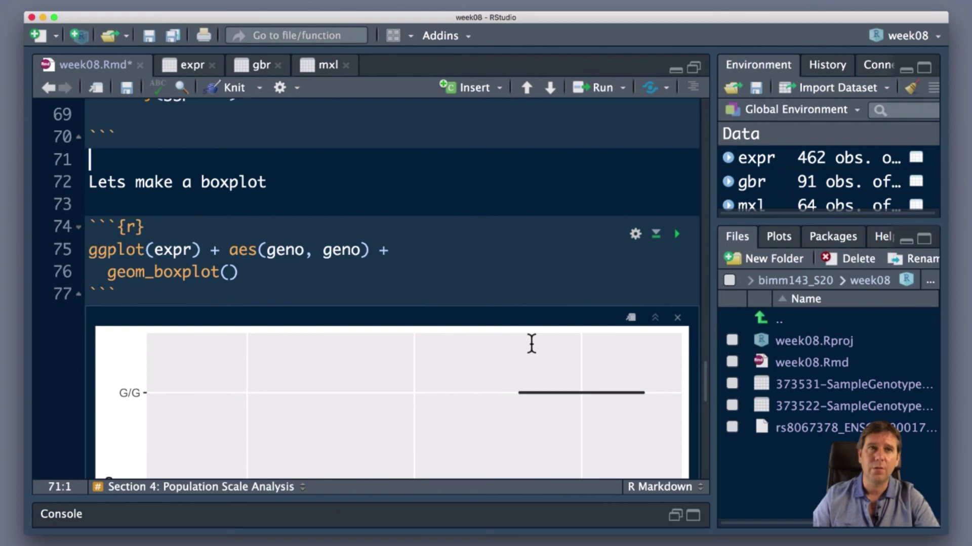
scroll(531, 344, down, 2)
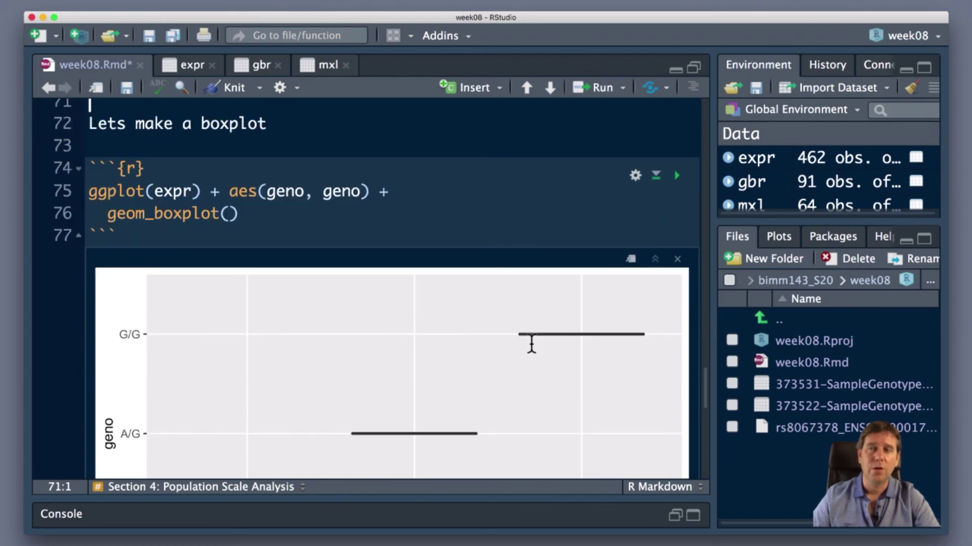
scroll(532, 344, down, 2)
scroll(531, 344, down, 4)
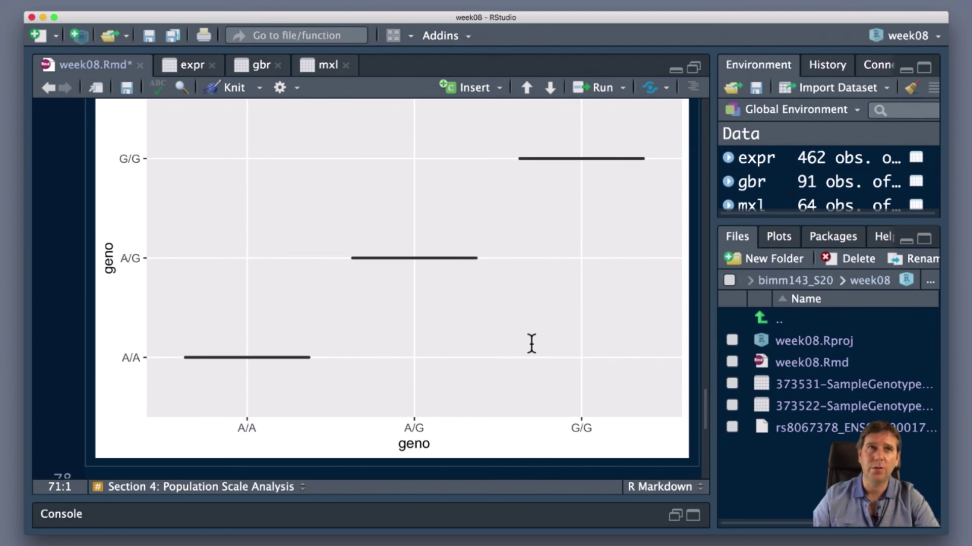
scroll(532, 344, up, 2)
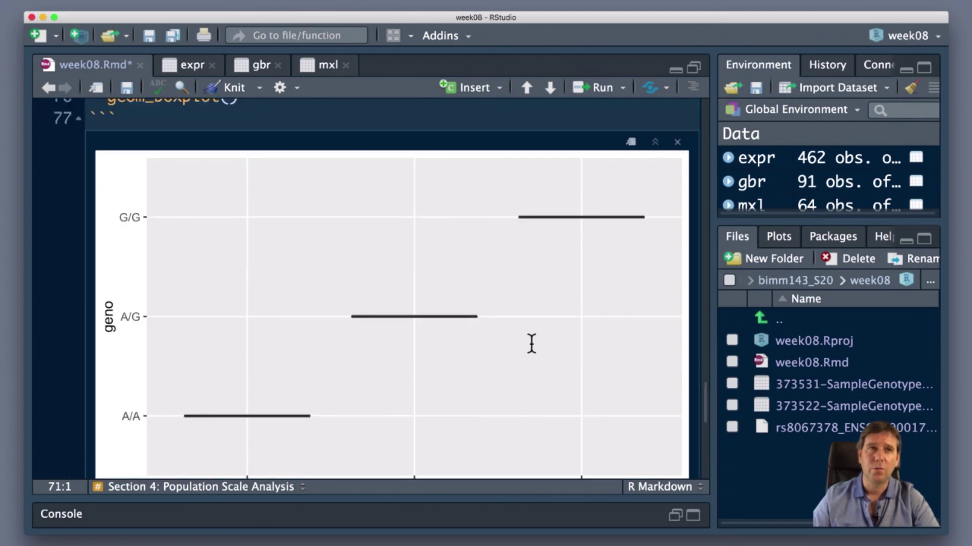
scroll(532, 344, up, 2)
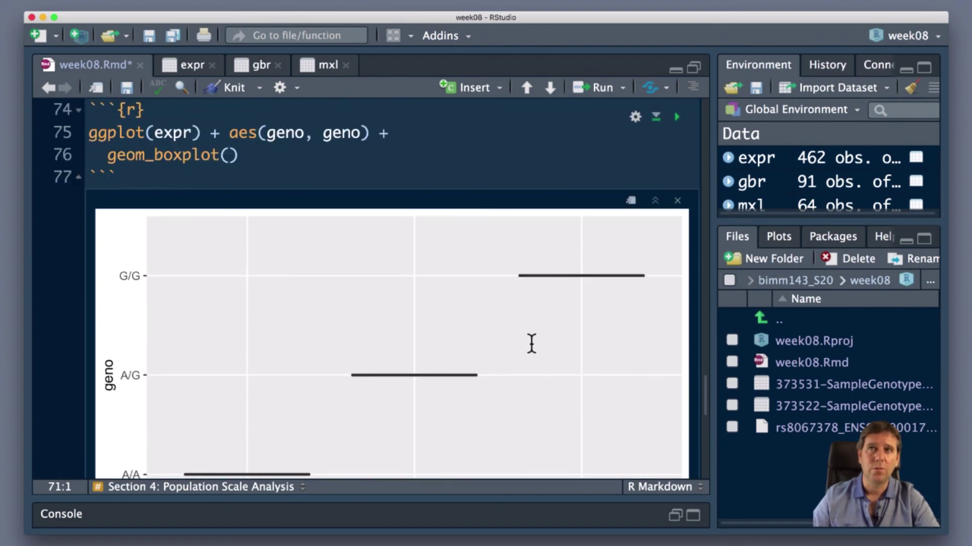
scroll(532, 344, up, 2)
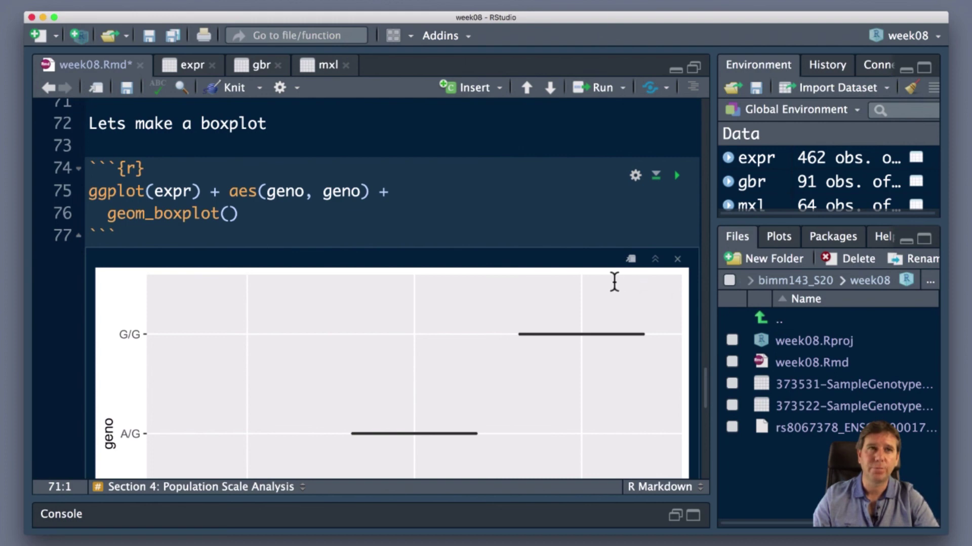
scroll(618, 271, up, 6)
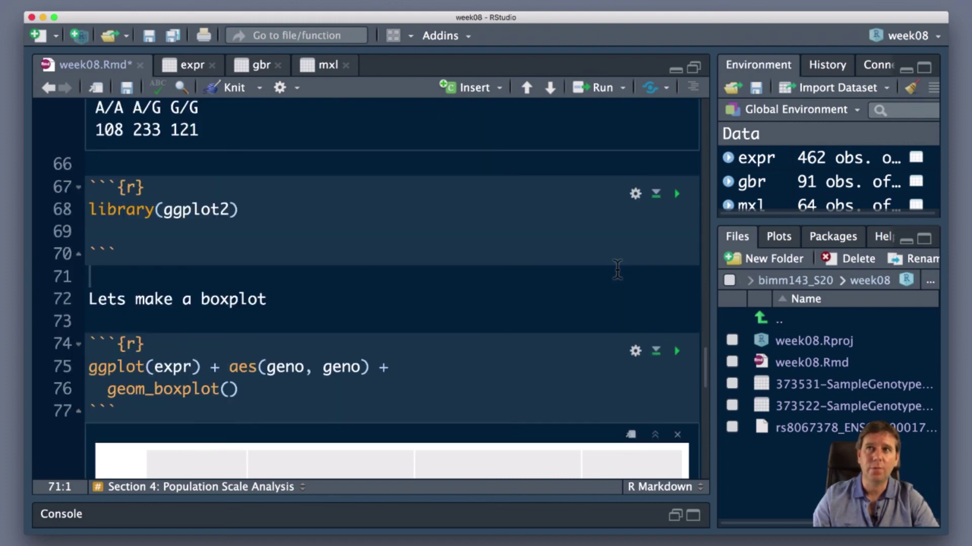
scroll(617, 270, up, 2)
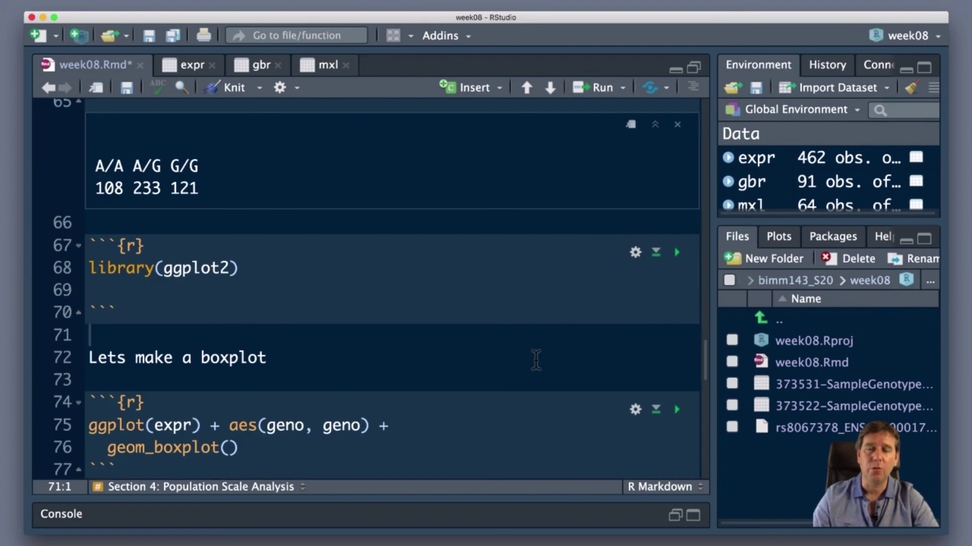
scroll(513, 364, down, 8)
scroll(513, 367, down, 5)
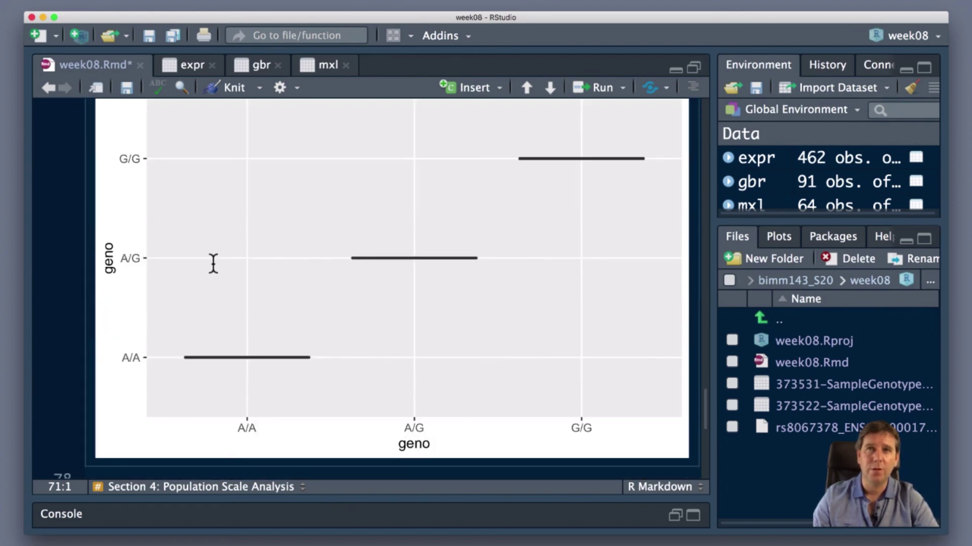
scroll(164, 259, up, 6)
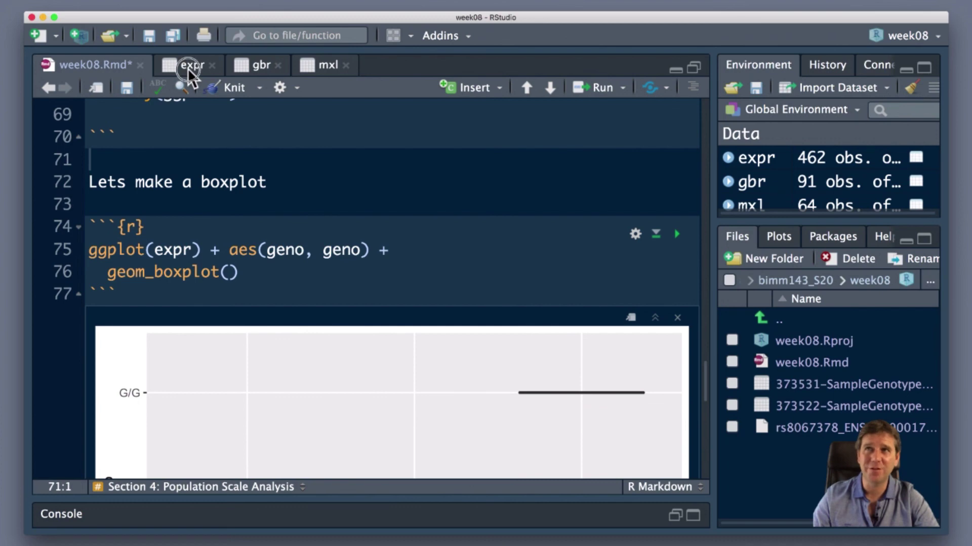
Check the expr table's columns and change the aesthetic to aes(geno, exp)
click(187, 68)
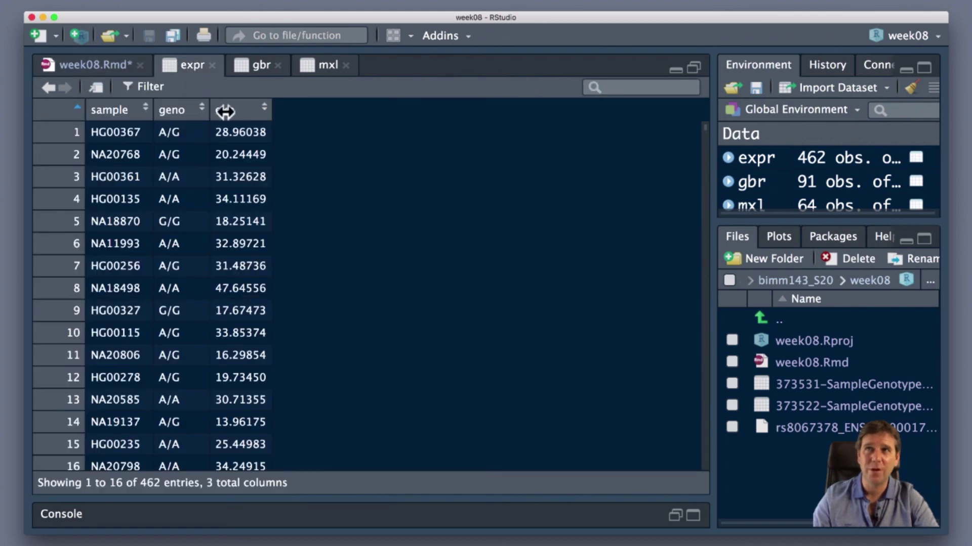
click(93, 65)
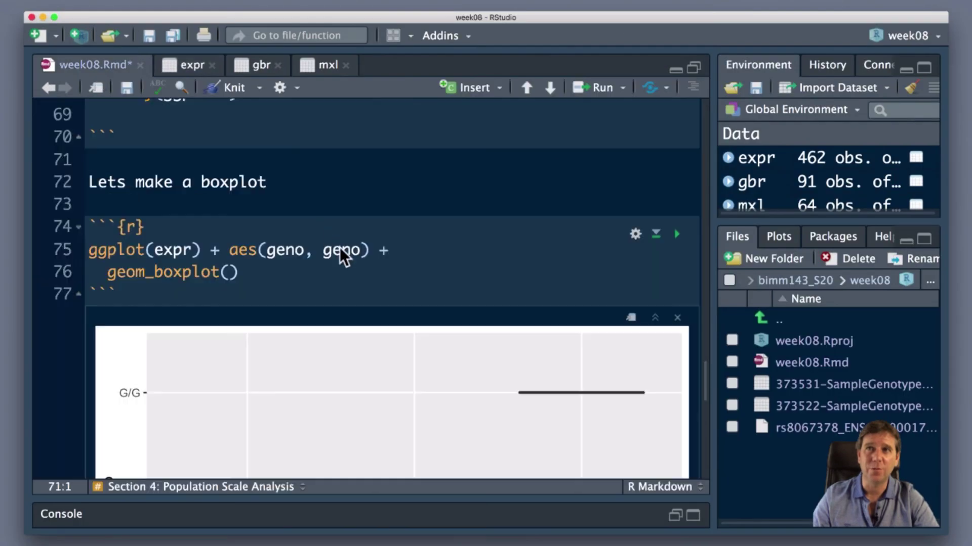
double_click(339, 247)
text(exp)
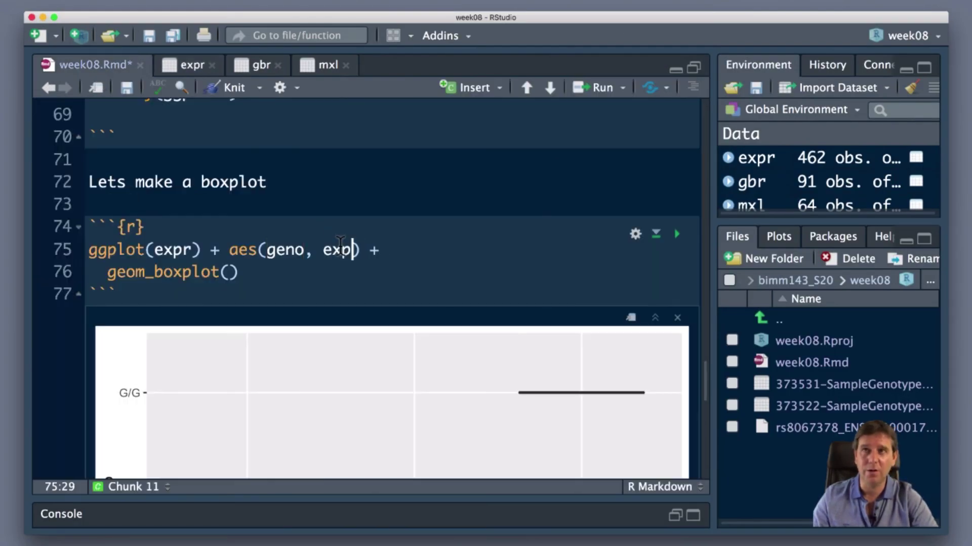
text(r)
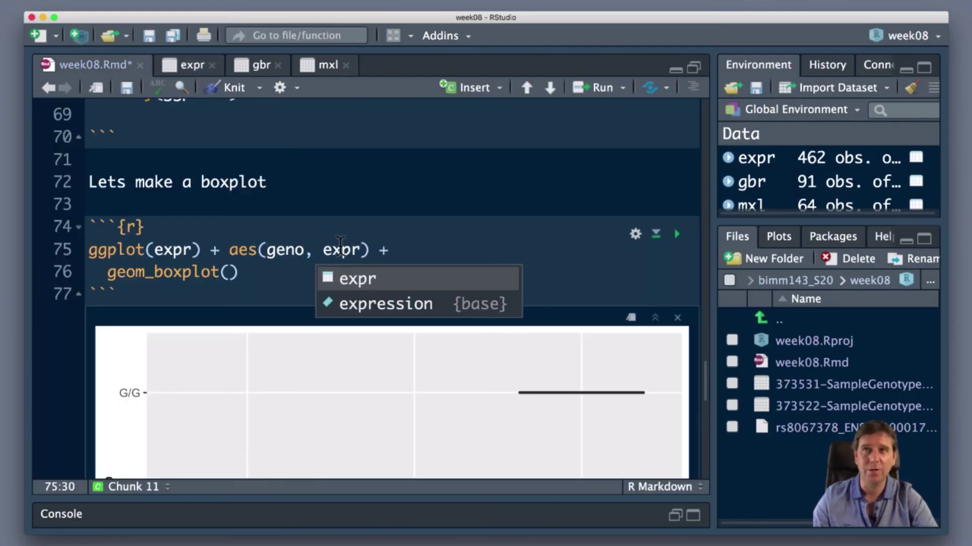
key(BackSpace)
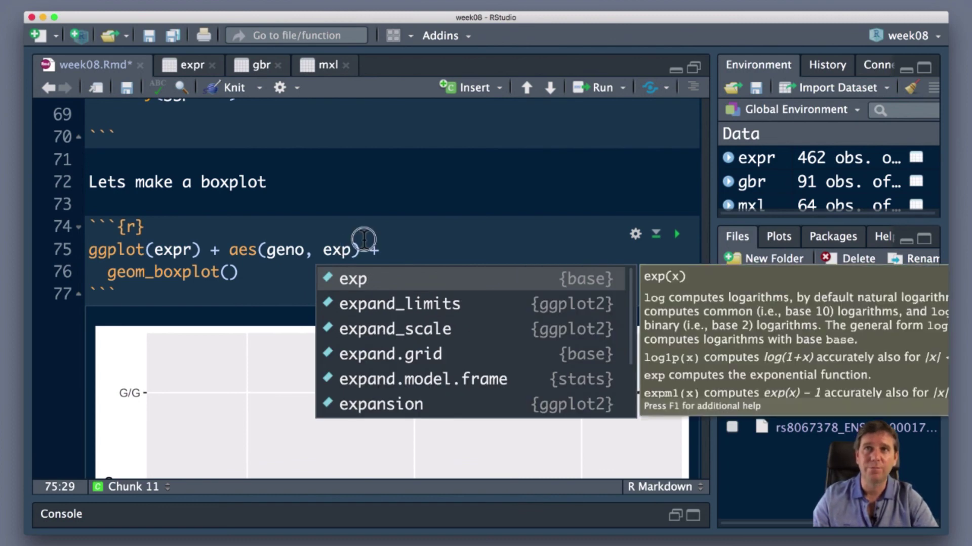
text())
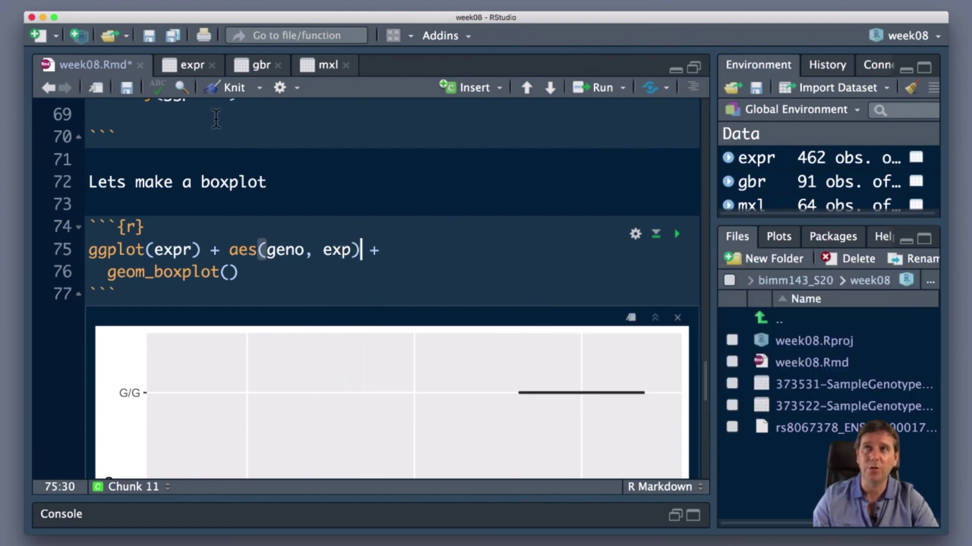
Rerun the chunk to draw white expression boxplots per genotype, medians near 31, 25 and 20
click(187, 66)
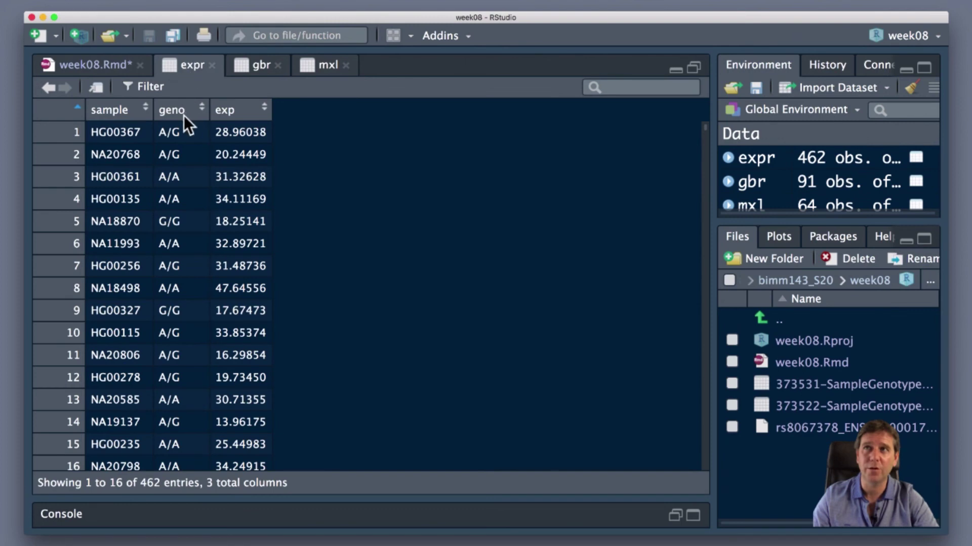
click(99, 69)
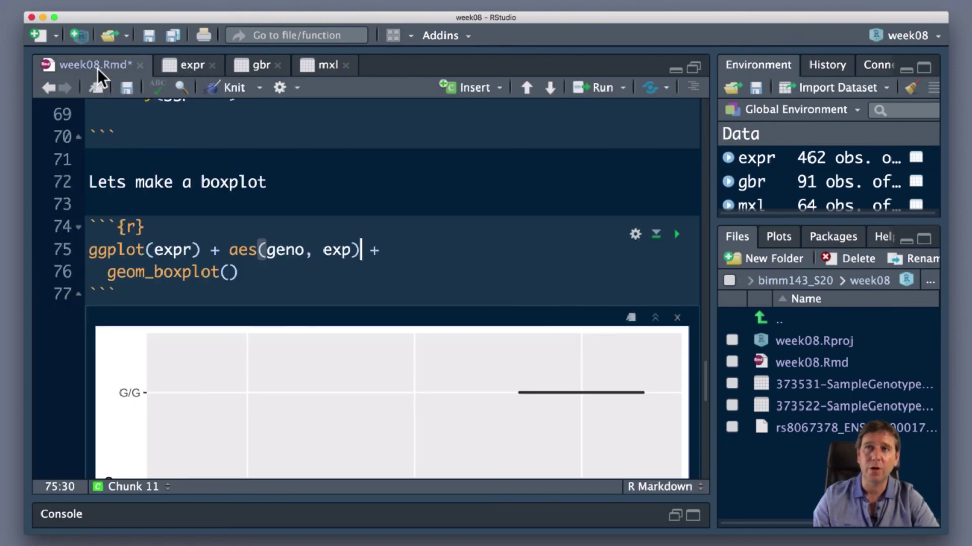
click(677, 234)
scroll(571, 393, down, 10)
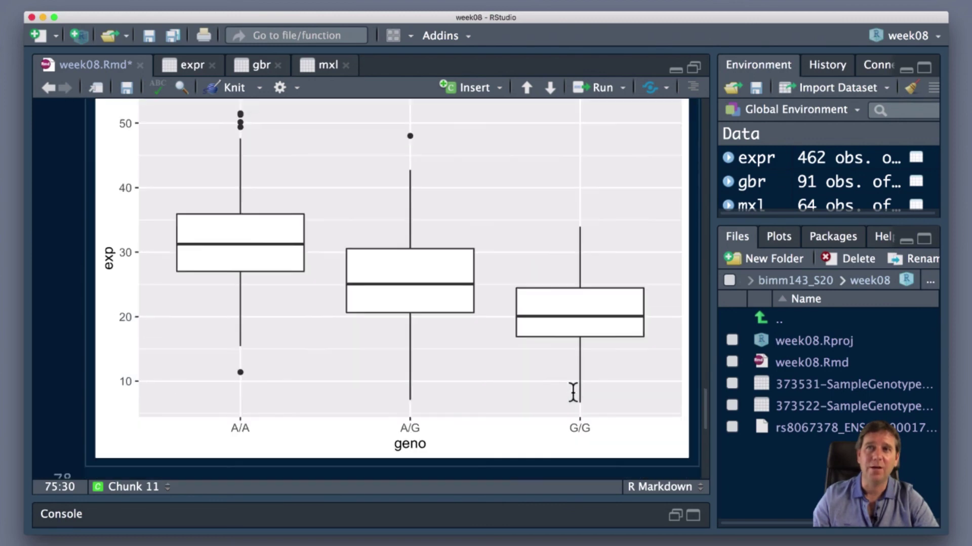
scroll(573, 392, up, 3)
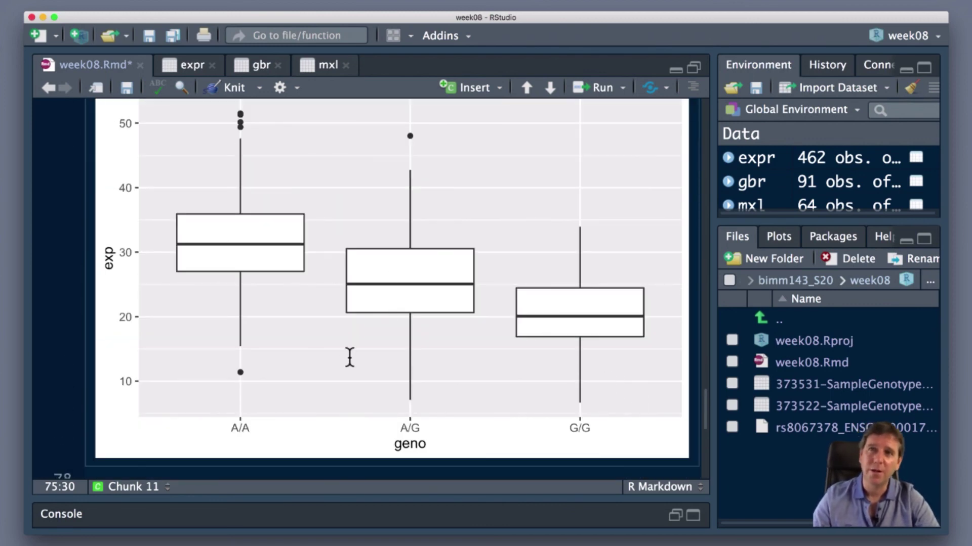
scroll(344, 364, up, 1)
scroll(342, 365, down, 1)
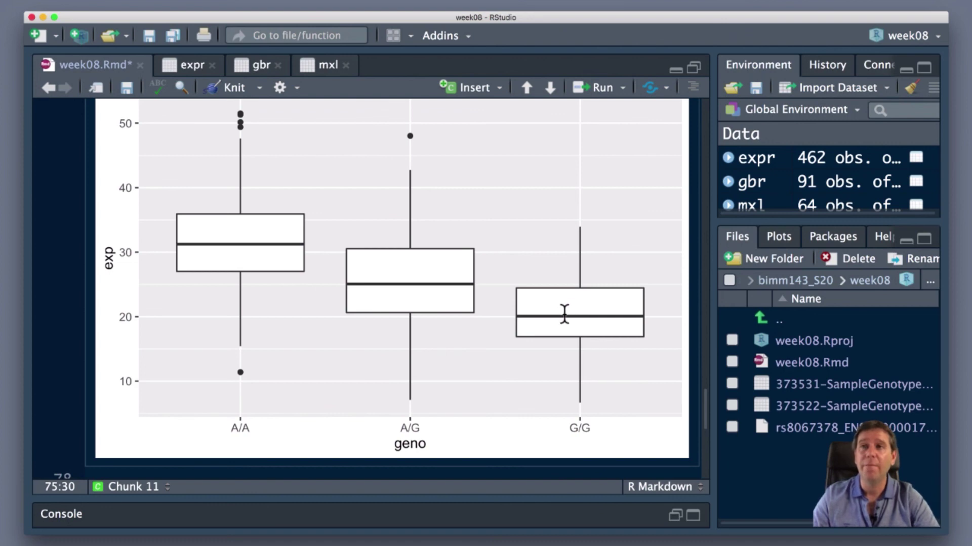
scroll(559, 315, up, 5)
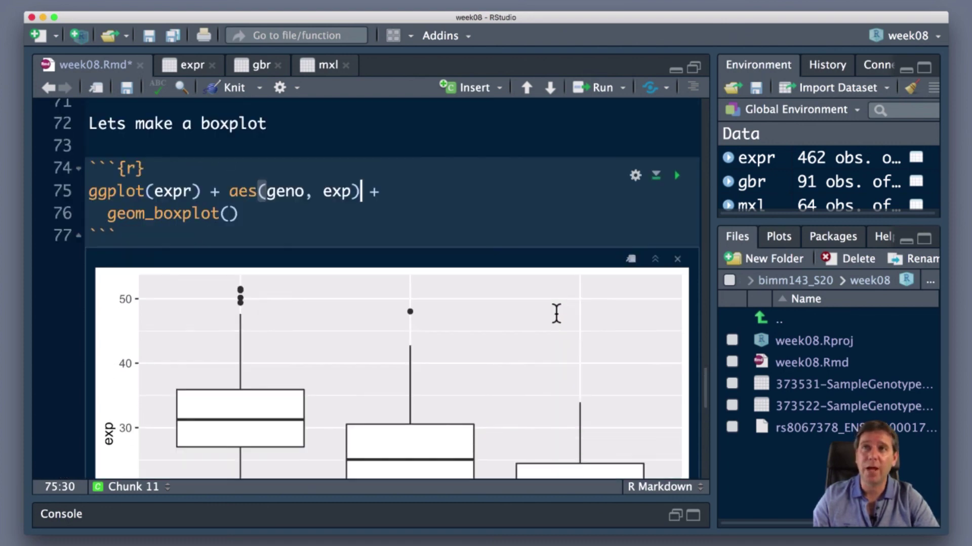
Add col=geno to aes() and rerun, giving genotype-coloured box outlines with a geno legend
click(354, 197)
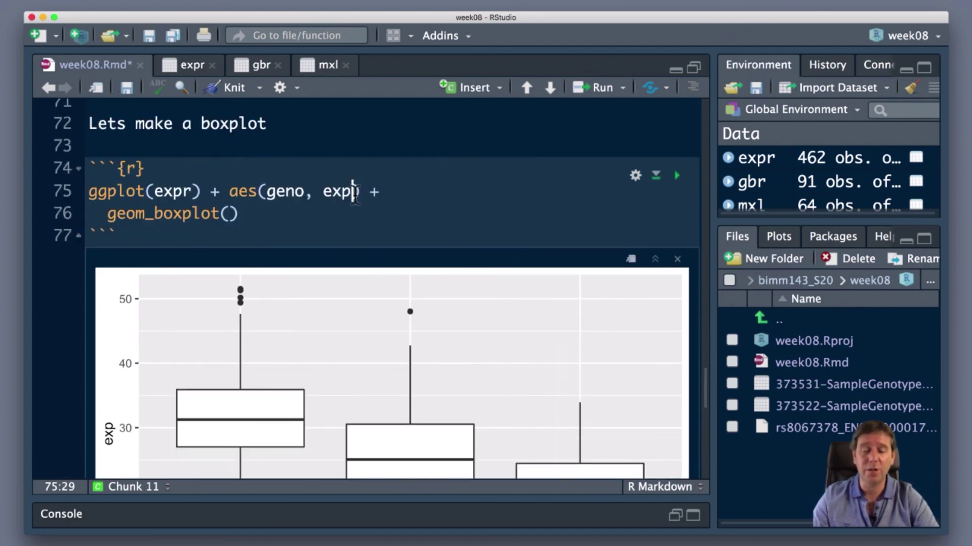
text(, col=)
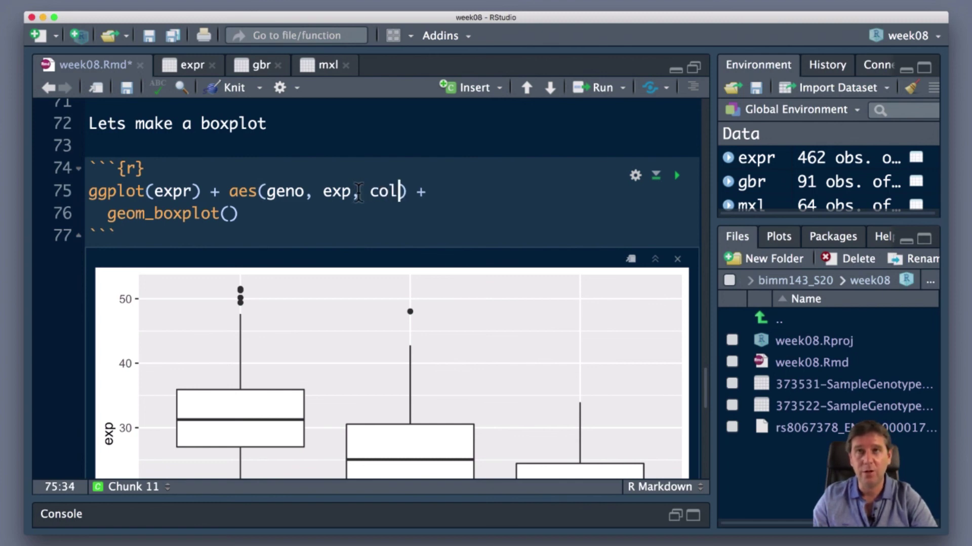
text(geno)
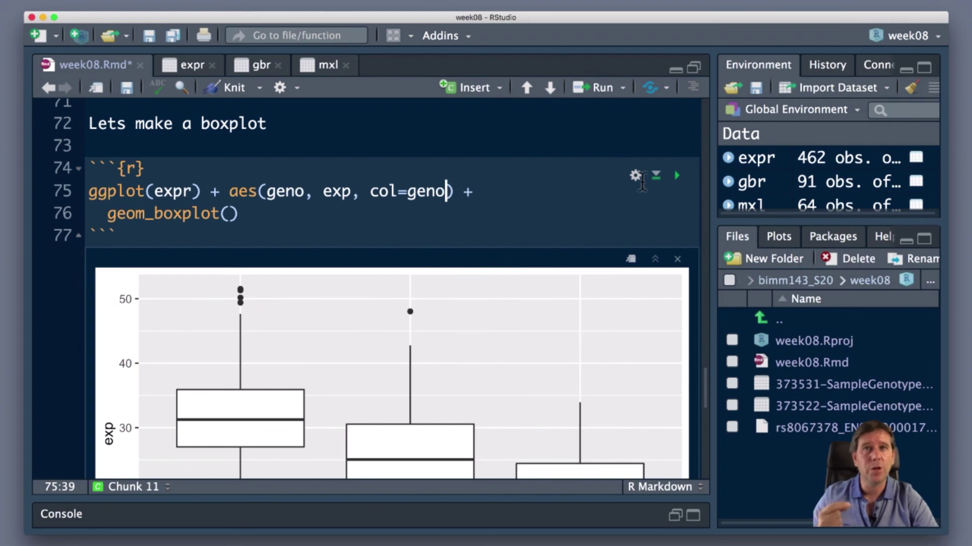
click(678, 176)
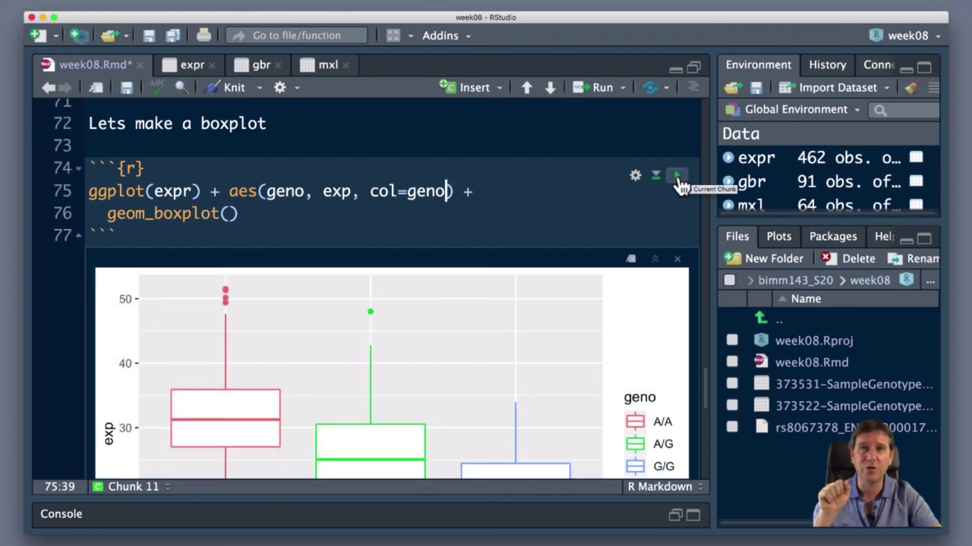
scroll(581, 234, down, 5)
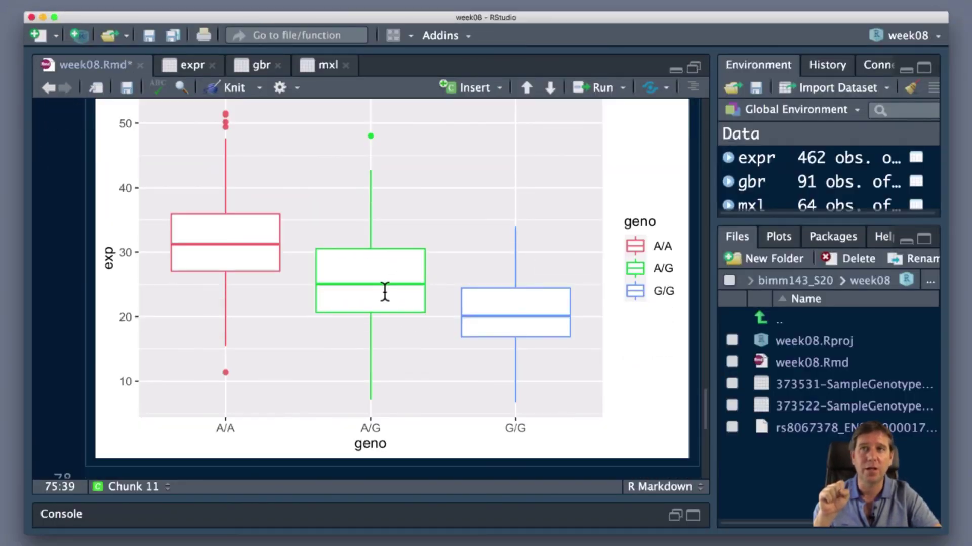
scroll(384, 291, up, 5)
drag(396, 248, 370, 251)
Change col to fill=geno and rerun so the boxes are filled red, green and blue
text(fil)
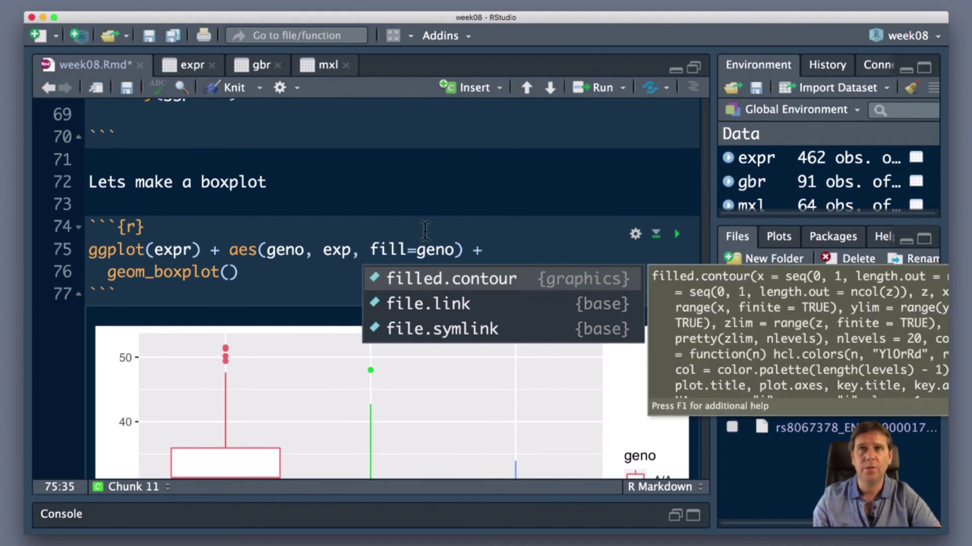
click(514, 226)
click(679, 233)
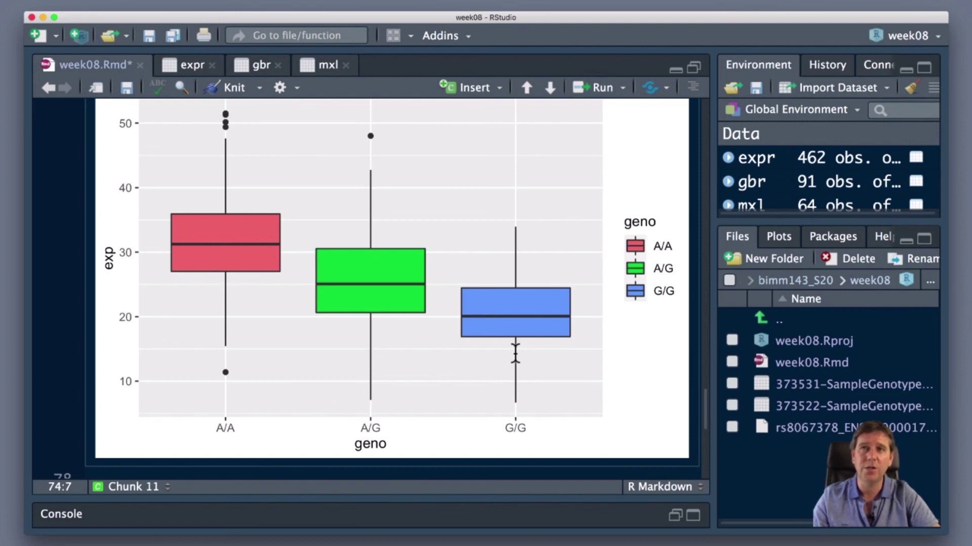
scroll(514, 349, up, 5)
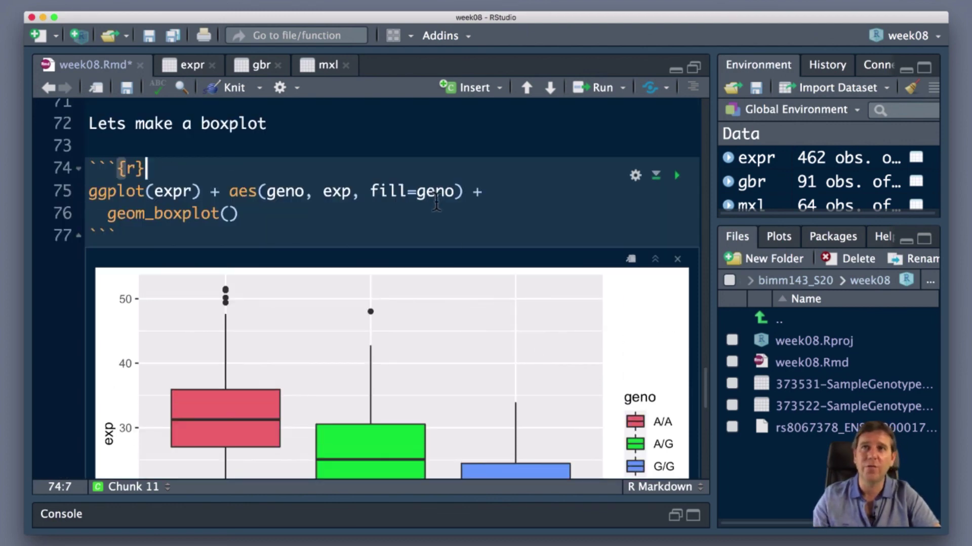
Set geom_boxplot(notch=TRUE) and rerun to draw notched, genotype-filled boxes
click(231, 214)
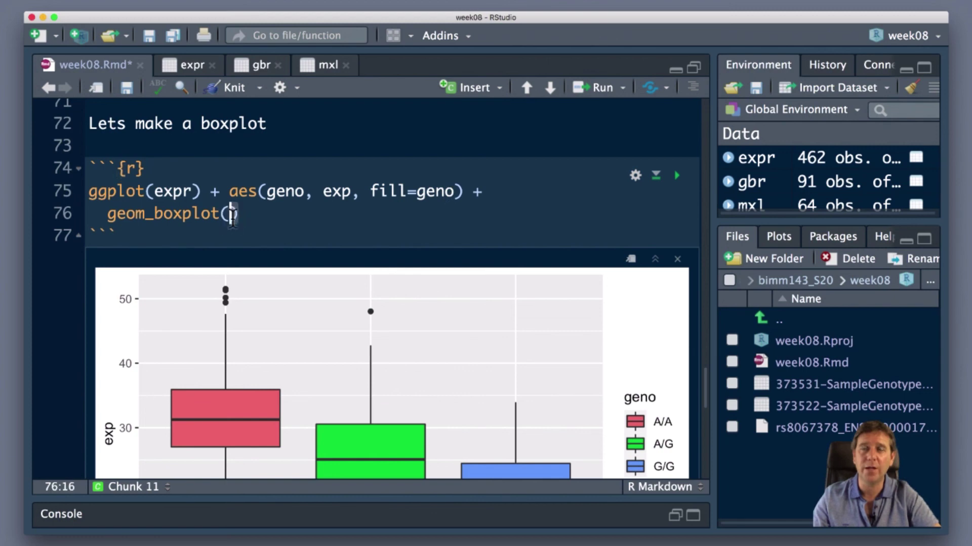
scroll(318, 209, down, 3)
scroll(318, 209, up, 3)
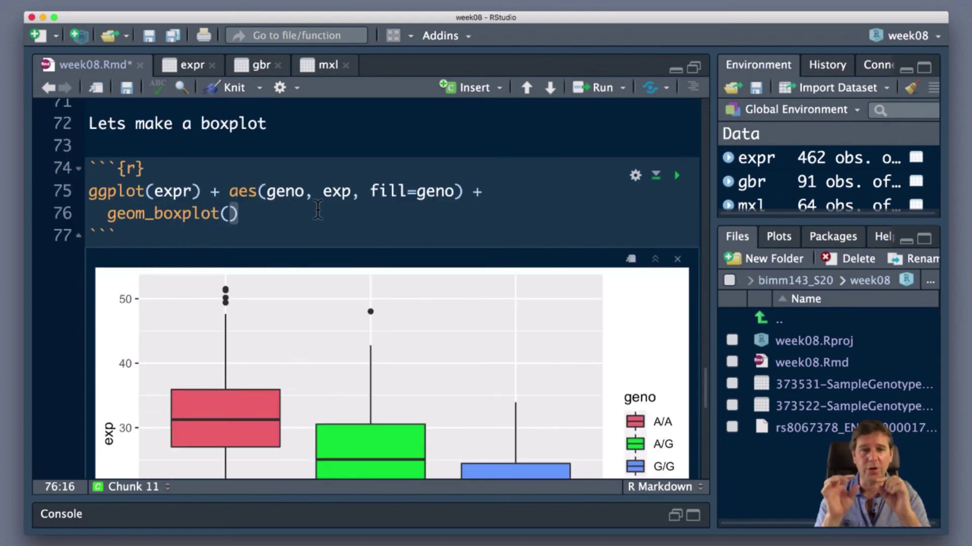
text(notch)
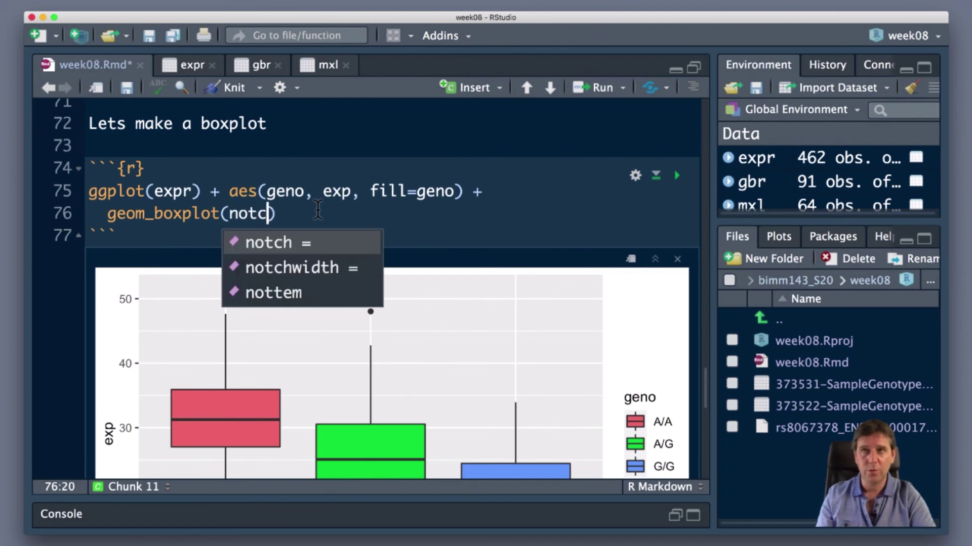
text(=)
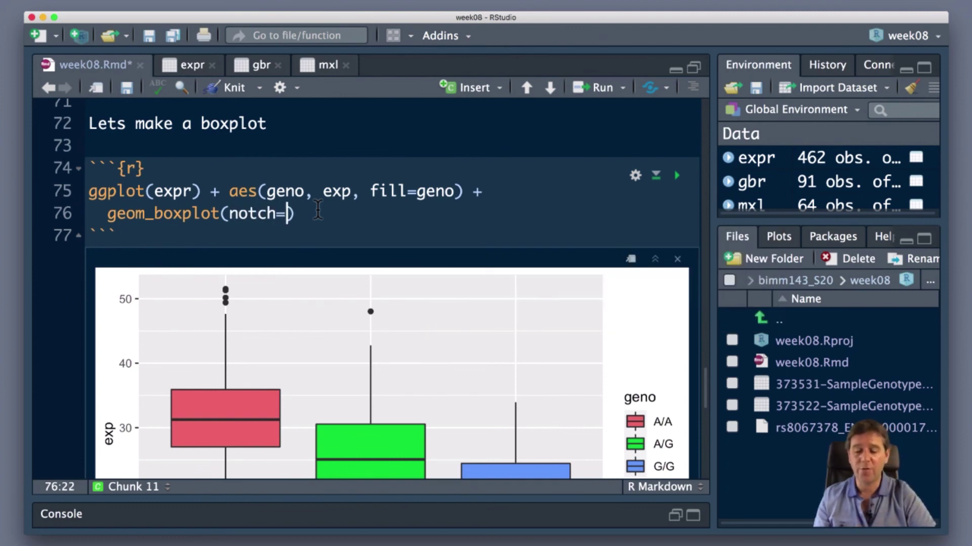
text(TRUE)
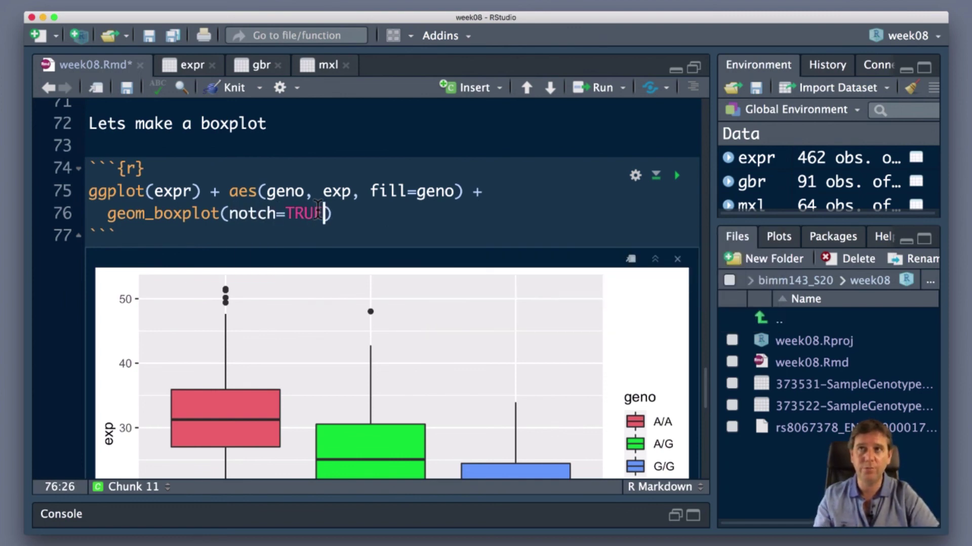
click(675, 177)
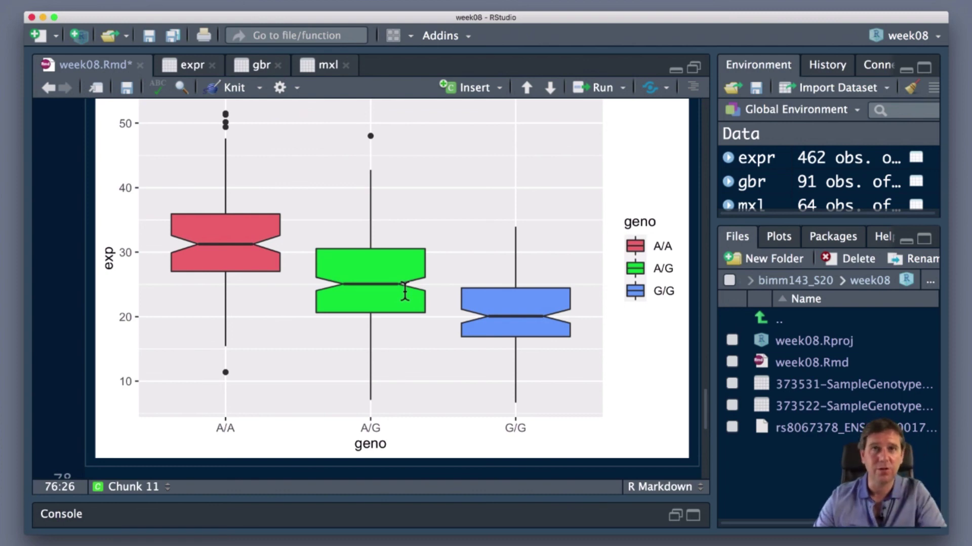
click(543, 297)
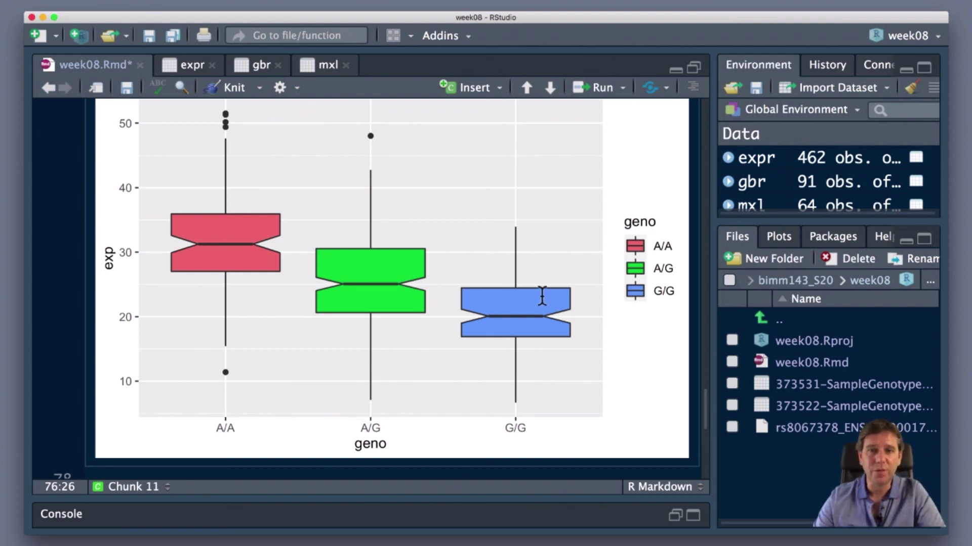
scroll(540, 294, up, 4)
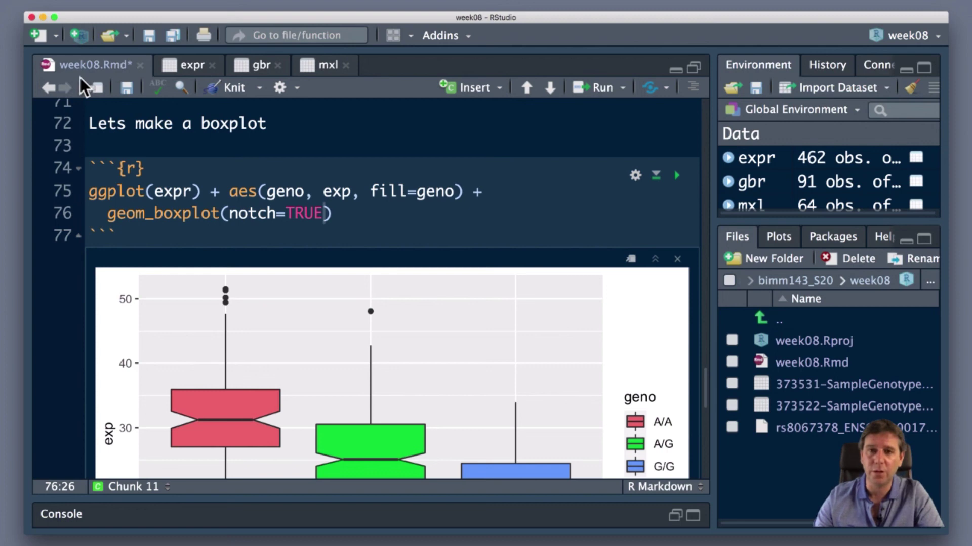
Save week08.Rmd with Cmd+S
key(super+s)
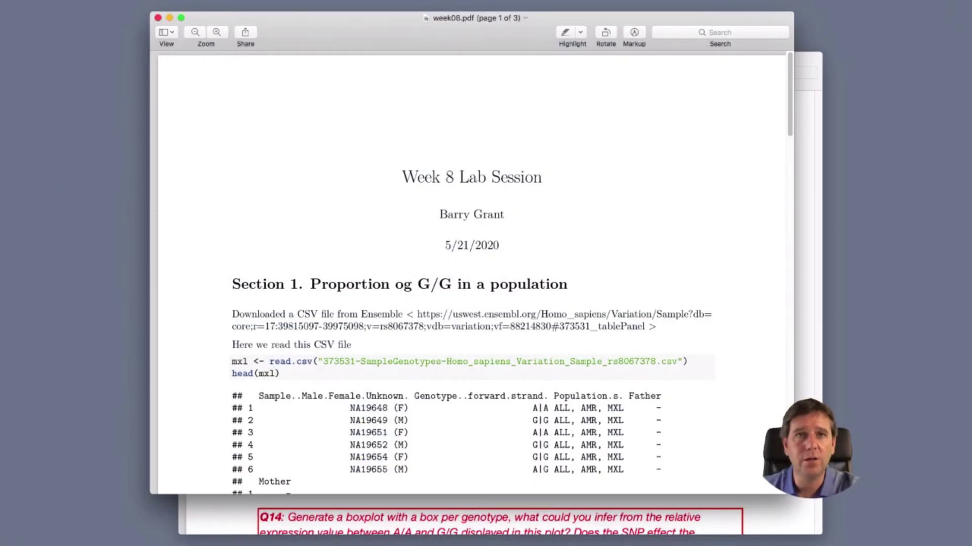
Check the notched boxplot in week08.pdf, then bring forward the wk8_genomics_lab copy.pdf handout at Q13
scroll(467, 348, down, 5)
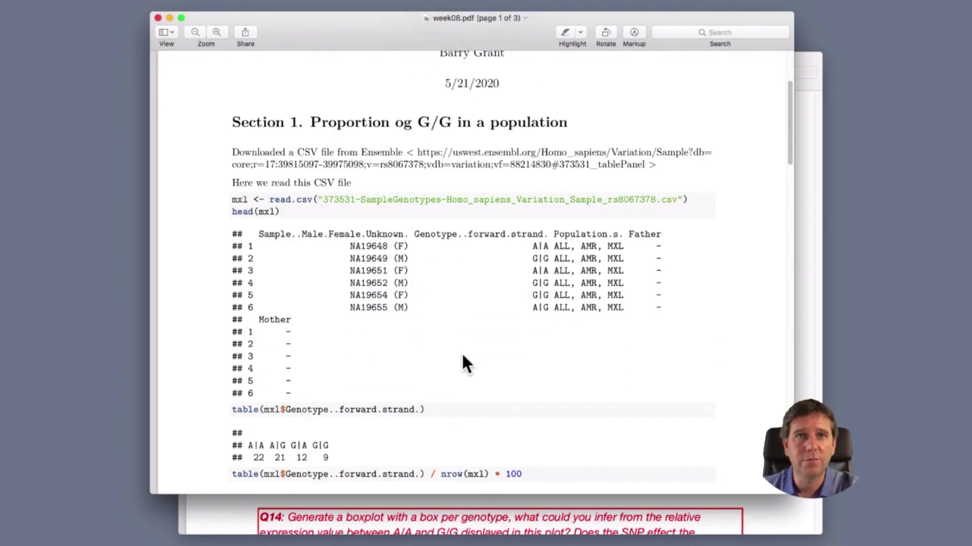
scroll(463, 356, down, 20)
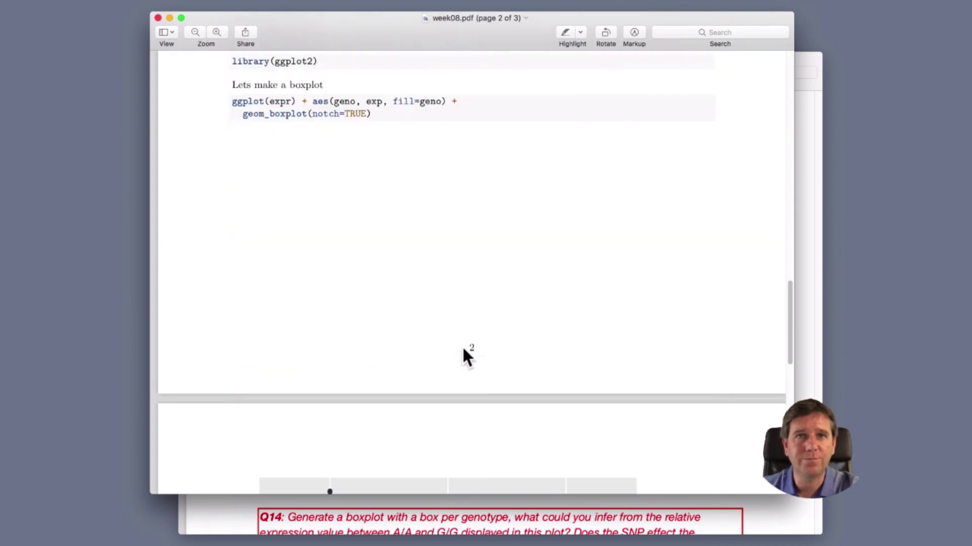
scroll(463, 349, down, 12)
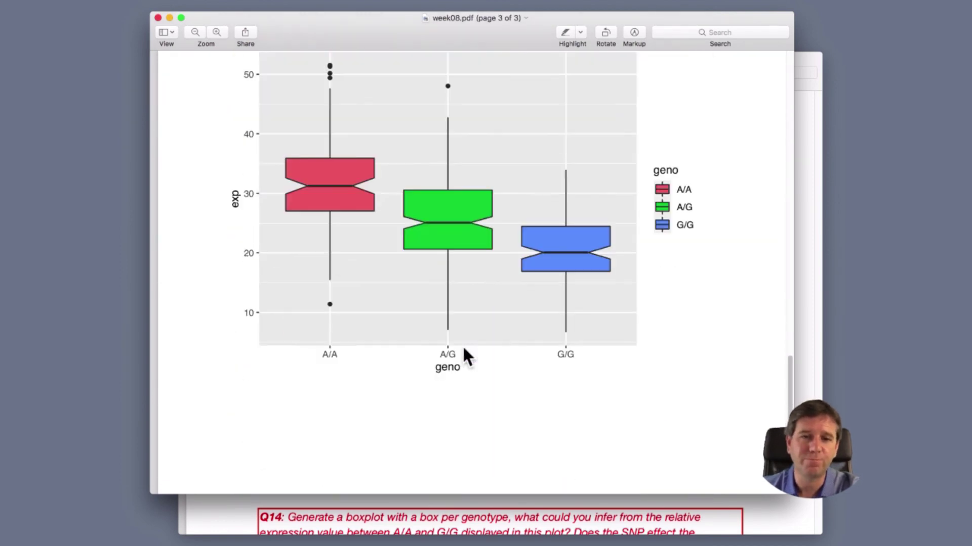
scroll(464, 348, up, 10)
scroll(464, 355, up, 20)
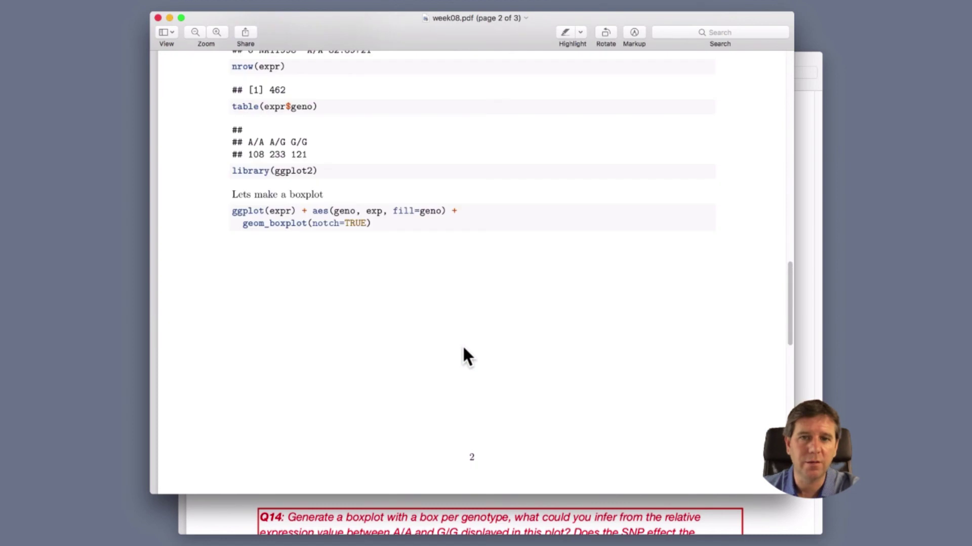
scroll(463, 344, up, 10)
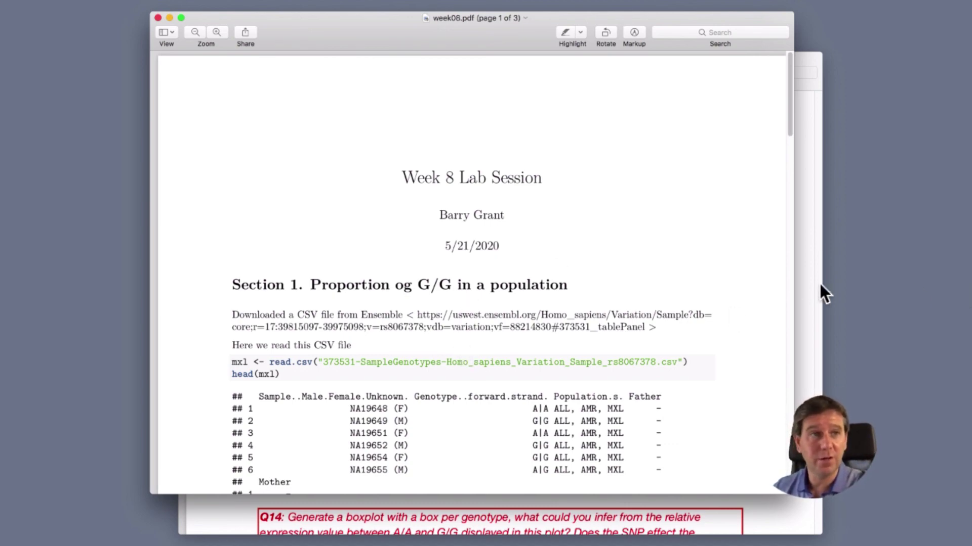
click(803, 285)
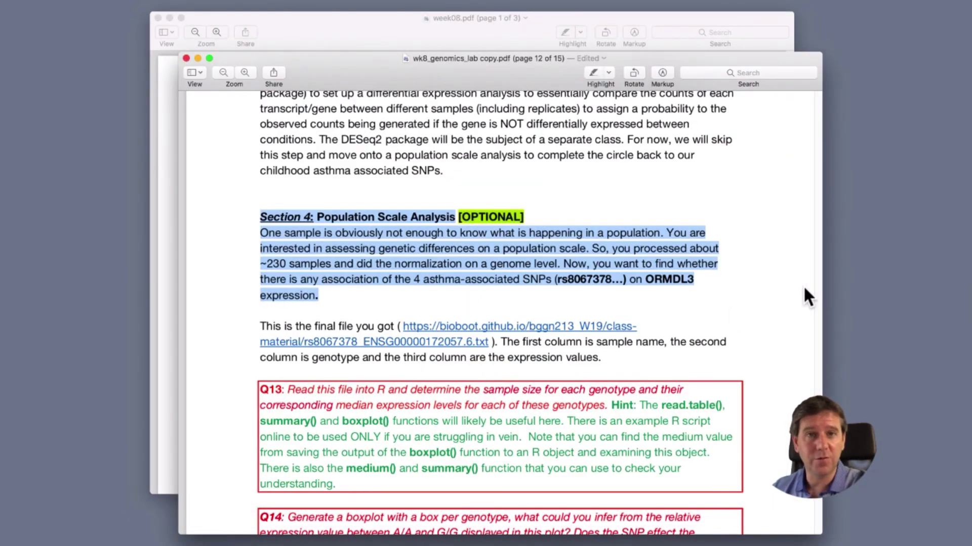
click(526, 404)
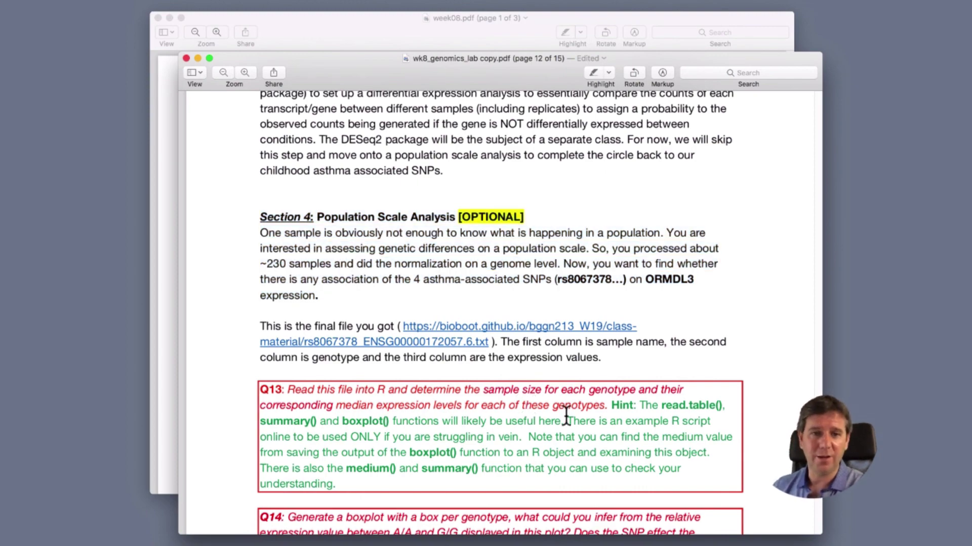